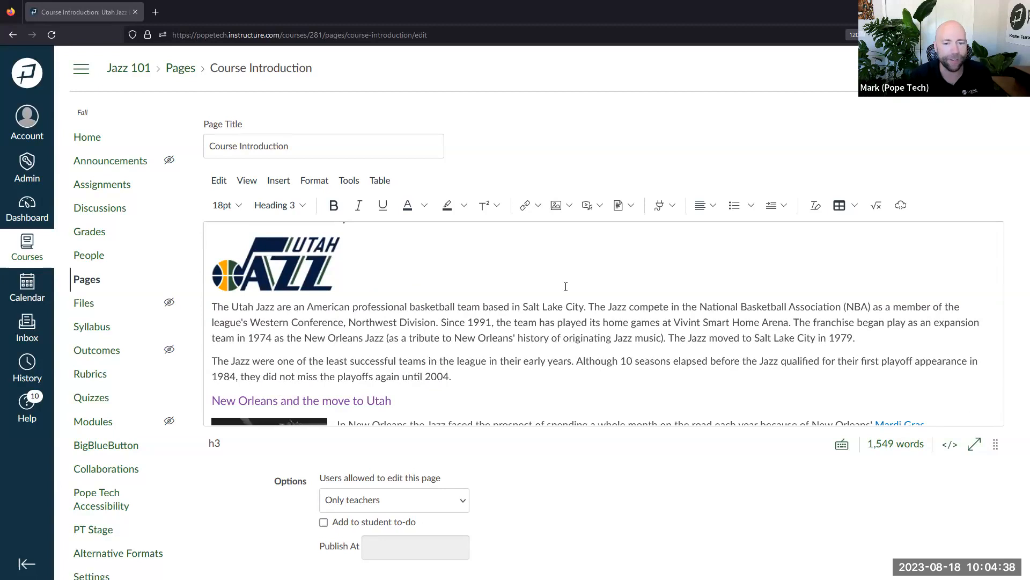
Scroll up and down through the Course Introduction page content in the editor
scroll(525, 295, "down", 3)
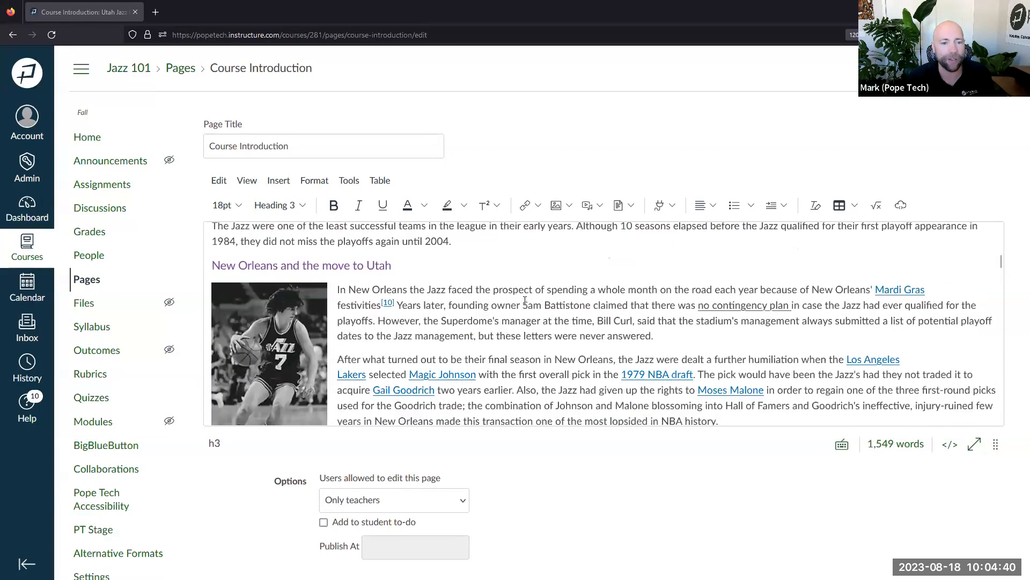
scroll(524, 301, "down", 1)
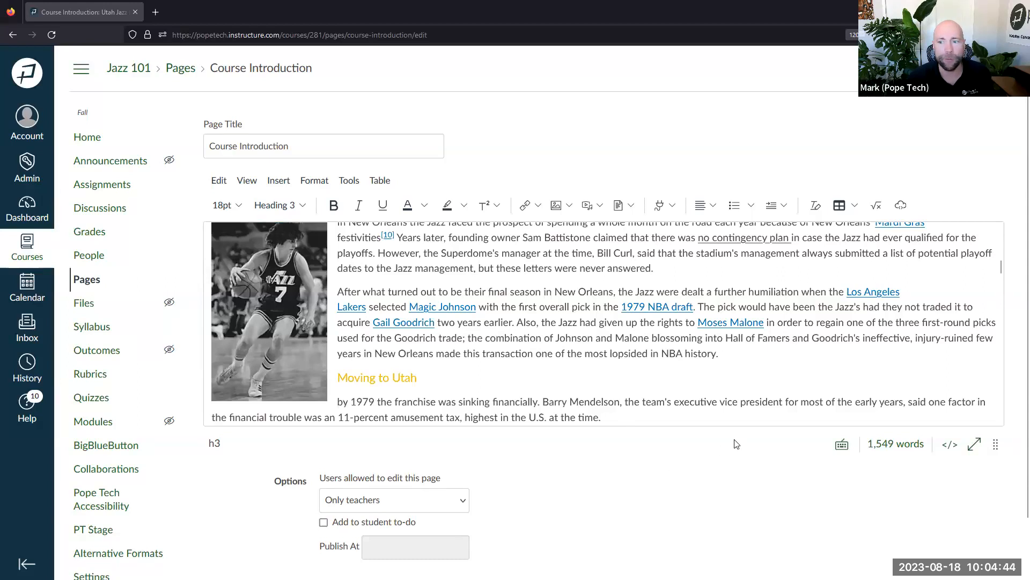
scroll(735, 444, "down", 2)
scroll(713, 371, "up", 3)
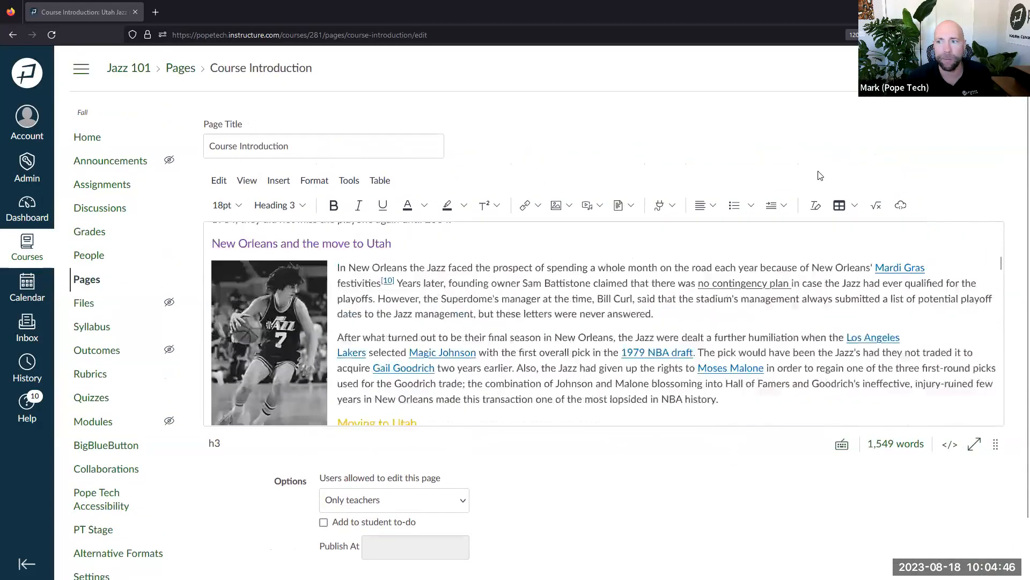
scroll(820, 176, "up", 5)
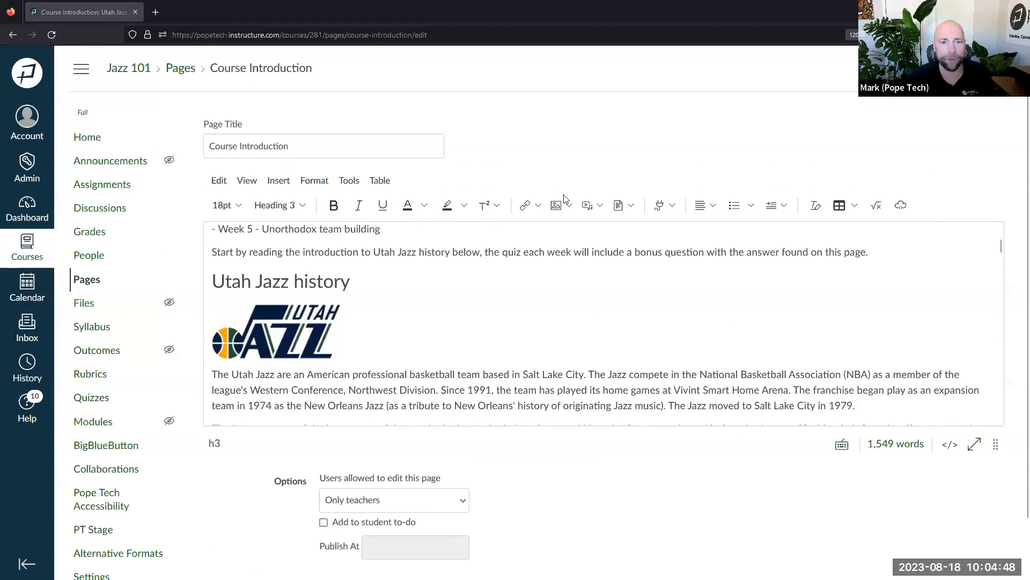
scroll(590, 322, "down", 10)
scroll(936, 550, "up", 2)
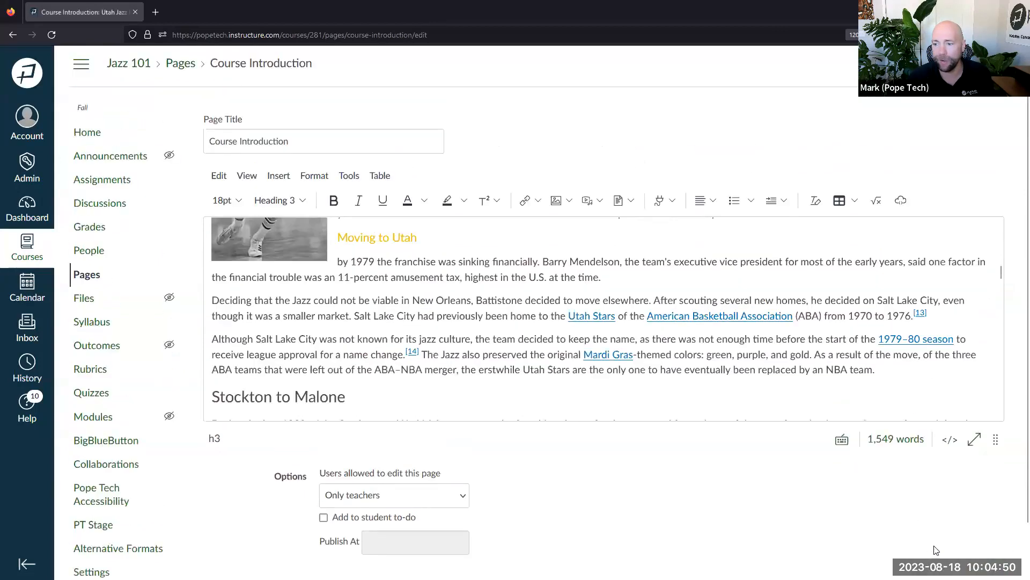
scroll(942, 553, "down", 1)
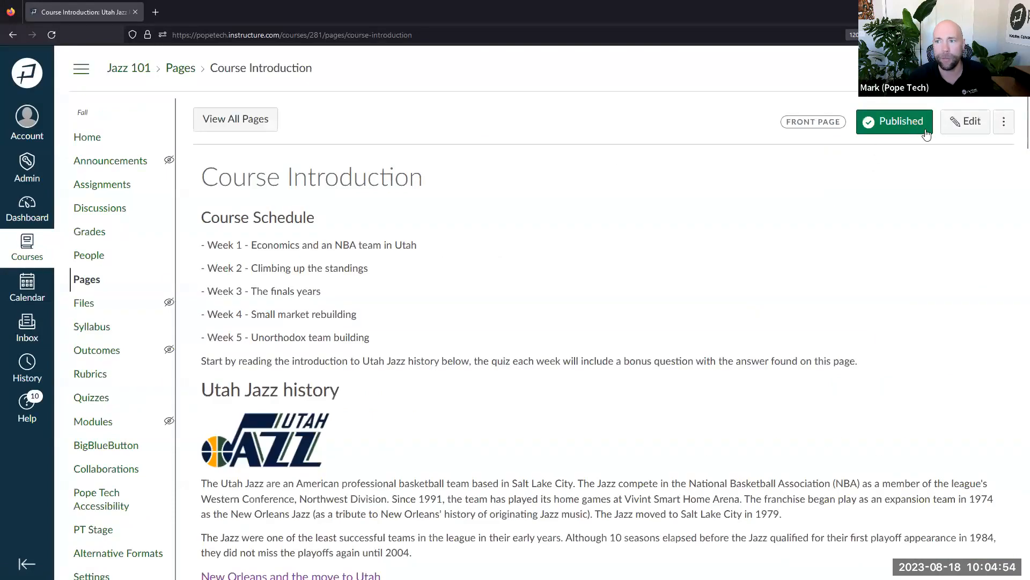
Reopen the Course Introduction page in the rich content editor and scroll its content
left_click(966, 121)
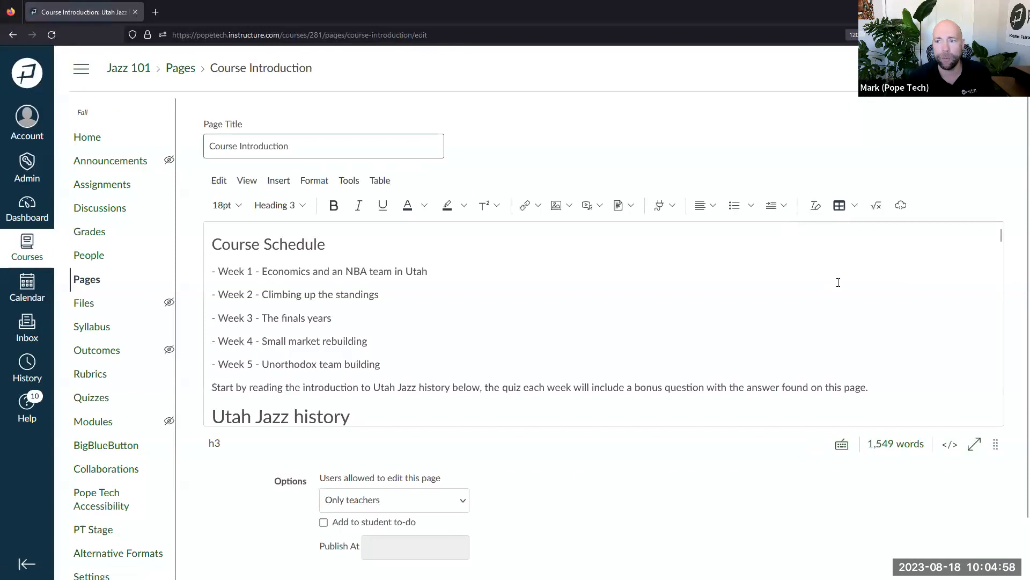
scroll(837, 282, "down", 15)
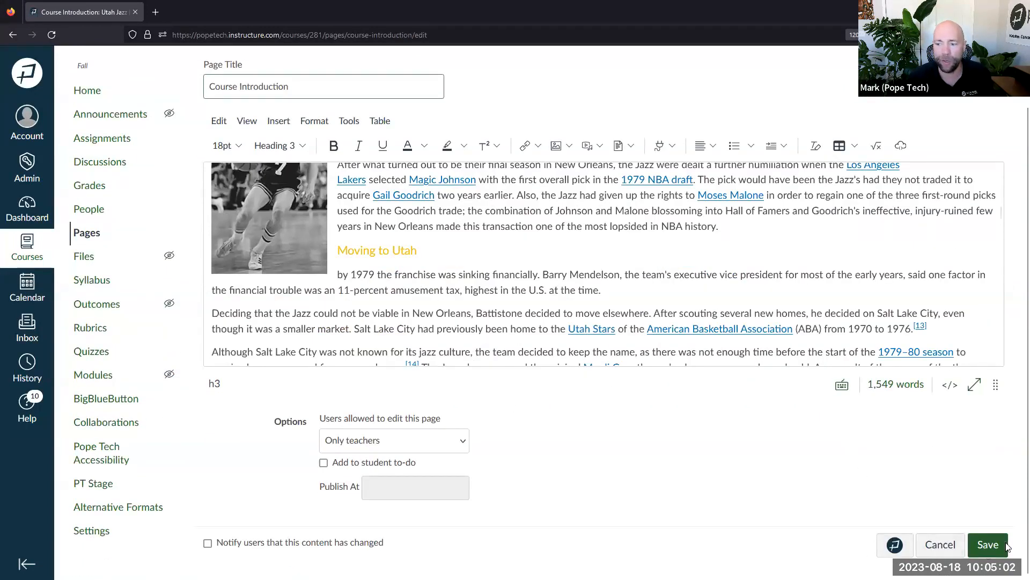
Run the Pope Tech accessibility check on the page and view the guide's Help page
left_click(894, 545)
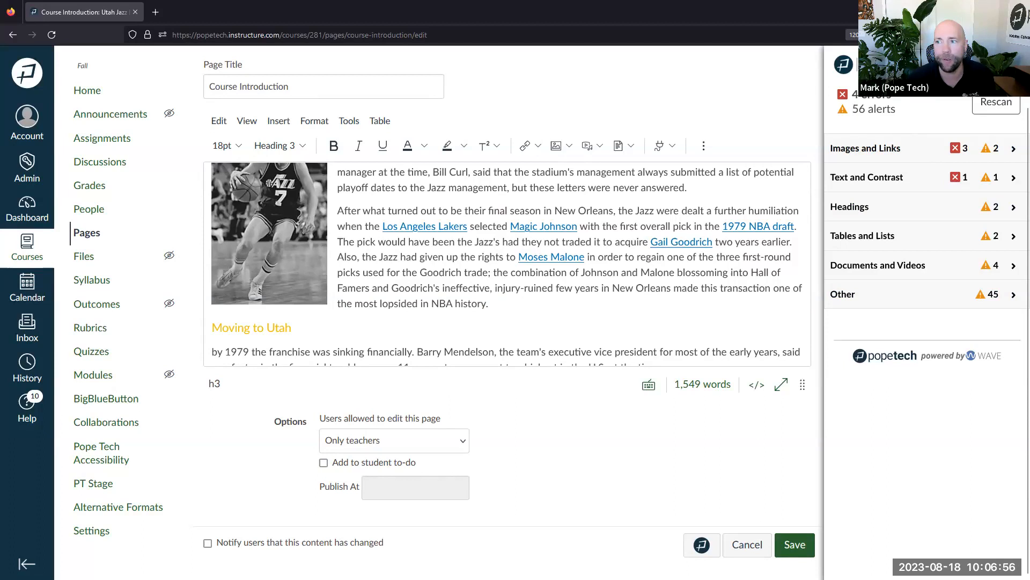
left_click(991, 65)
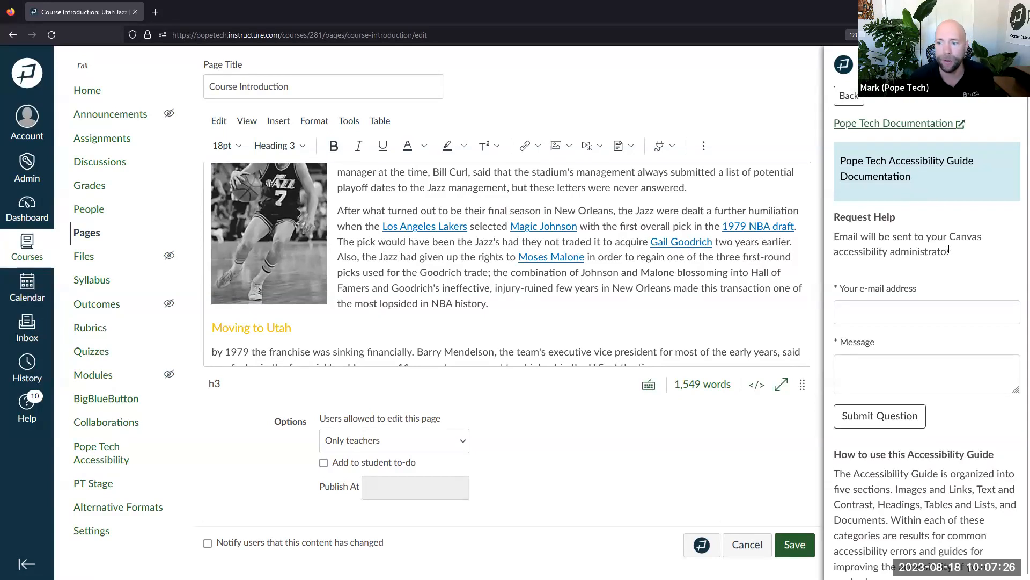
scroll(949, 249, "down", 2)
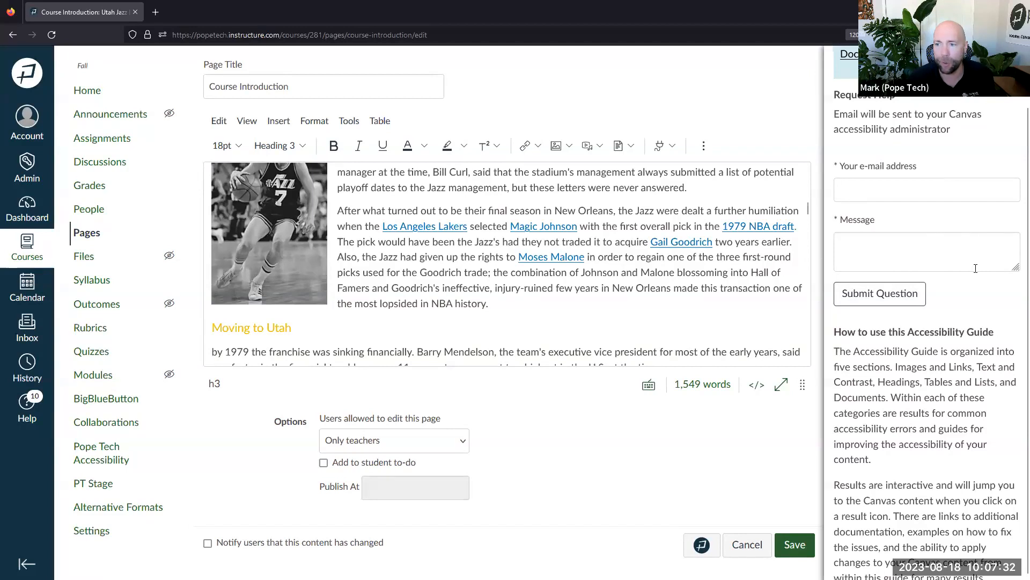
scroll(976, 269, "down", 1)
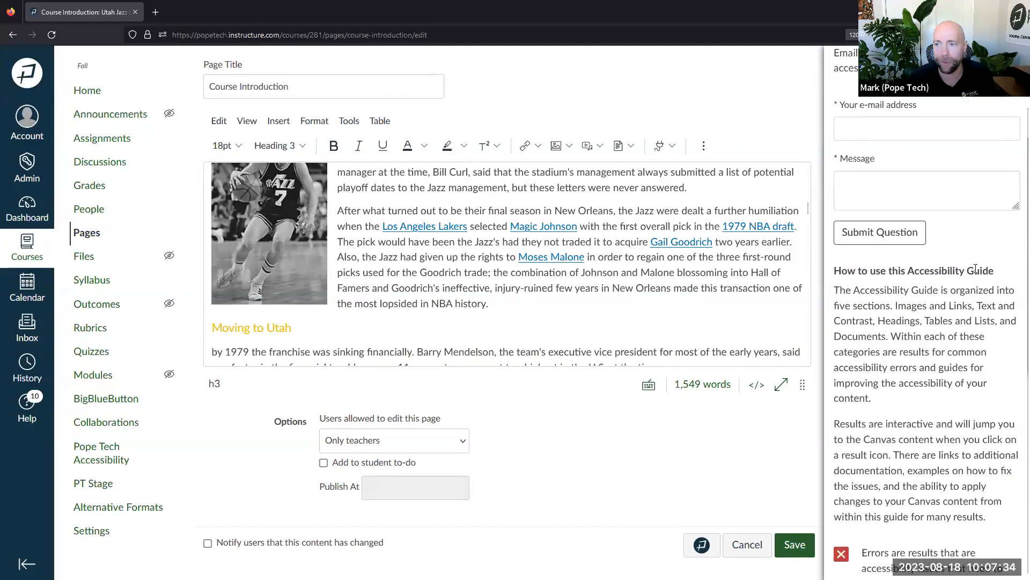
scroll(976, 268, "down", 4)
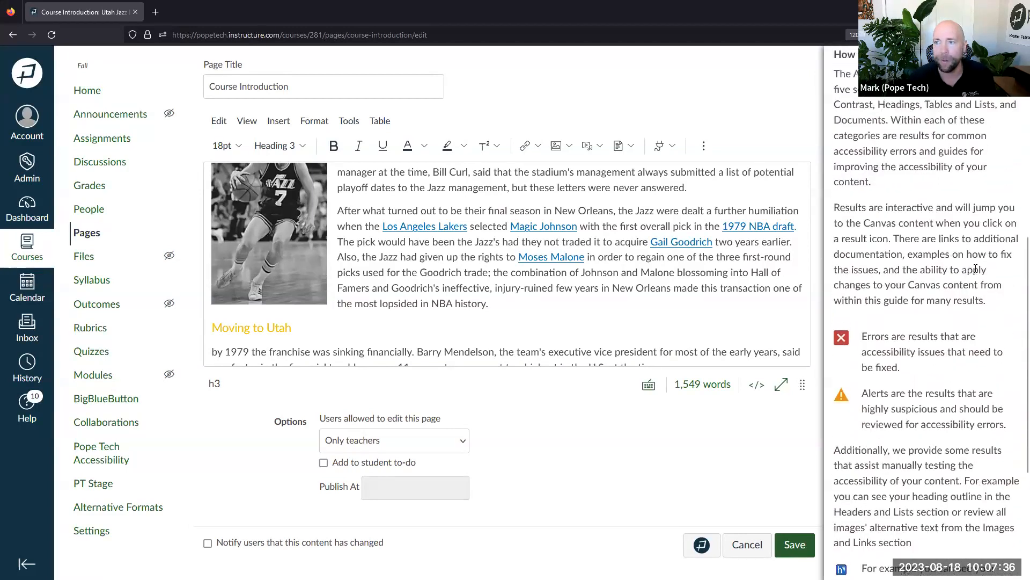
scroll(975, 268, "up", 1)
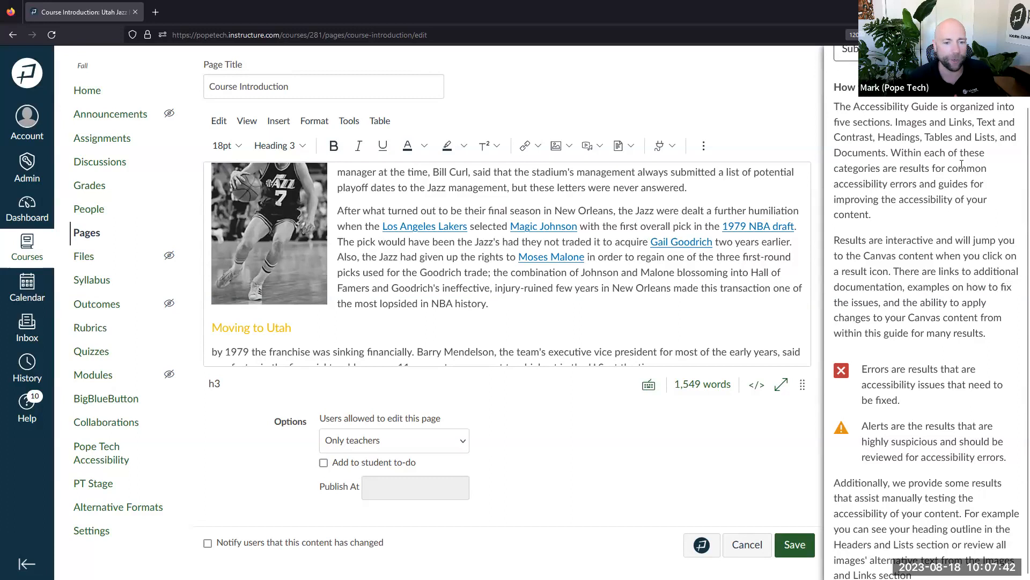
scroll(940, 161, "down", 5)
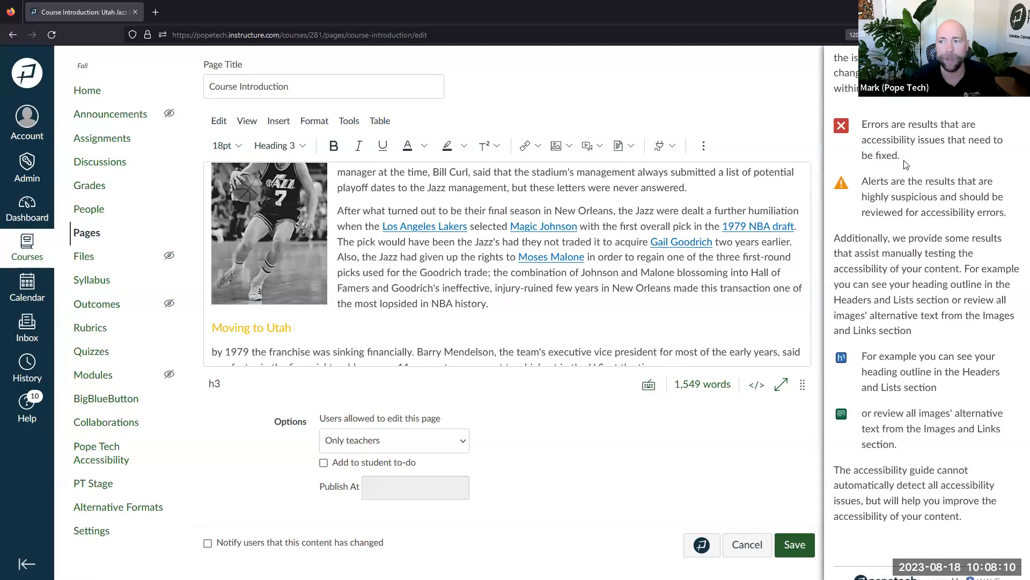
left_click_drag(862, 181, 970, 197)
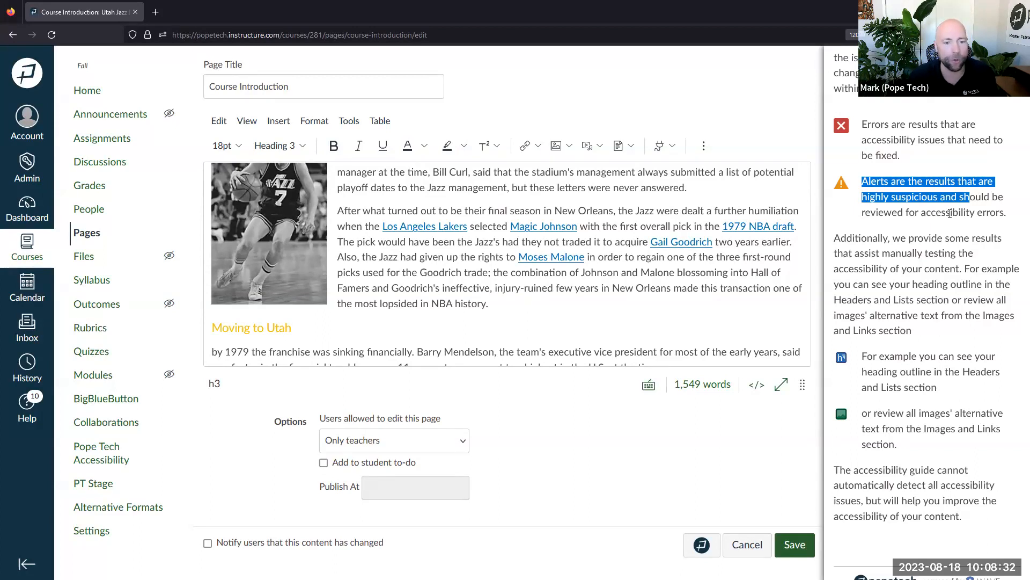
left_click(955, 210)
left_click_drag(1010, 213, 860, 184)
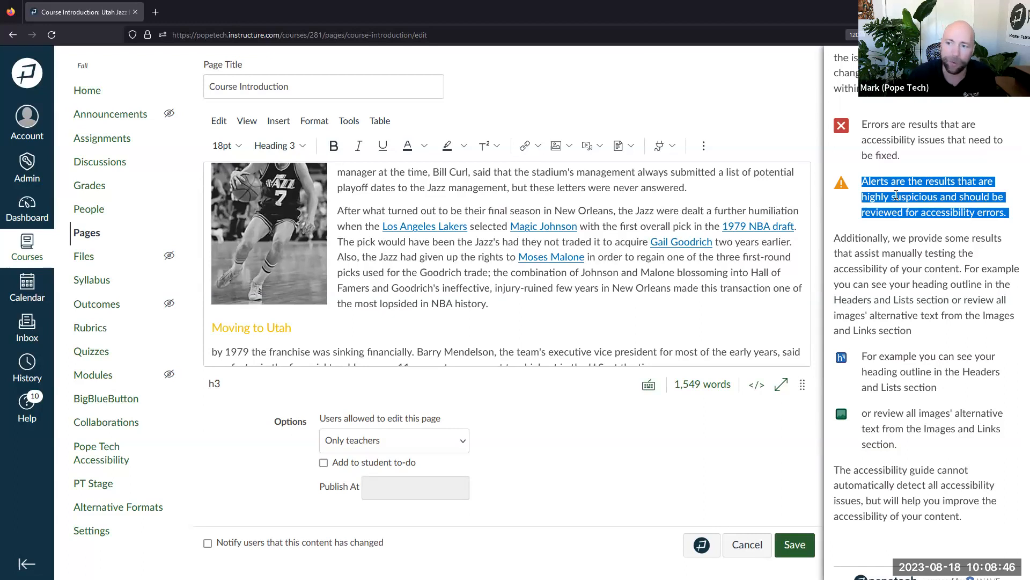
scroll(911, 236, "down", 1)
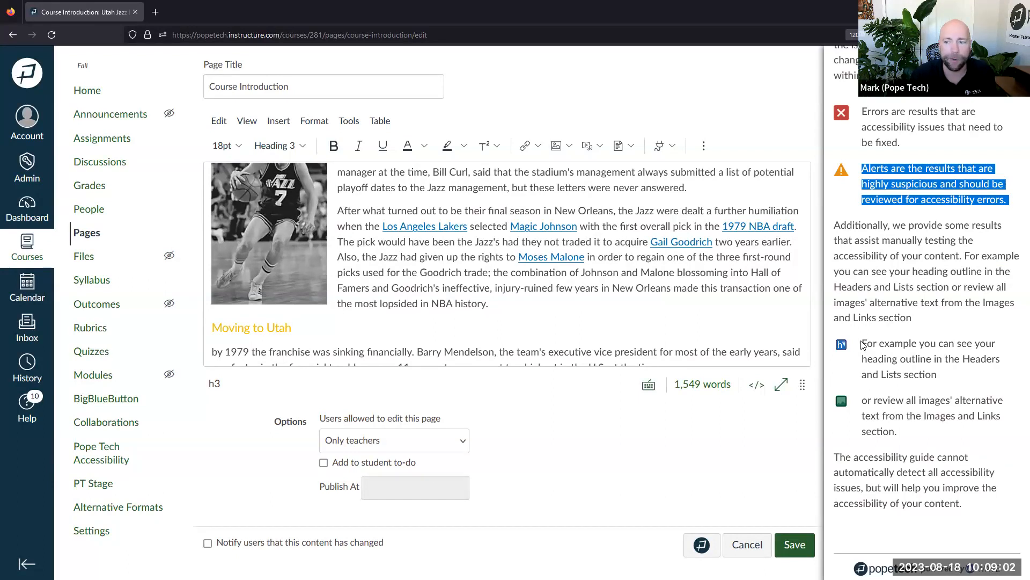
left_click_drag(882, 401, 990, 434)
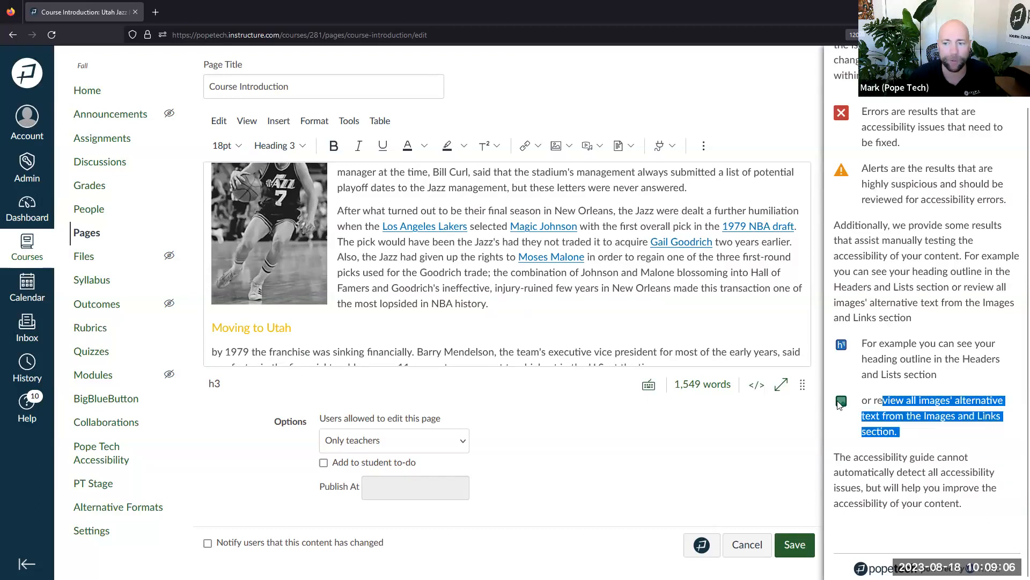
left_click(890, 405)
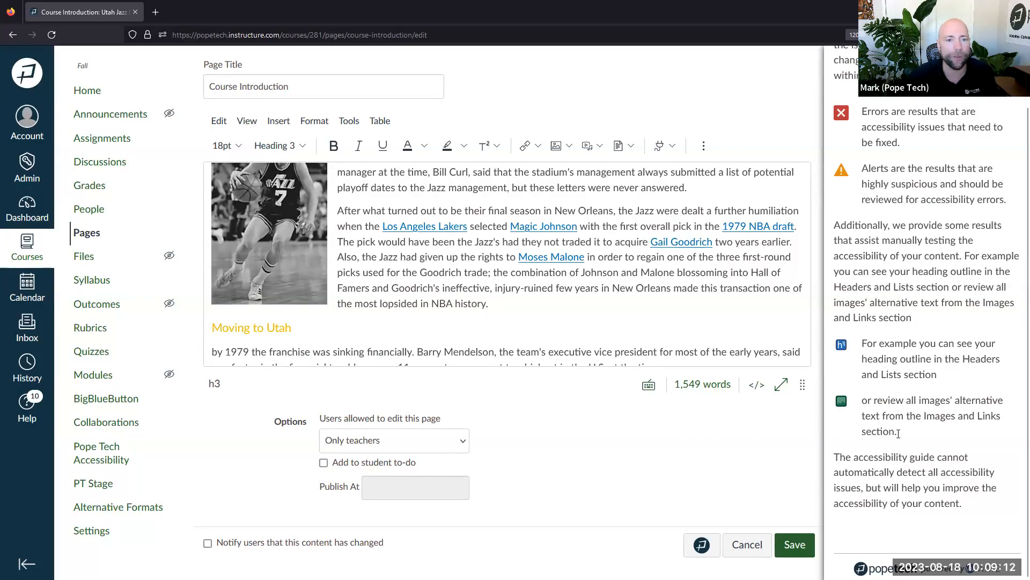
scroll(304, 293, "up", 2)
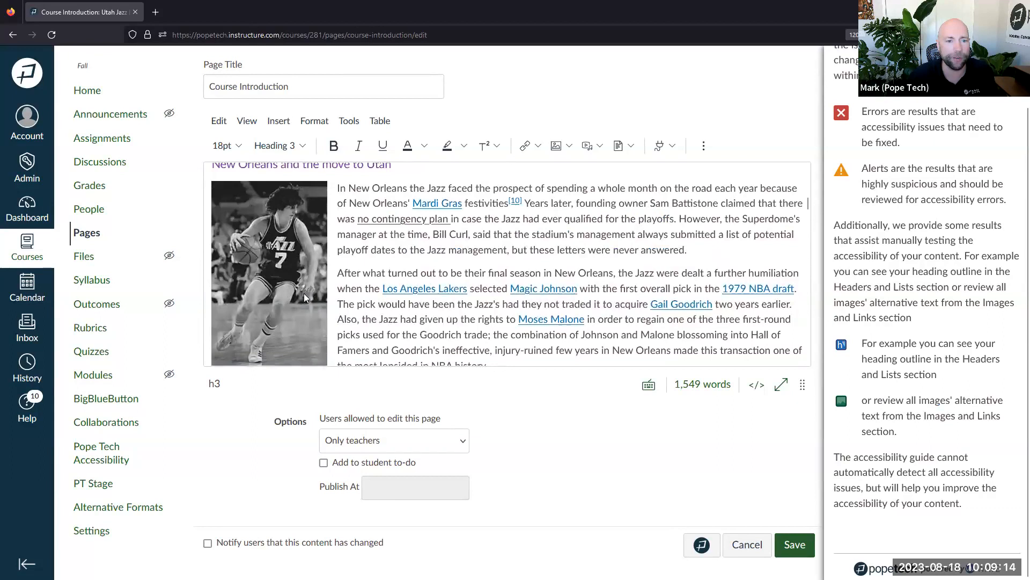
left_click(289, 263)
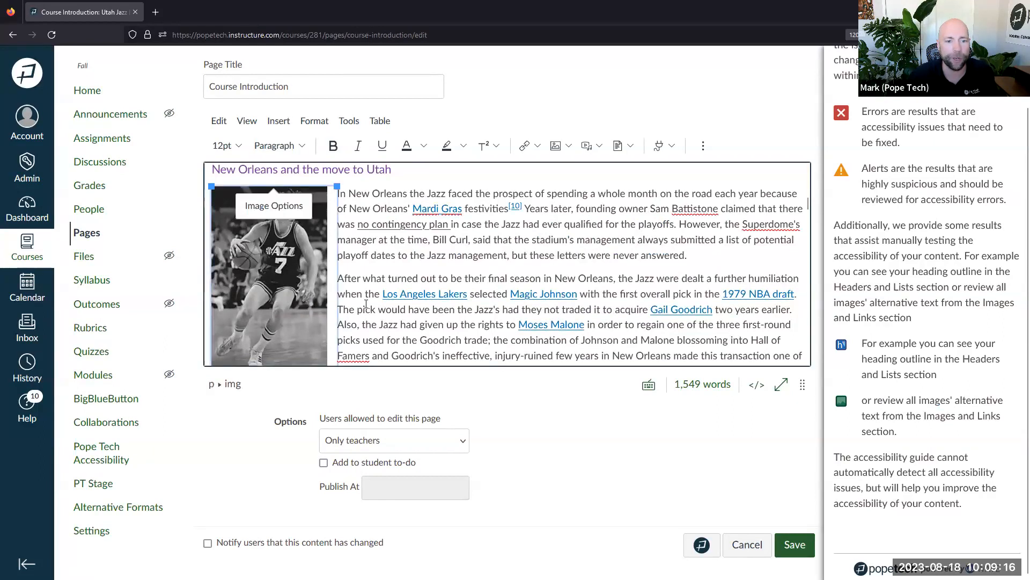
scroll(346, 321, "down", 2)
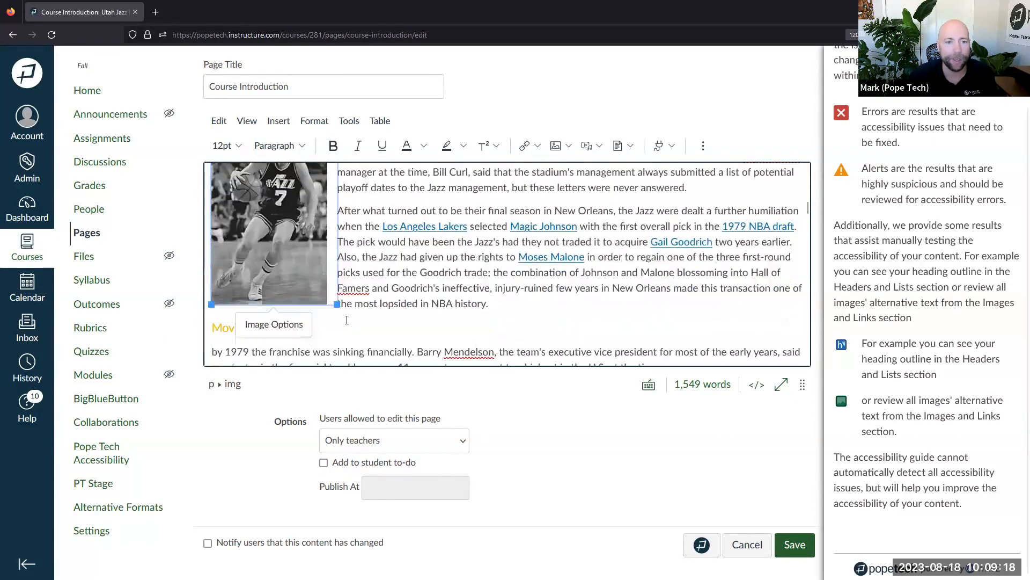
scroll(347, 320, "up", 2)
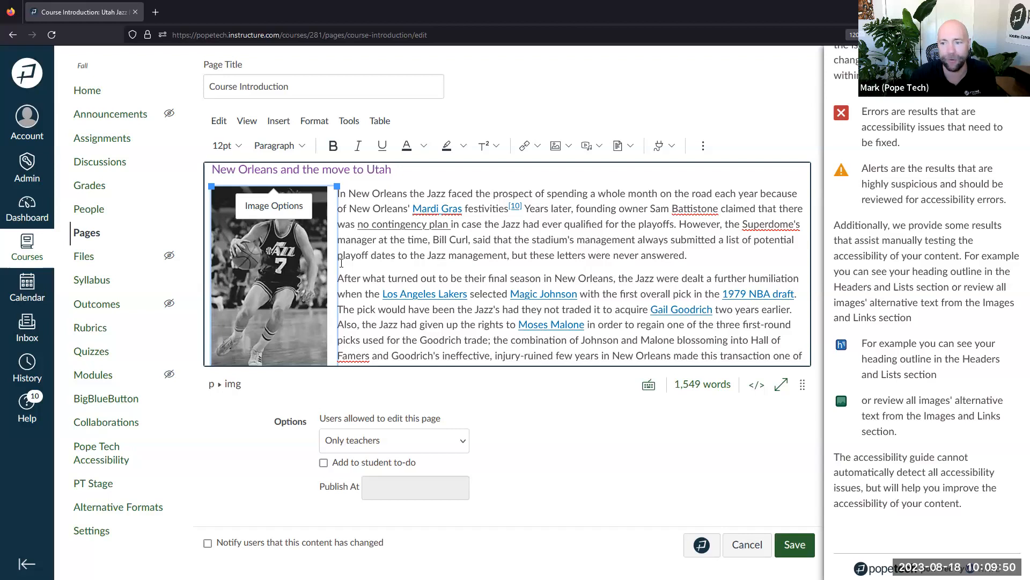
left_click_drag(886, 346, 945, 379)
left_click(870, 411)
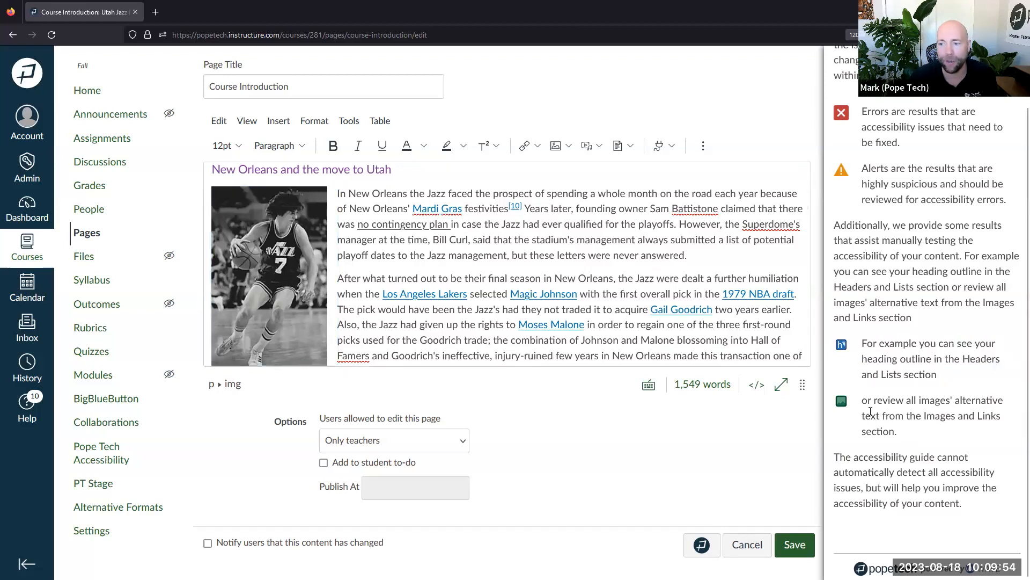
triple_click(871, 411)
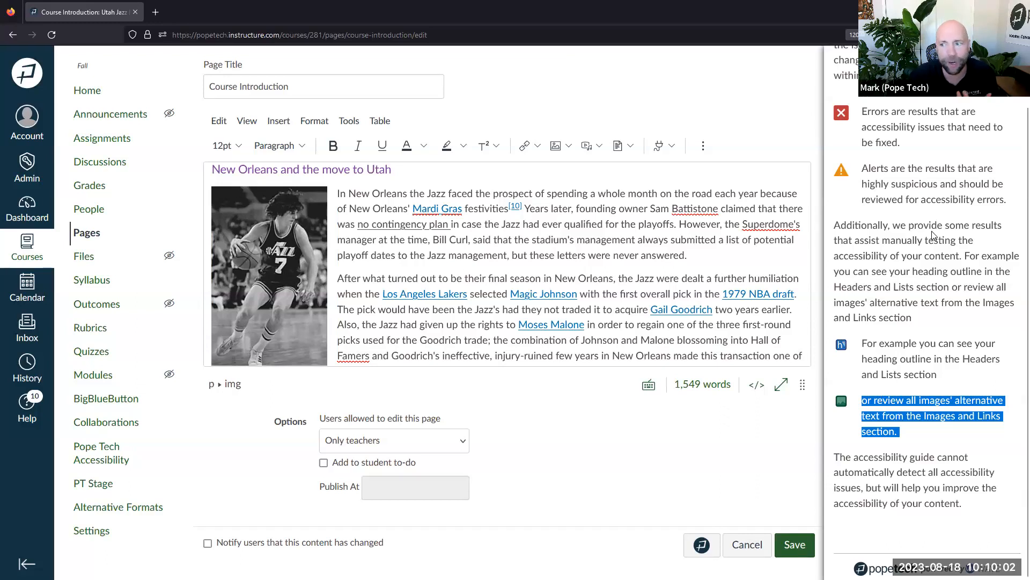
left_click_drag(1011, 201, 857, 110)
left_click(914, 146)
left_click_drag(1007, 201, 859, 170)
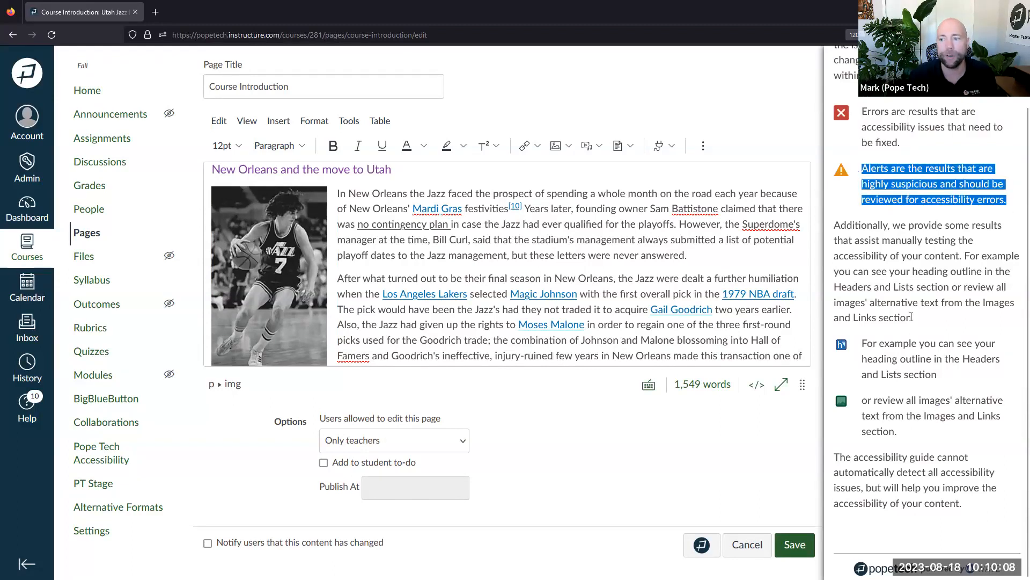
left_click_drag(861, 346, 955, 432)
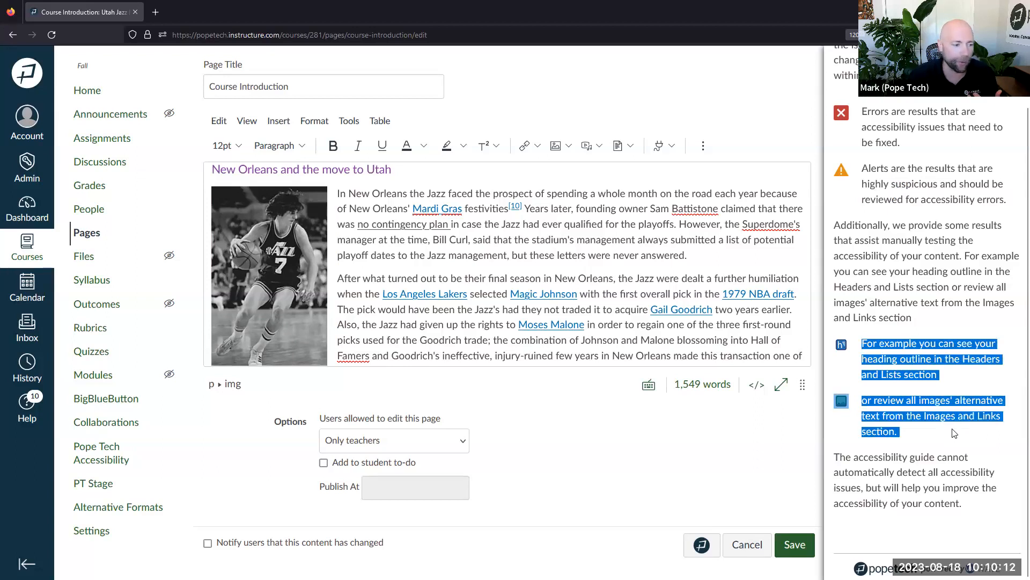
left_click(922, 367)
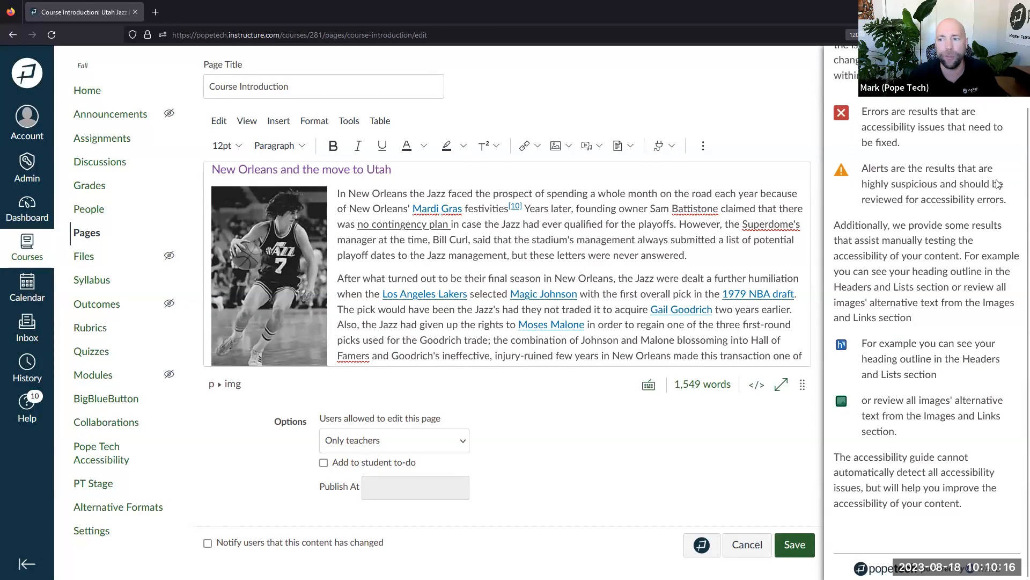
triple_click(884, 126)
left_click_drag(1009, 200, 862, 143)
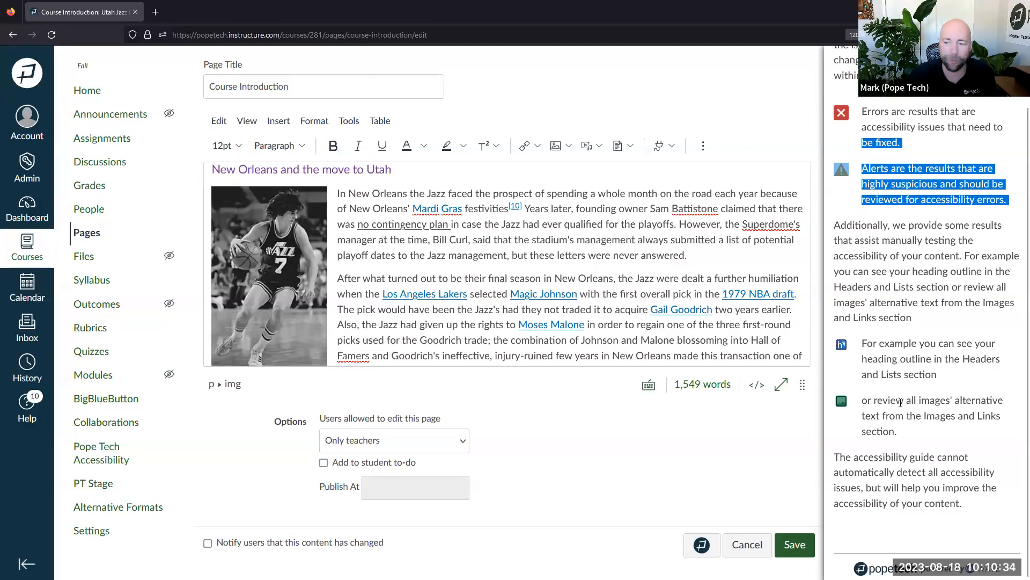
left_click_drag(911, 437, 861, 407)
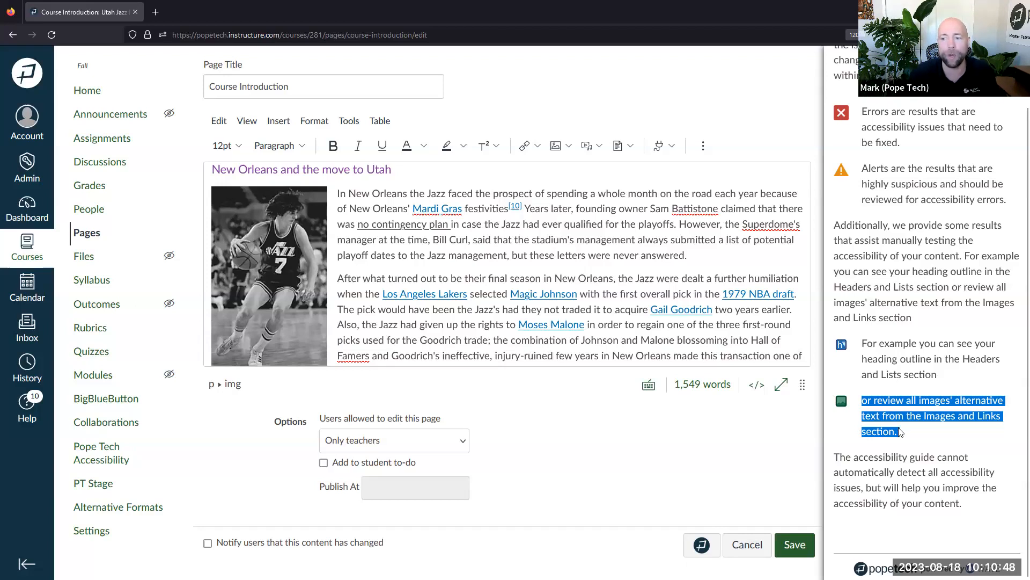
left_click(259, 290)
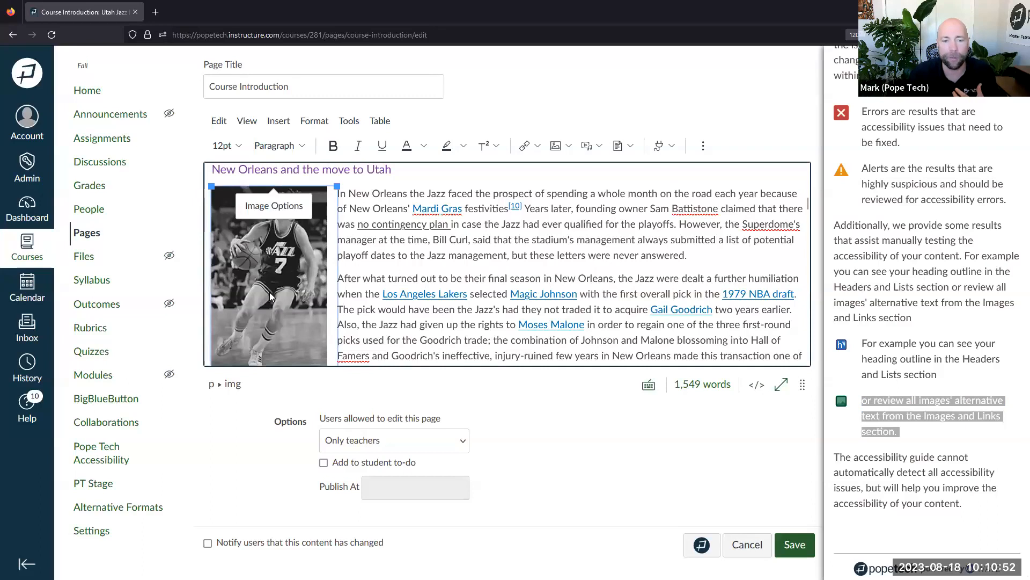
left_click(362, 265)
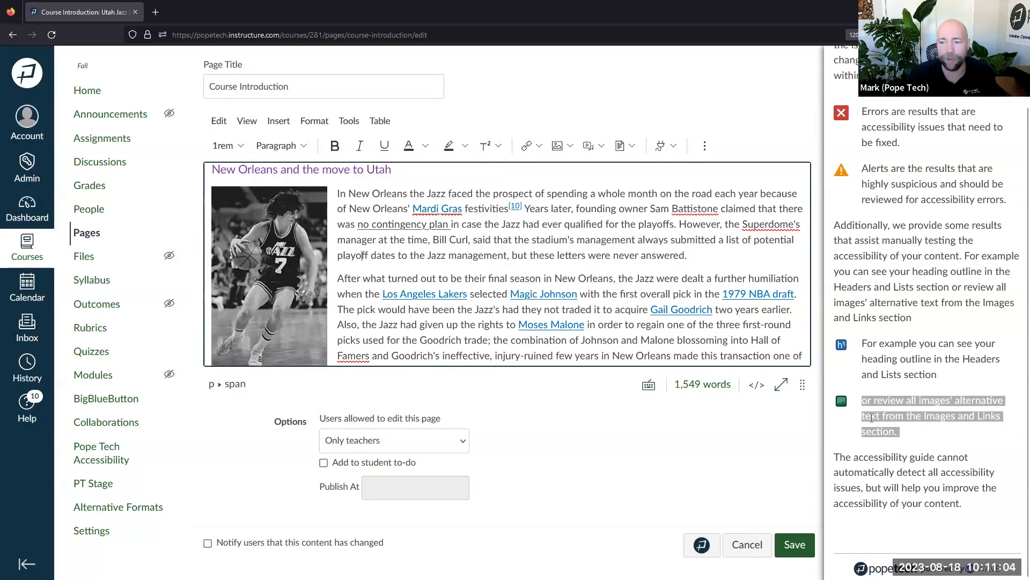
left_click(841, 403)
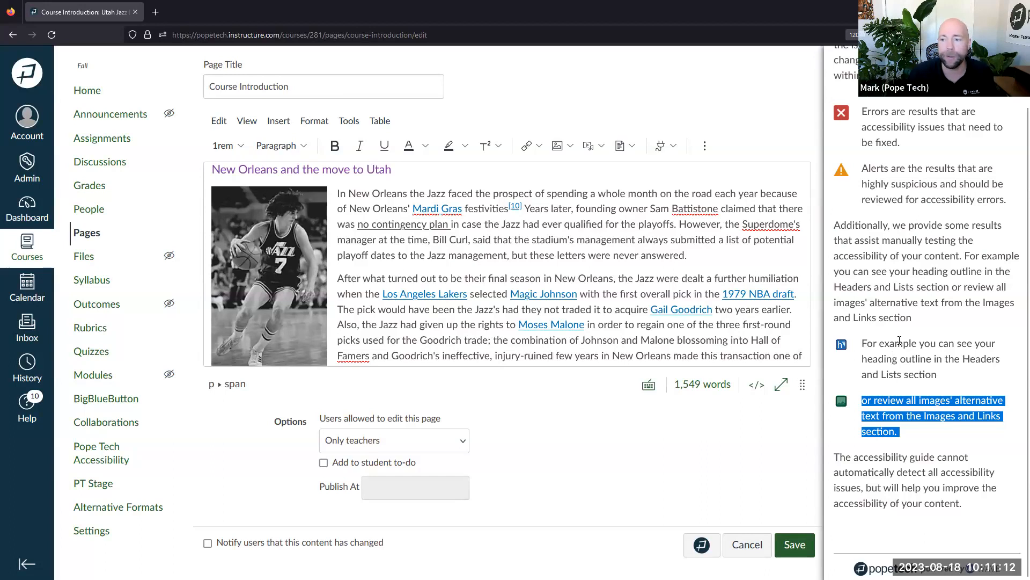
scroll(900, 341, "up", 5)
Return the Pope Tech panel to the scan results showing 4 errors and 56 alerts
scroll(907, 372, "up", 8)
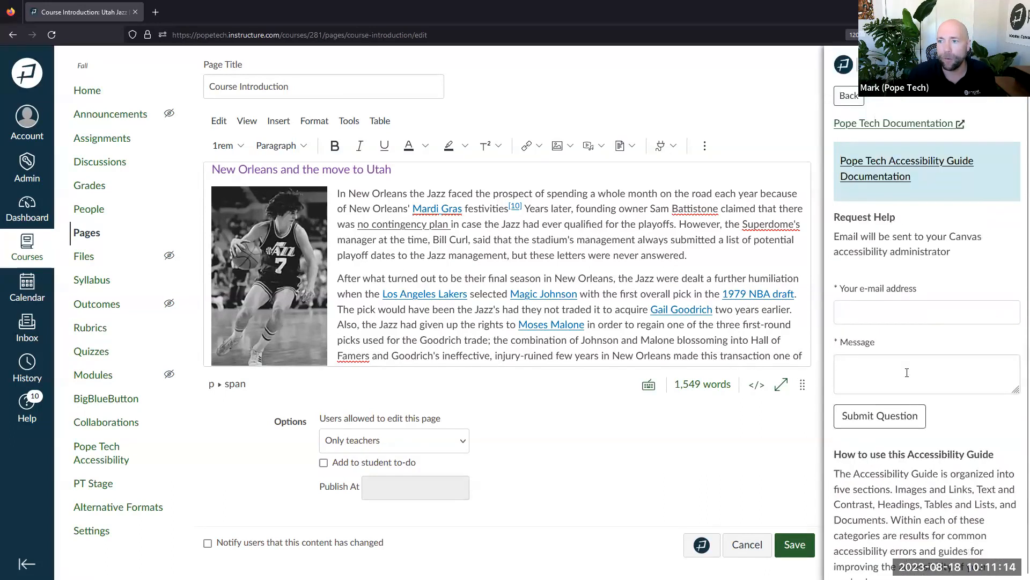
left_click(848, 96)
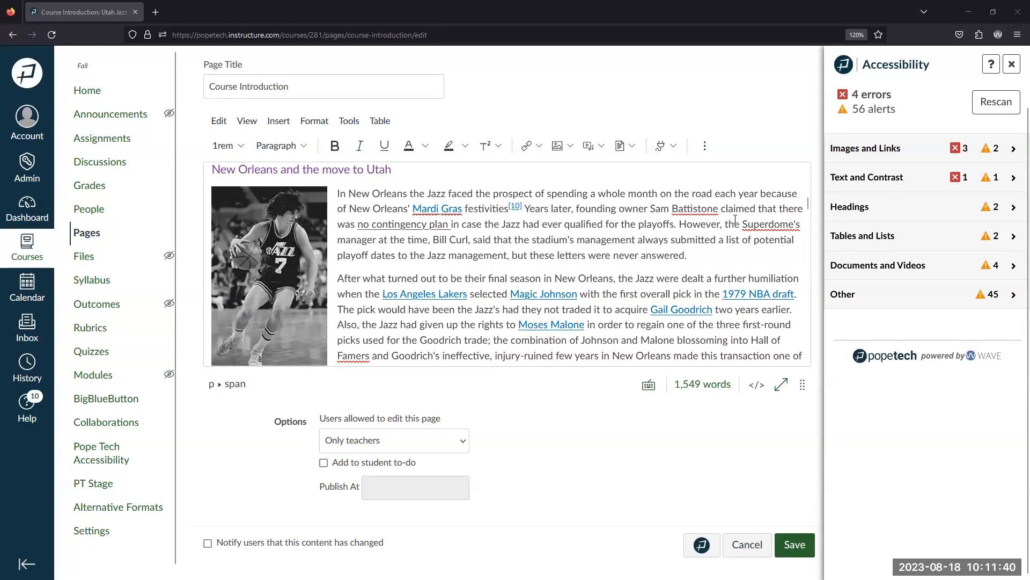
Close the accessibility panel, cancel editing, and reopen the Course Introduction page for editing
left_click(1009, 66)
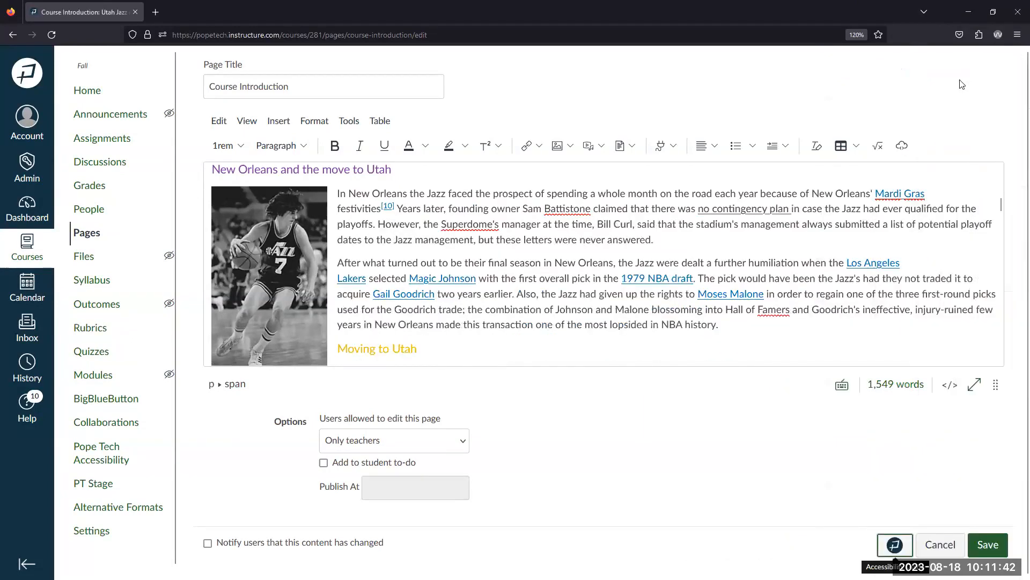
scroll(947, 186, "down", 1)
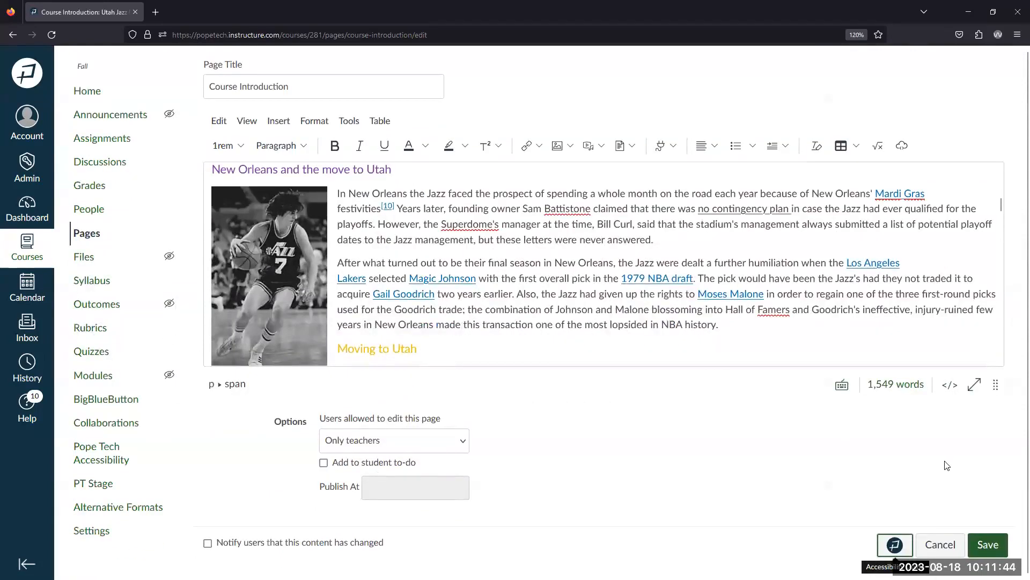
left_click(940, 544)
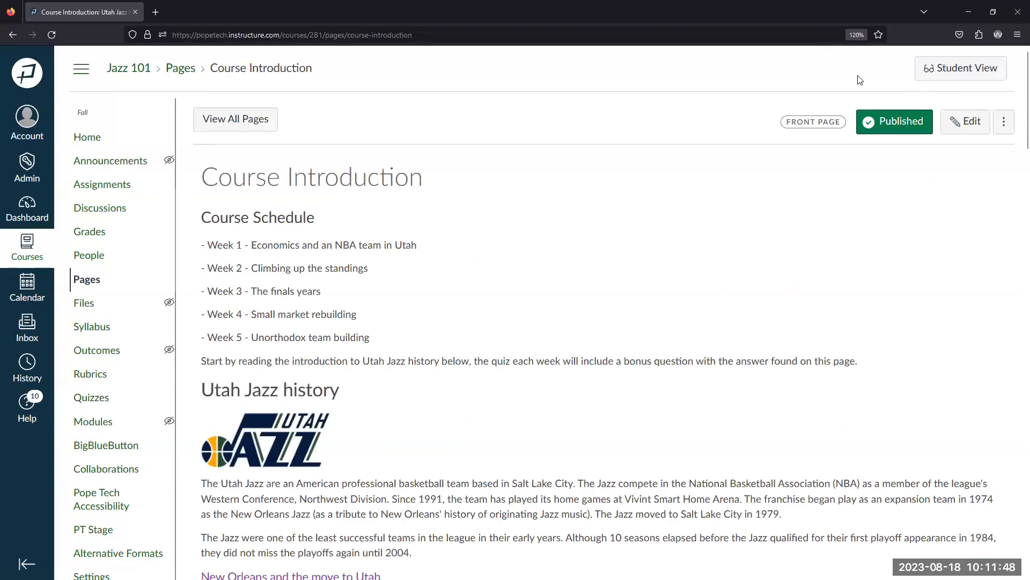
left_click(970, 122)
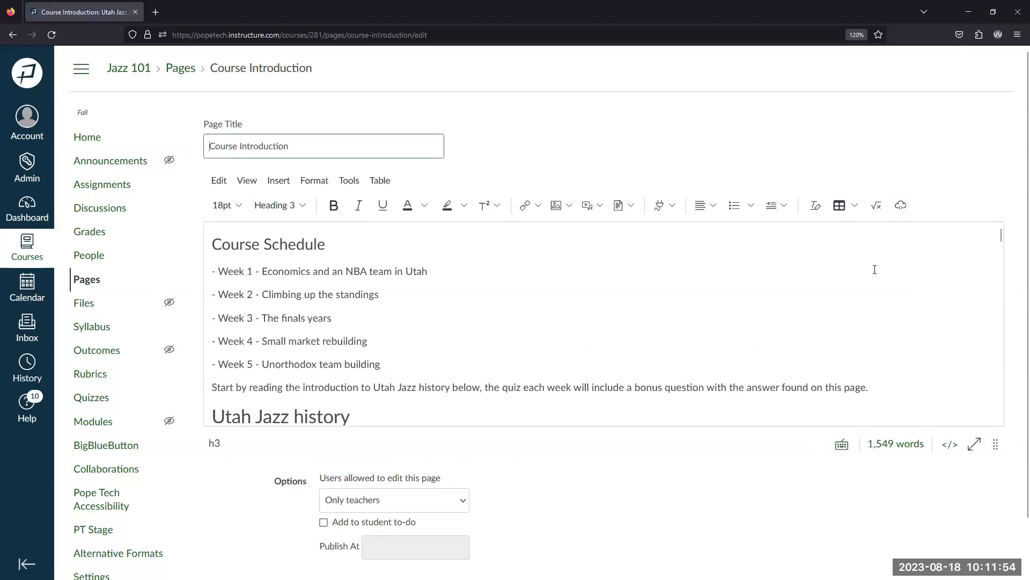
Reopen Pope Tech's accessibility check on the page, showing 4 errors and 56 alerts
scroll(875, 269, "down", 10)
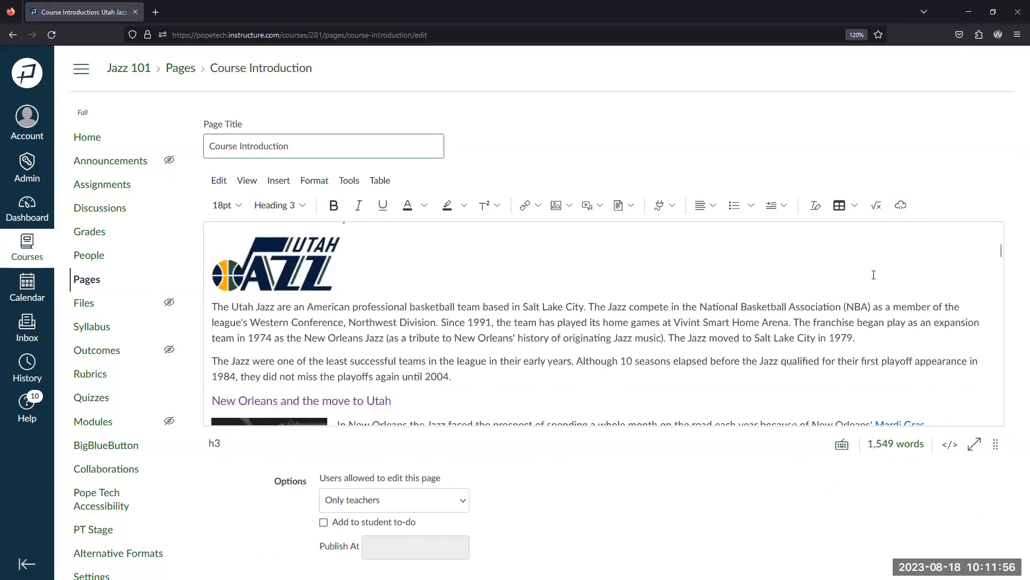
scroll(896, 380, "down", 4)
scroll(896, 445, "down", 1)
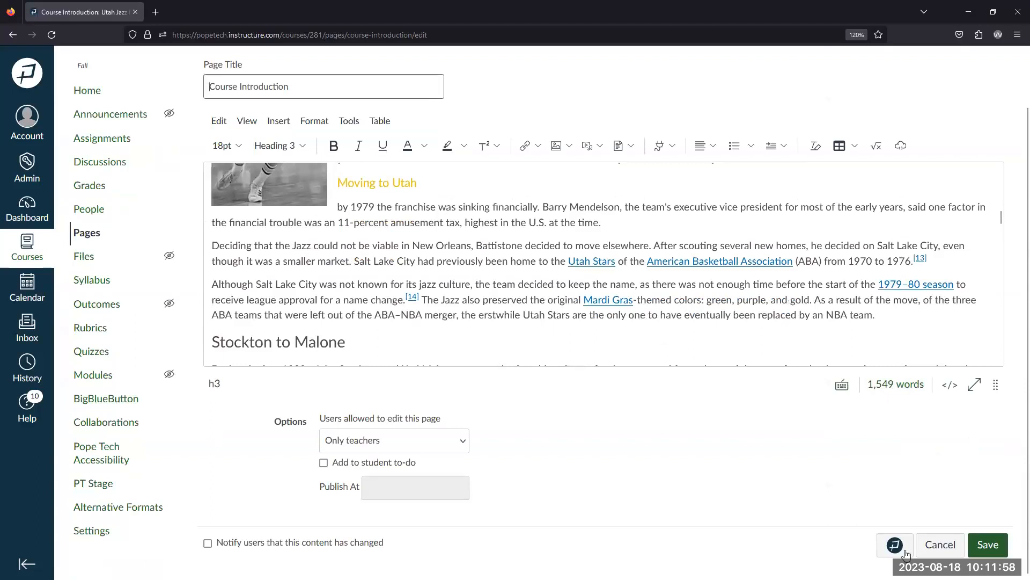
left_click(899, 549)
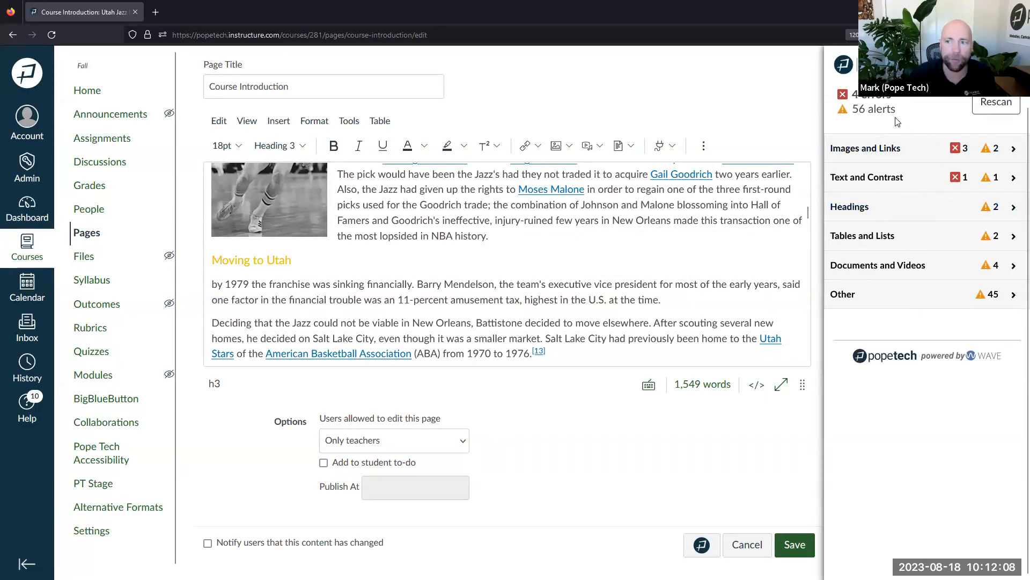
left_click(975, 102)
left_click(992, 66)
scroll(933, 260, "down", 9)
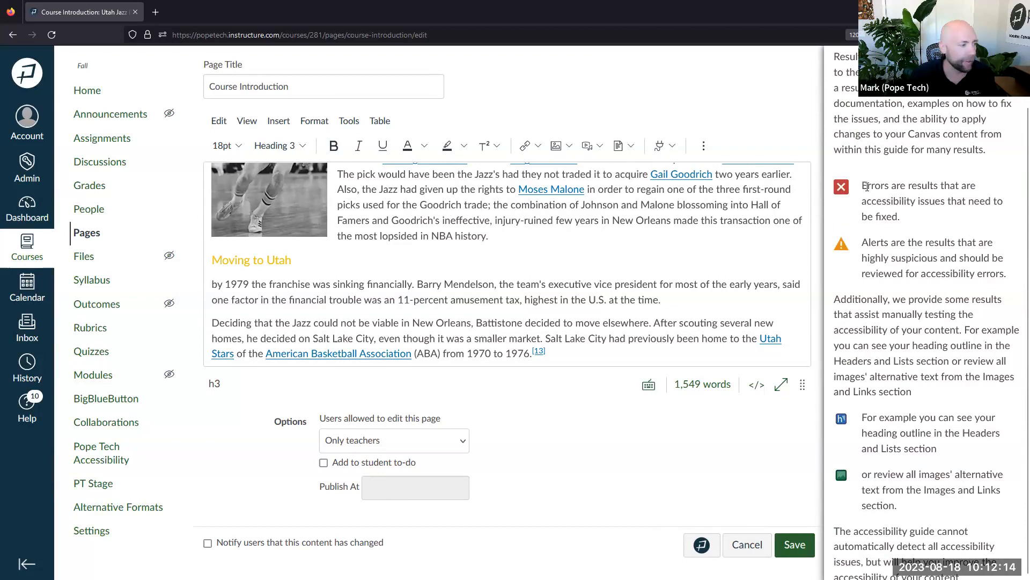
left_click_drag(863, 186, 942, 510)
left_click(957, 361)
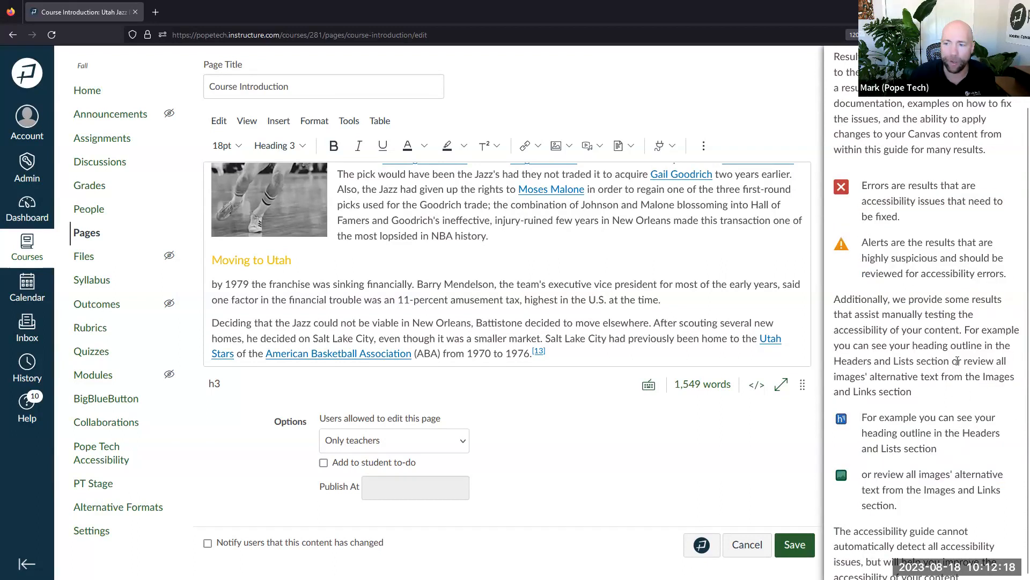
left_click_drag(929, 218, 861, 185)
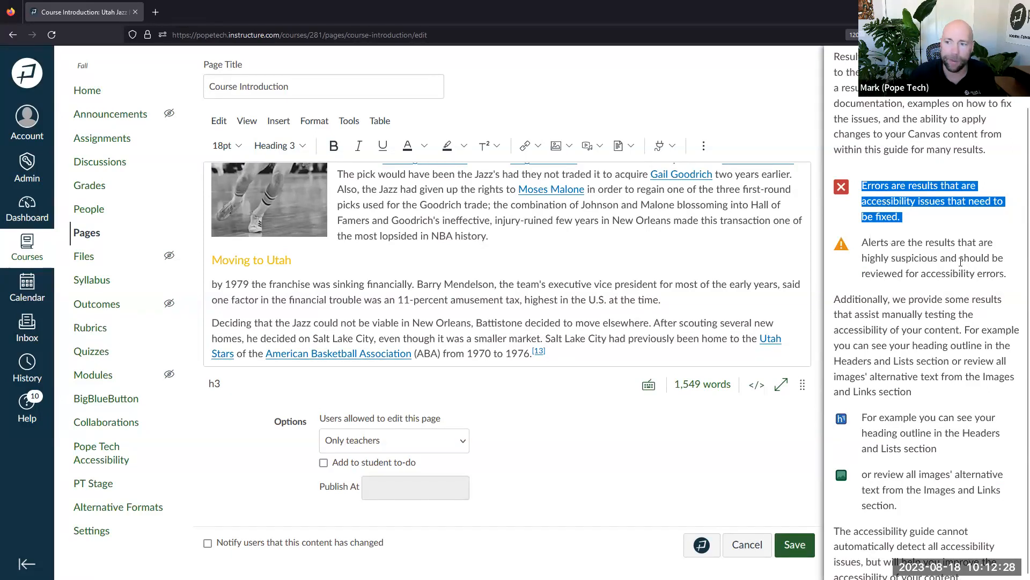
scroll(958, 277, "down", 2)
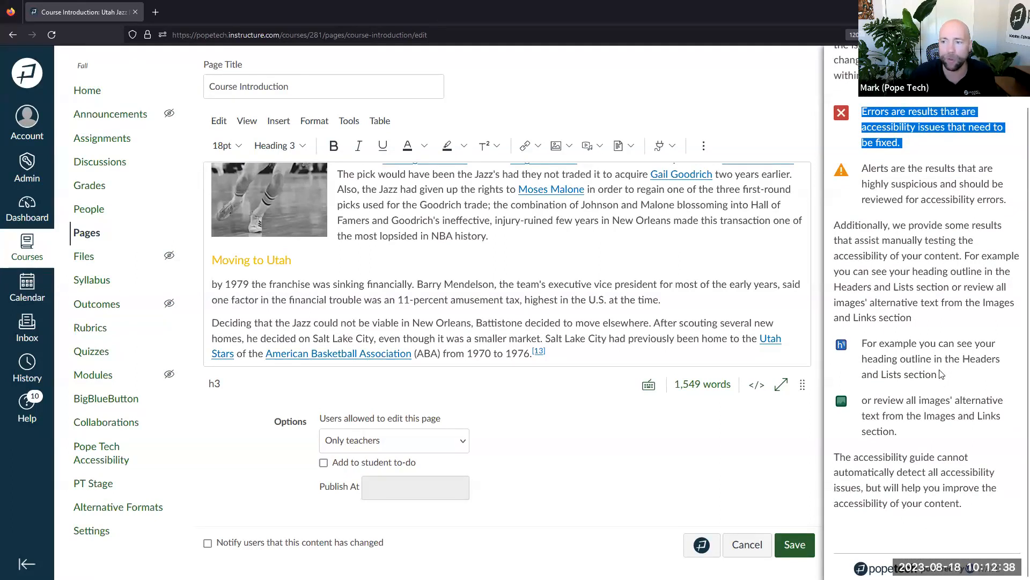
left_click_drag(903, 439, 856, 341)
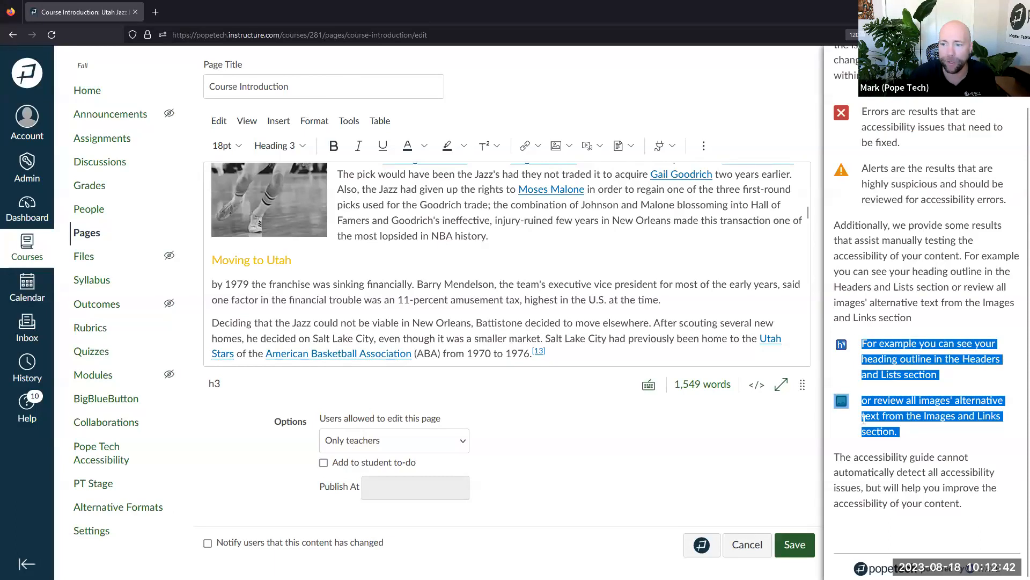
scroll(900, 385, "up", 10)
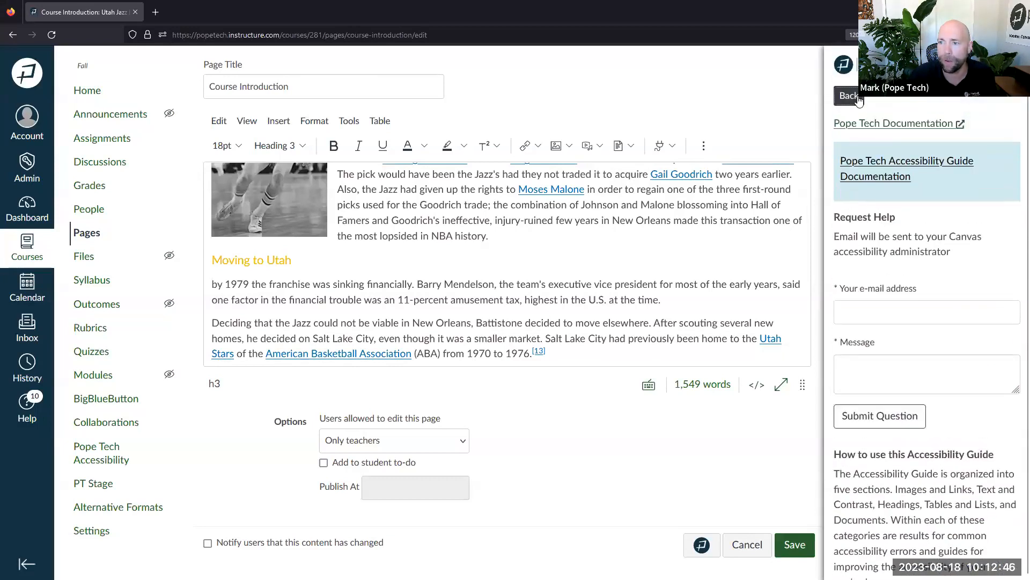
Go back to the results list, highlight the 56 alerts count, and expand Images and Links
left_click(858, 97)
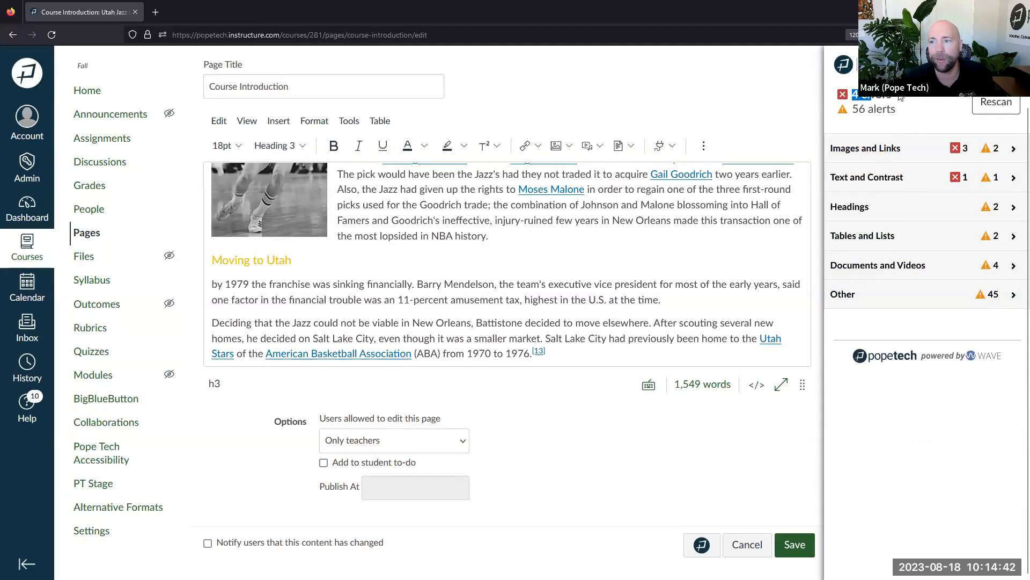
left_click_drag(902, 110, 849, 111)
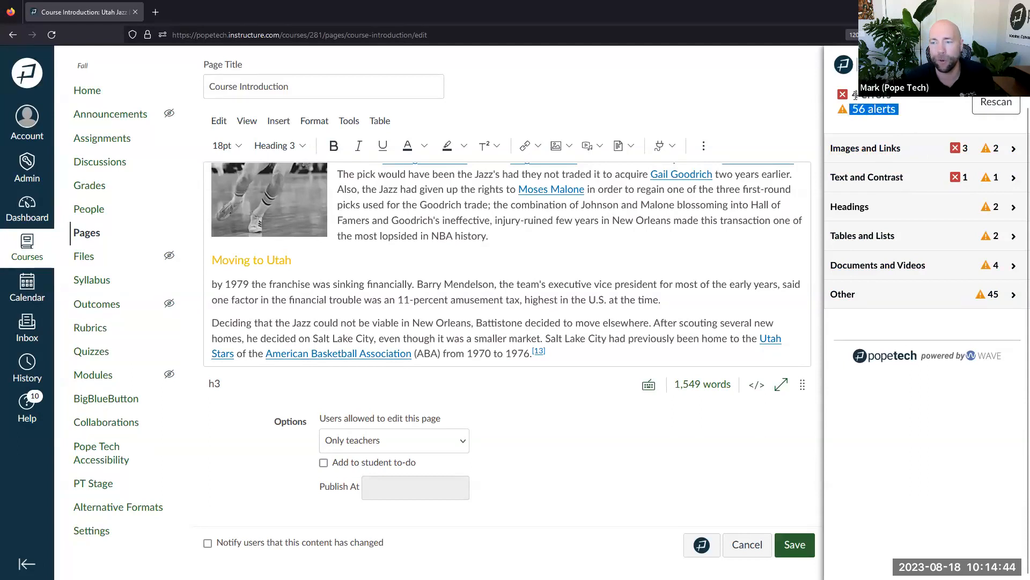
left_click(856, 95)
left_click(883, 154)
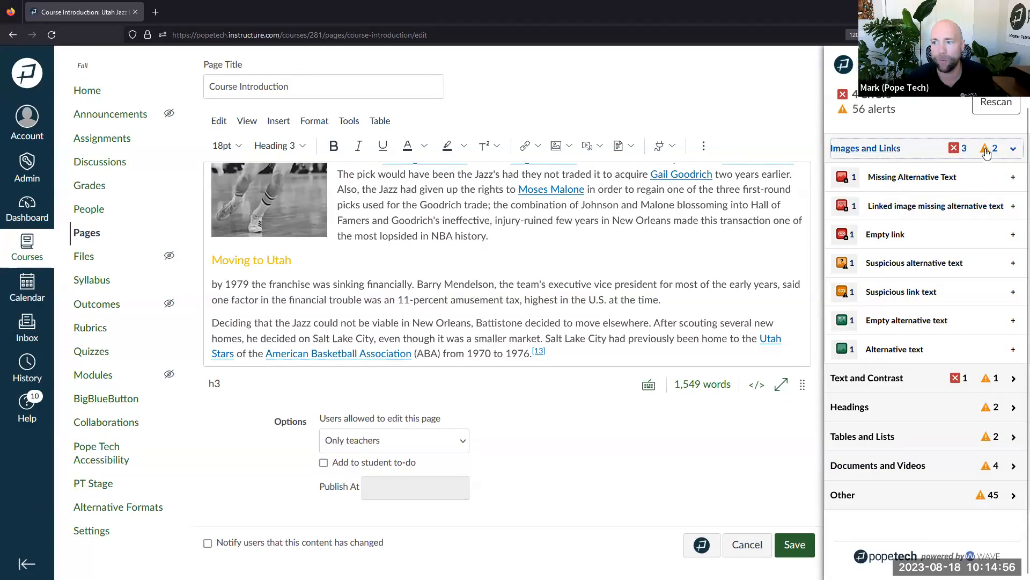
Show the Missing Alternative Text result pointing to the basketball image without alt text
left_click(899, 183)
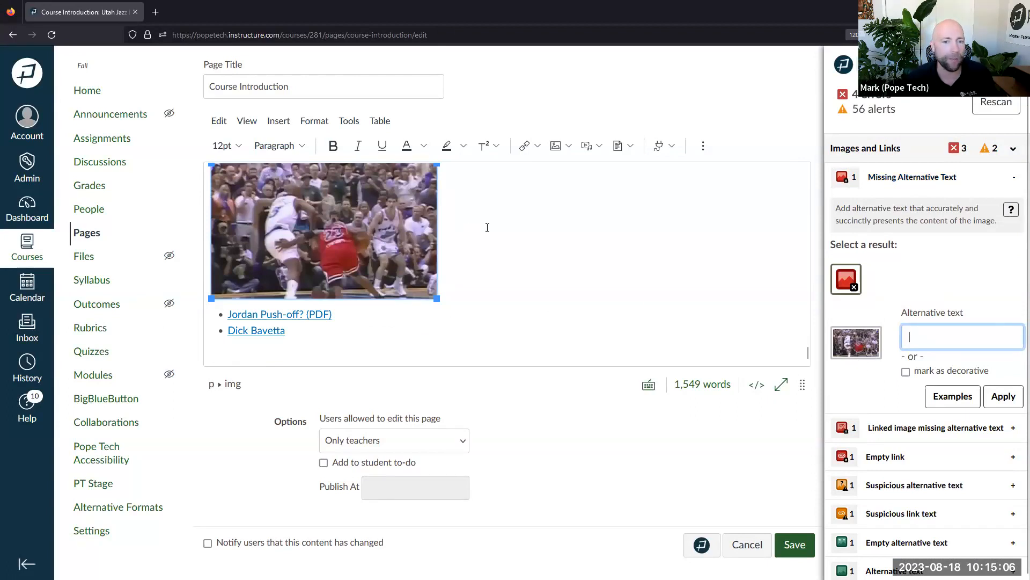
scroll(469, 226, "up", 1)
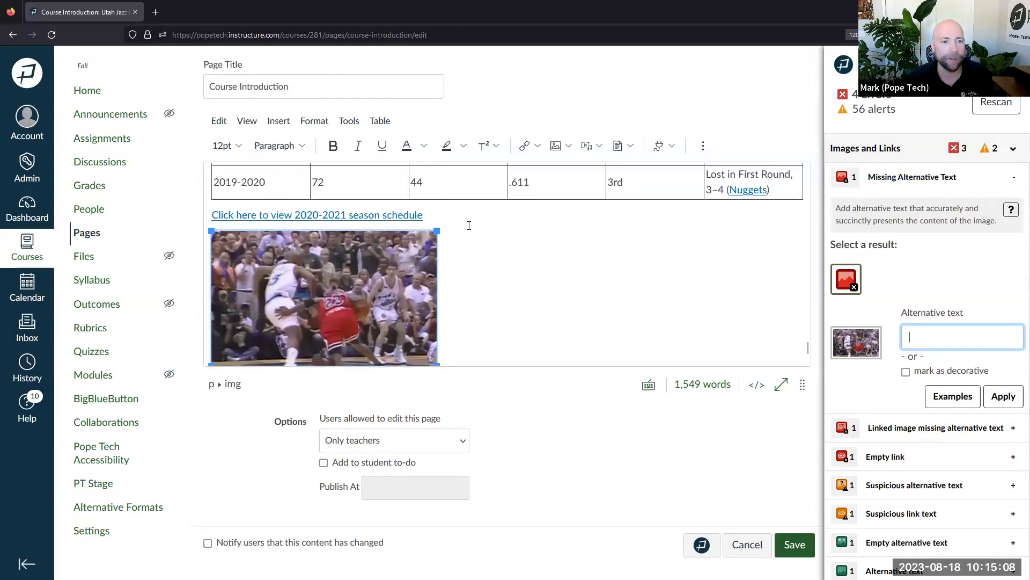
scroll(469, 225, "down", 1)
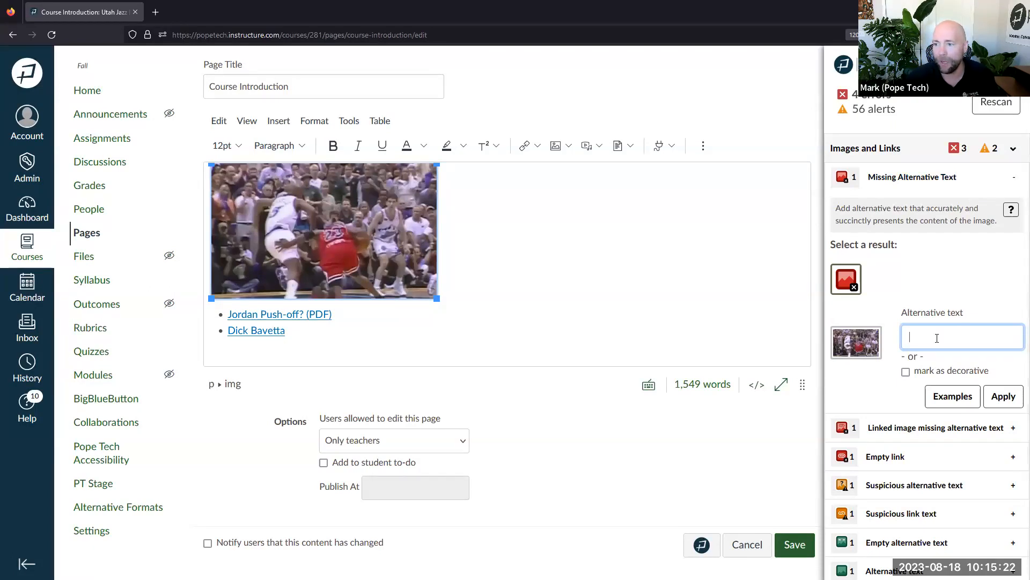
Review the alternative text guidance and open the missing alternative text documentation
left_click(937, 337)
left_click(939, 289)
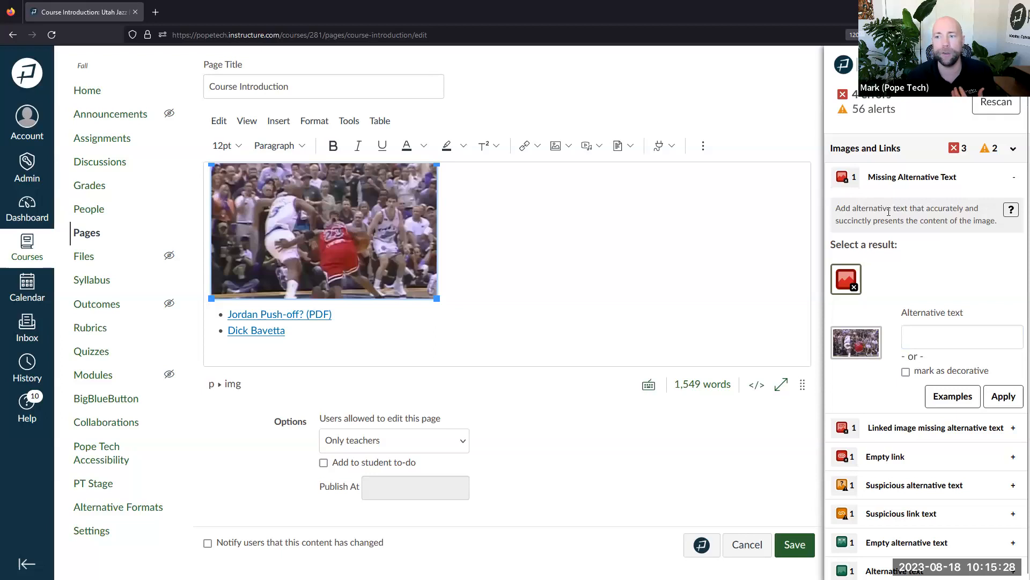
left_click_drag(834, 215, 993, 220)
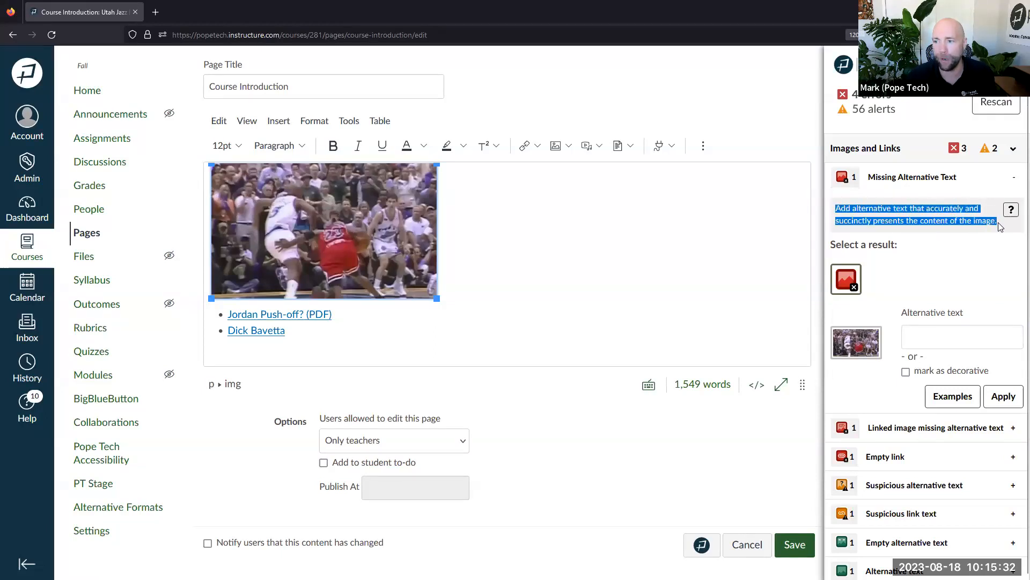
left_click(914, 222)
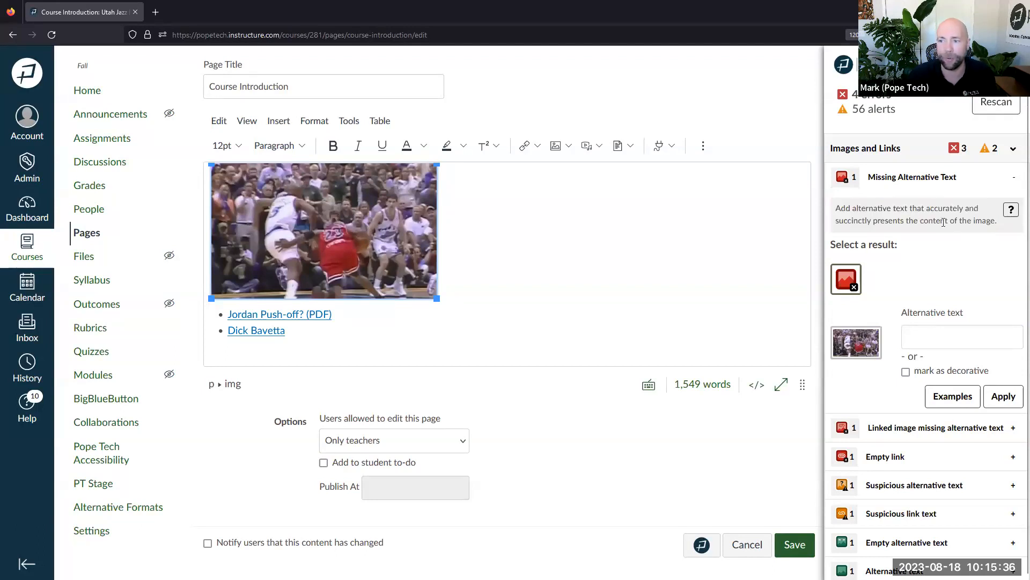
left_click(1011, 213)
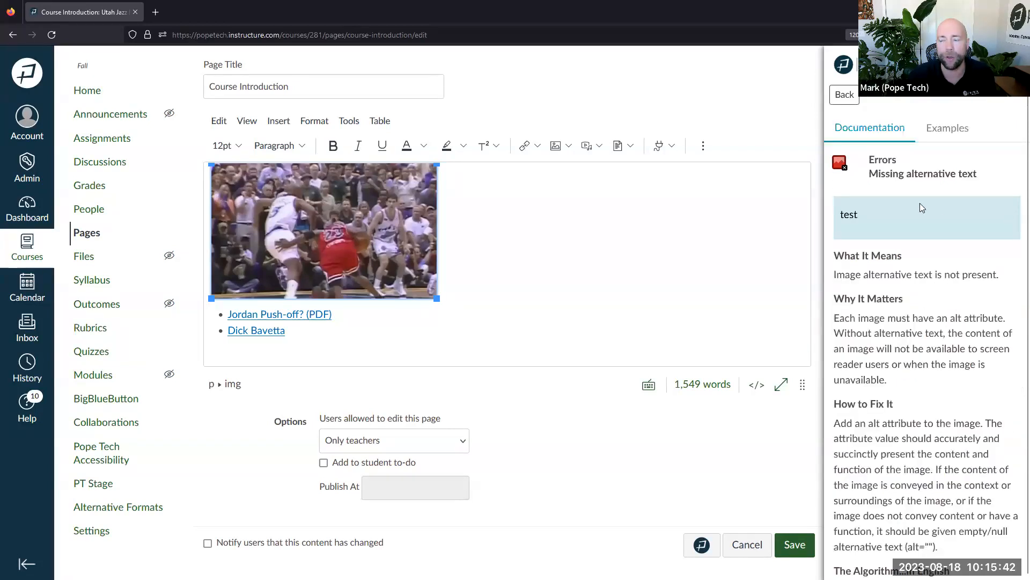
scroll(904, 240, "down", 2)
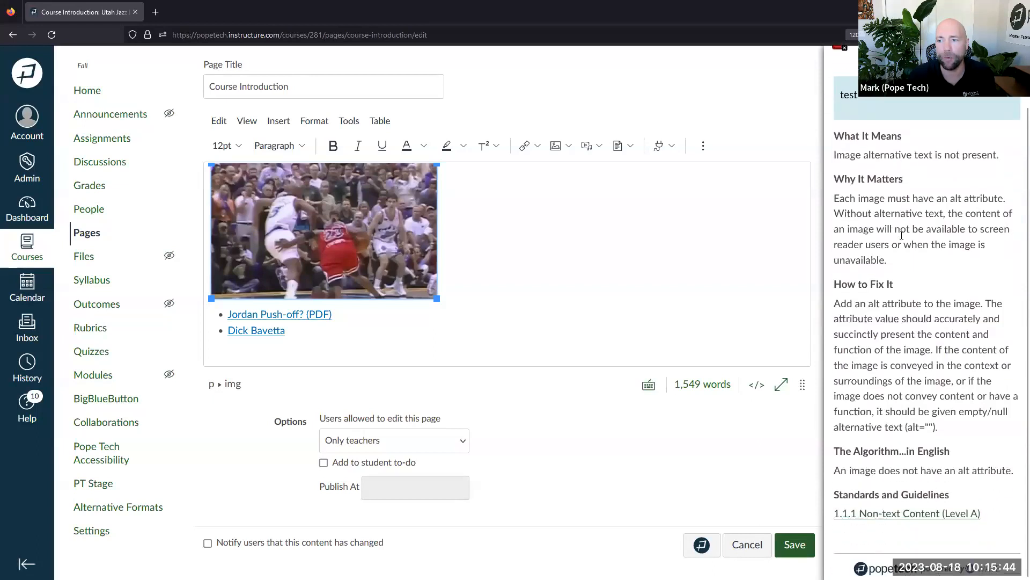
left_click_drag(842, 136, 912, 155)
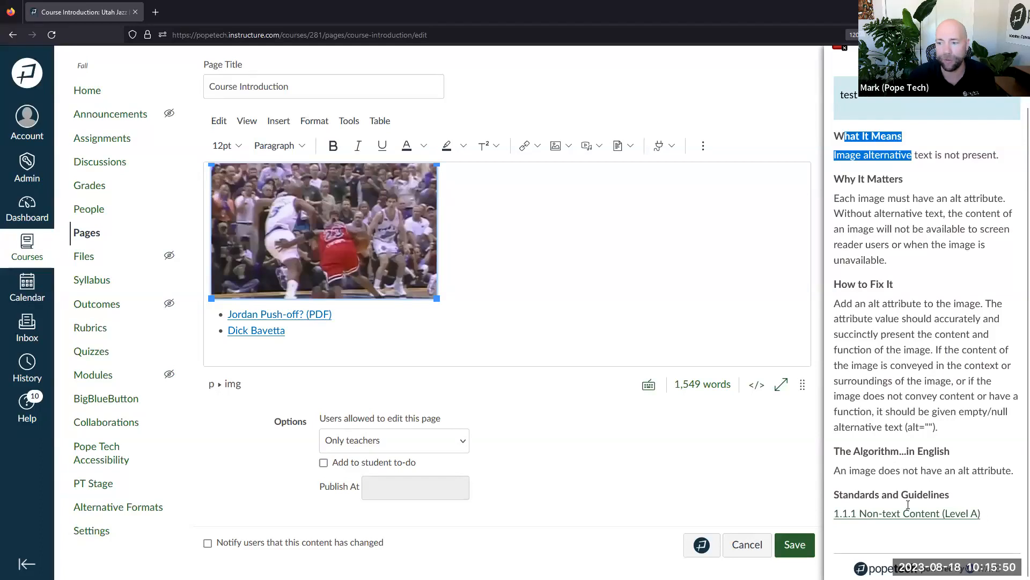
scroll(911, 447, "up", 2)
left_click(906, 360)
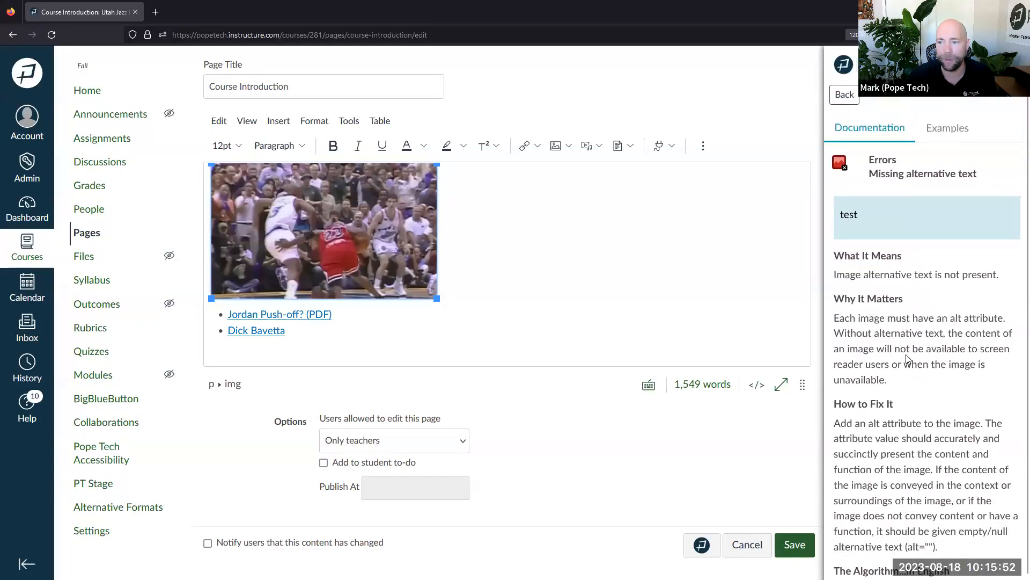
scroll(906, 359, "down", 3)
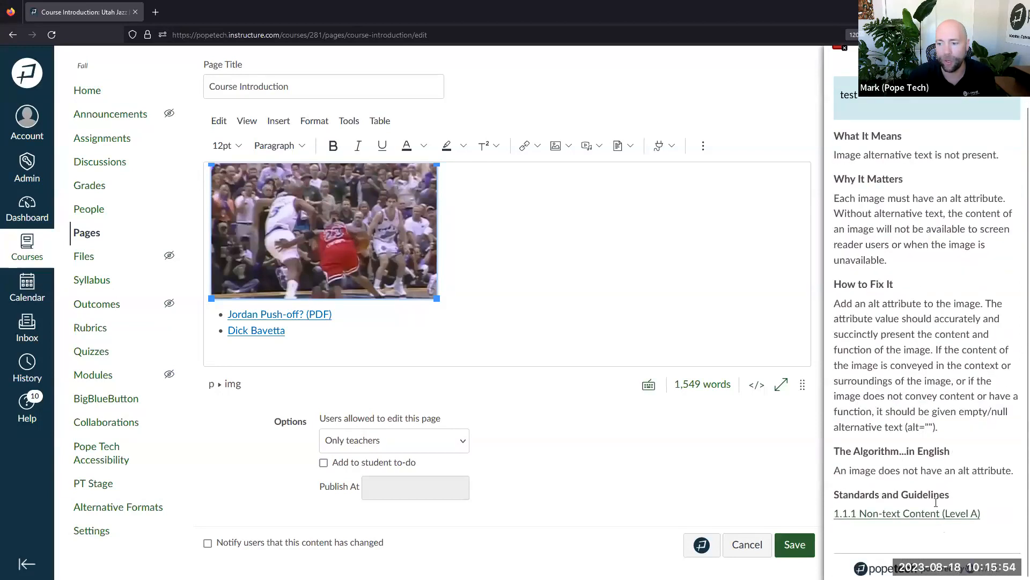
scroll(915, 424, "up", 3)
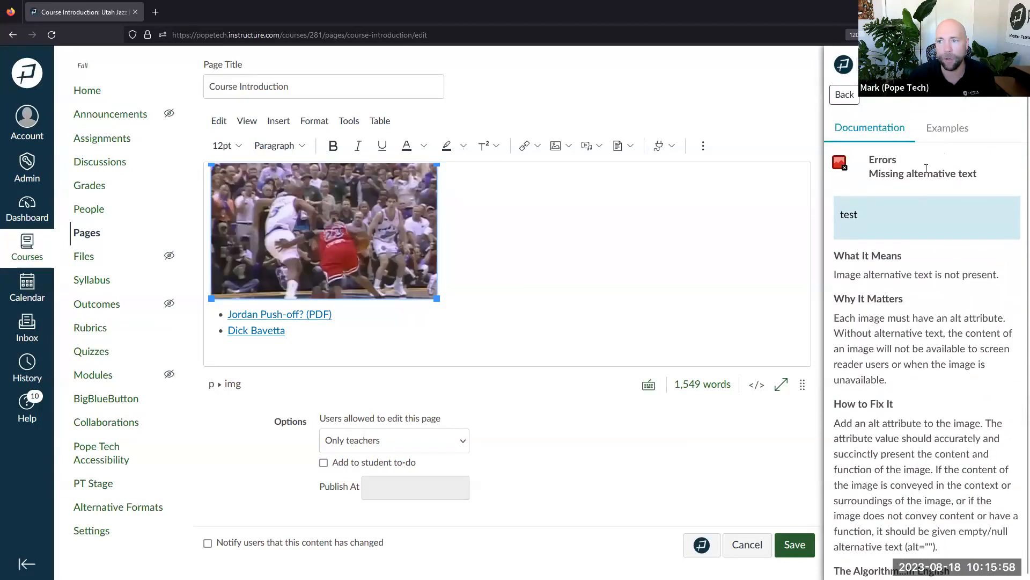
left_click(948, 136)
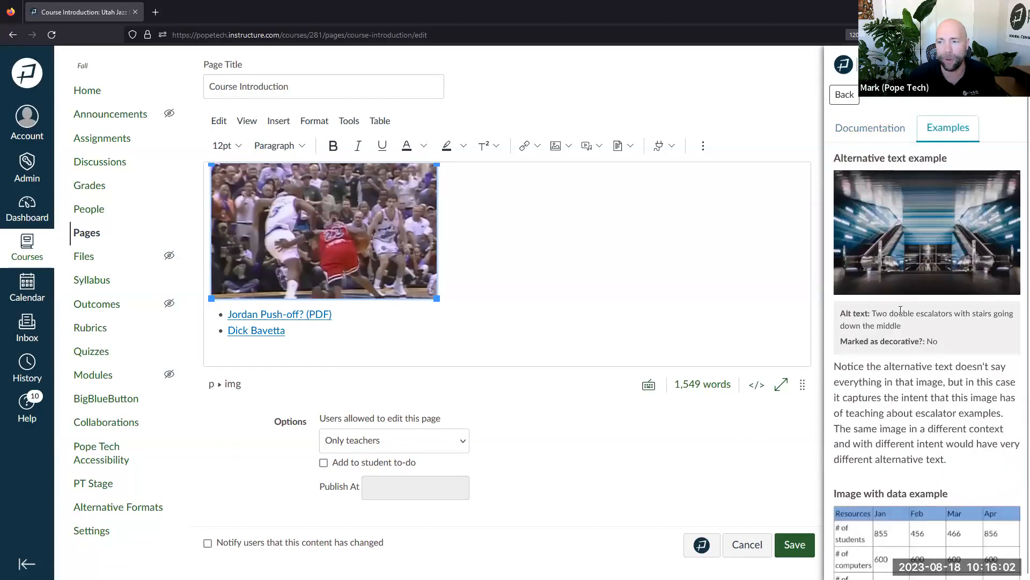
scroll(906, 319, "down", 1)
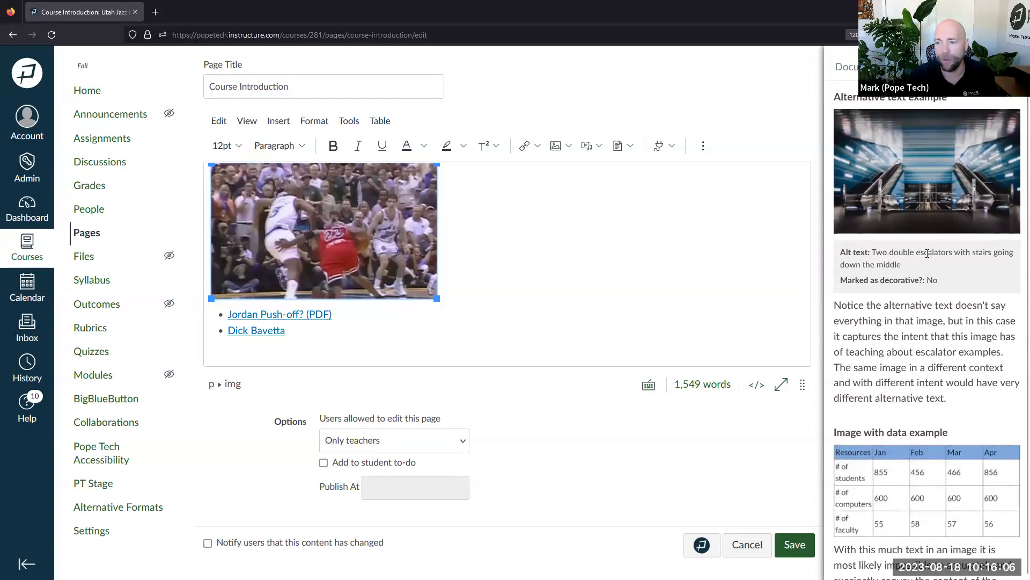
scroll(927, 253, "down", 3)
scroll(927, 253, "down", 2)
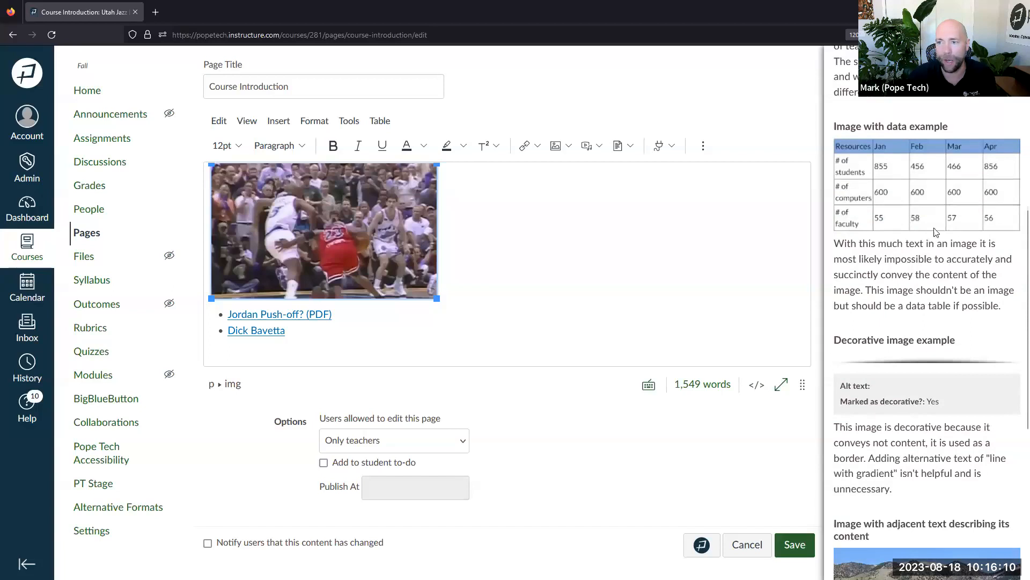
left_click_drag(850, 126, 949, 127)
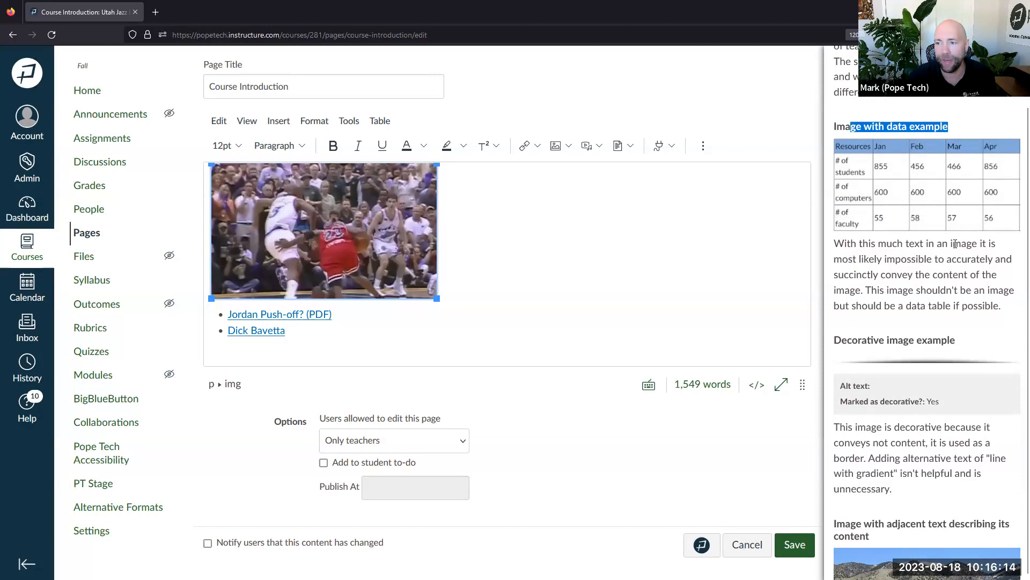
left_click(889, 257)
left_click_drag(868, 259, 946, 277)
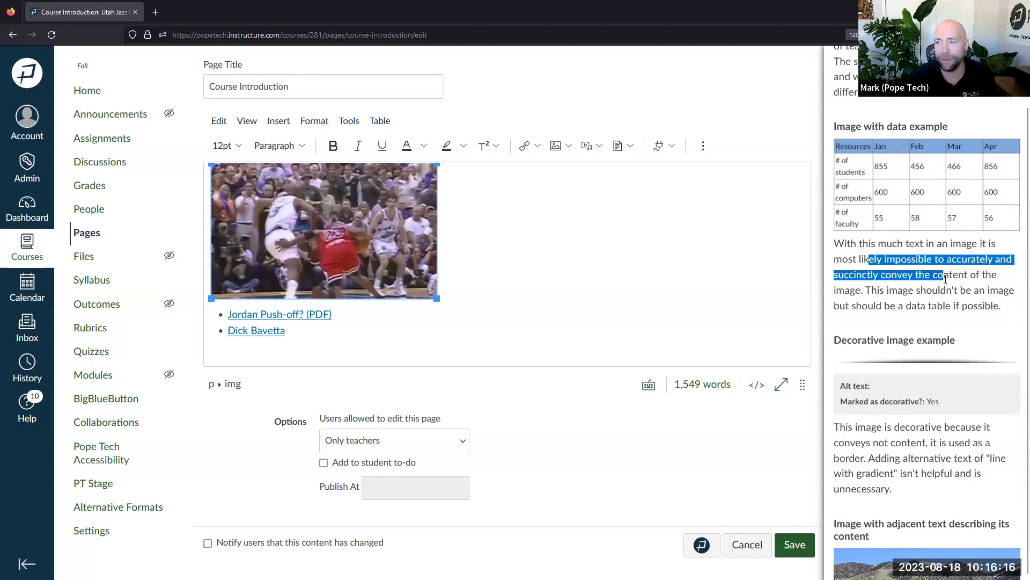
left_click(853, 291)
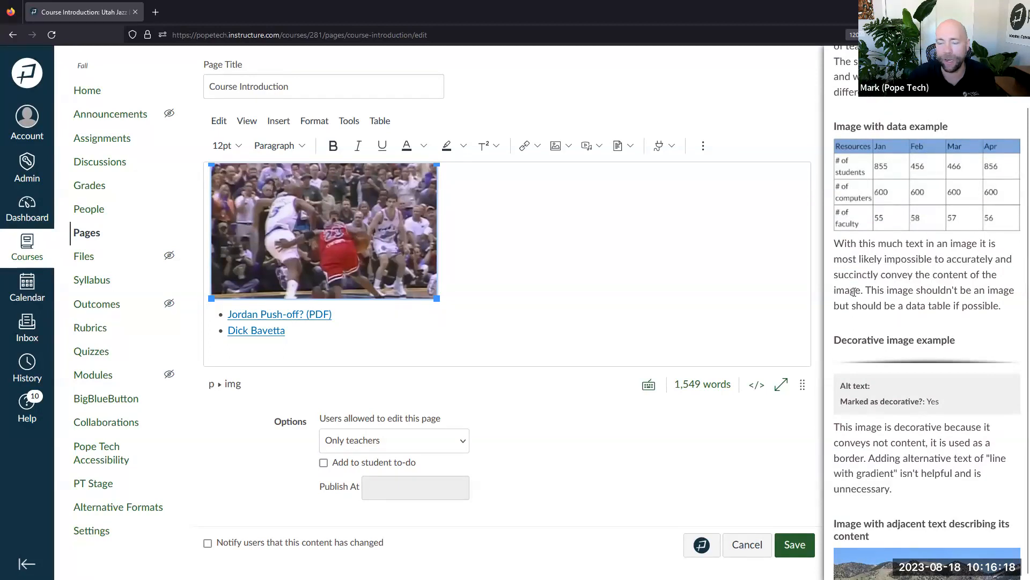
left_click_drag(888, 291, 1009, 304)
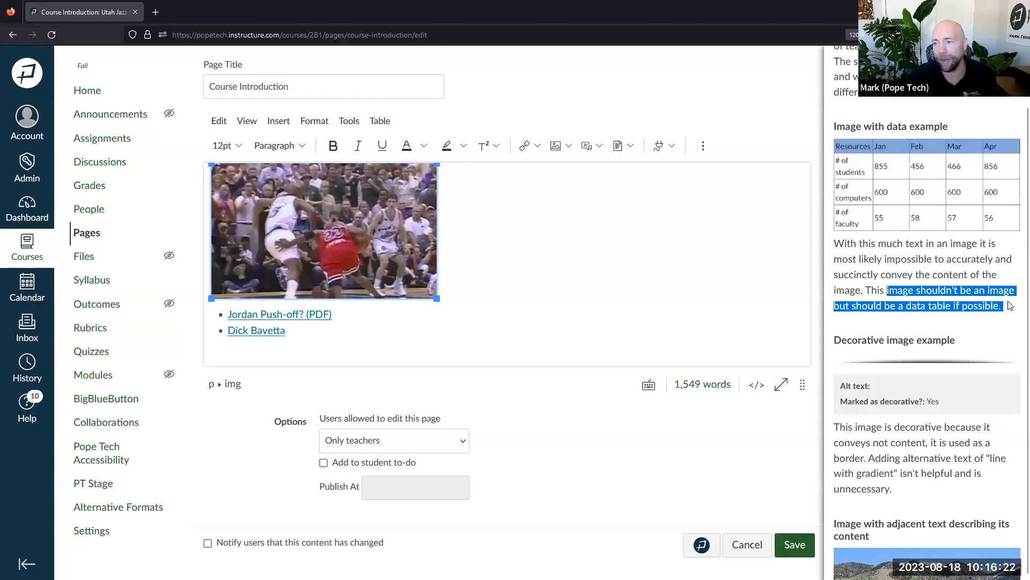
scroll(975, 321, "down", 5)
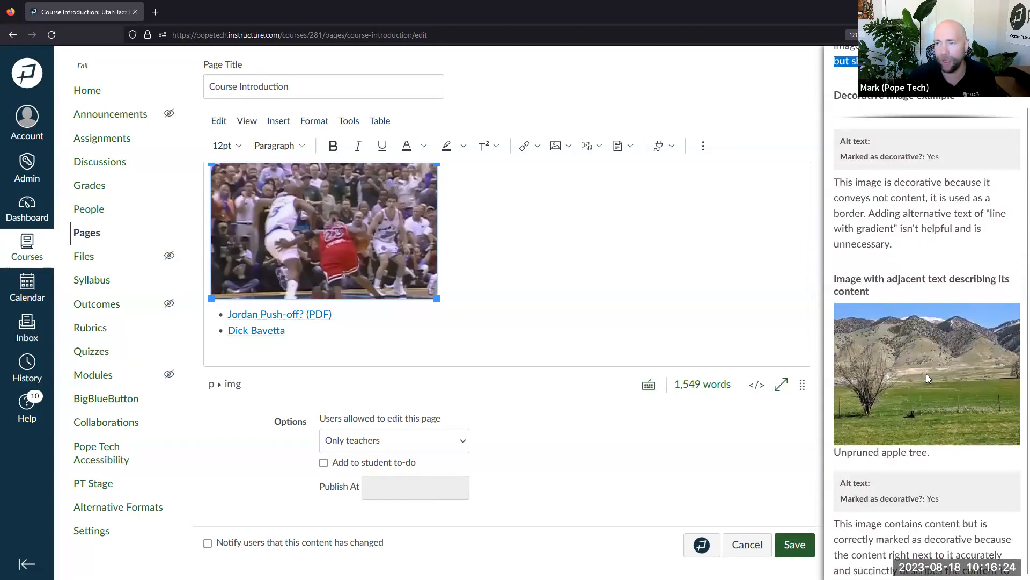
scroll(927, 373, "up", 12)
left_click(857, 130)
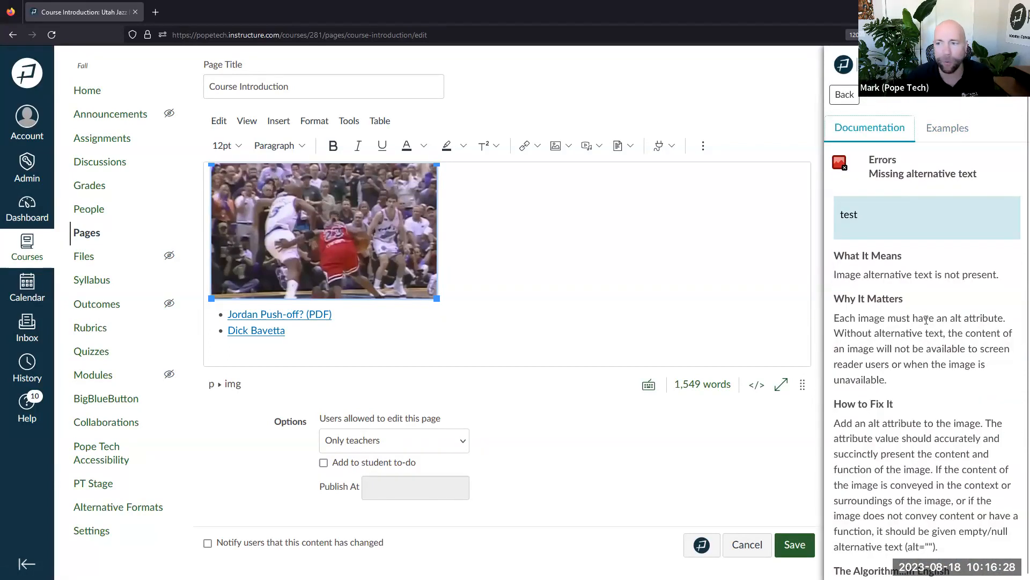
Apply suggested alt text to the basketball image, then expand the linked-image missing alt text issue
left_click(851, 96)
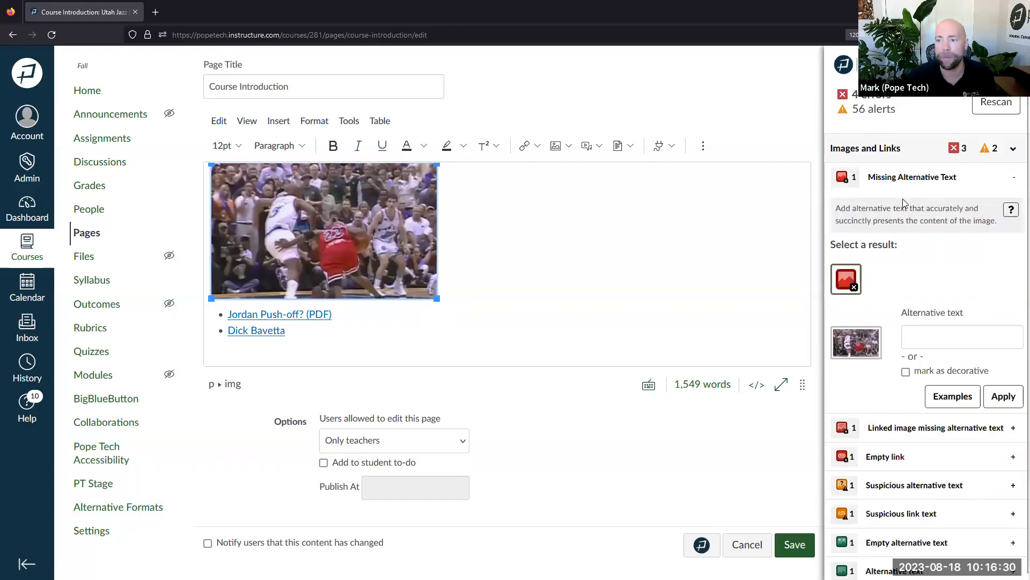
left_click(919, 329)
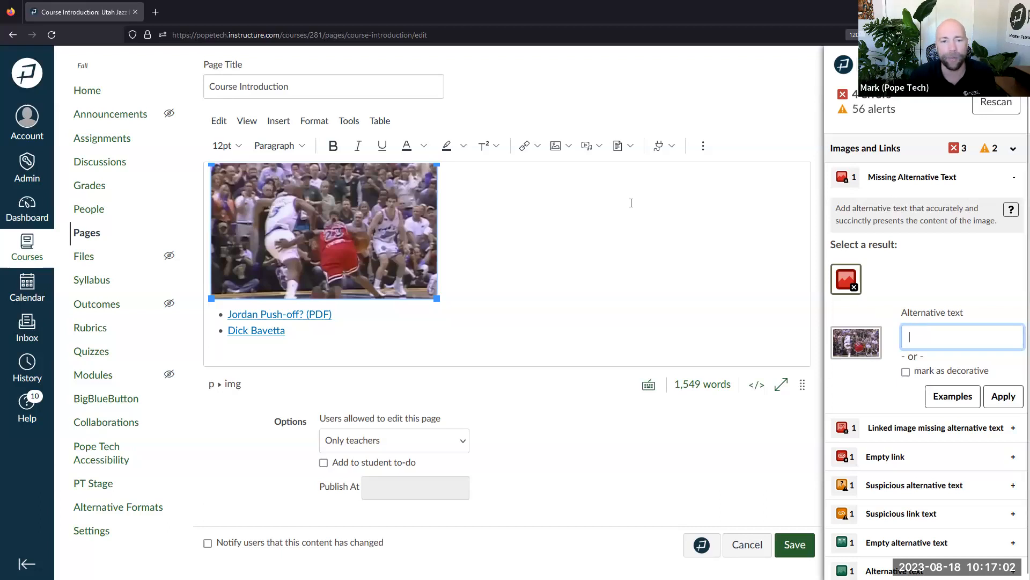
scroll(462, 260, "up", 2)
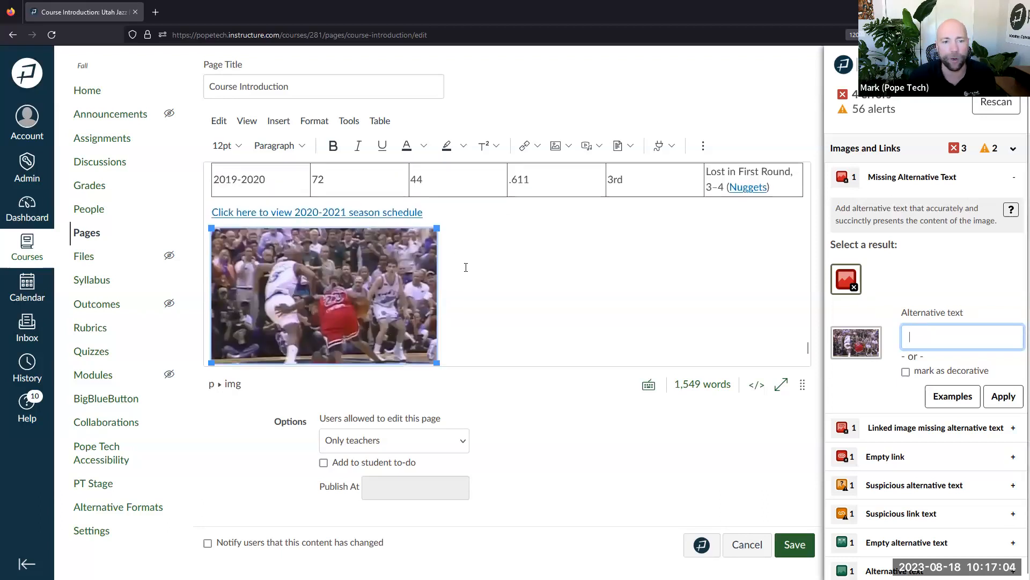
scroll(462, 260, "down", 2)
left_click(915, 337)
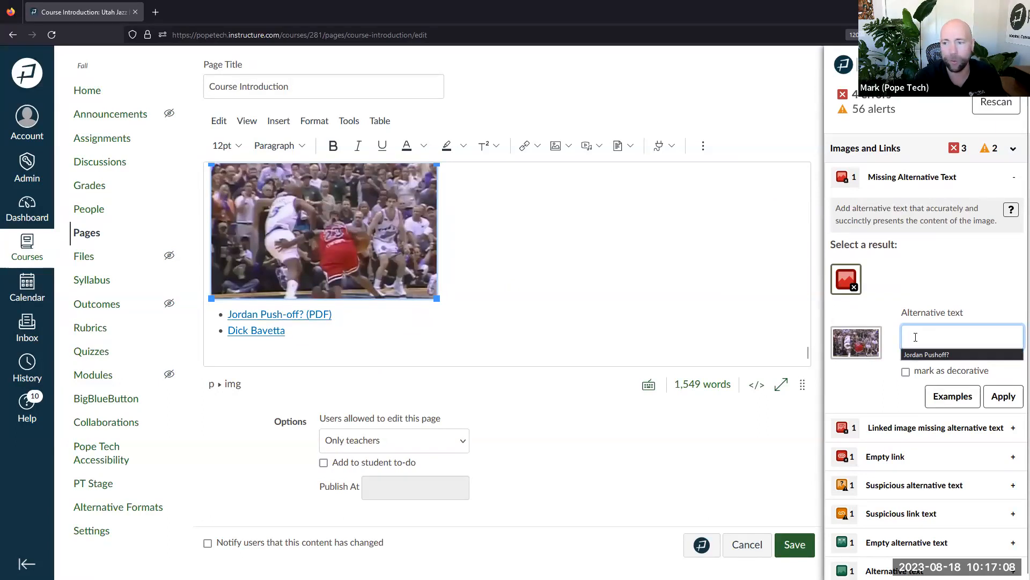
key("Down")
key("Return")
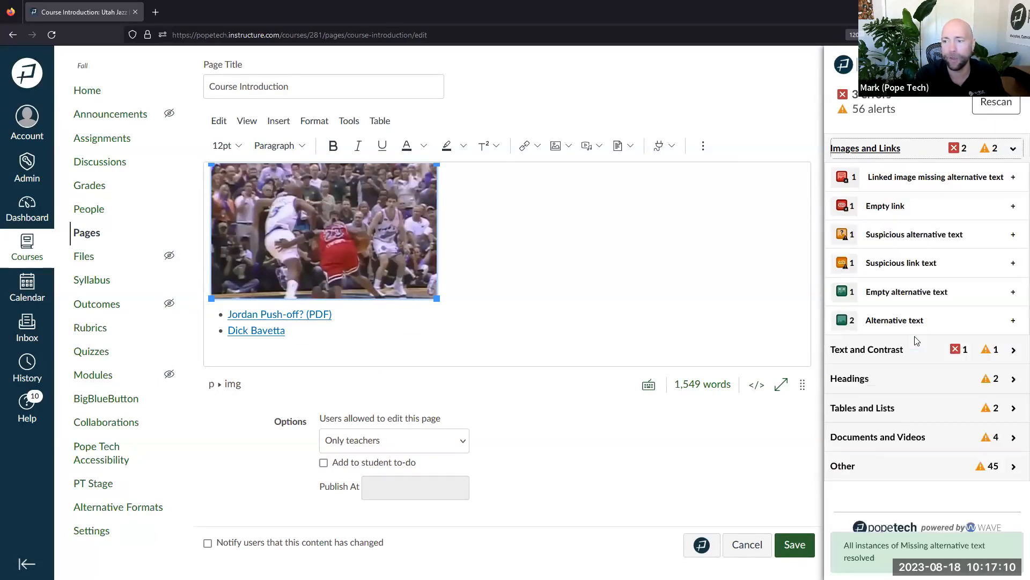
left_click(914, 180)
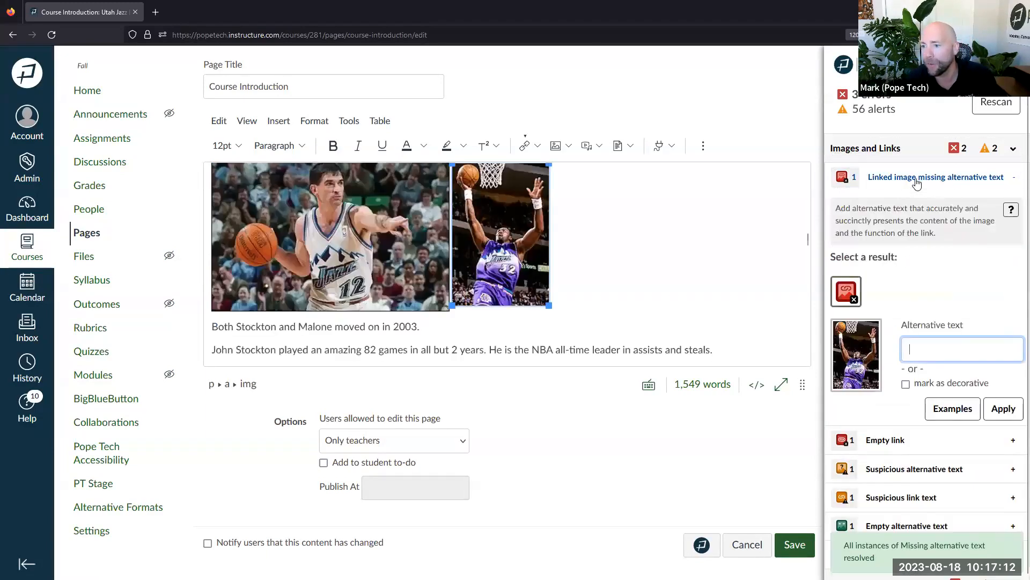
Replace the basketball game image's 'null' alt text with 'jordan pushoff?' and apply it
scroll(924, 290, "down", 4)
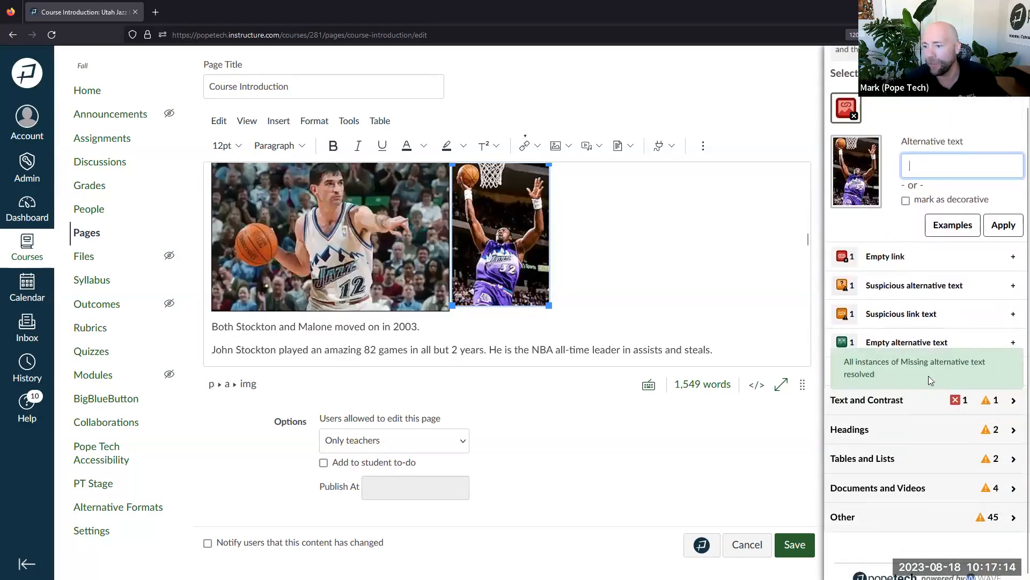
left_click(884, 346)
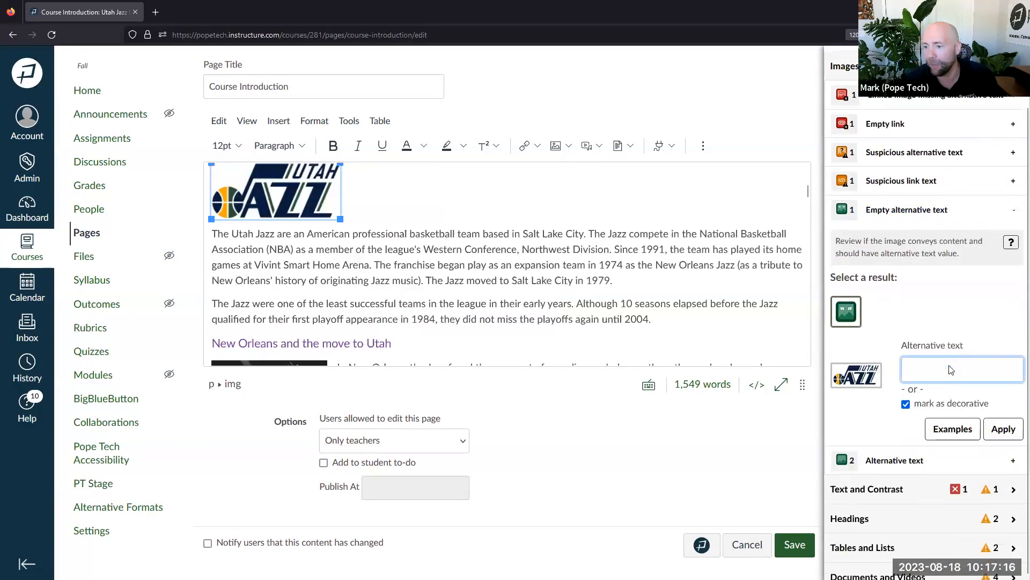
left_click(905, 363)
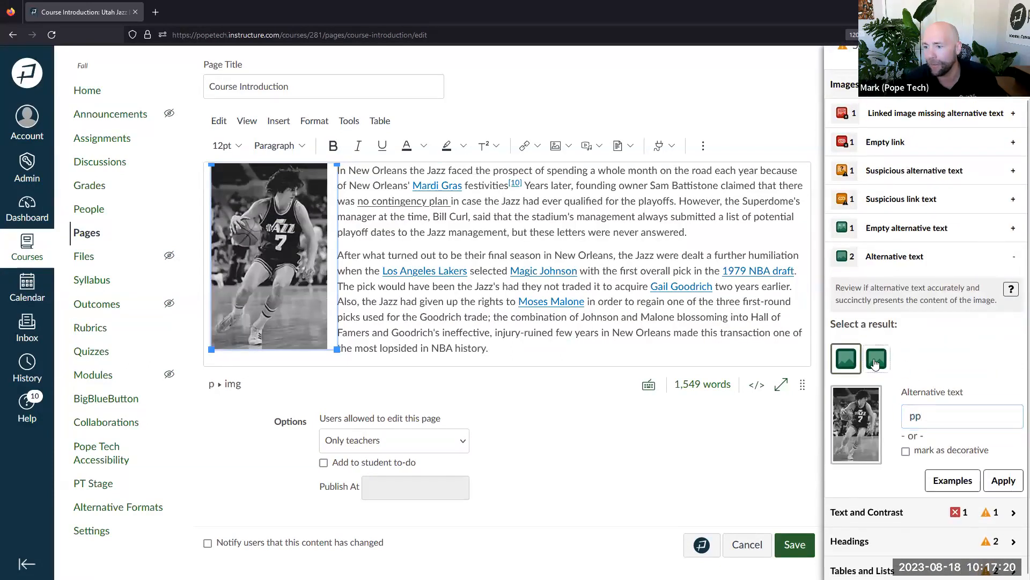
left_click(875, 358)
left_click_drag(934, 413, 896, 417)
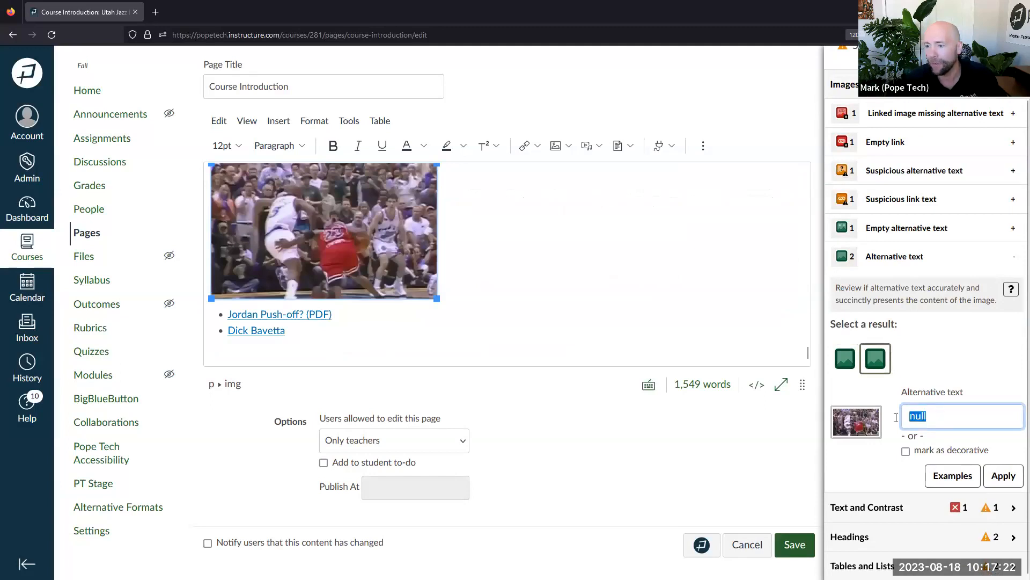
type("j")
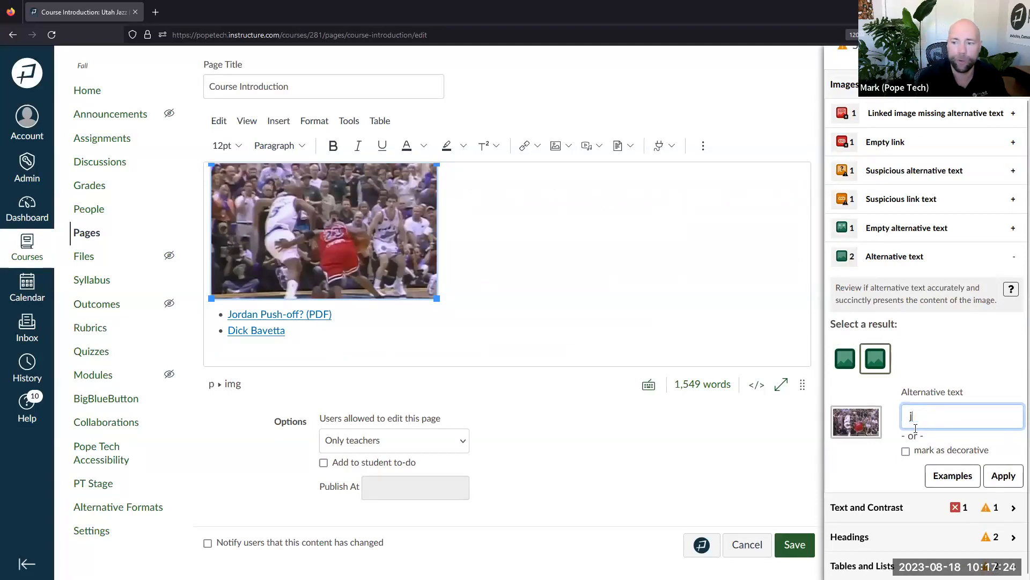
type("ordan pushoff?")
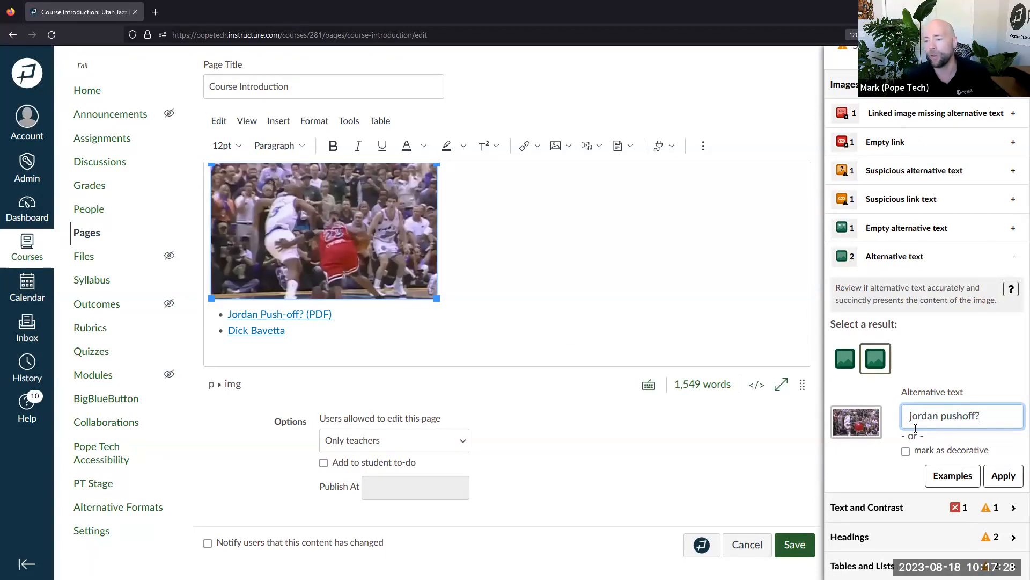
left_click(1002, 476)
left_click(875, 404)
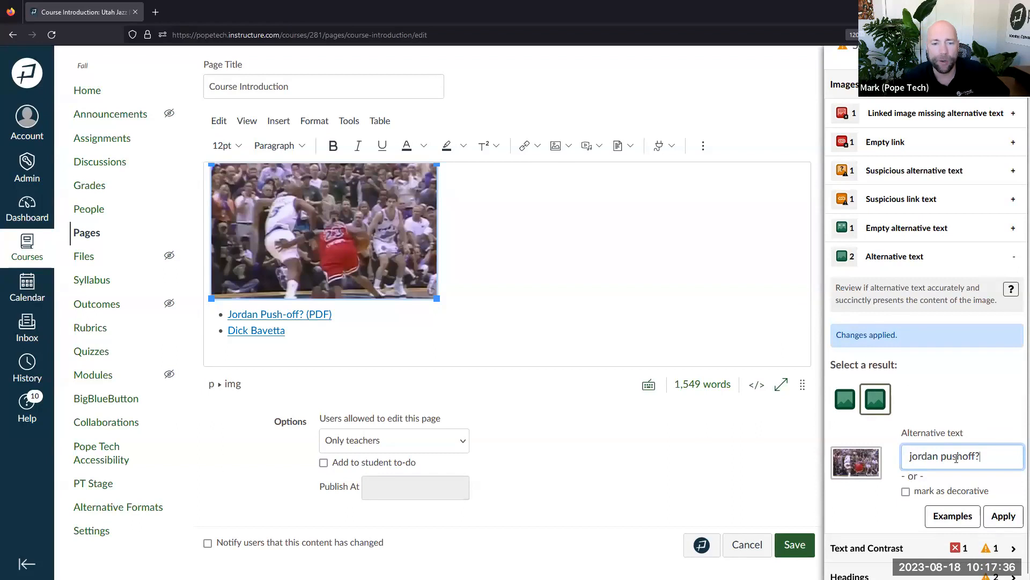
scroll(877, 424, "down", 2)
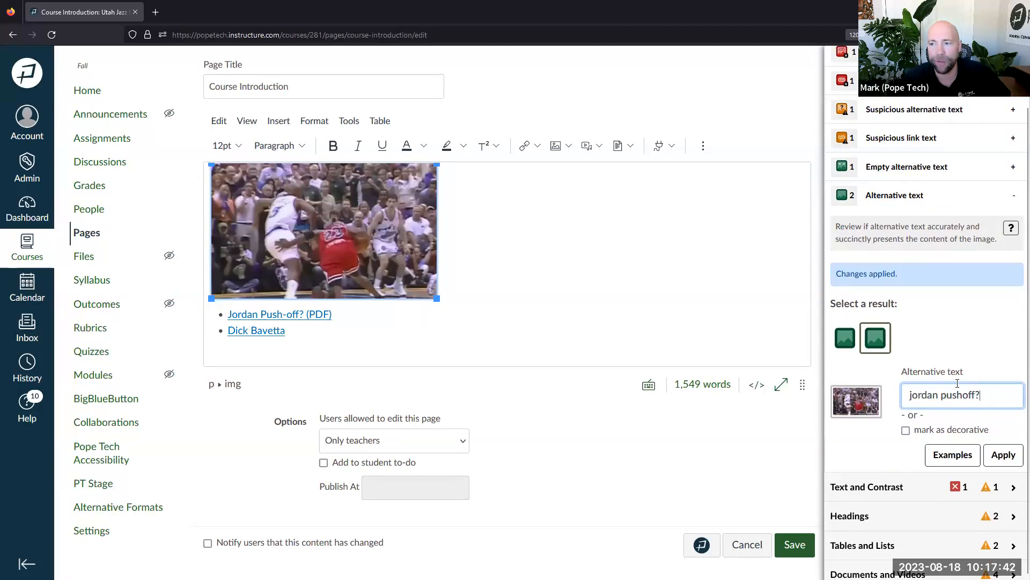
scroll(957, 382, "up", 4)
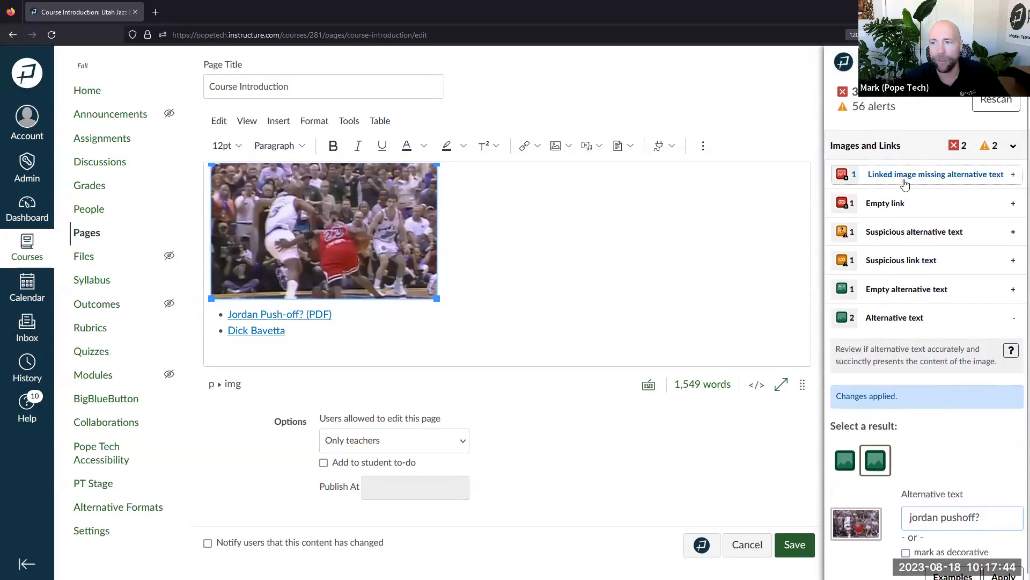
Give the linked dunking photo alternative text with the player's name, apply it, and check the image link
left_click(905, 177)
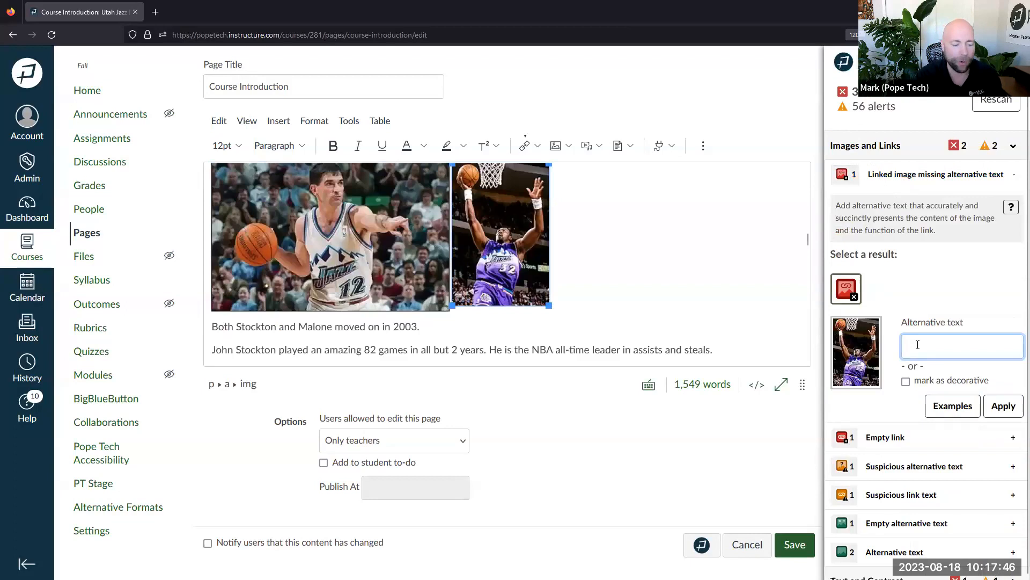
type("Karl")
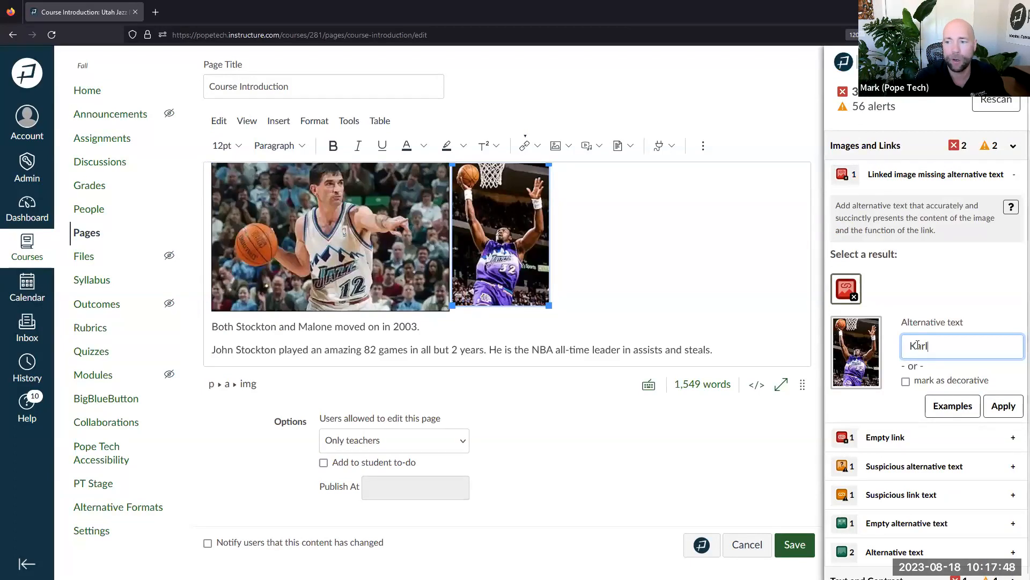
type(" Maone")
left_click(1004, 406)
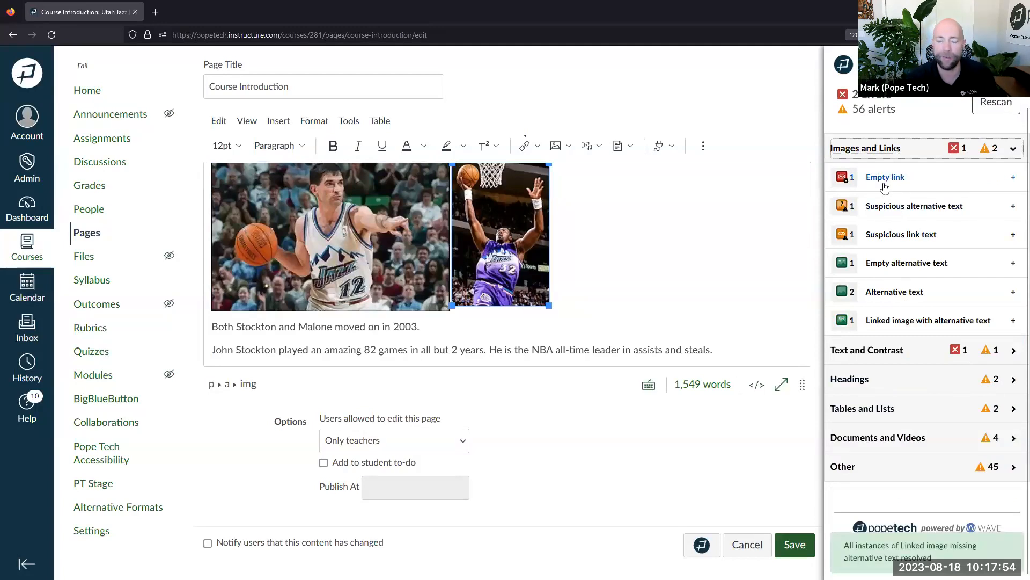
left_click(674, 270)
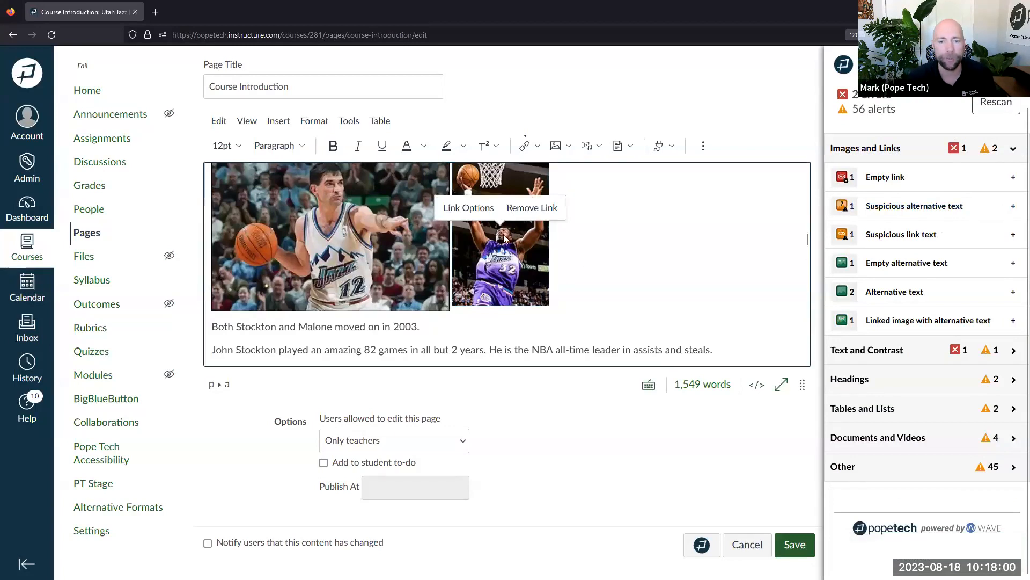
left_click(903, 268)
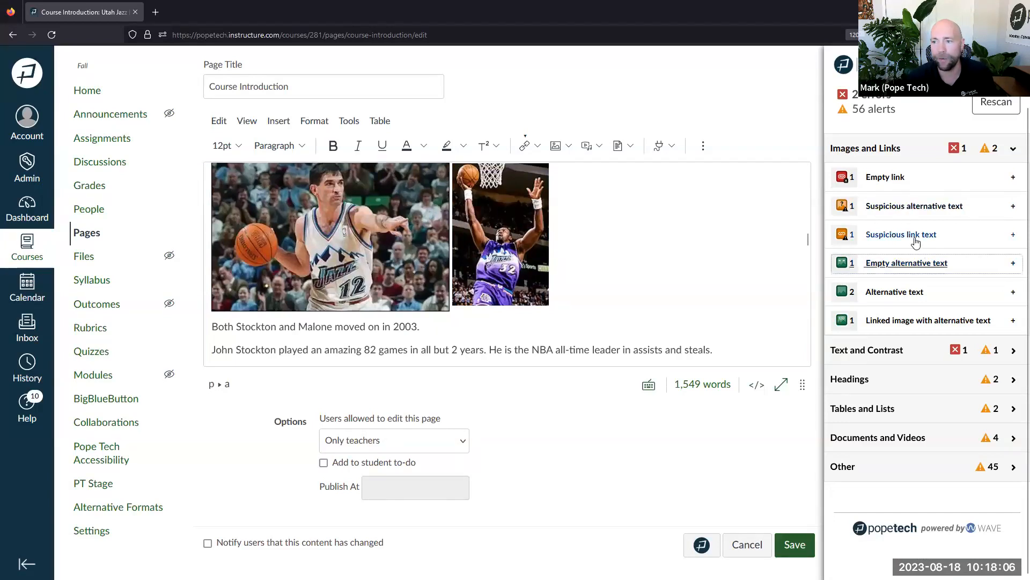
Delete 'Click here to view' from the schedule link so it reads '2020-2021 season schedule'
left_click(907, 234)
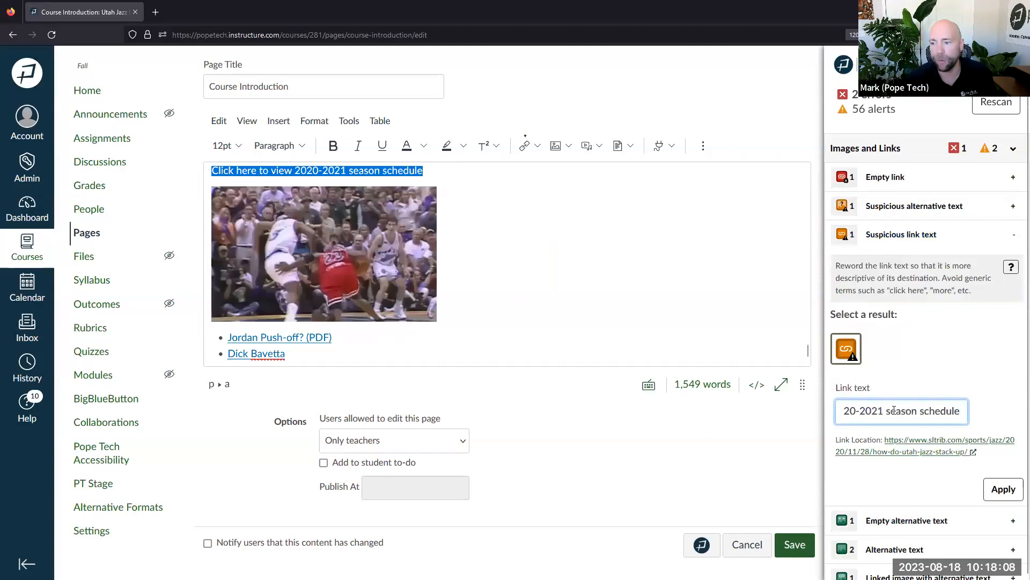
left_click_drag(958, 411, 776, 416)
left_click_drag(892, 411, 843, 411)
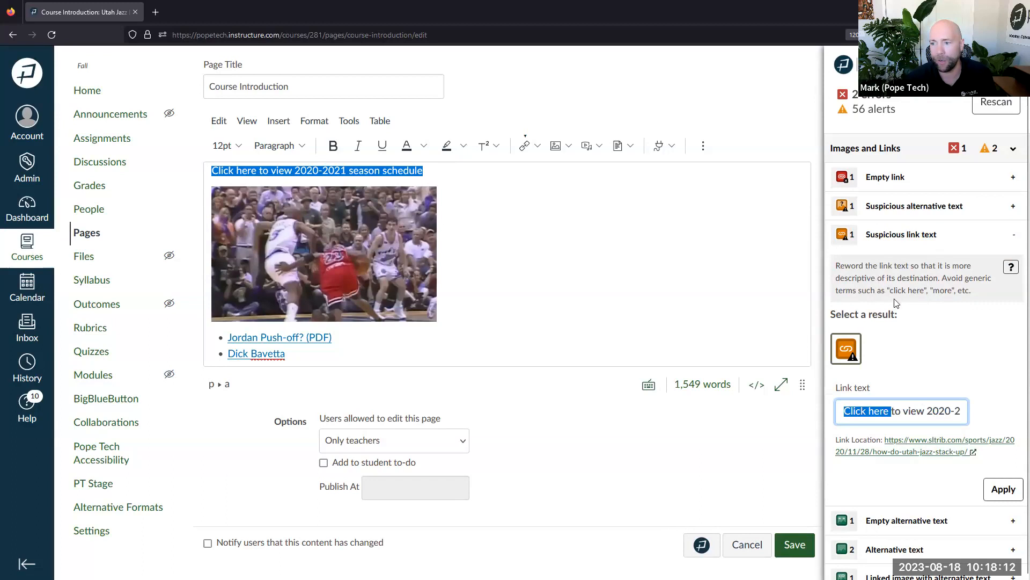
key("Delete")
key("Delete")
key("Delete")
key("Delete")
key("Delete")
key("Delete")
key("Delete")
key("Delete")
key("Delete")
key("Delete")
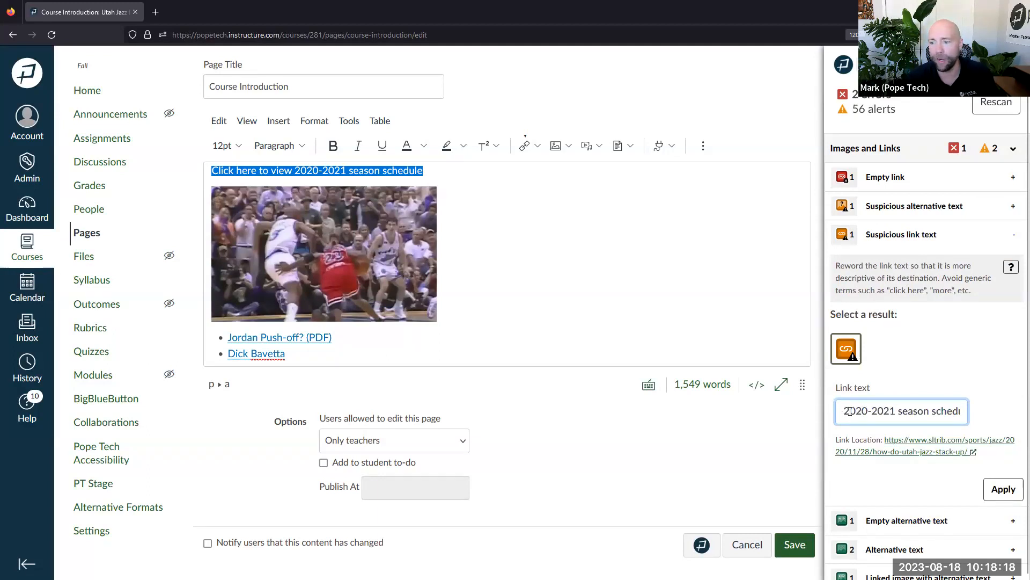
left_click_drag(844, 410, 968, 411)
left_click(1003, 489)
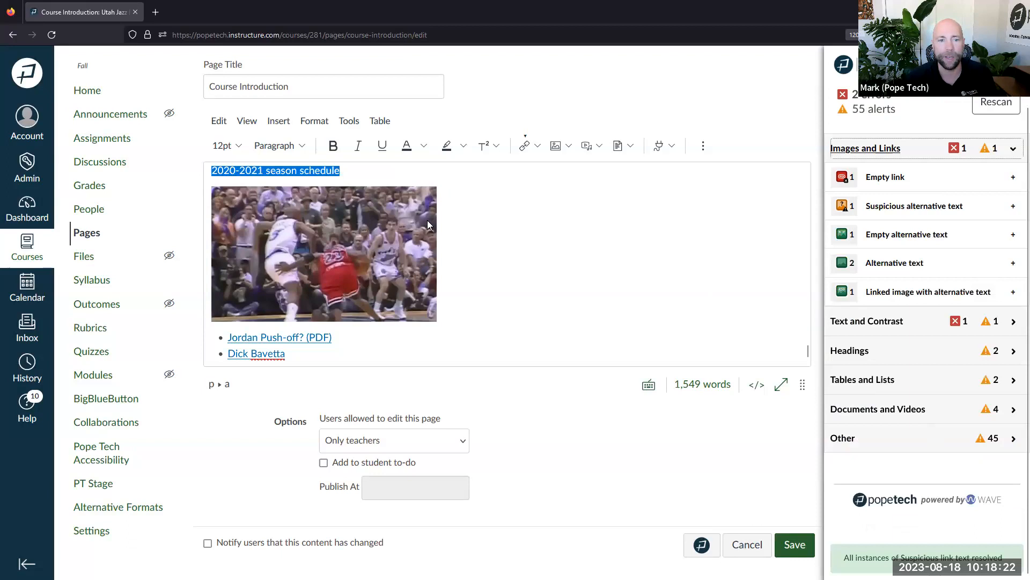
scroll(427, 220, "up", 2)
left_click_drag(340, 237, 210, 238)
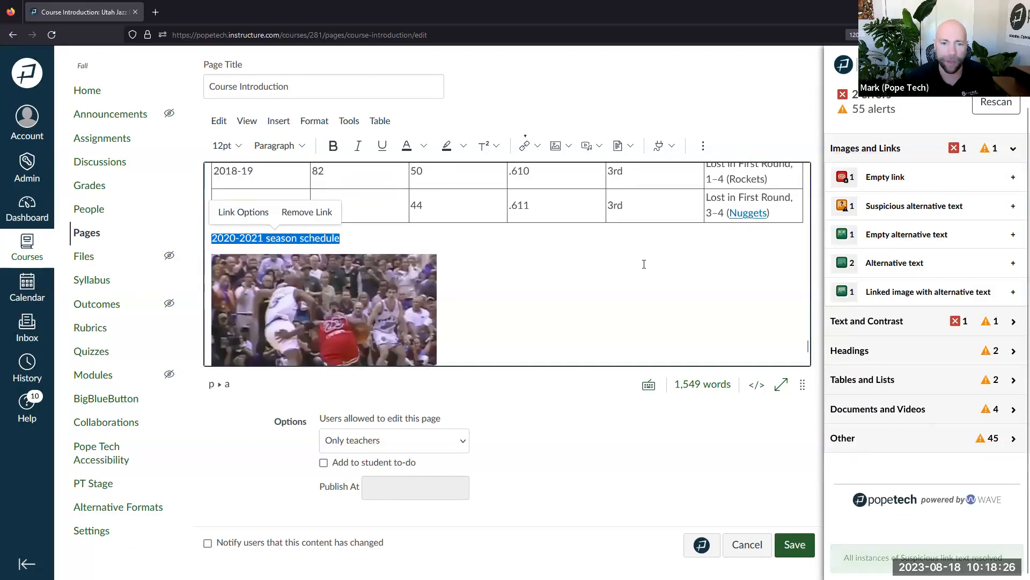
left_click(618, 261)
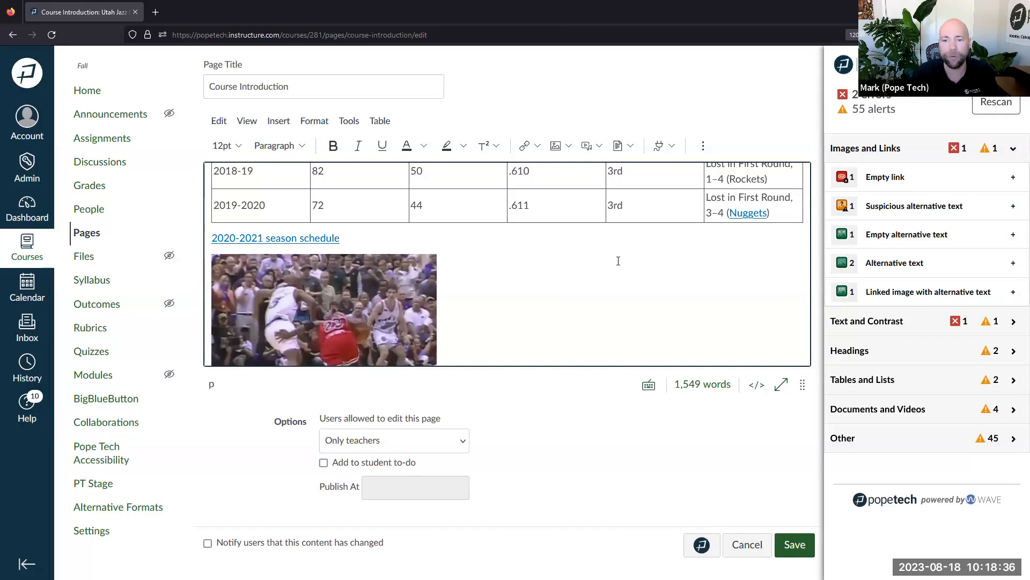
Collapse Images and Links and browse the Pope Tech general help page
left_click(896, 156)
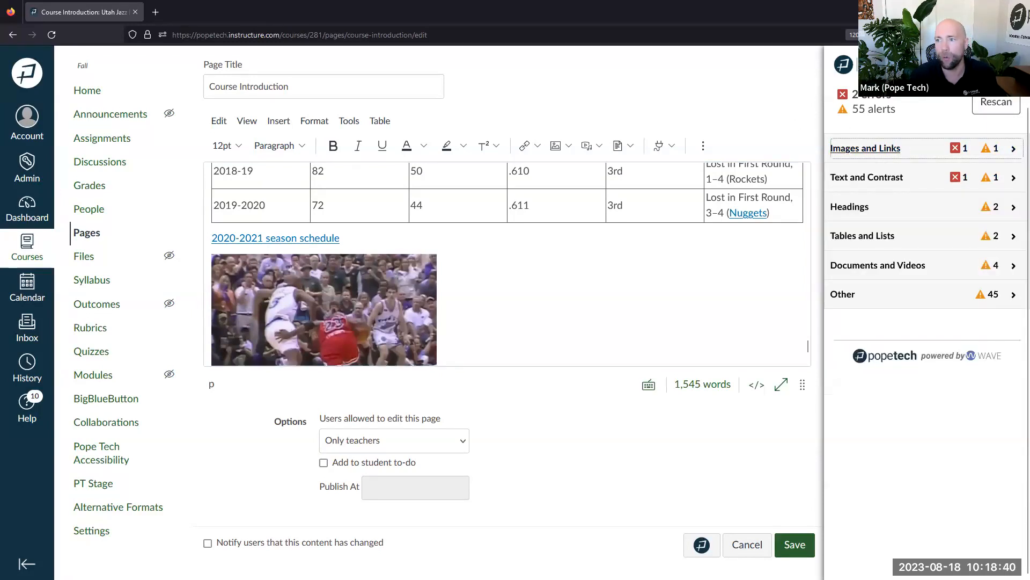
left_click(985, 64)
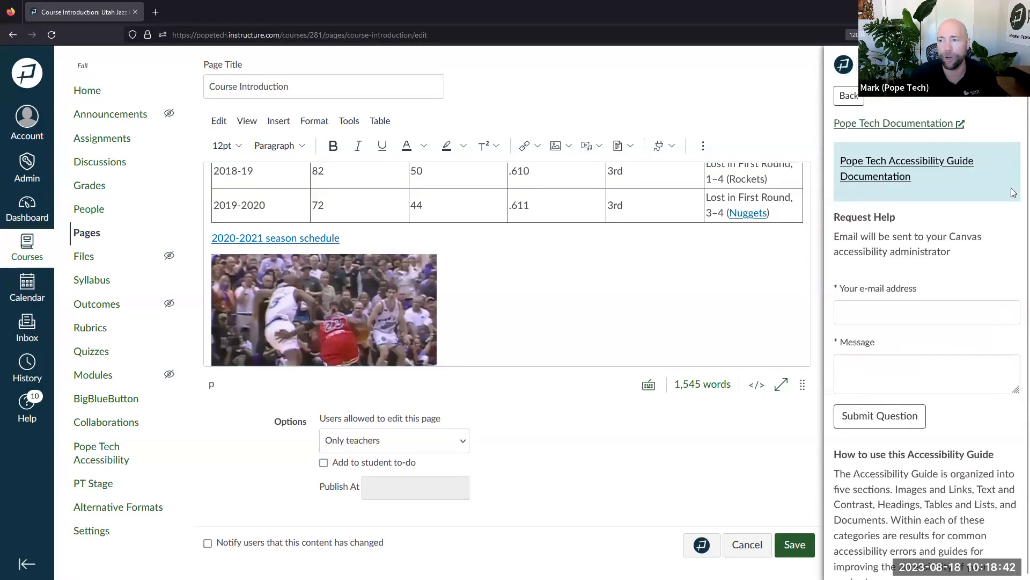
scroll(953, 185, "down", 10)
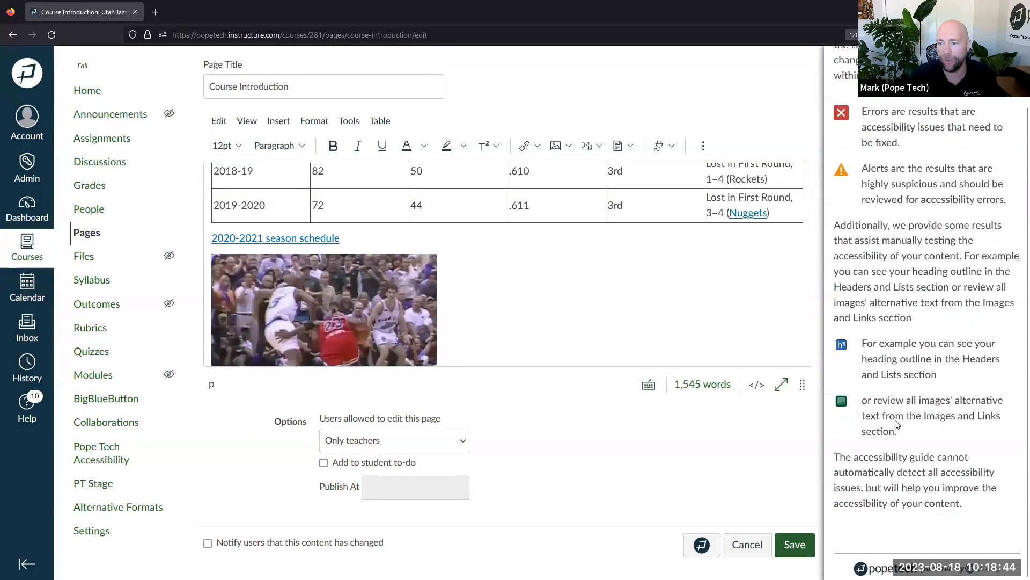
scroll(891, 449, "up", 10)
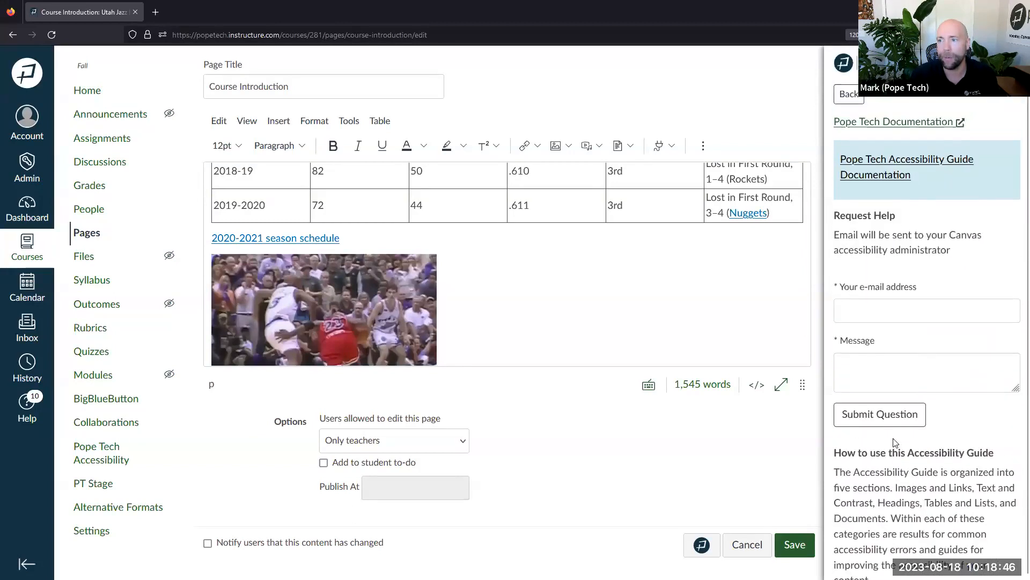
left_click(858, 99)
Expand the Empty link issue and show its help page explaining the error
left_click(880, 150)
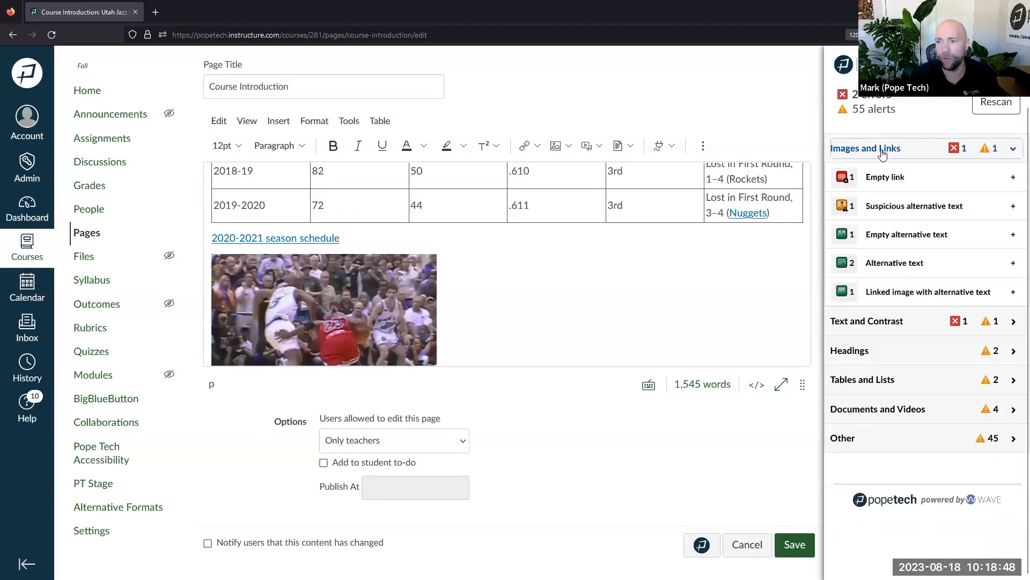
left_click(888, 178)
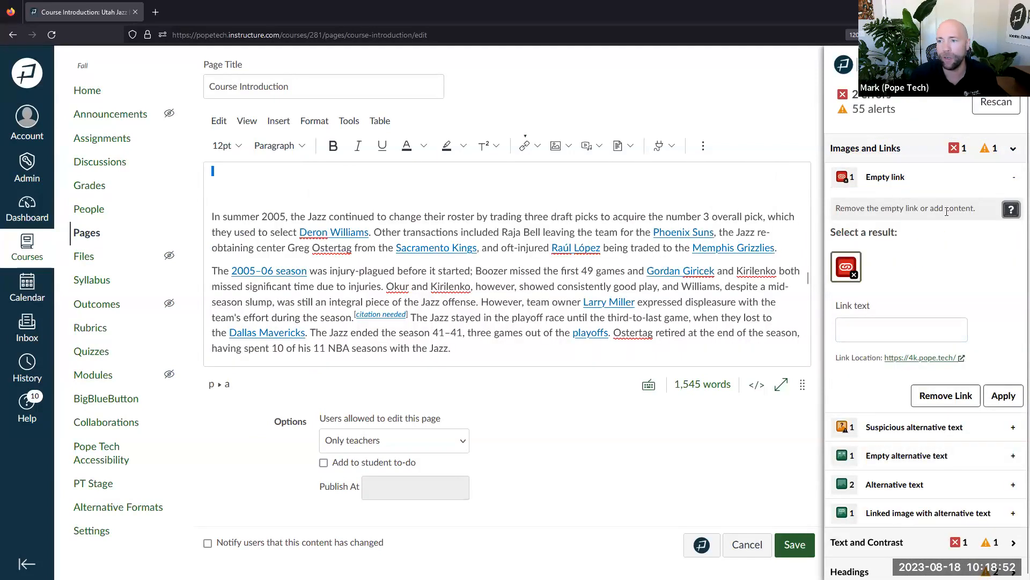
left_click_drag(978, 208, 841, 210)
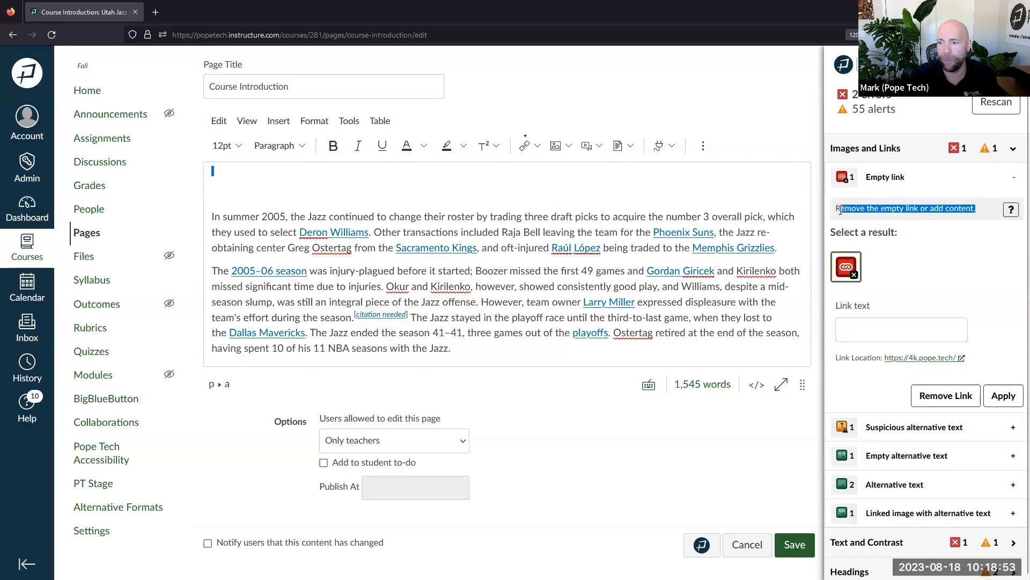
left_click(1009, 211)
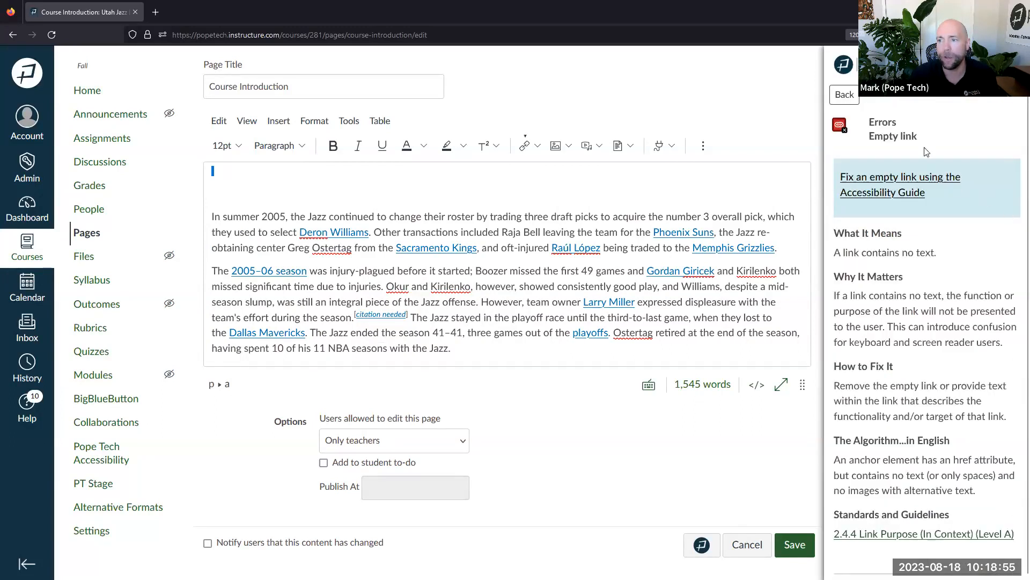
left_click(844, 95)
left_click(1011, 209)
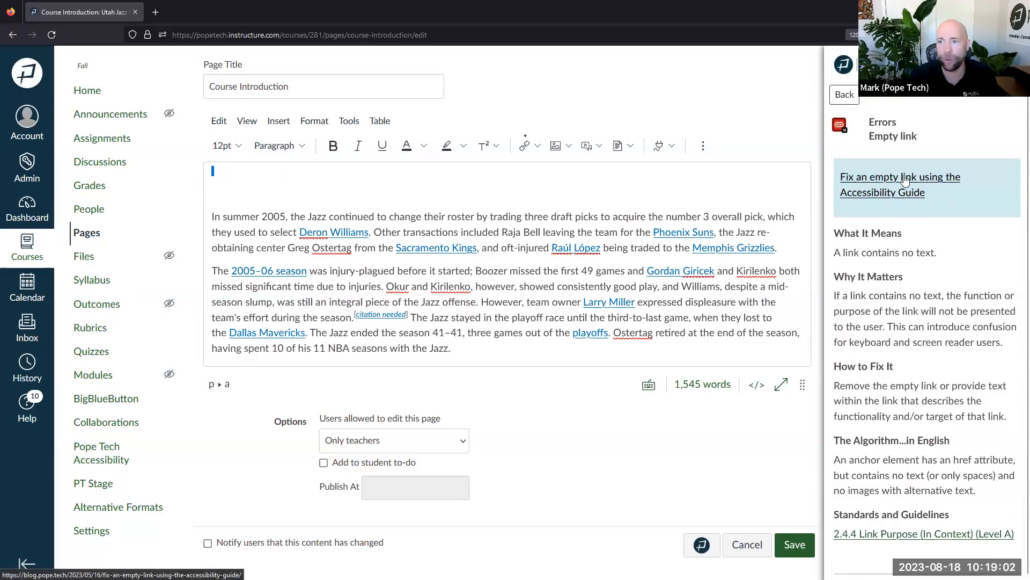
Locate the empty link under the YouTube video in the editor and remove it
left_click(846, 97)
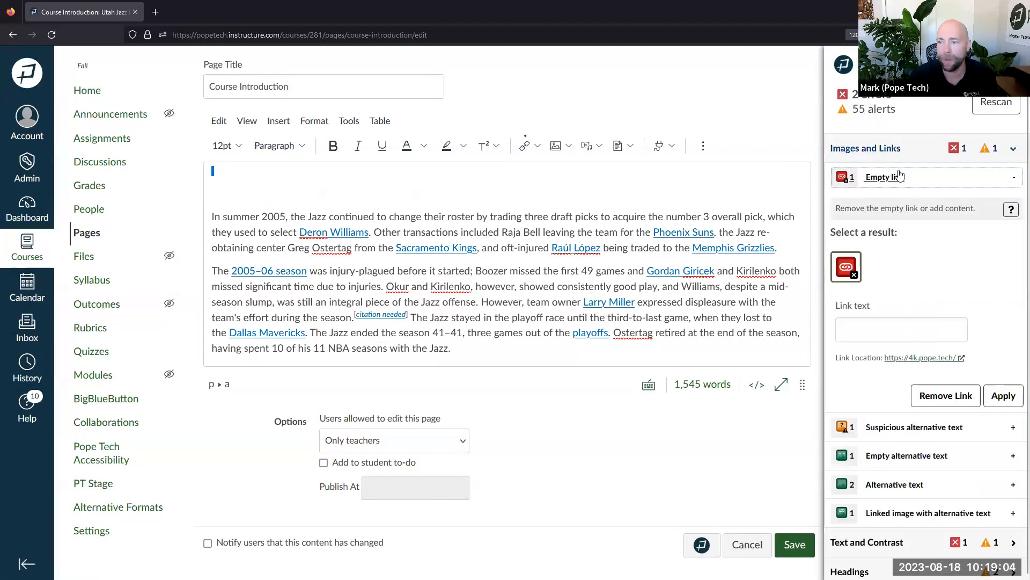
scroll(920, 236, "down", 2)
left_click(869, 212)
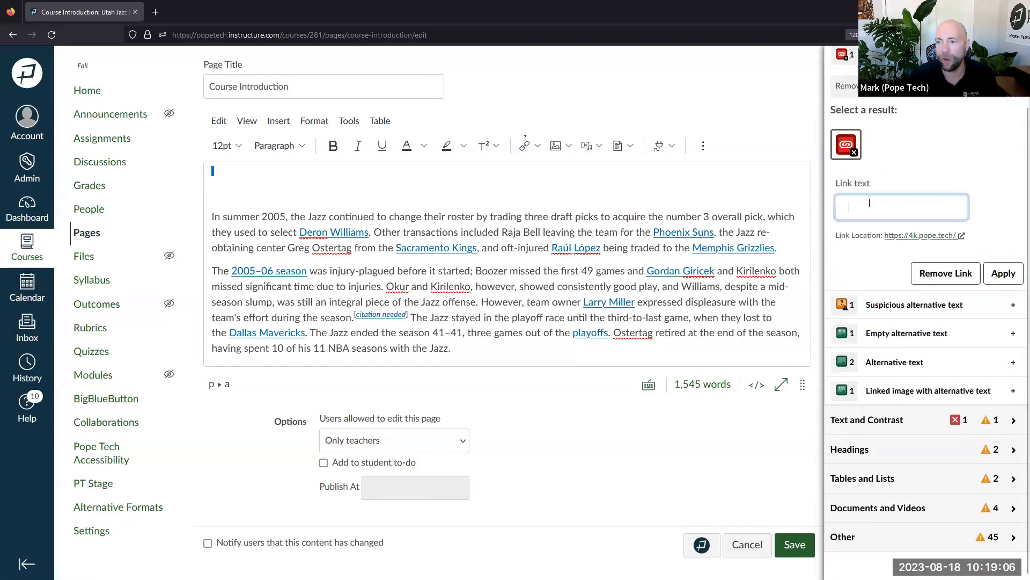
scroll(904, 209, "up", 1)
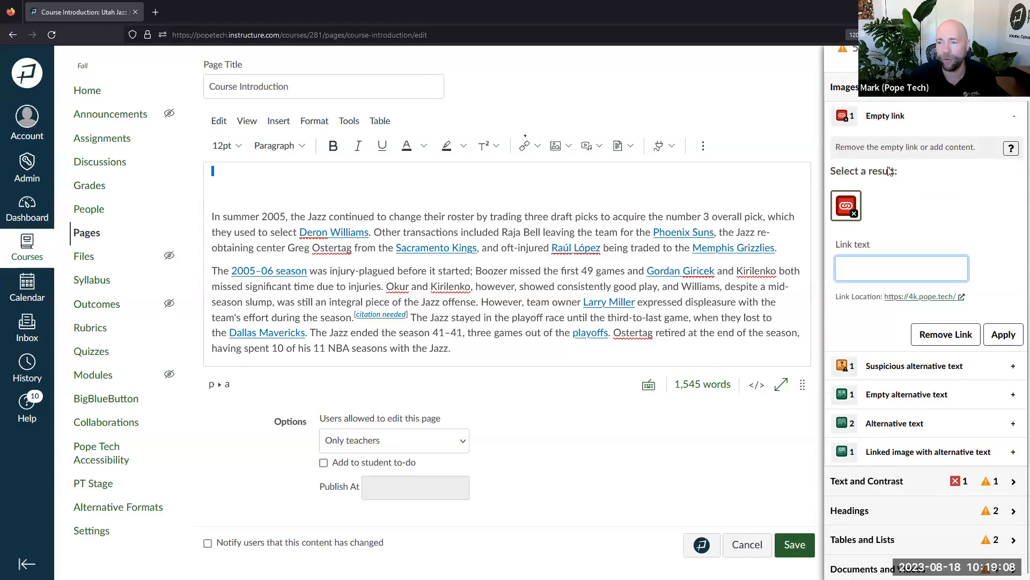
scroll(245, 199, "up", 2)
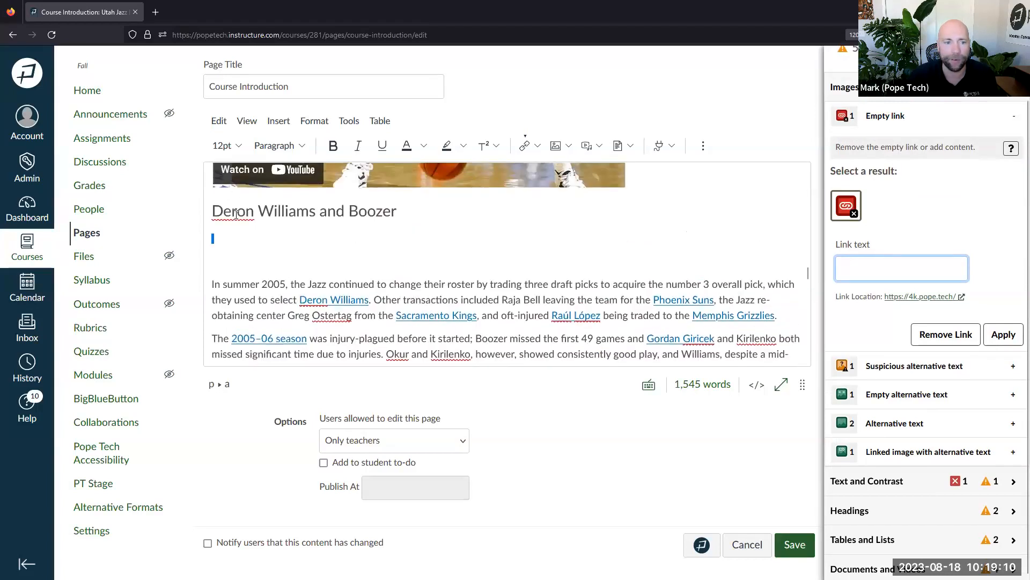
left_click(221, 240)
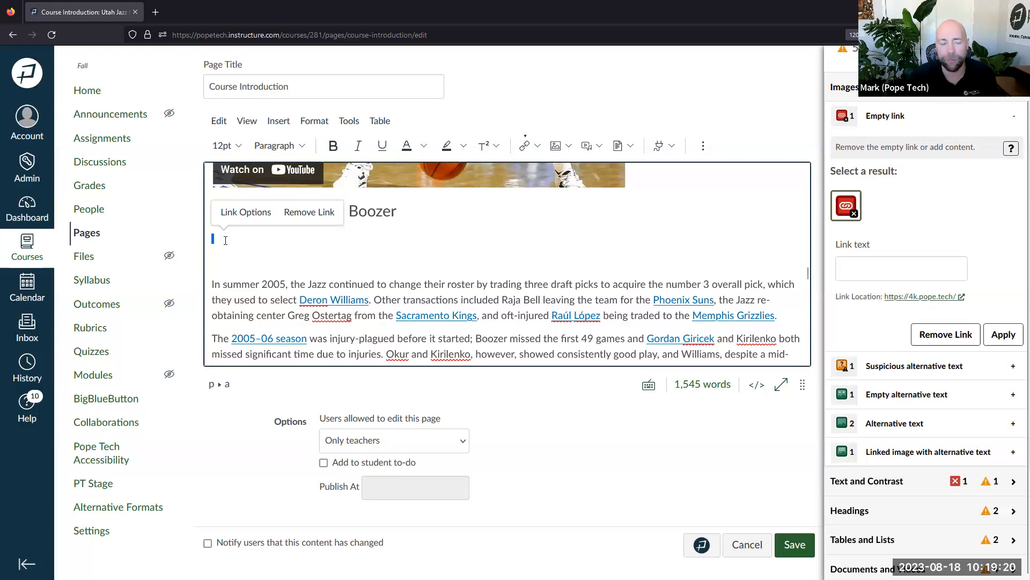
left_click_drag(883, 297, 962, 296)
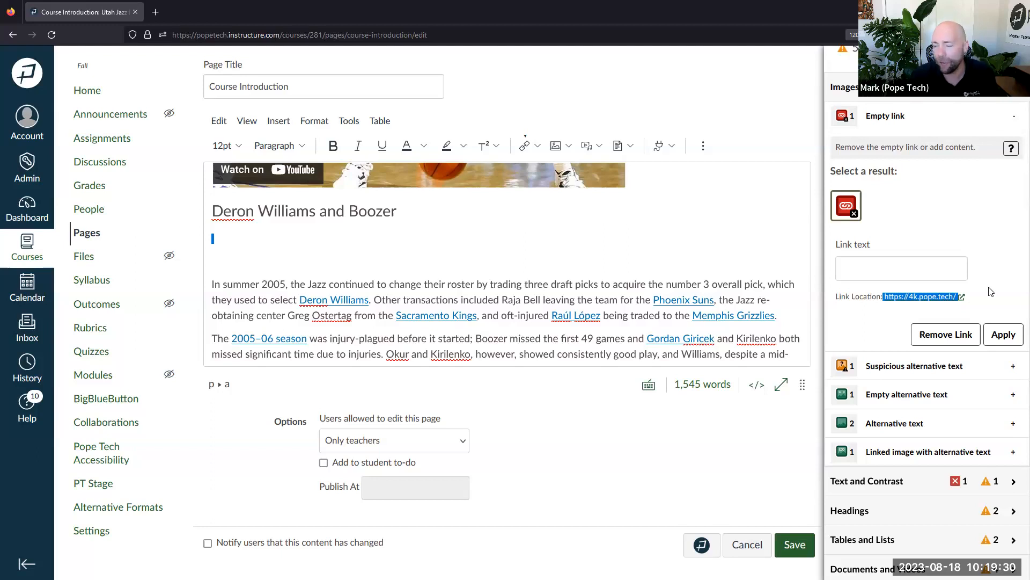
left_click(949, 335)
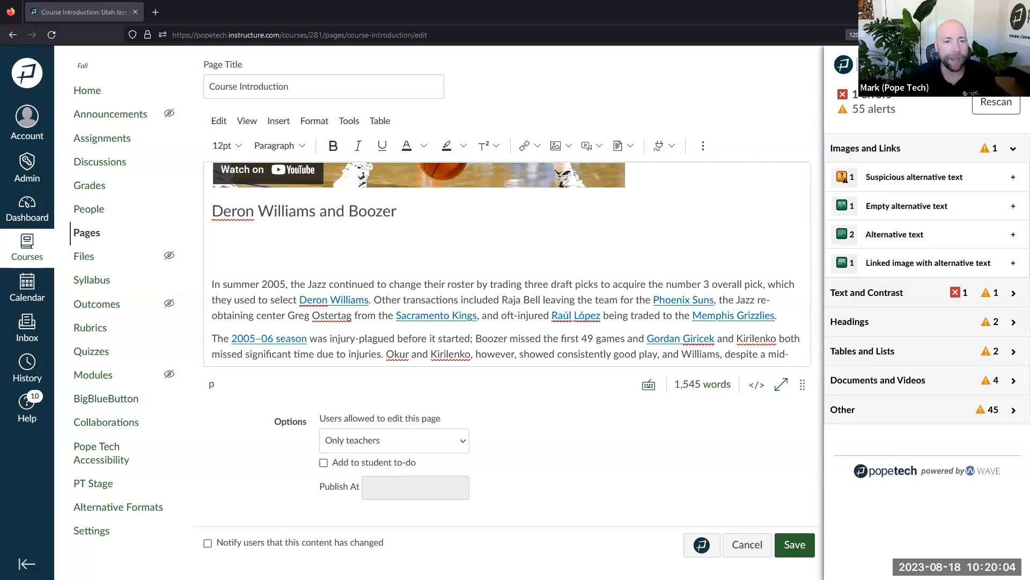
Show the Alternative text help's Examples, including decorative images and the unpruned apple tree
scroll(737, 178, "up", 3)
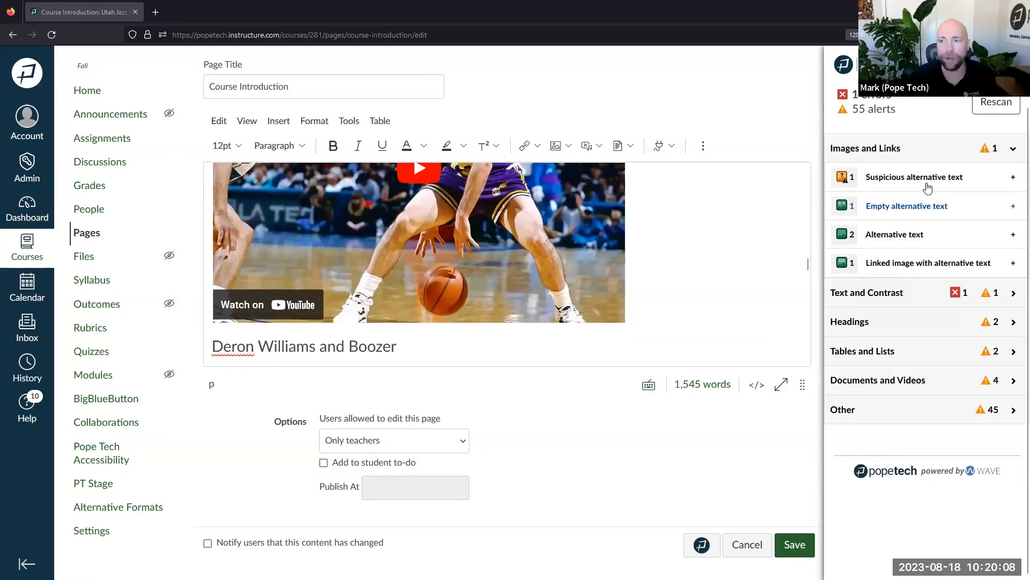
left_click(918, 235)
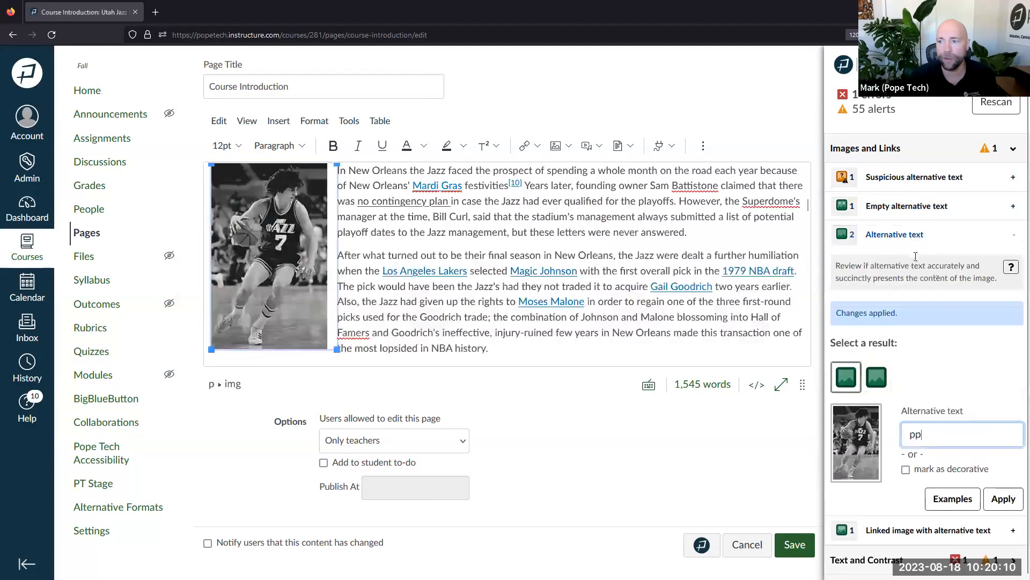
left_click(1007, 271)
left_click(946, 64)
scroll(948, 261, "down", 2)
scroll(947, 261, "down", 10)
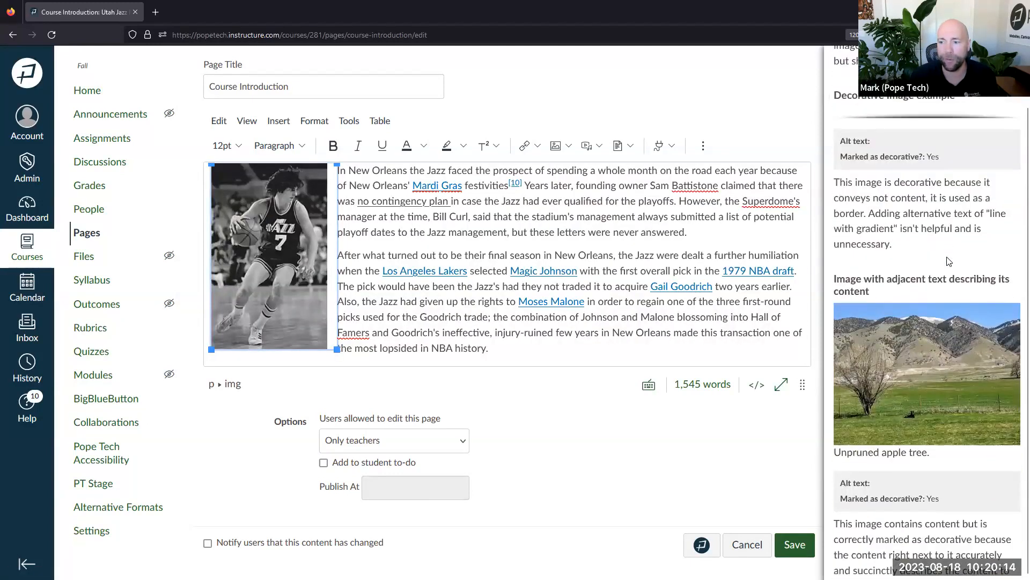
scroll(946, 256, "down", 1)
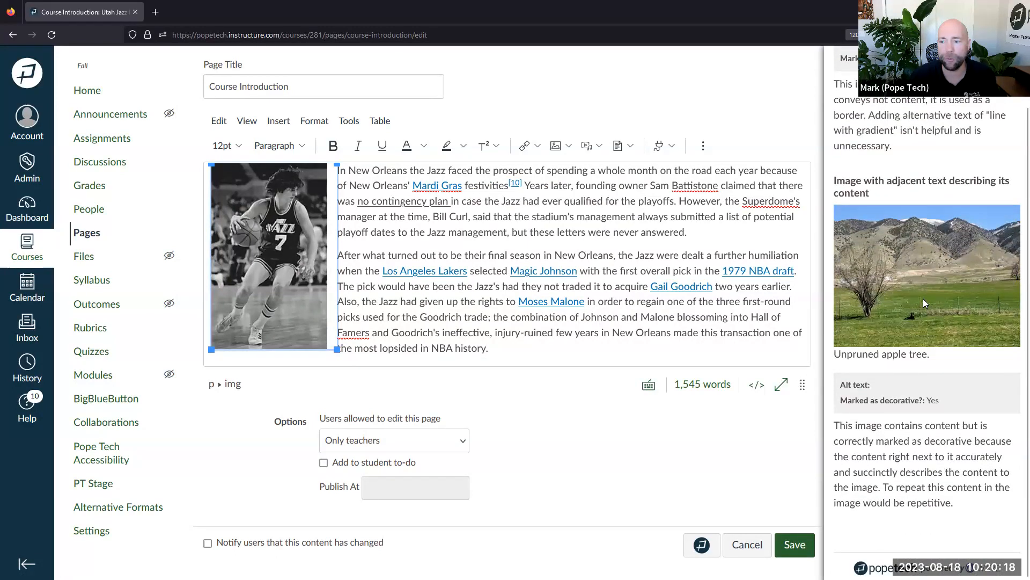
scroll(923, 298, "up", 5)
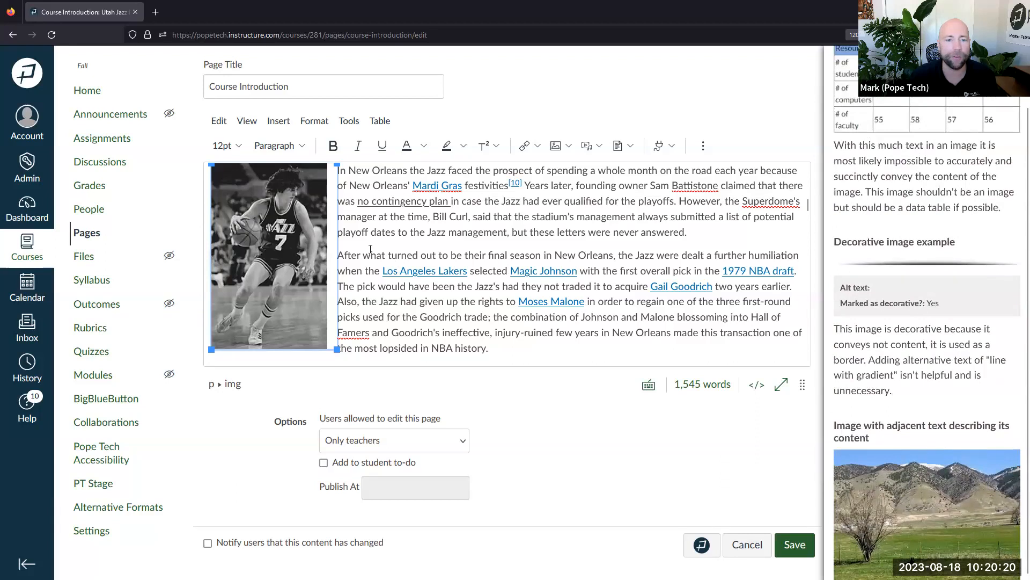
left_click(353, 246)
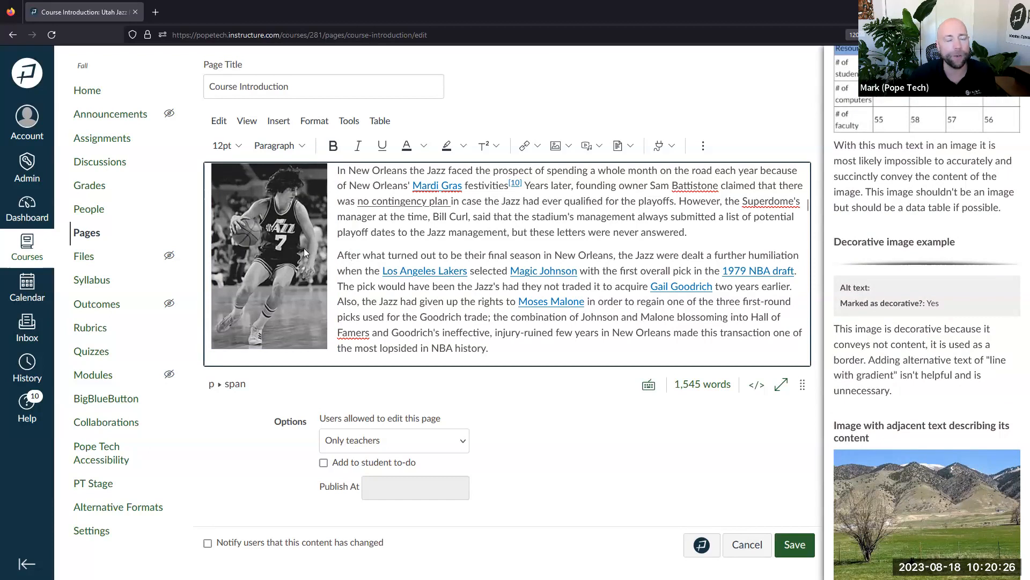
left_click(388, 243)
scroll(388, 243, "up", 5)
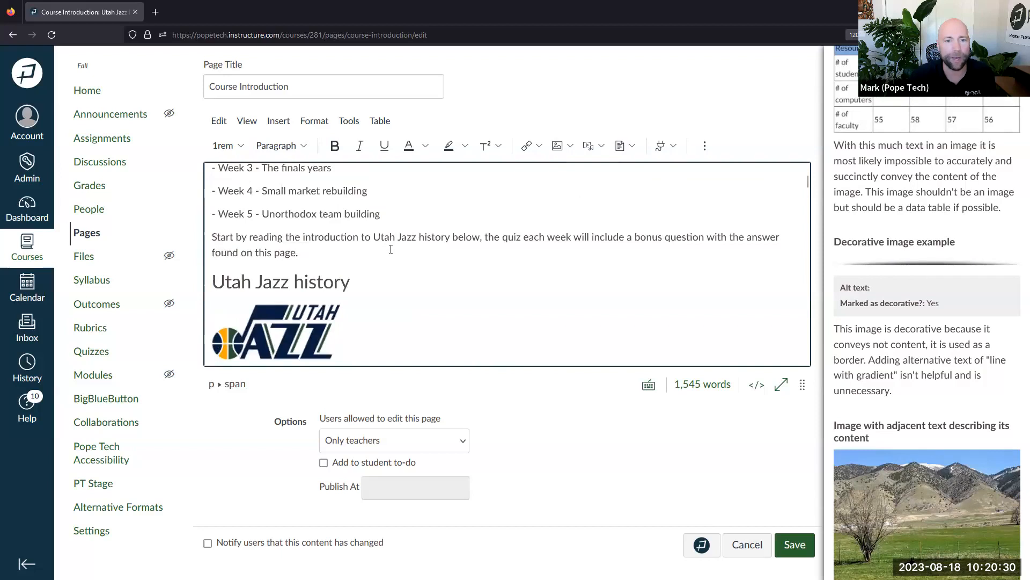
scroll(390, 249, "up", 2)
scroll(392, 249, "down", 20)
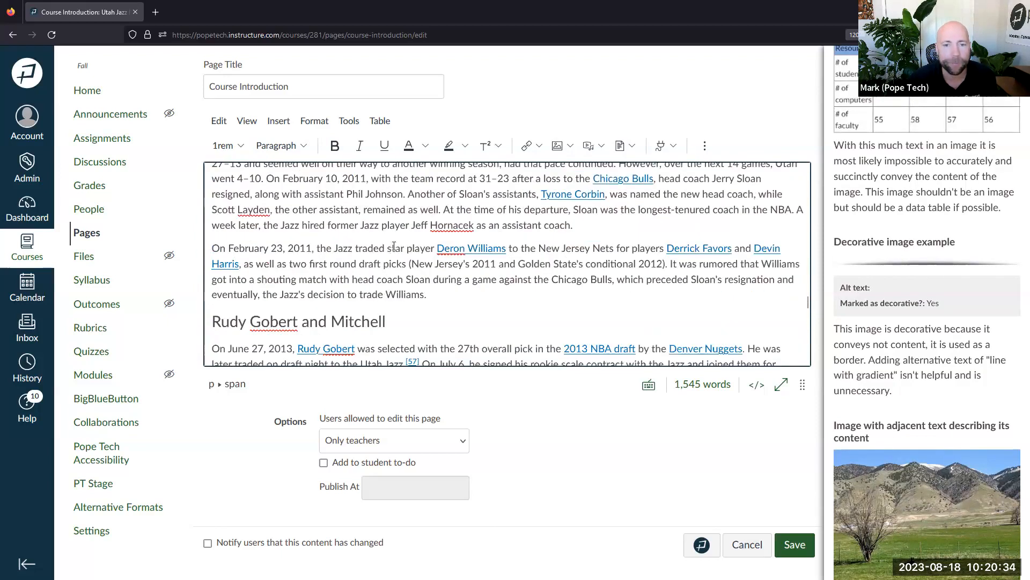
scroll(395, 248, "up", 10)
scroll(396, 247, "up", 5)
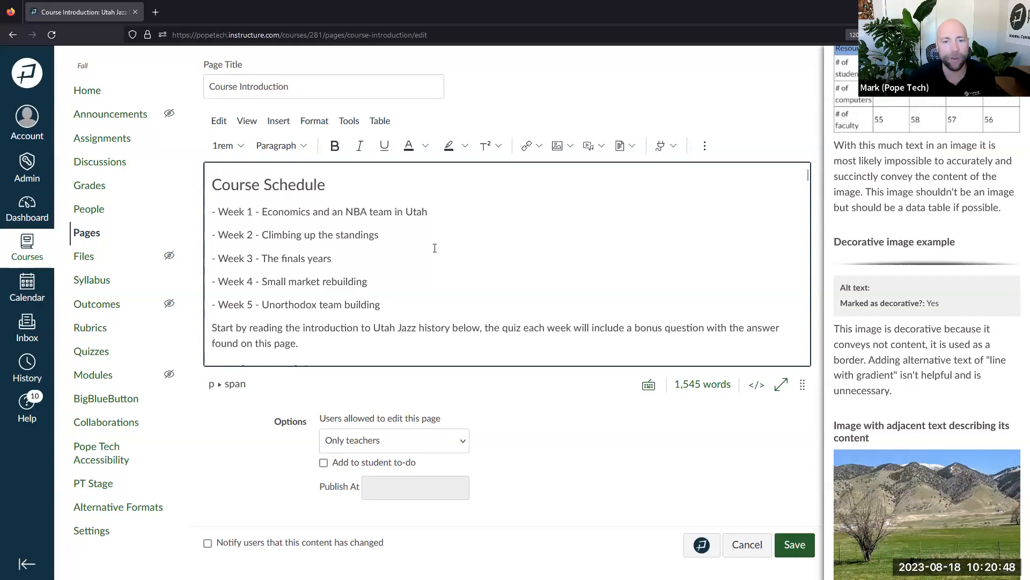
scroll(410, 266, "down", 5)
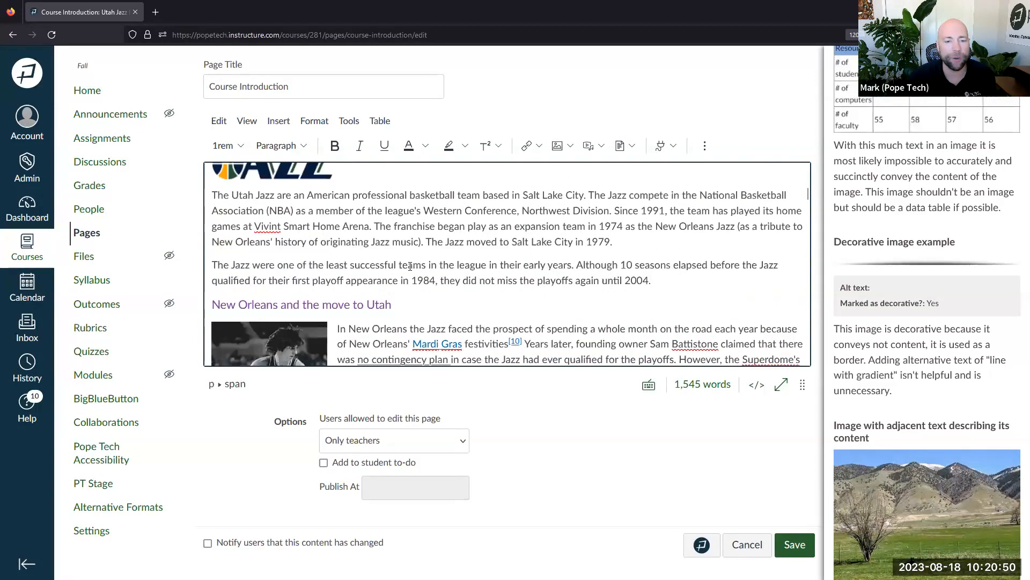
scroll(410, 266, "down", 5)
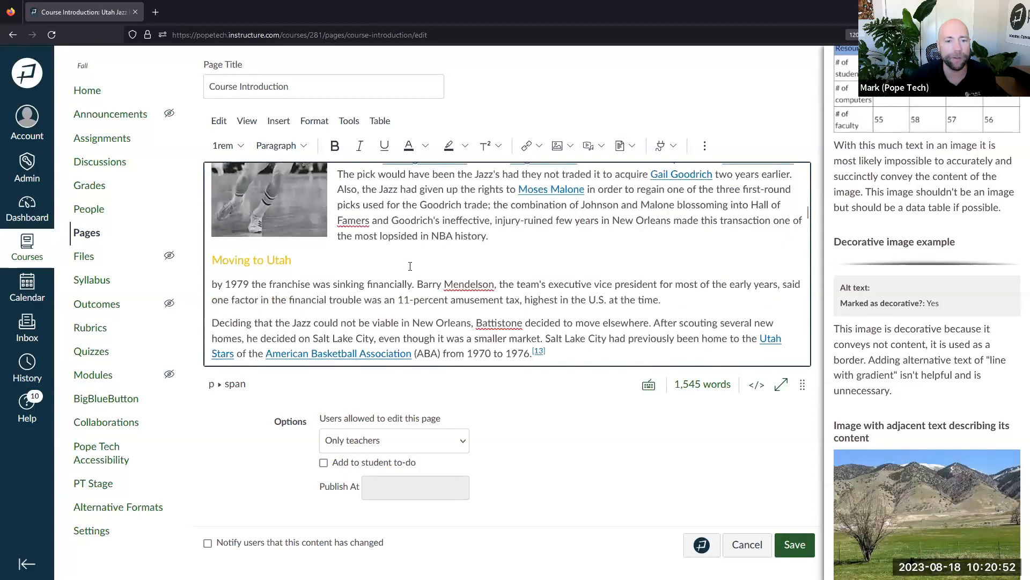
scroll(410, 266, "up", 3)
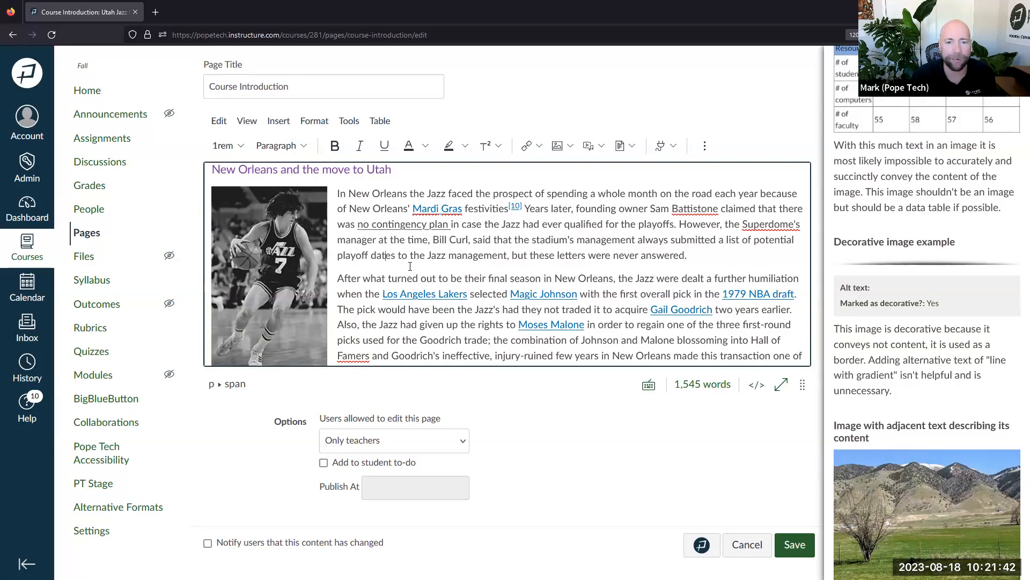
scroll(415, 226, "up", 15)
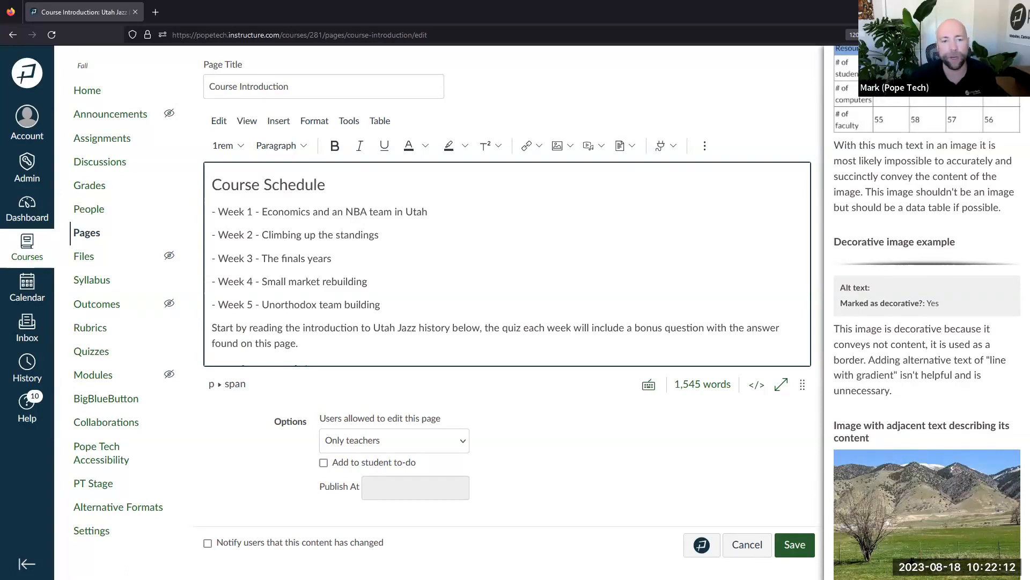
Place the cursor in the intro paragraph, then load blog.pope.tech in a new browser tab
left_click(306, 284)
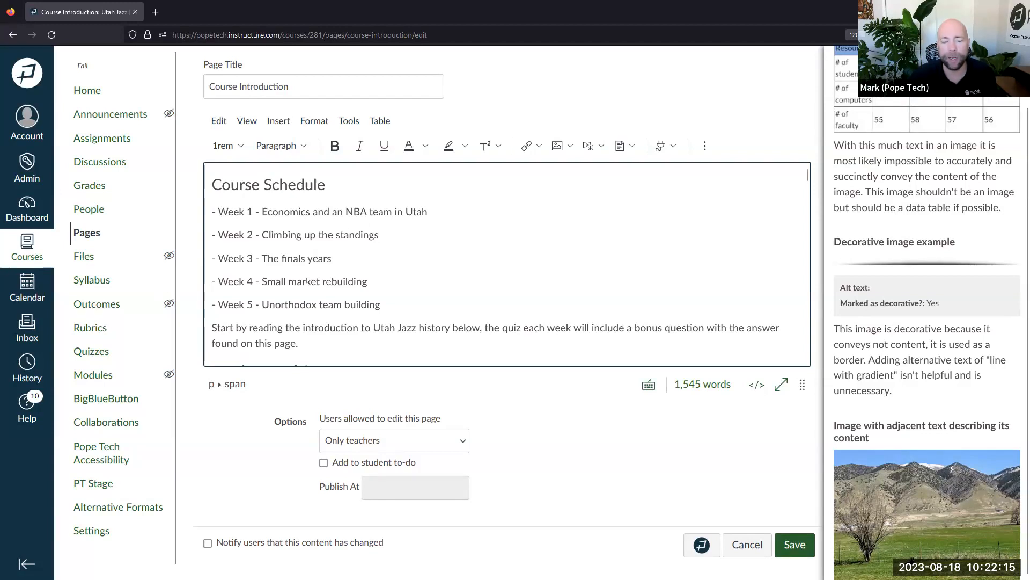
left_click(332, 342)
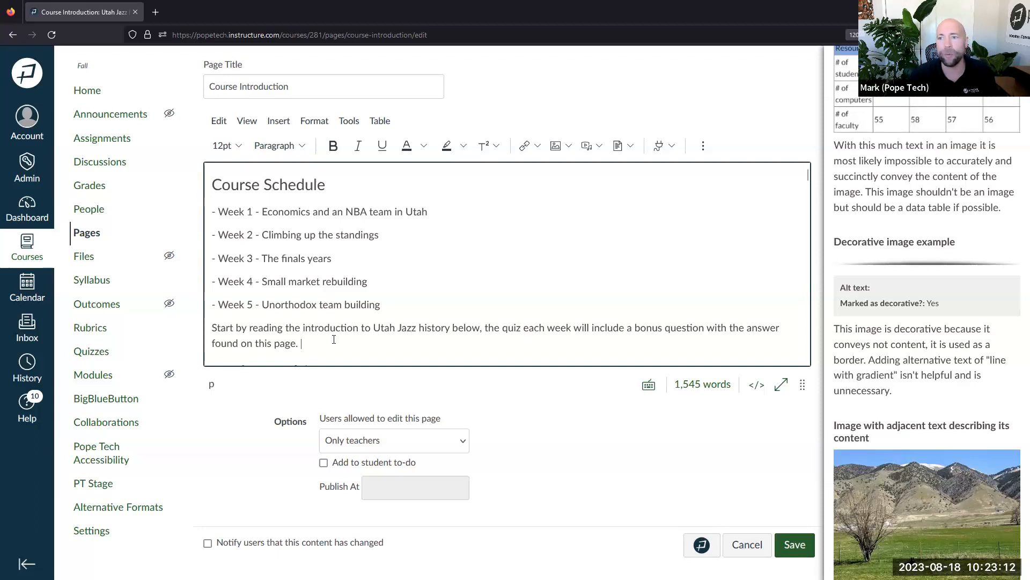
left_click(155, 11)
left_click(181, 35)
type("blog.pope.tech")
key("Return")
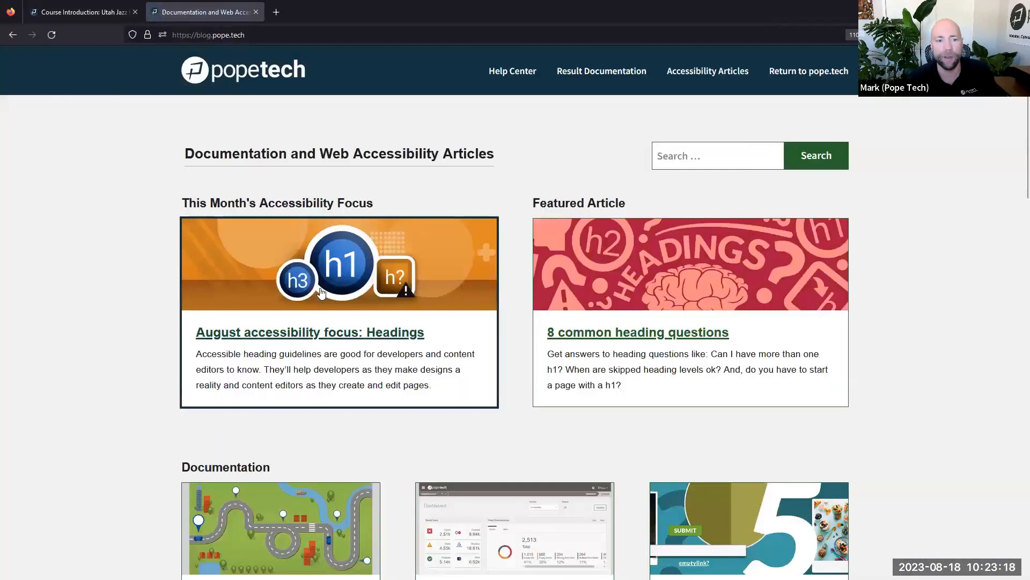
Open and skim the August Headings accessibility focus article
left_click(335, 351)
scroll(547, 338, "down", 10)
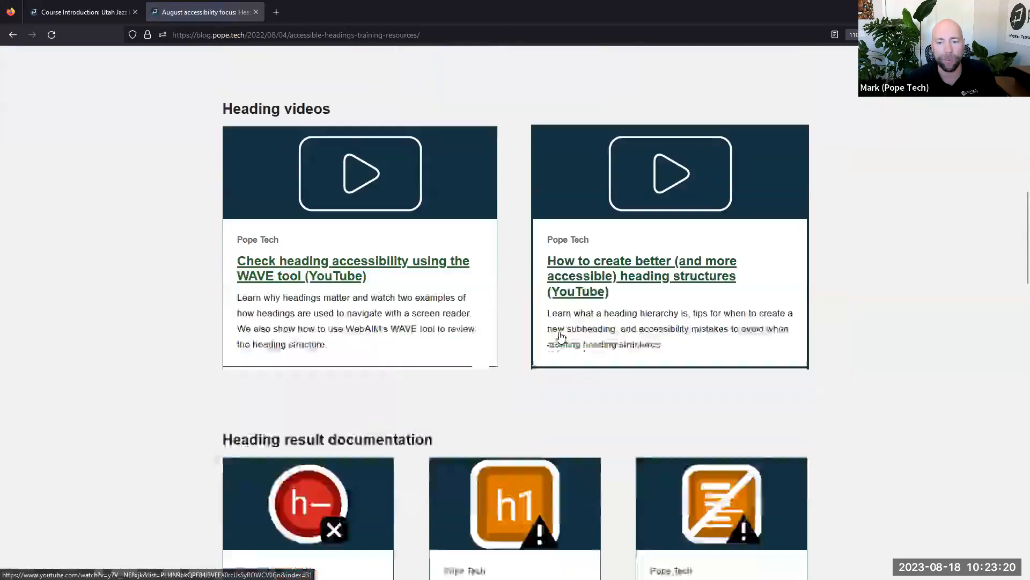
scroll(559, 336, "down", 10)
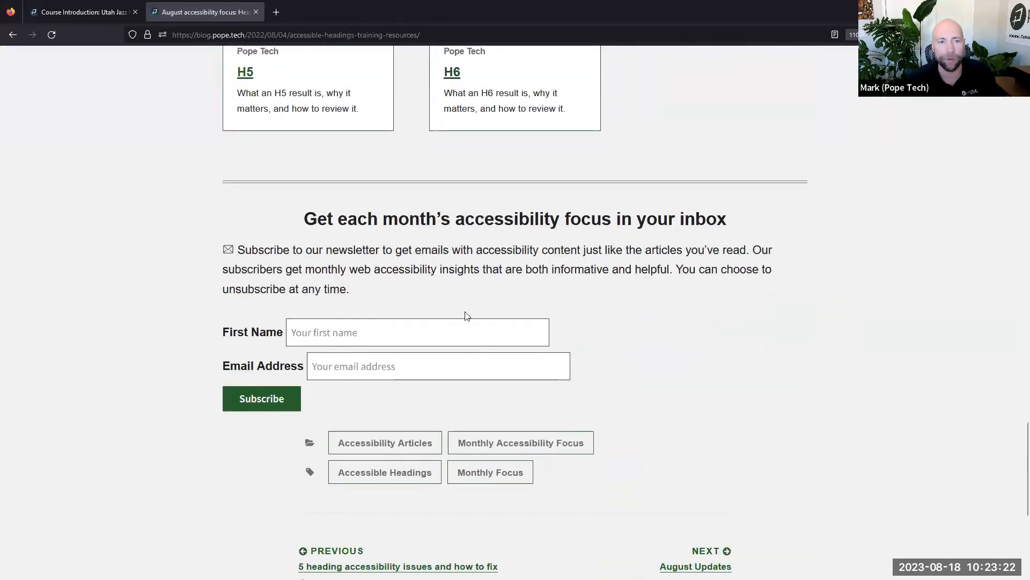
scroll(465, 317, "up", 15)
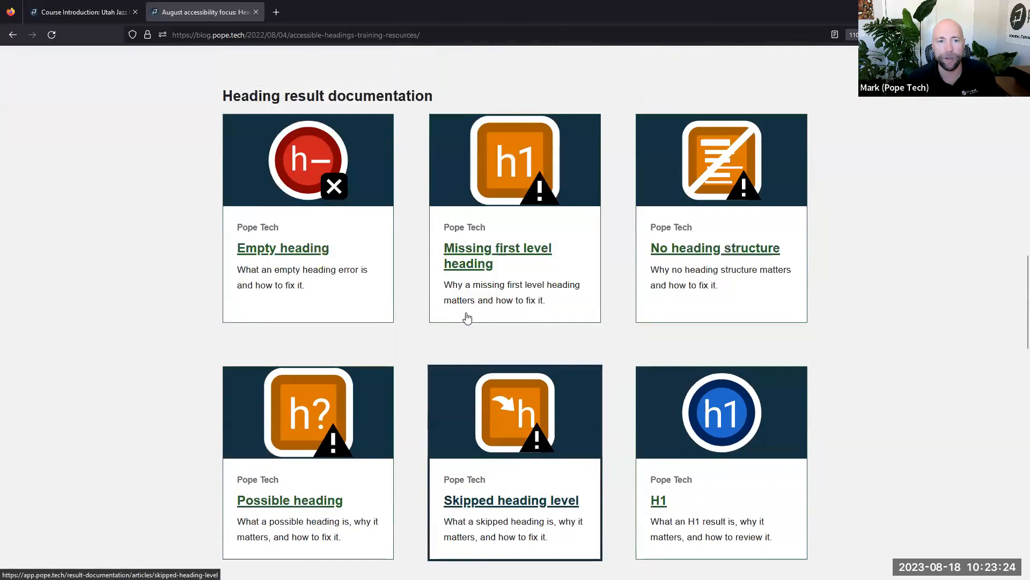
scroll(568, 317, "up", 7)
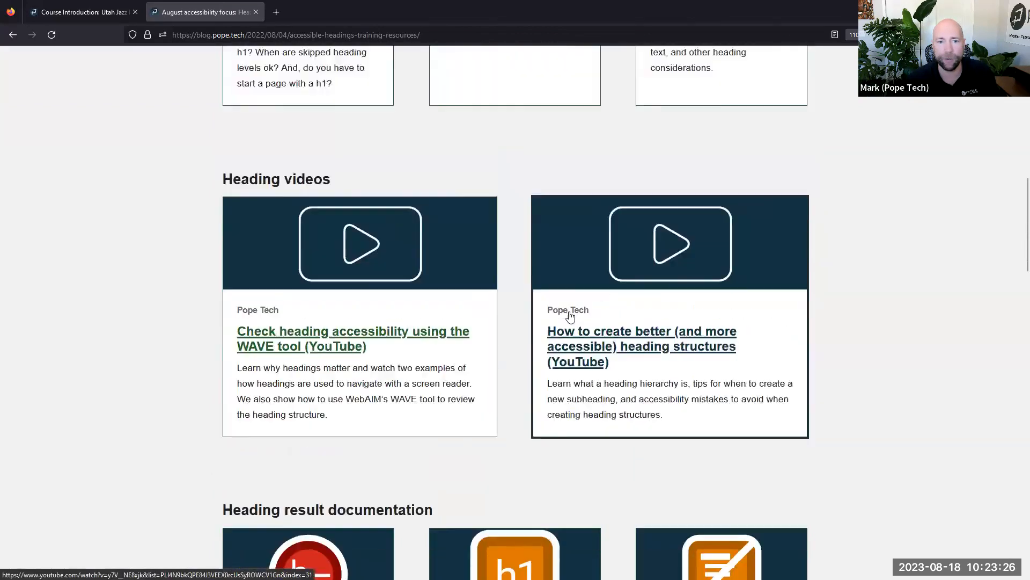
scroll(570, 317, "up", 12)
Go to the Monthly Accessibility Focus topics and open the April Alternative Text article
left_click(564, 317)
scroll(611, 306, "down", 10)
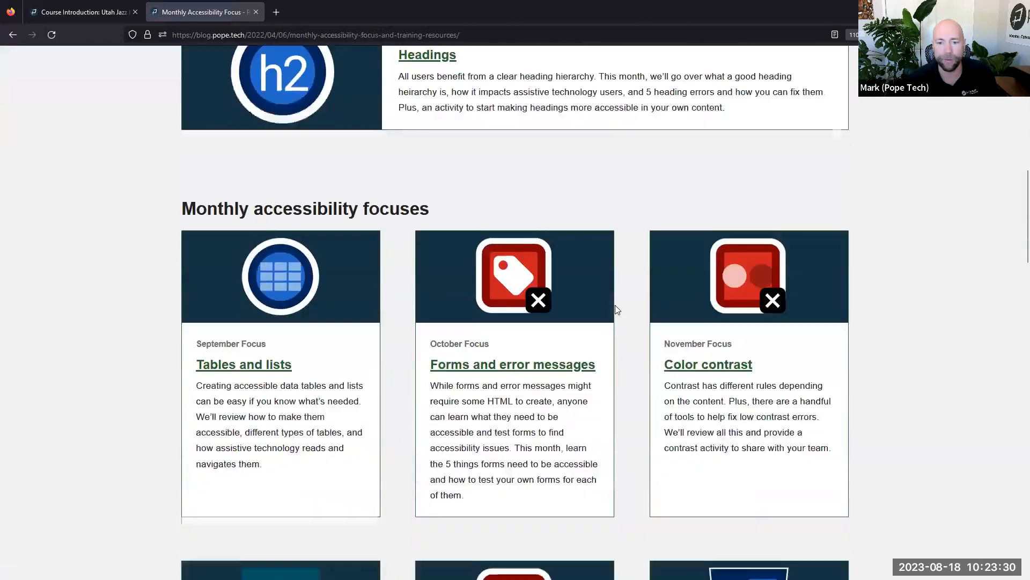
scroll(617, 309, "down", 2)
scroll(617, 310, "down", 10)
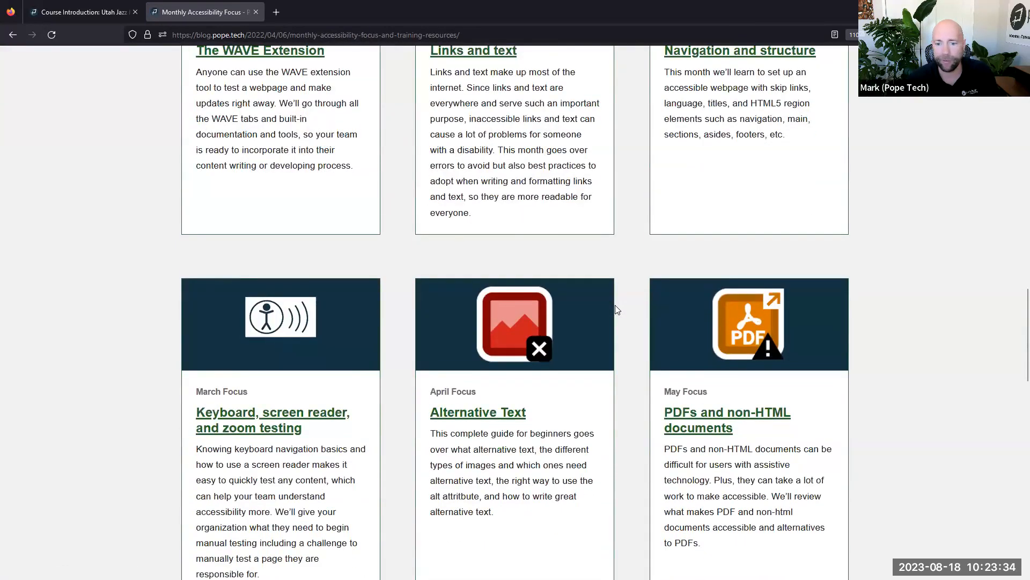
scroll(617, 309, "down", 2)
left_click(592, 256)
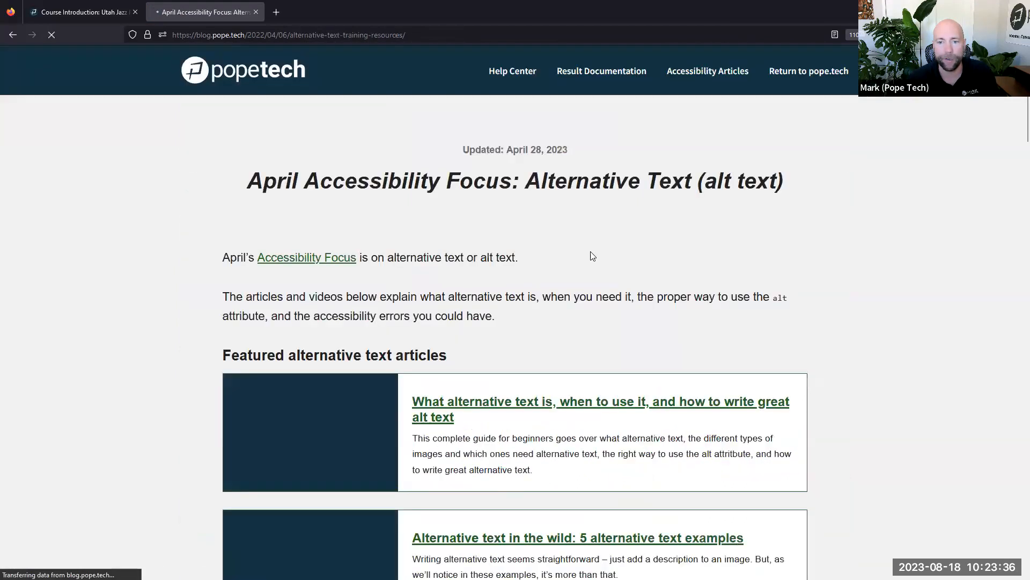
scroll(626, 317, "down", 3)
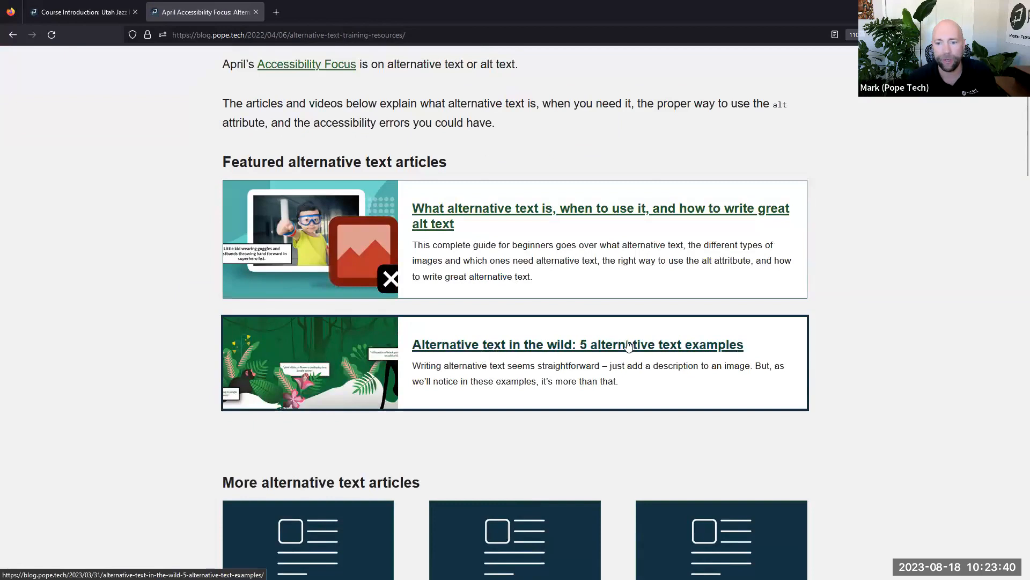
Select the article's address, then return to the Canvas Course Introduction editor tab
left_click(329, 39)
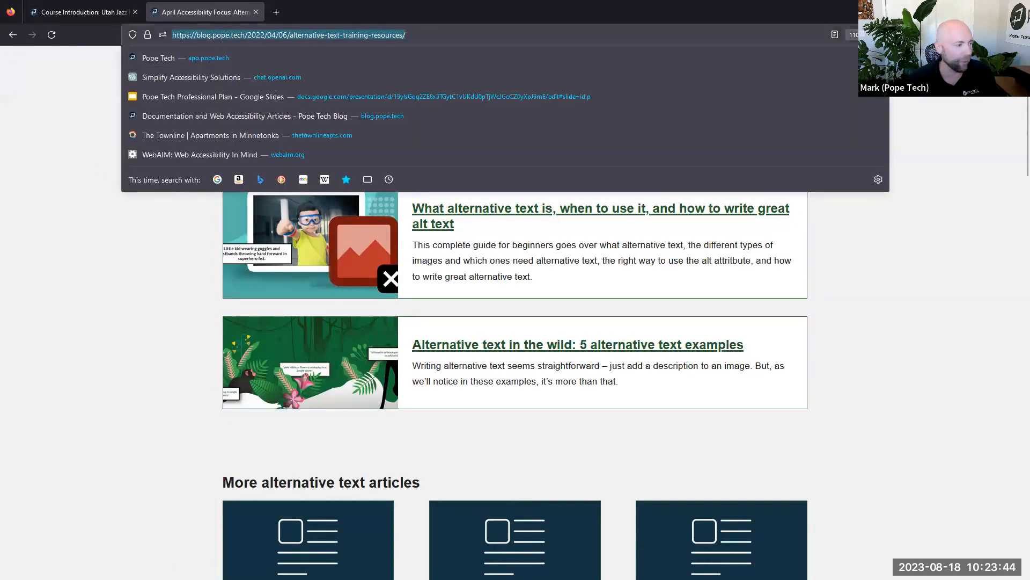
key("alt+Tab")
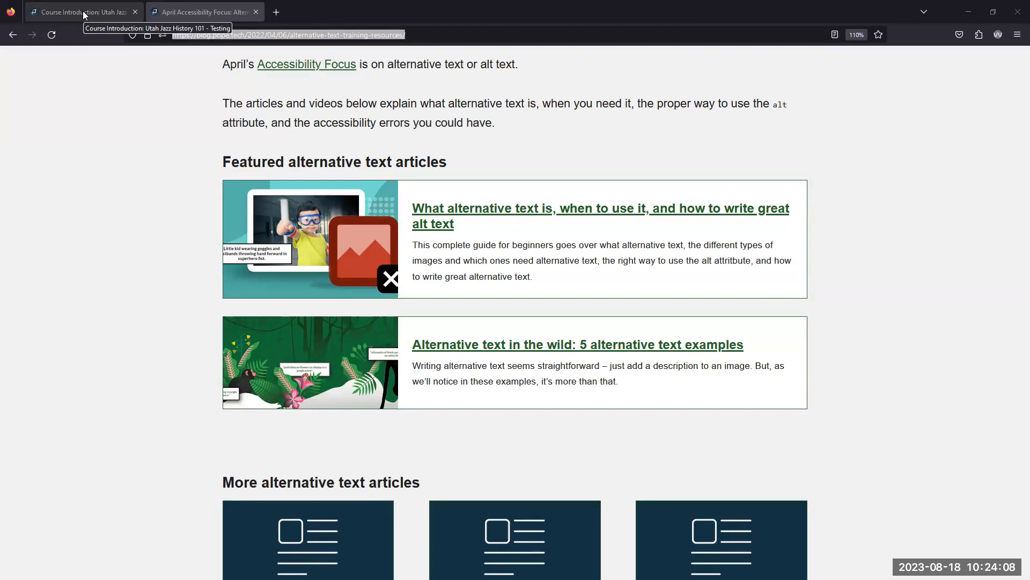
scroll(379, 154, "up", 4)
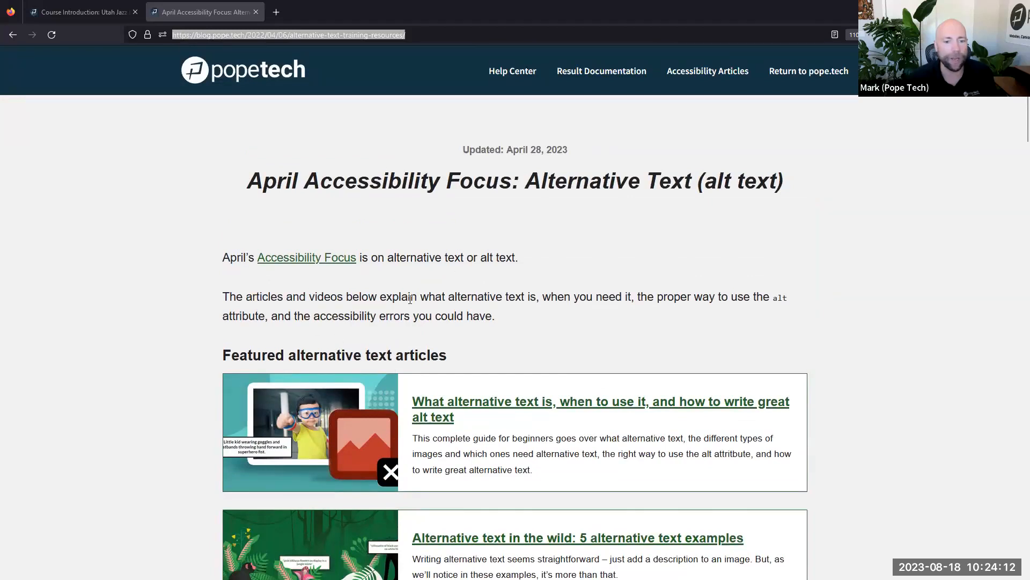
scroll(410, 299, "down", 3)
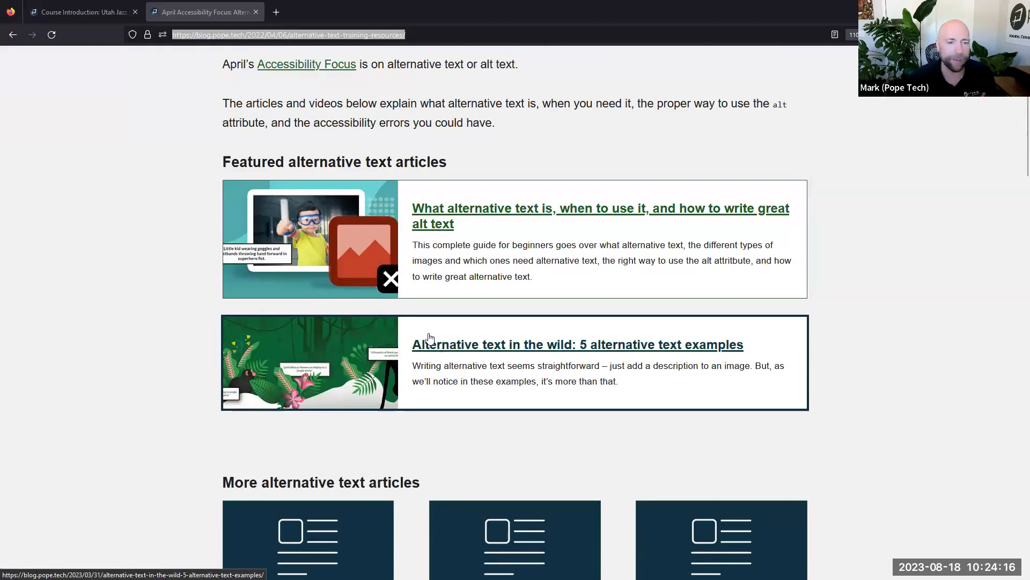
left_click(81, 8)
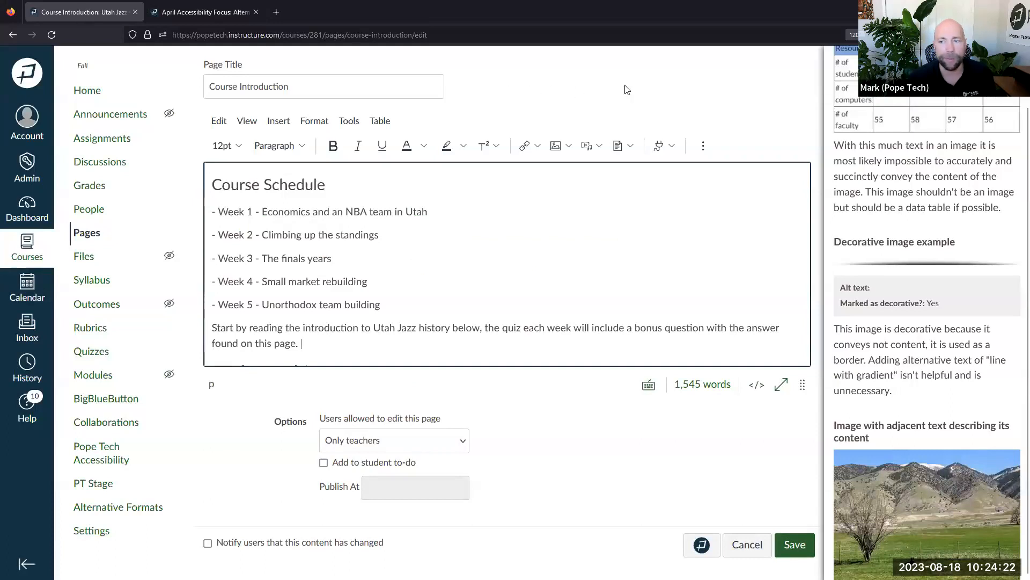
Go back to the alternative text results and close the Pope Tech sidebar
scroll(993, 161, "up", 10)
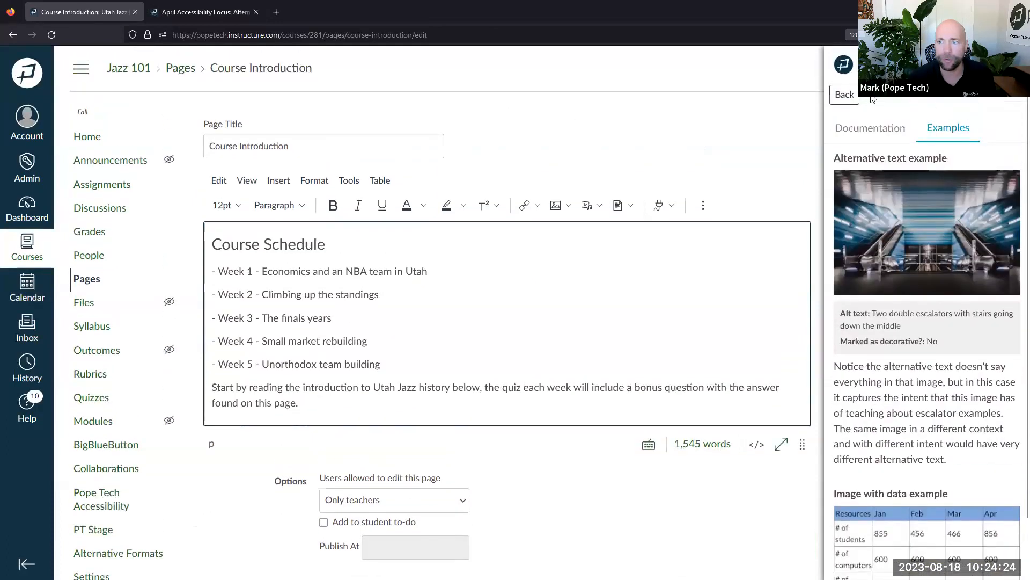
left_click(844, 100)
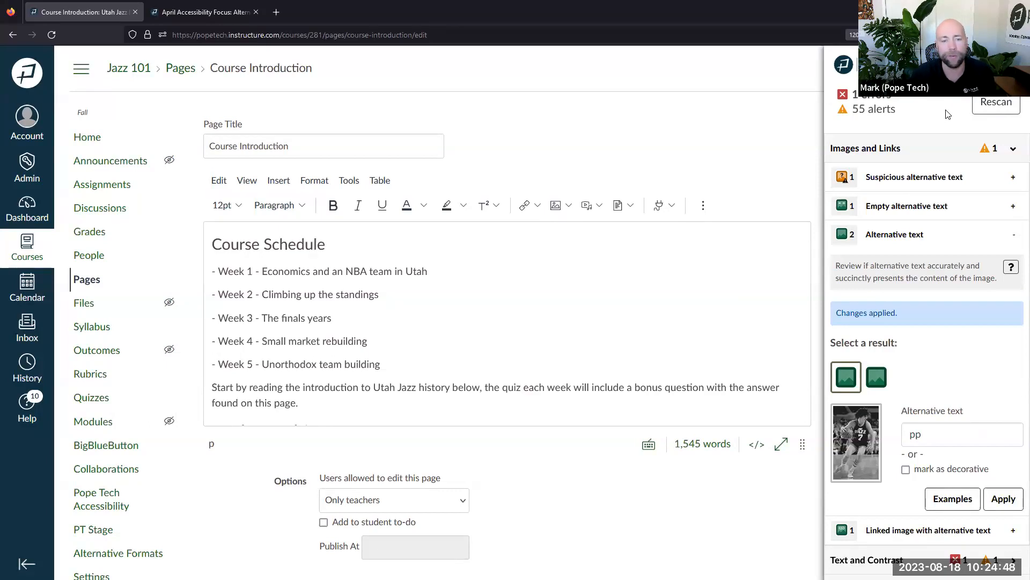
left_click(1010, 65)
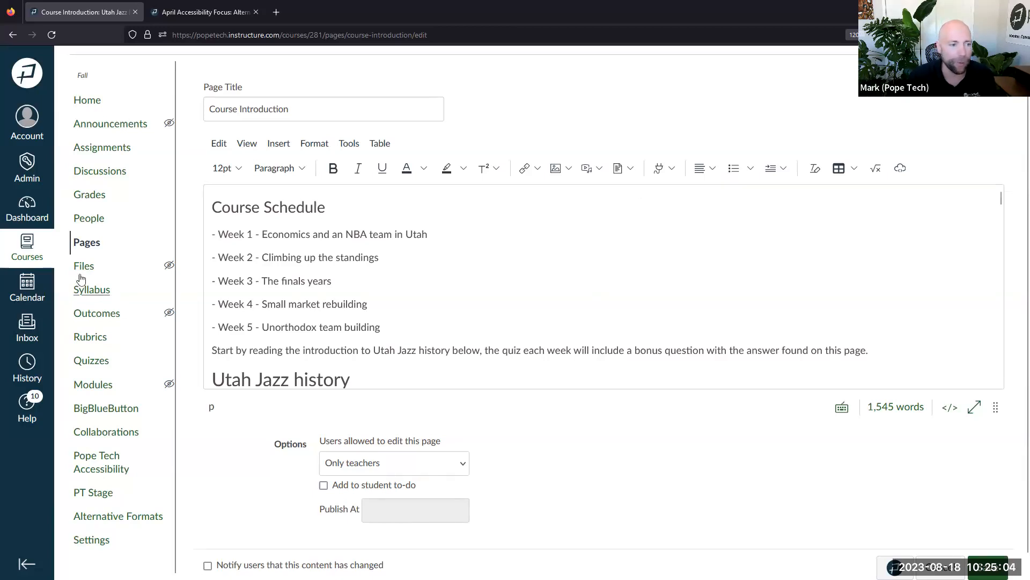
From All Courses, open the 17-error accessibility count for Utah Jazz History 101 - Testing
left_click(25, 259)
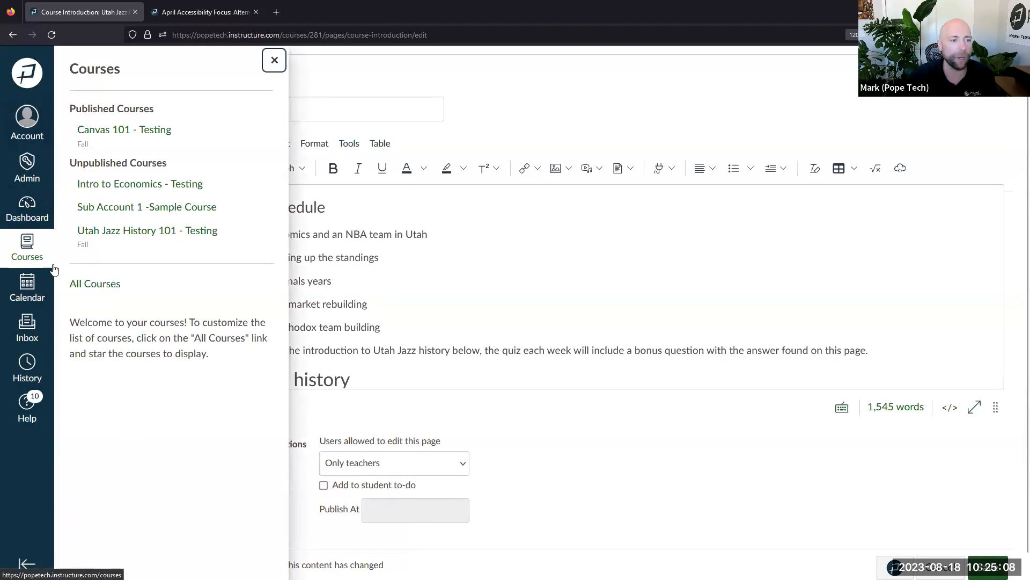
left_click(119, 282)
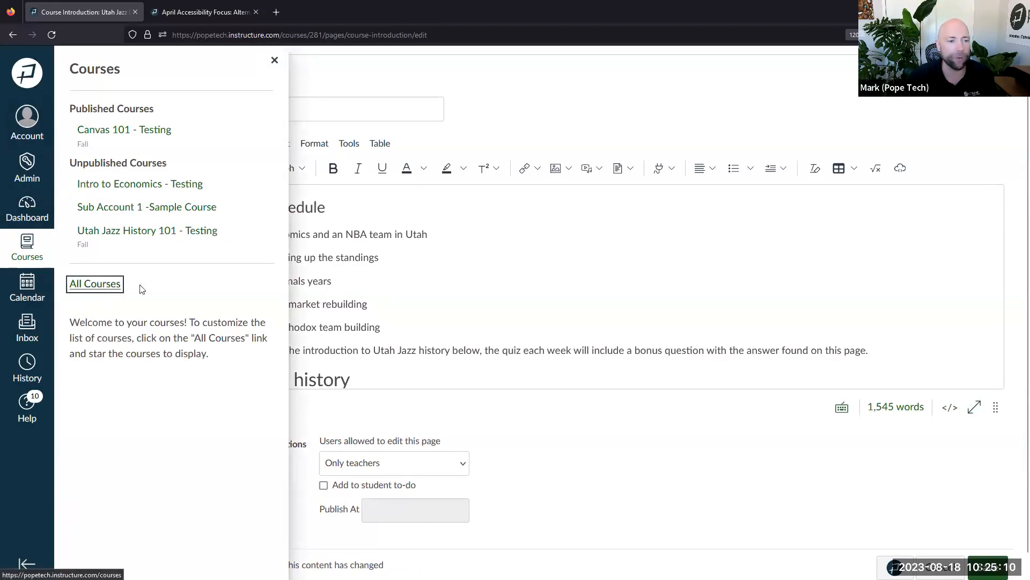
left_click(526, 339)
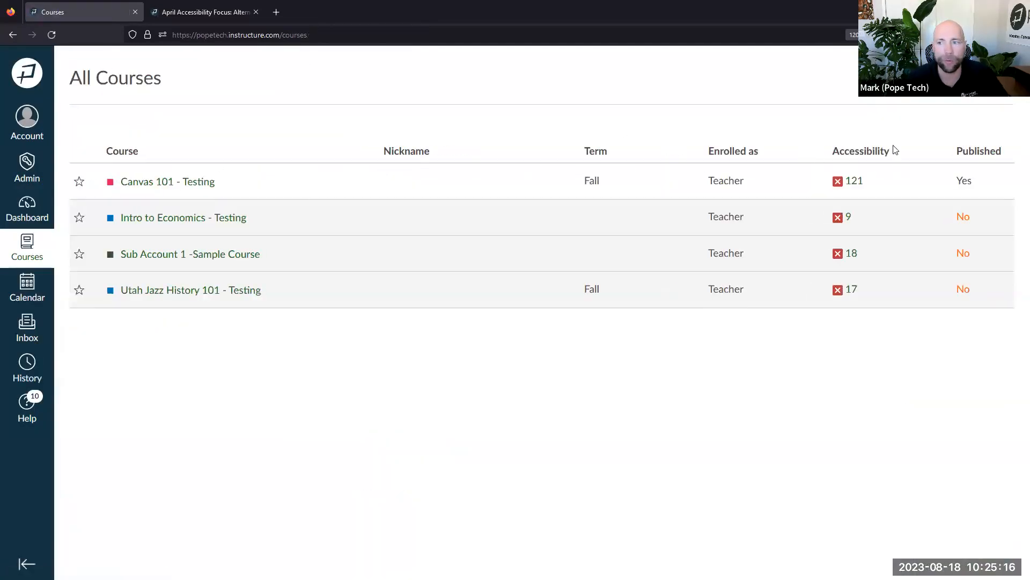
left_click_drag(889, 149, 836, 148)
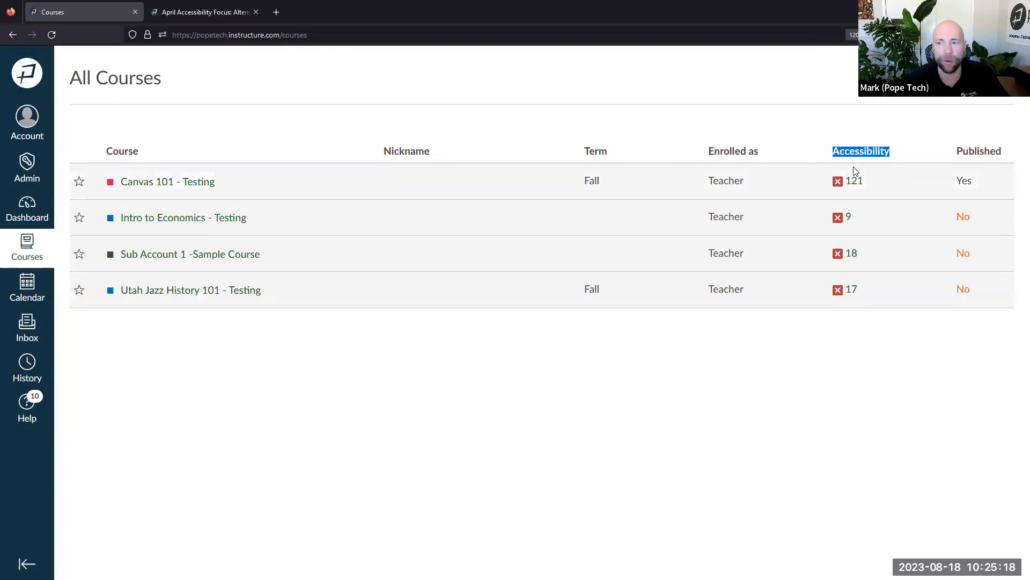
left_click(852, 290)
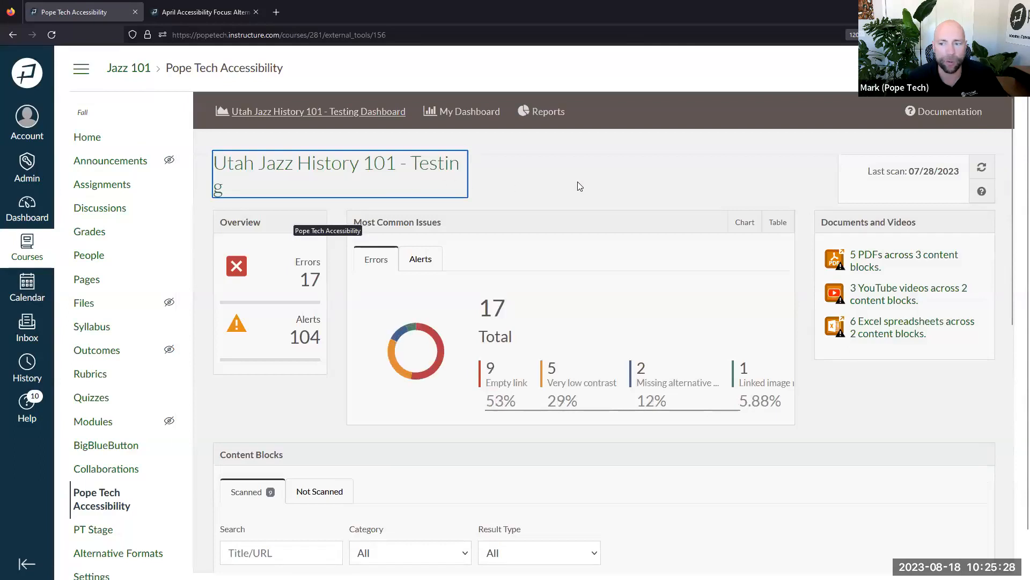
left_click(589, 183)
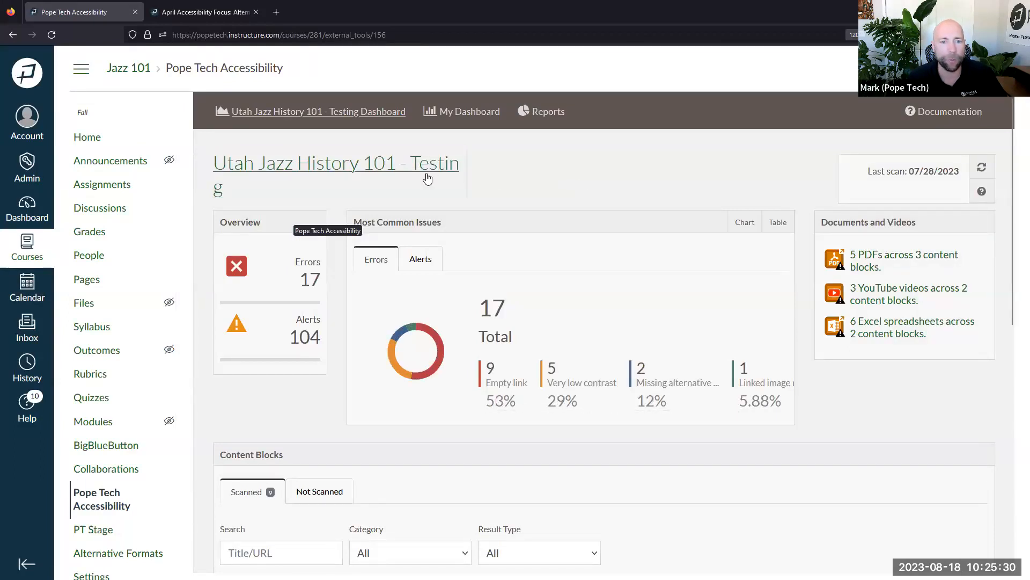
scroll(595, 252, "down", 8)
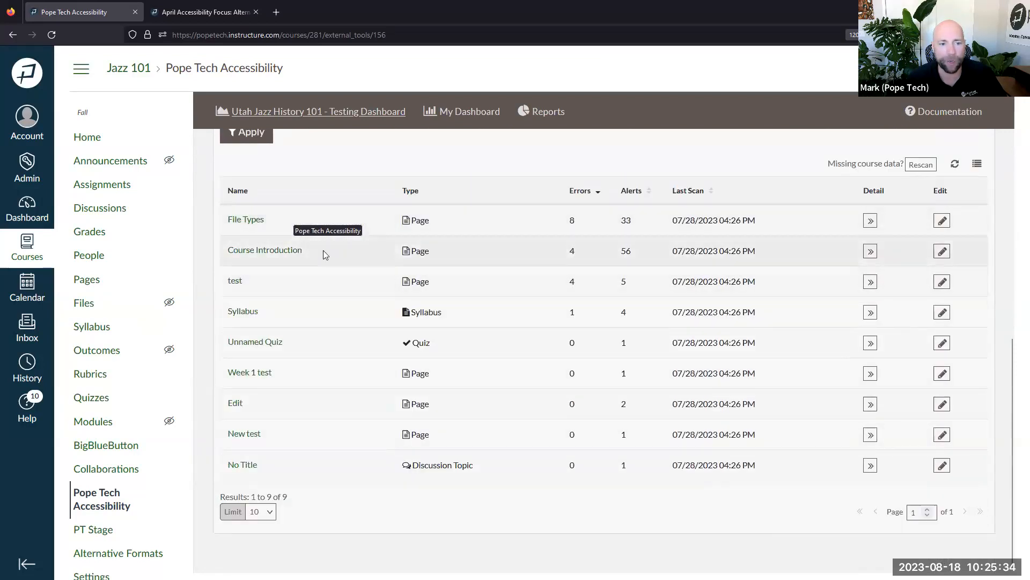
left_click_drag(322, 253, 225, 255)
left_click_drag(753, 247, 639, 255)
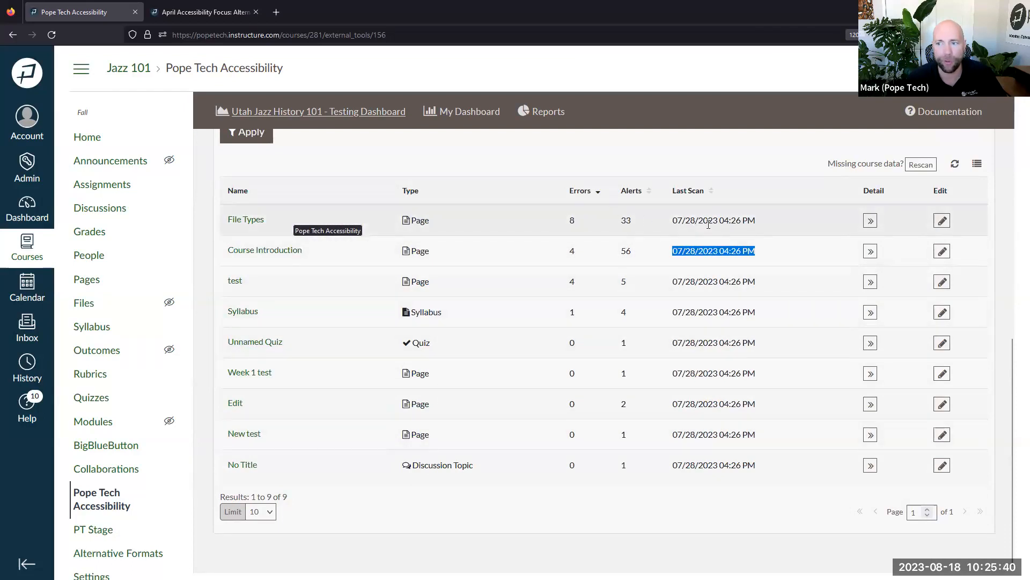
scroll(708, 224, "up", 5)
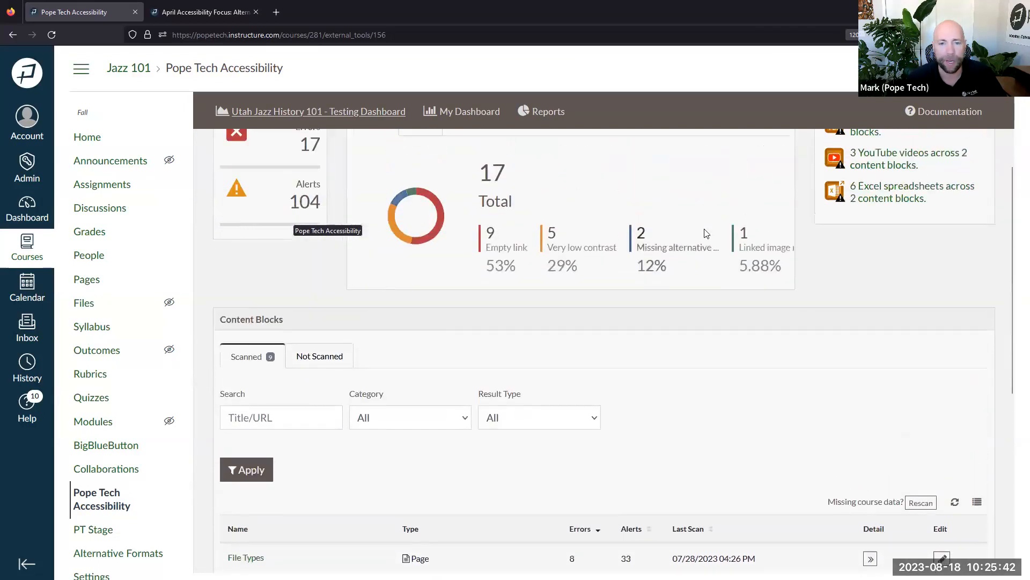
scroll(706, 232, "up", 2)
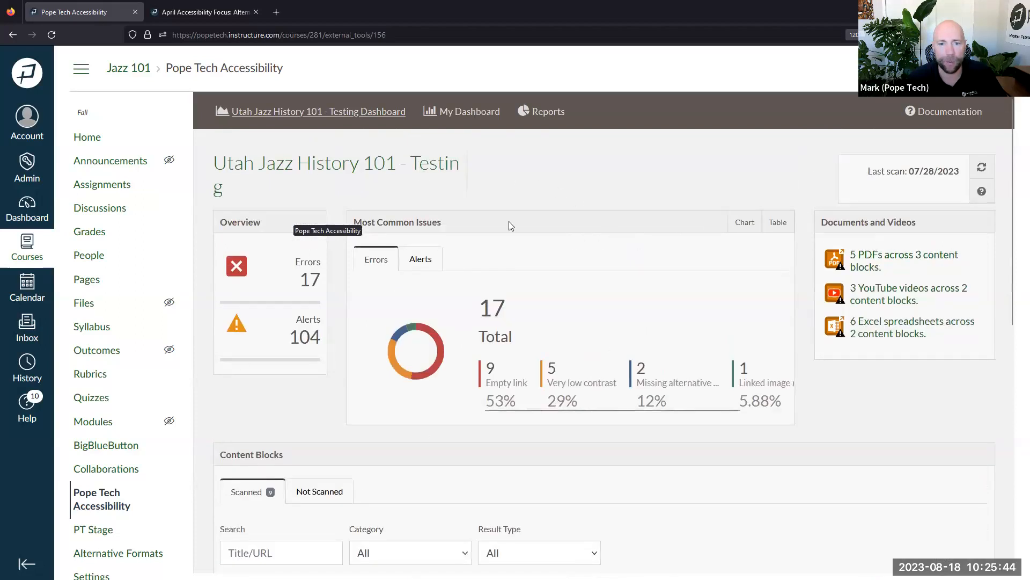
triple_click(399, 202)
left_click(516, 196)
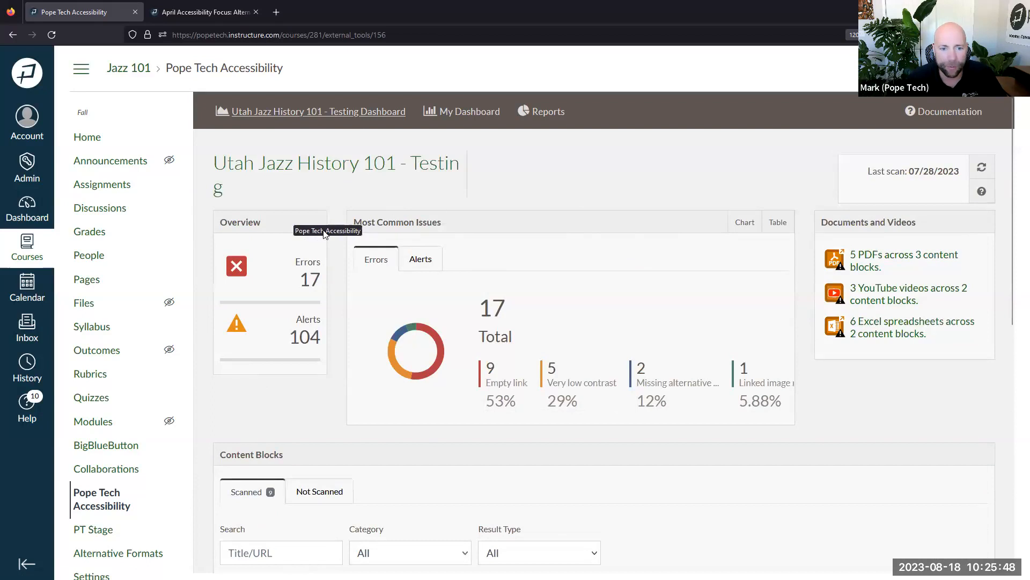
right_click(345, 202)
left_click(337, 196)
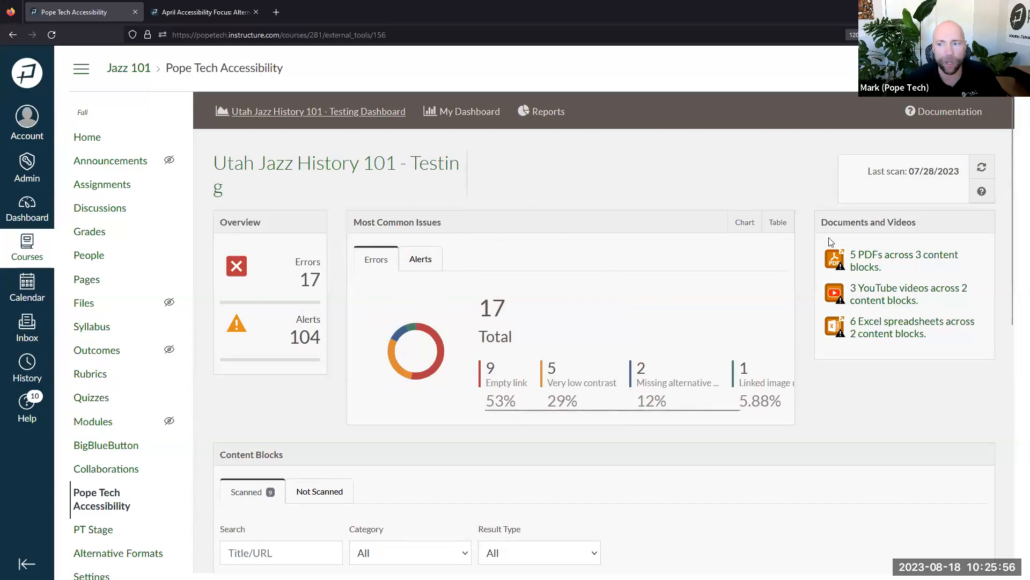
left_click_drag(836, 223, 913, 224)
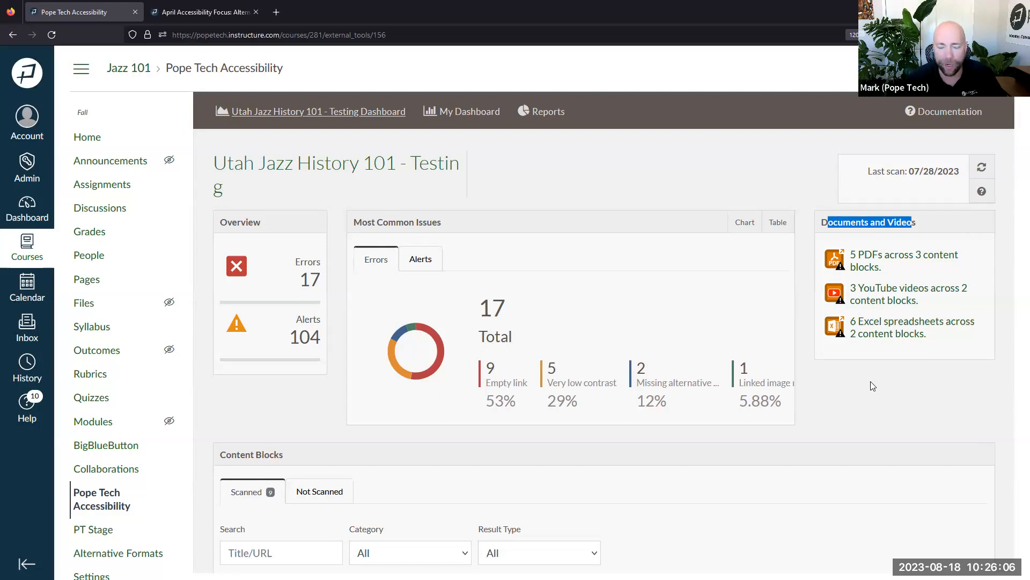
left_click(895, 356)
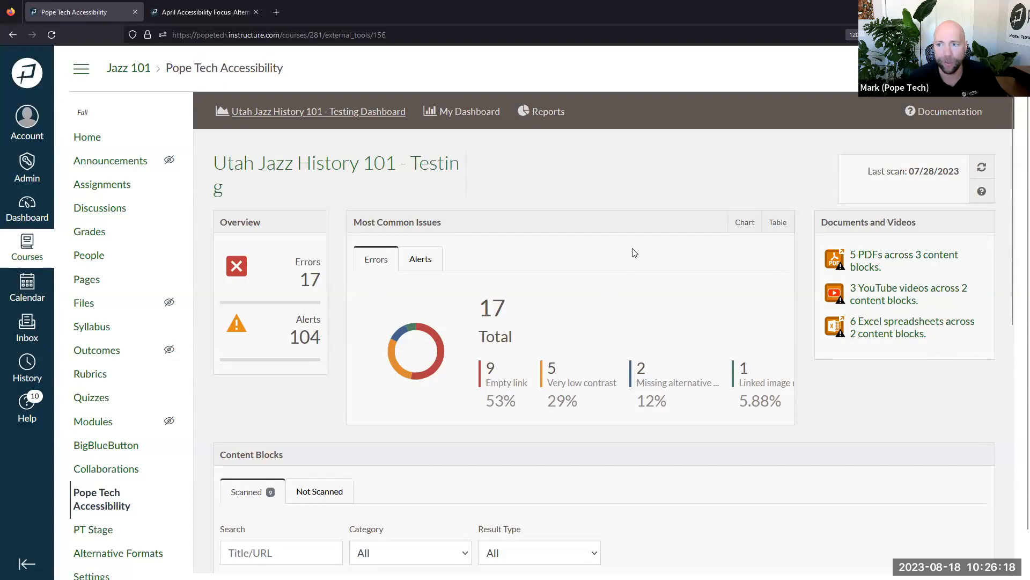
left_click_drag(868, 171, 964, 176)
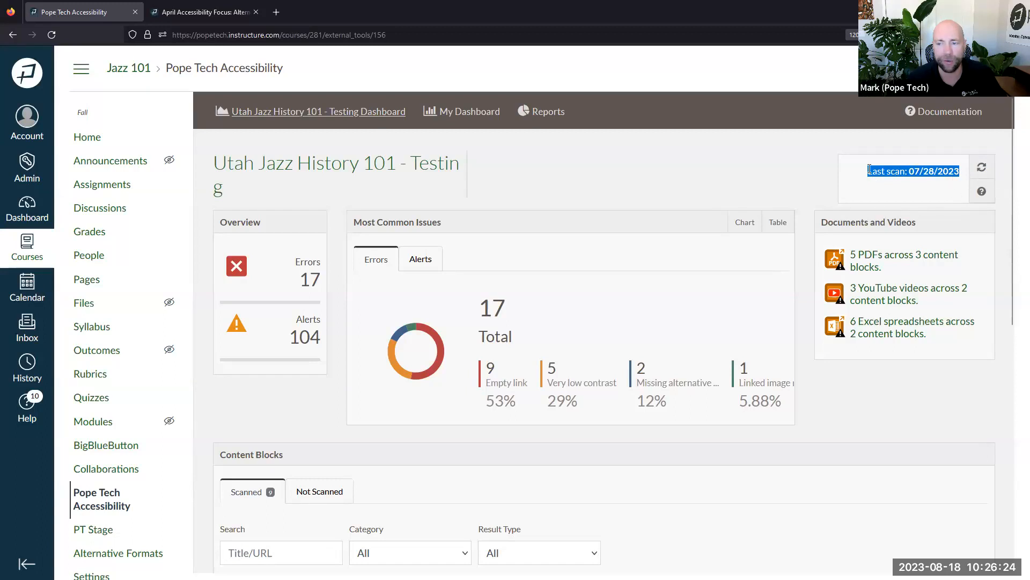
left_click(906, 169)
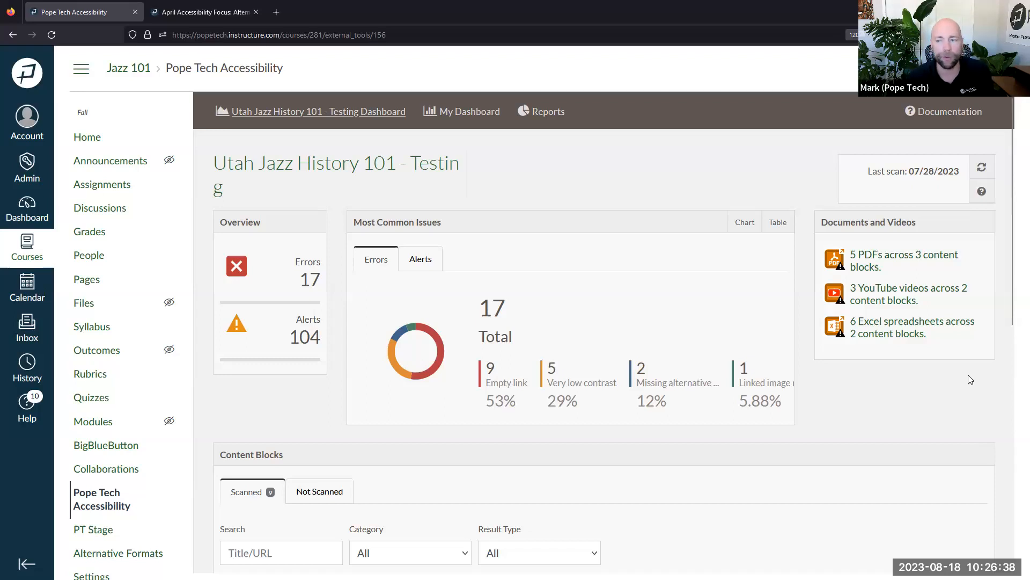
scroll(966, 375, "down", 5)
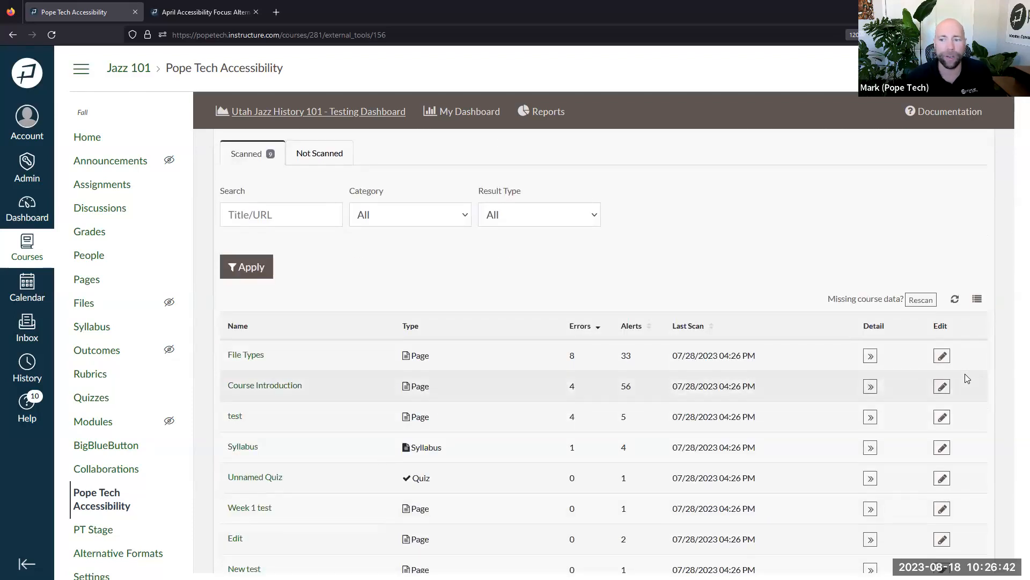
scroll(677, 409, "down", 2)
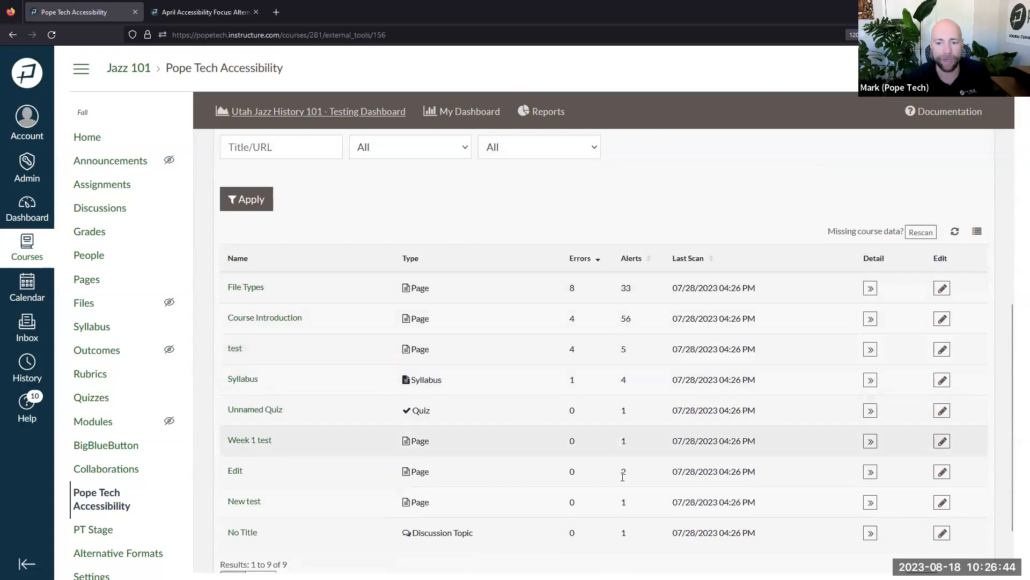
scroll(663, 423, "up", 2)
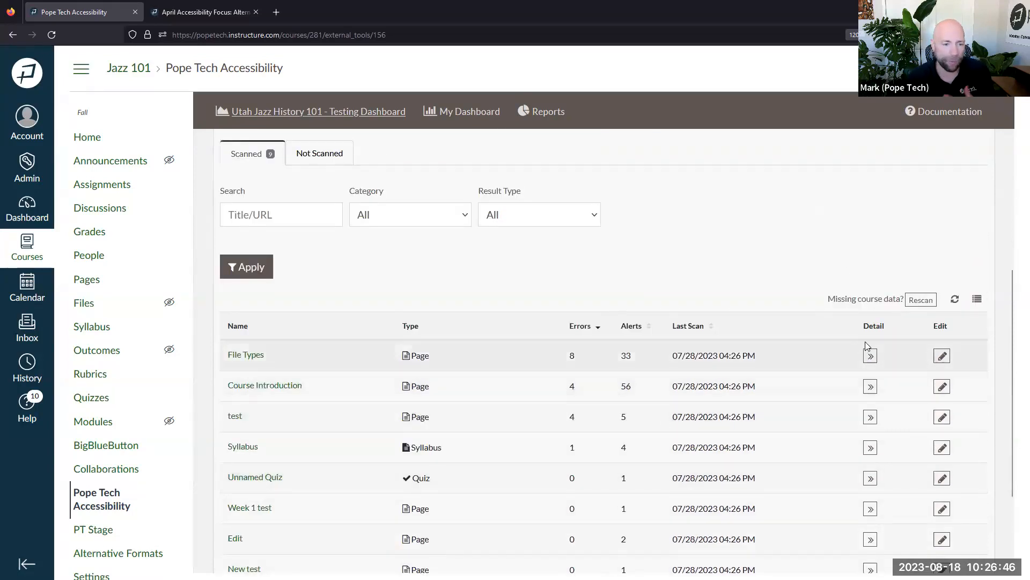
left_click_drag(906, 300, 837, 299)
Queue a rescan of Utah Jazz History 101 - Testing, review the banner and progress, then refresh status
left_click(923, 305)
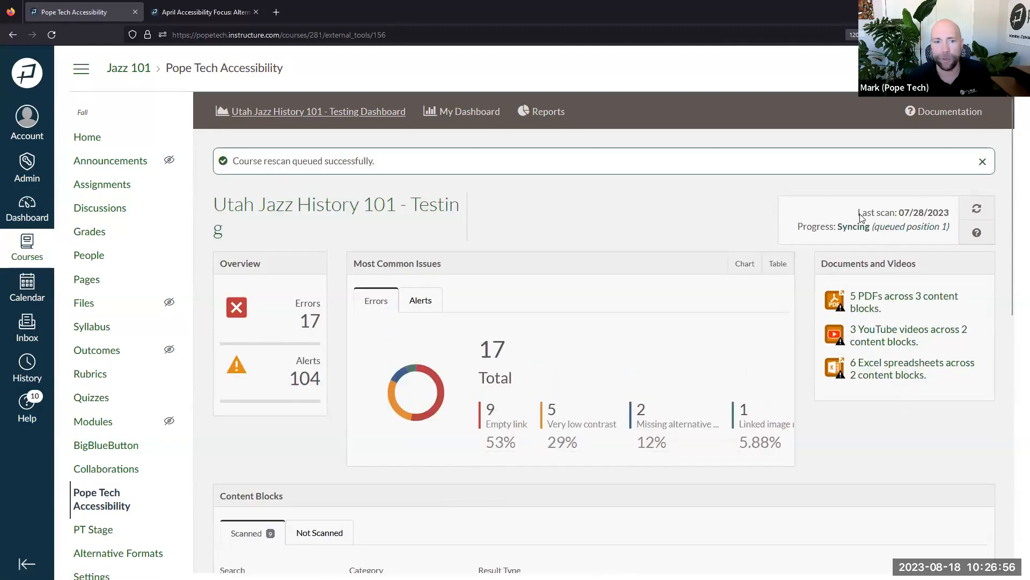
left_click_drag(253, 161, 381, 166)
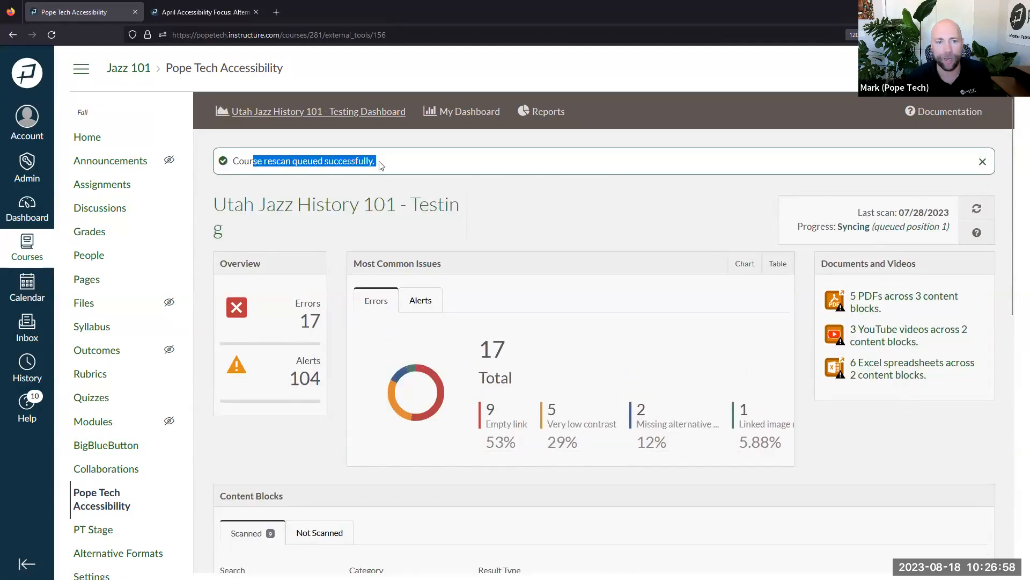
left_click_drag(858, 213, 950, 212)
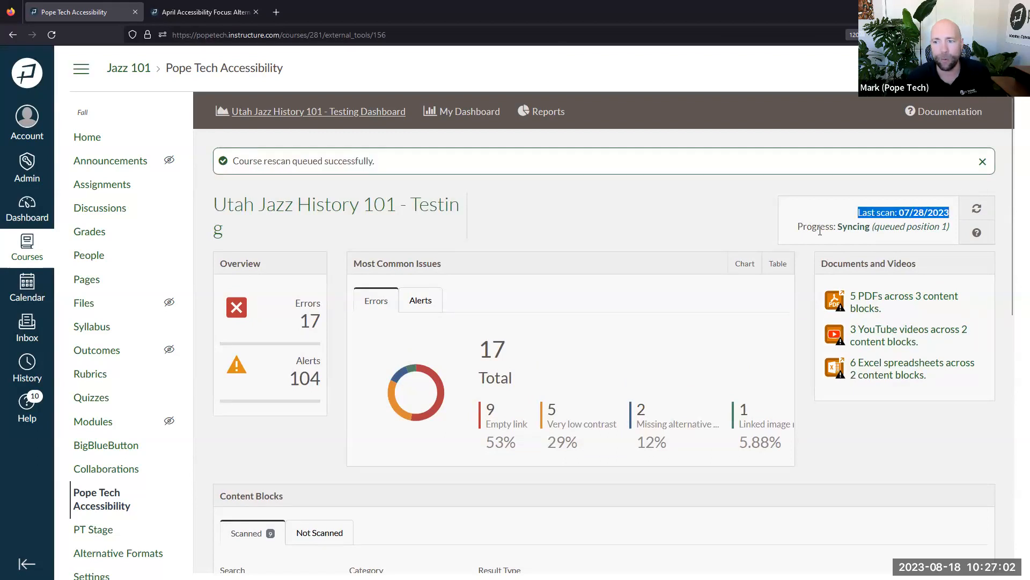
left_click_drag(801, 227, 949, 228)
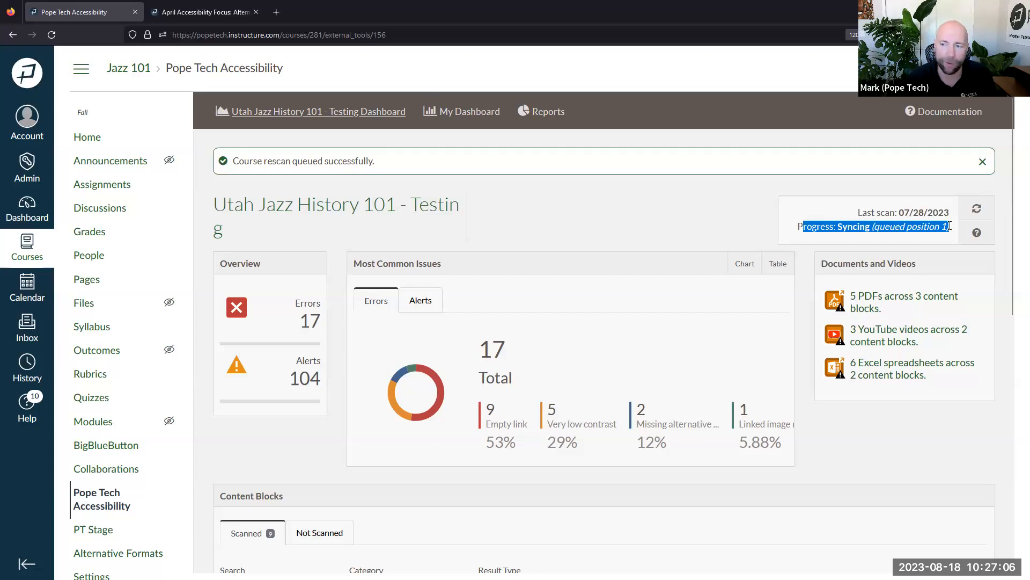
left_click(937, 225)
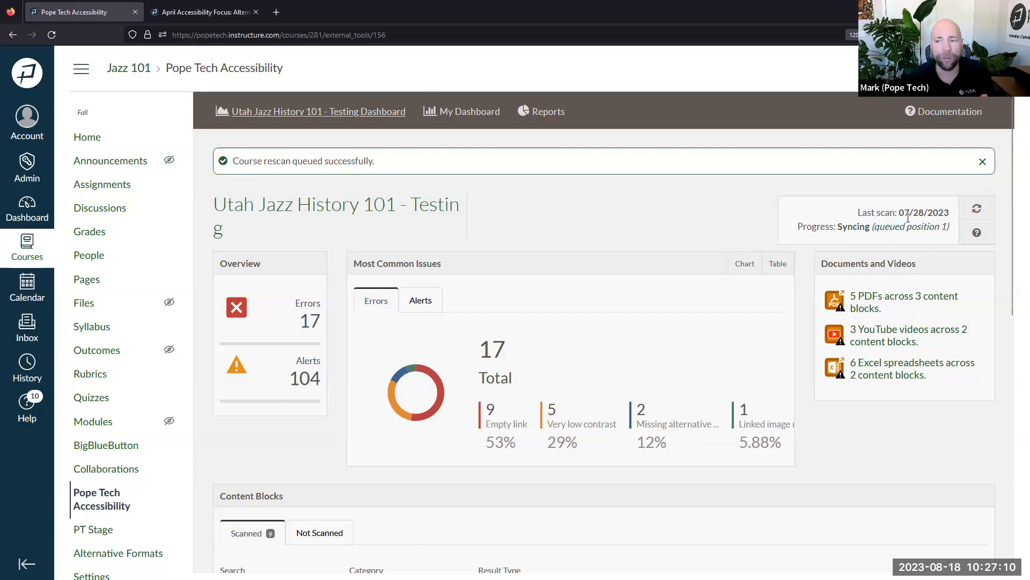
left_click_drag(856, 214, 950, 210)
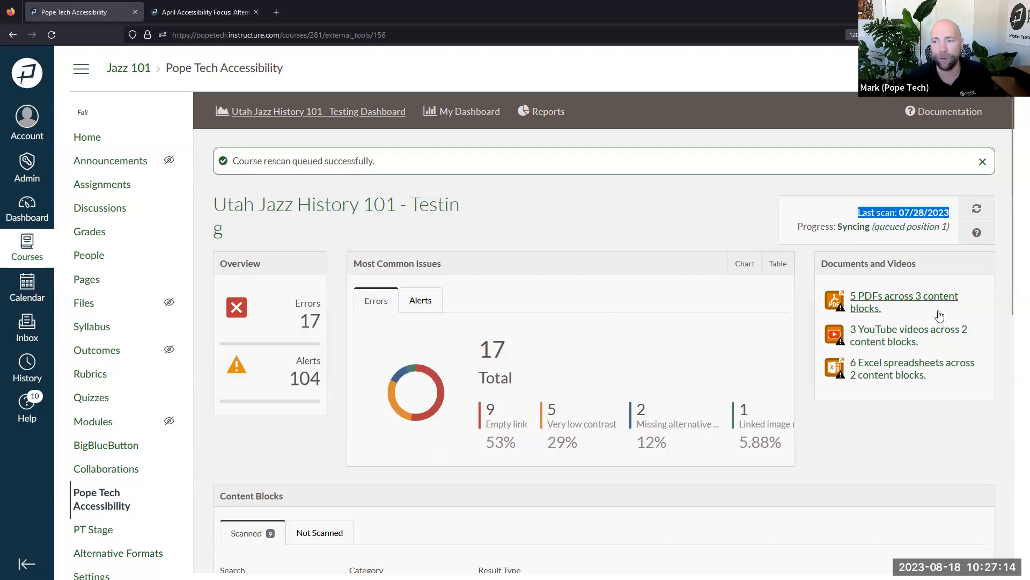
scroll(937, 322, "down", 5)
scroll(937, 322, "down", 4)
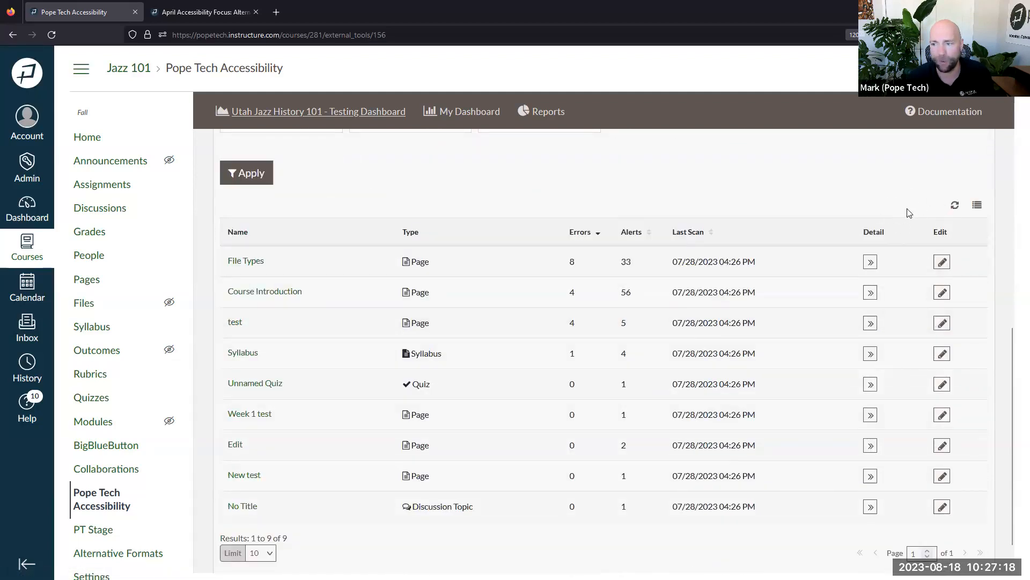
scroll(907, 221, "up", 8)
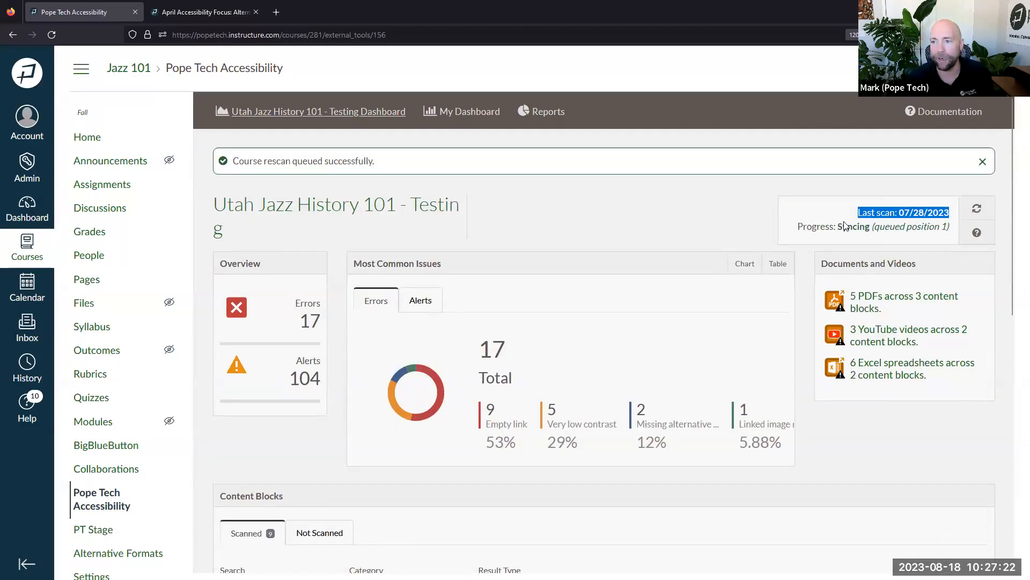
left_click_drag(829, 226, 906, 226)
left_click(968, 212)
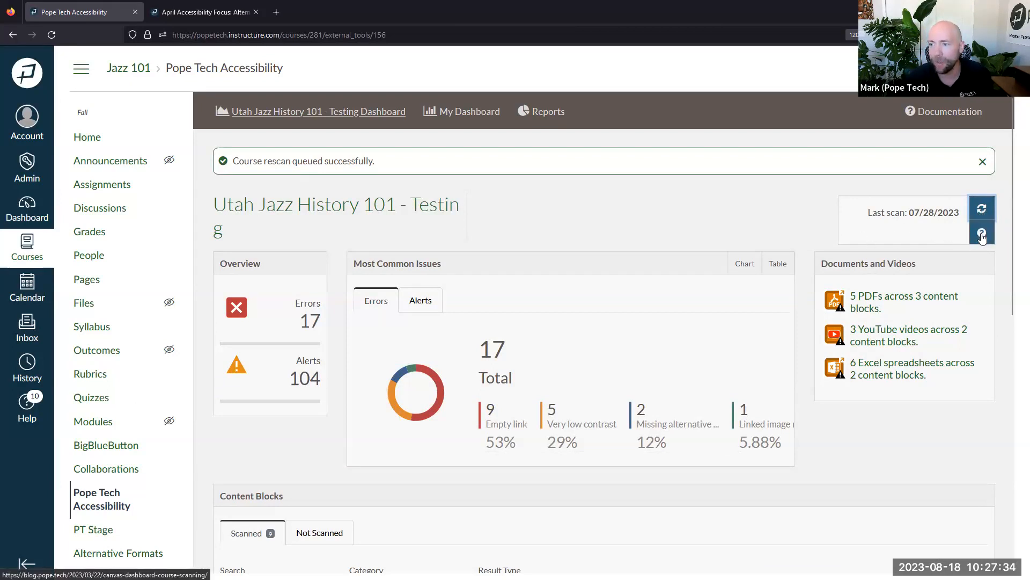
Open and read through the Pope Tech blog article explaining course scanning
left_click(982, 232)
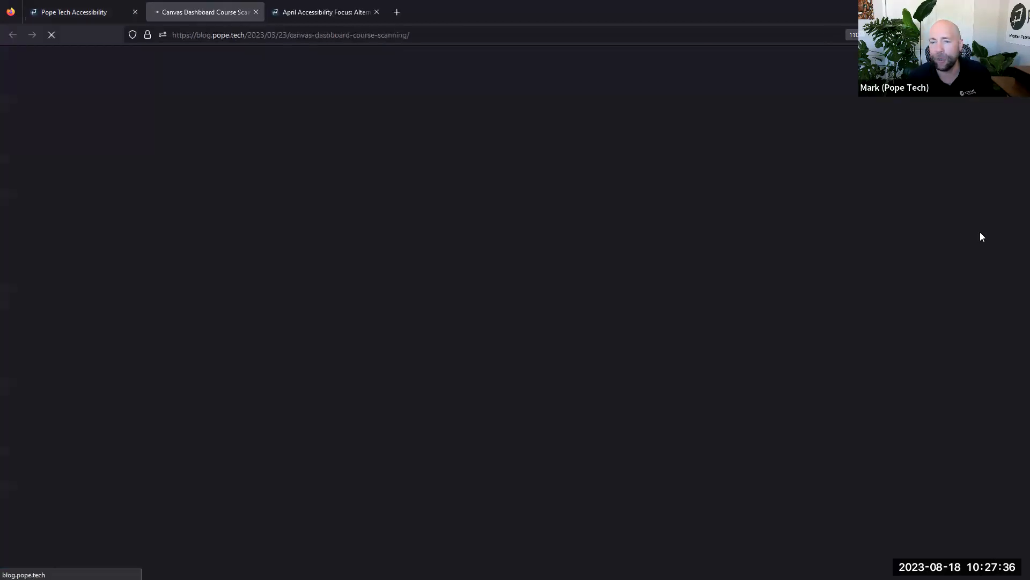
scroll(589, 298, "down", 8)
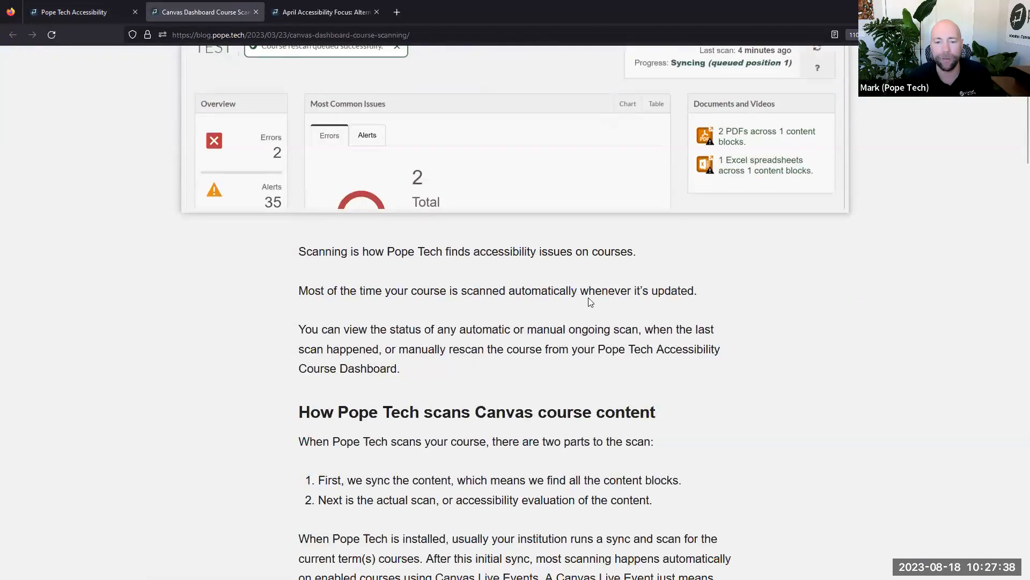
scroll(588, 299, "down", 4)
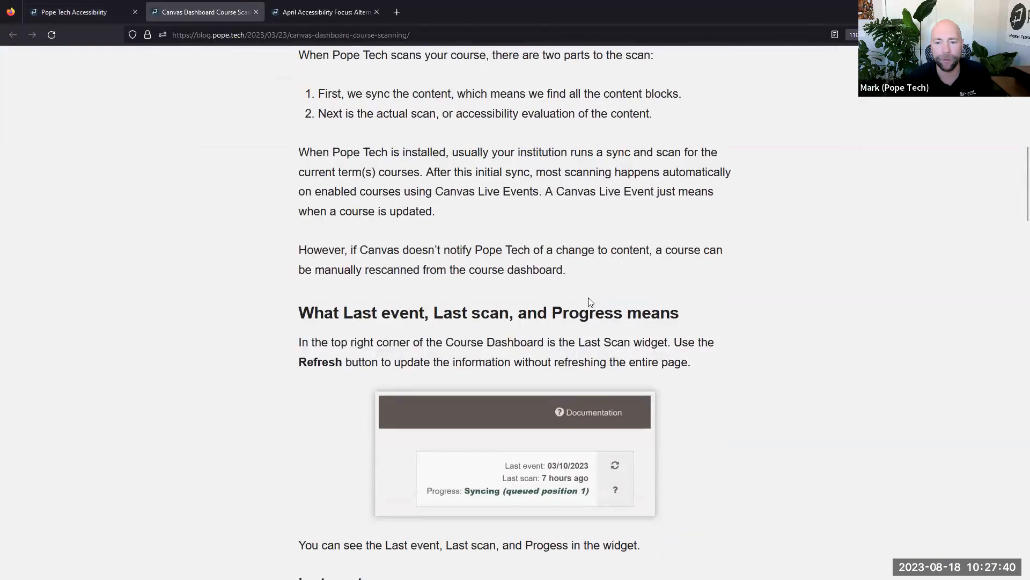
scroll(588, 297, "down", 1)
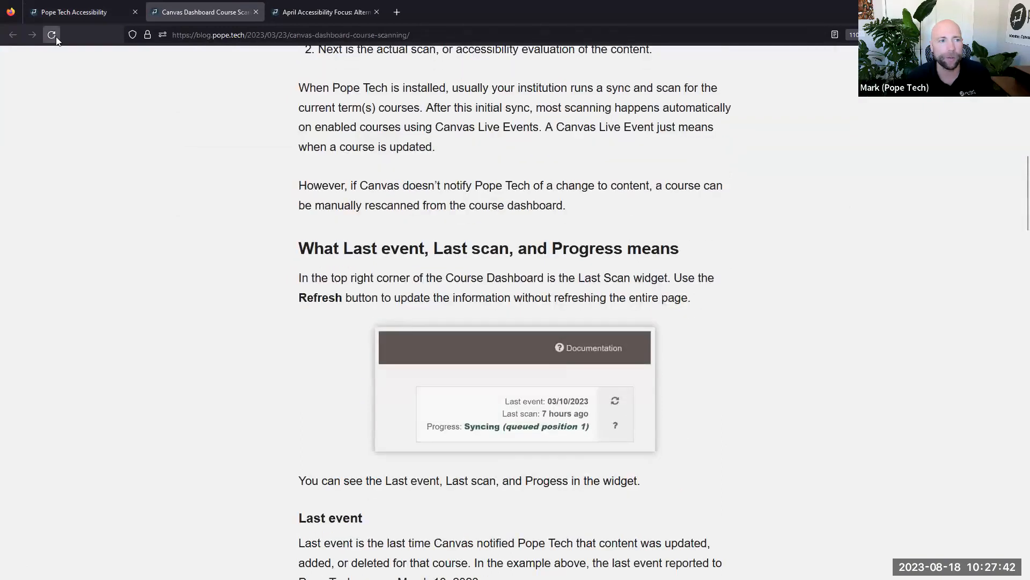
scroll(487, 211, "down", 6)
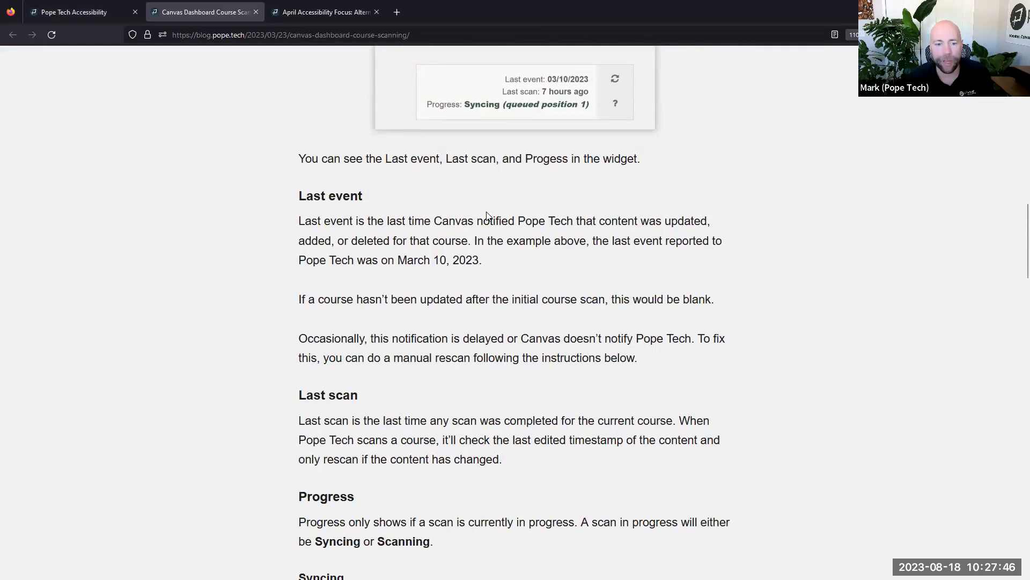
scroll(487, 214, "down", 1)
scroll(486, 212, "up", 2)
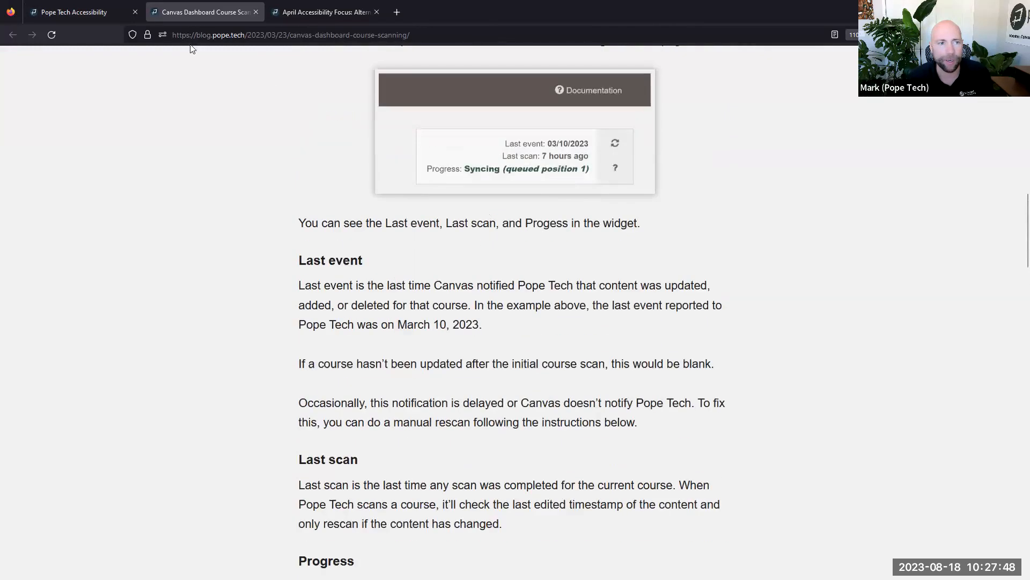
Return to the Utah Jazz History 101 dashboard and highlight the last scan date, 07/28/2023
left_click(84, 13)
left_click_drag(868, 212, 948, 217)
triple_click(921, 215)
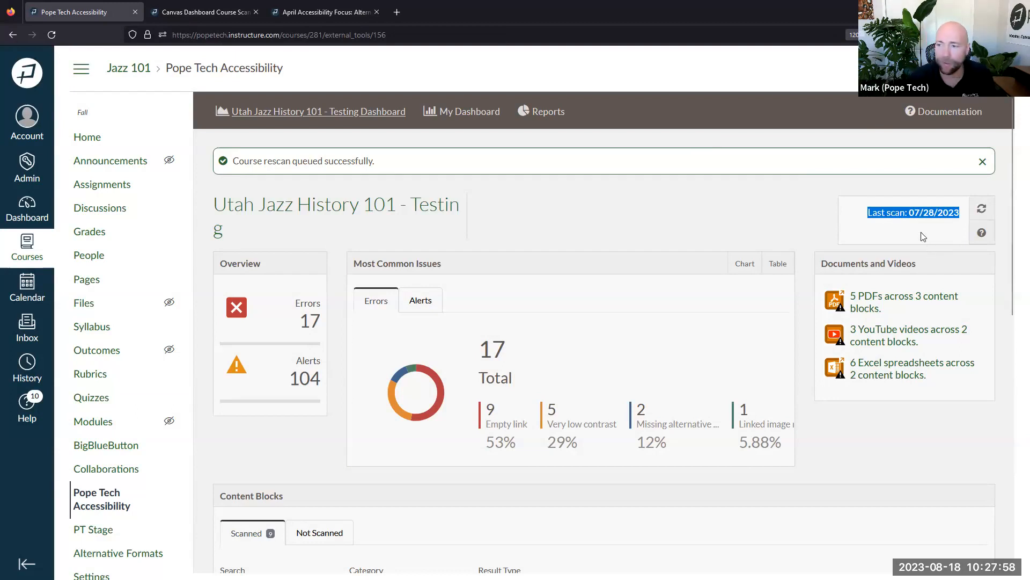
Open the details behind the 17 errors and read the Missing alternative text explanation
left_click(824, 230)
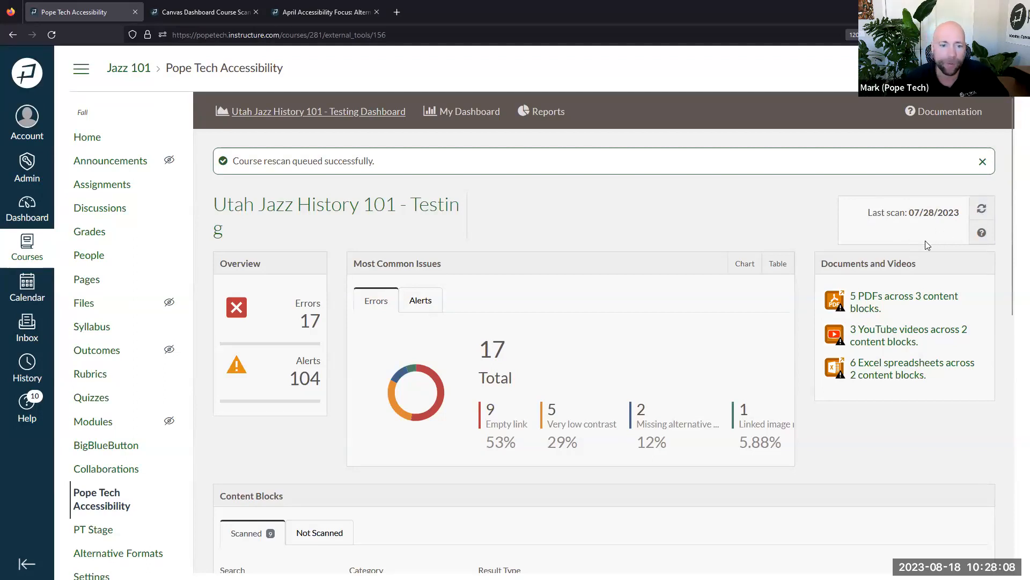
scroll(925, 241, "down", 1)
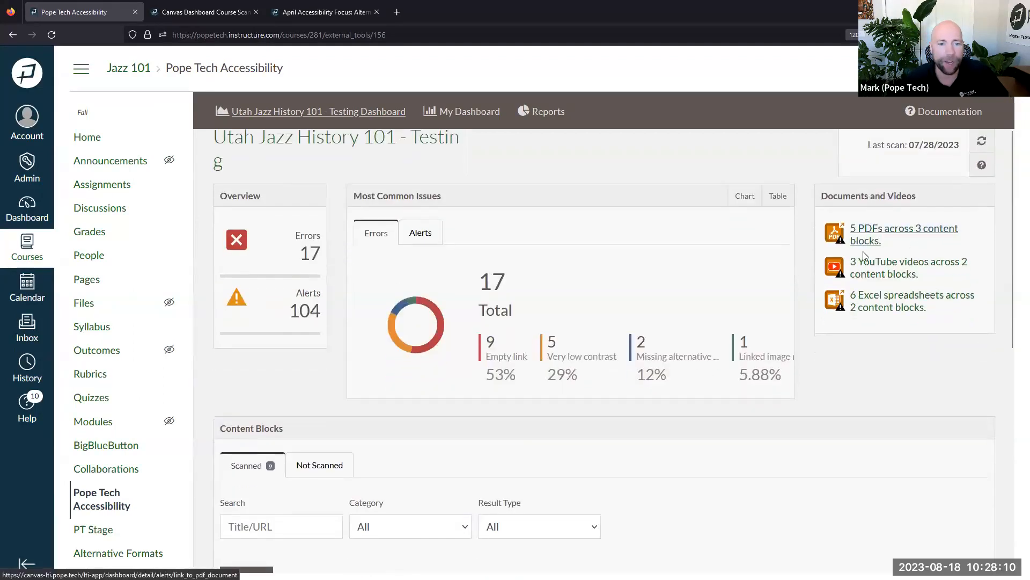
left_click(309, 244)
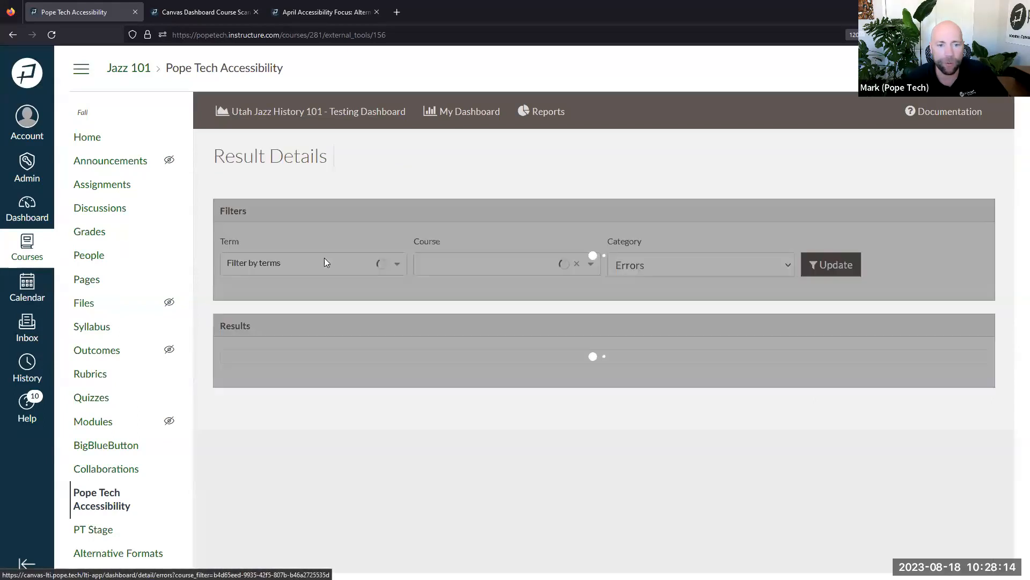
scroll(485, 299, "down", 1)
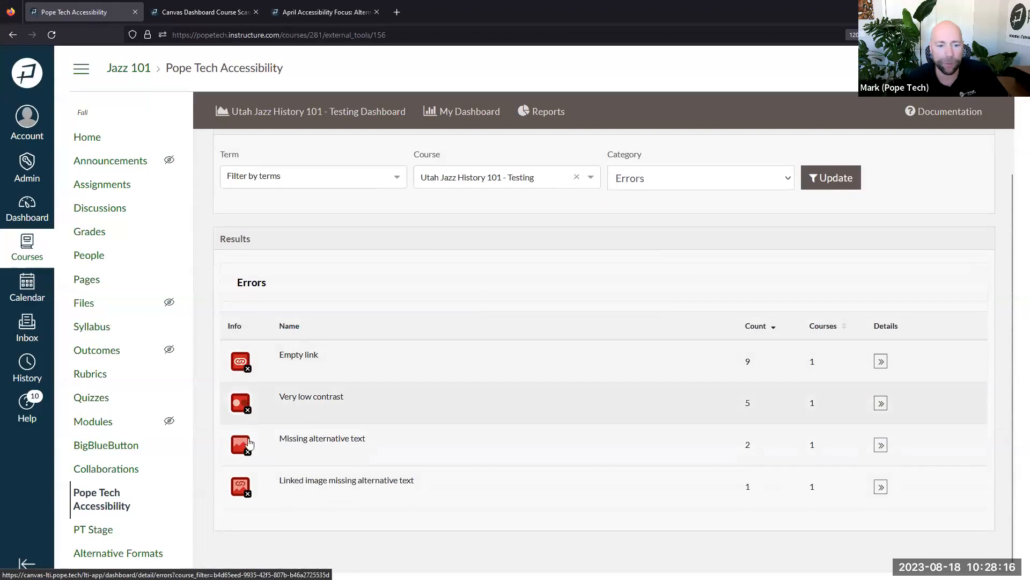
left_click(246, 451)
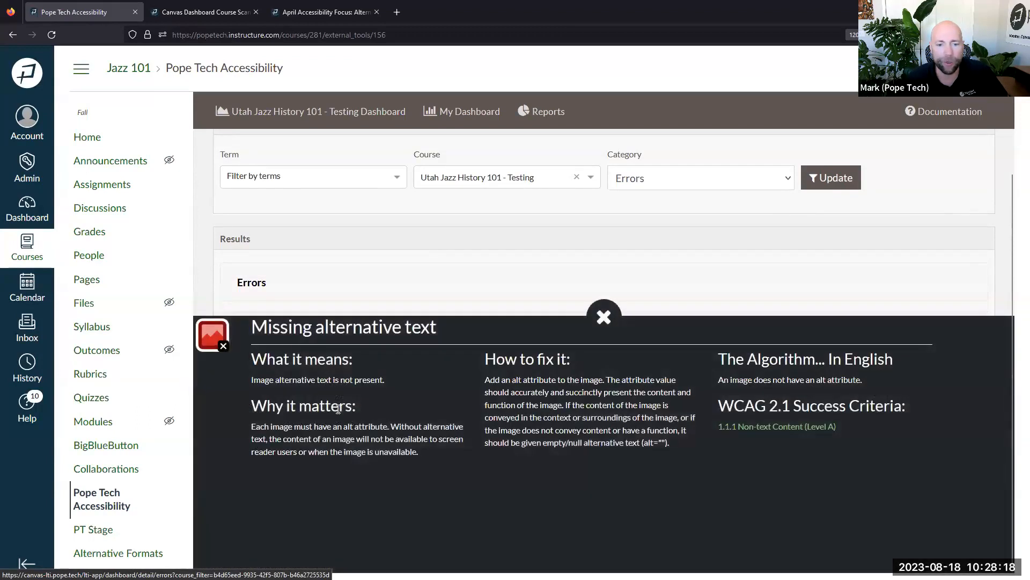
left_click_drag(267, 358, 752, 437)
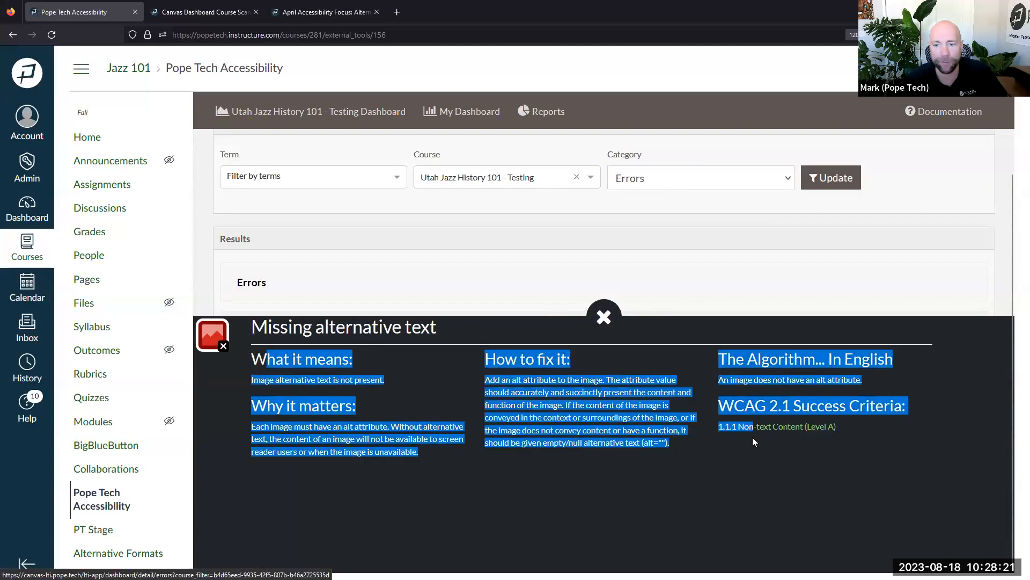
left_click(604, 317)
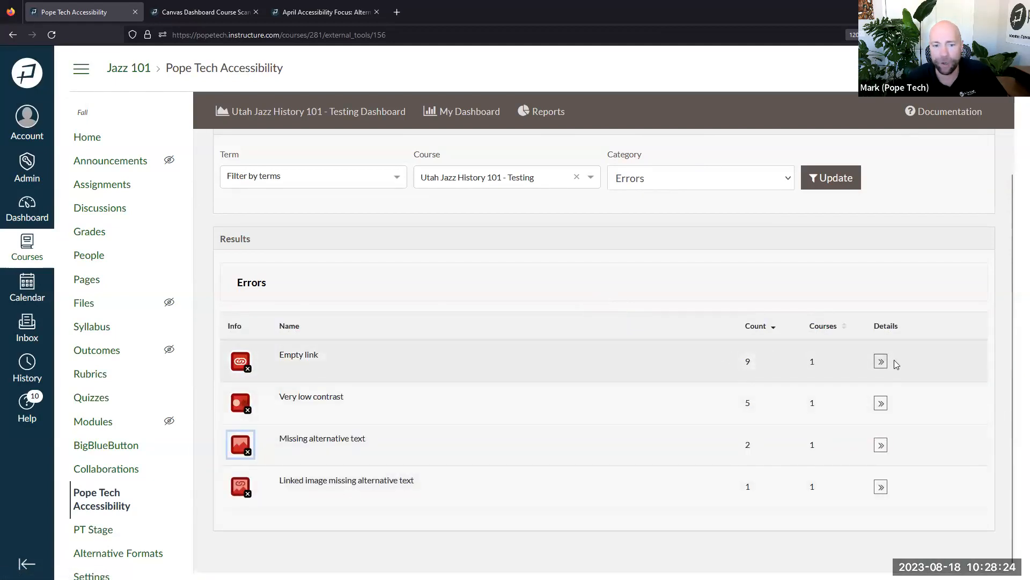
Break Empty link errors down by page: File Types 8, Course Introduction 1
left_click(880, 361)
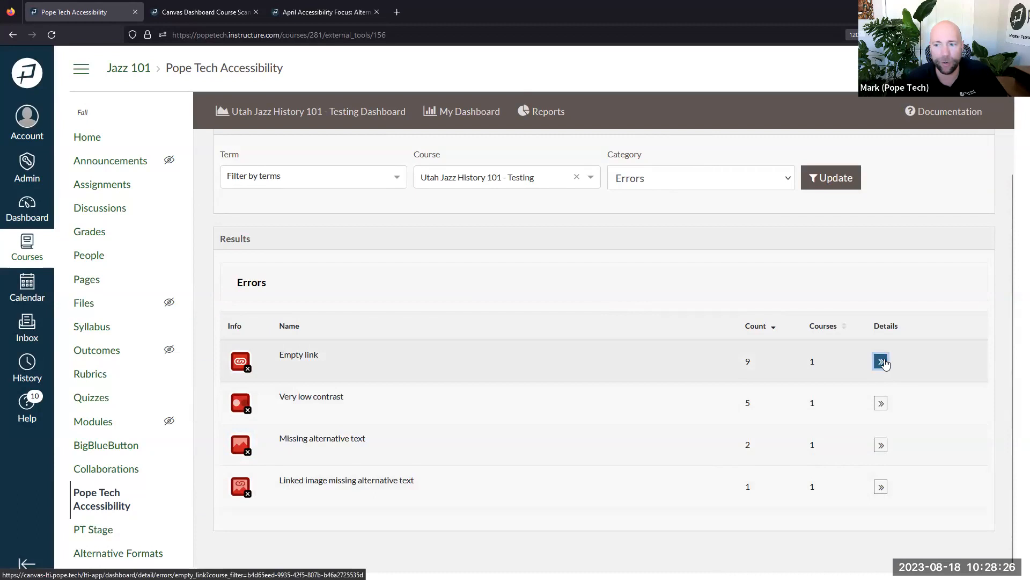
scroll(472, 404, "down", 1)
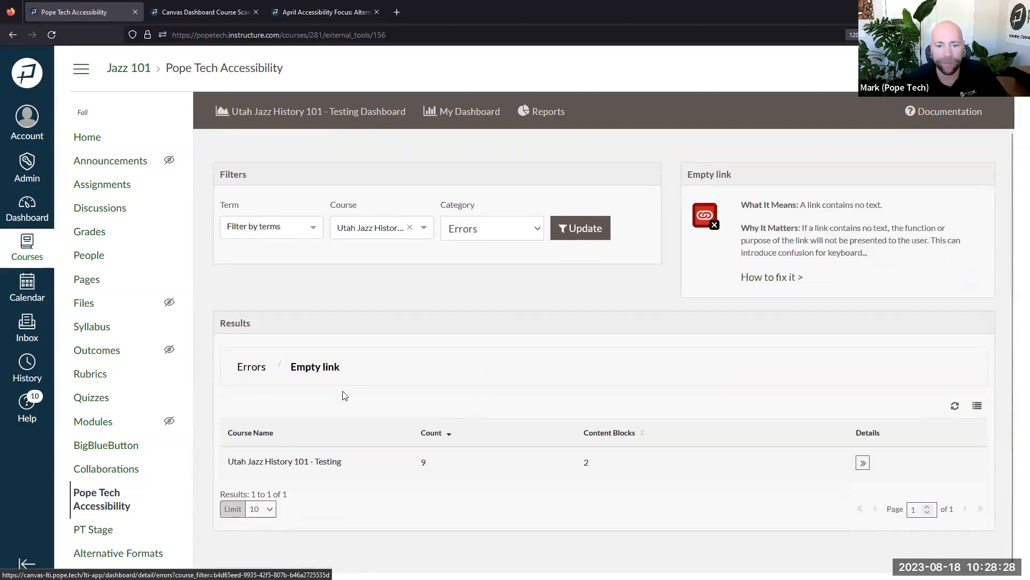
left_click_drag(264, 463, 441, 475)
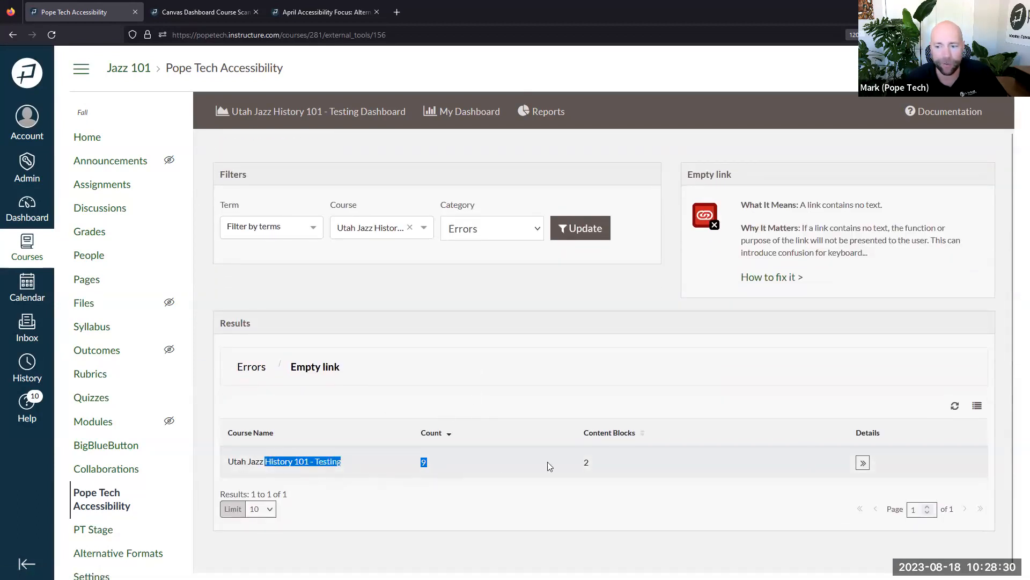
left_click(863, 463)
scroll(864, 440, "down", 2)
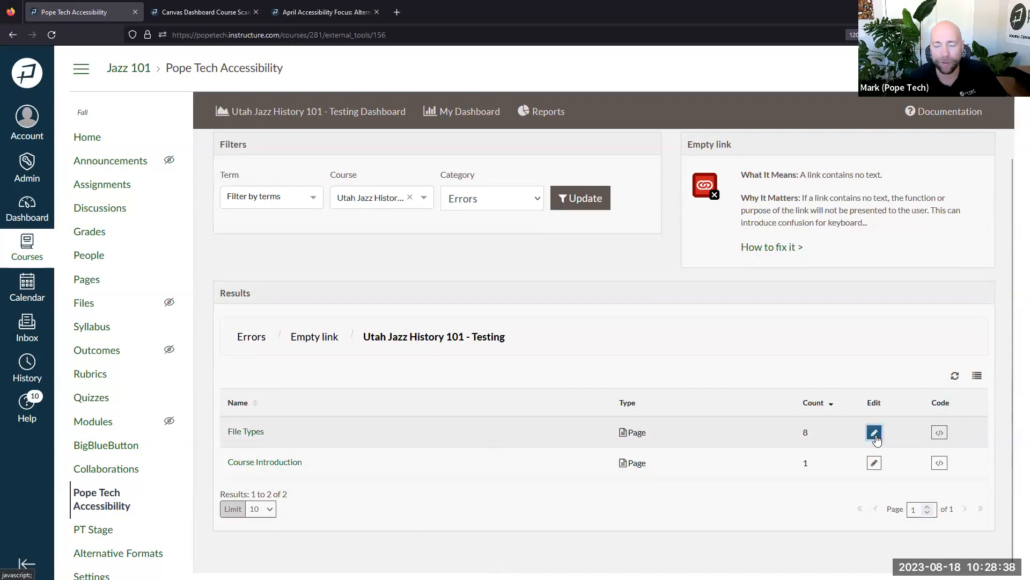
Open File Types for editing and expand its Images and Links > Empty link results
left_click(875, 433)
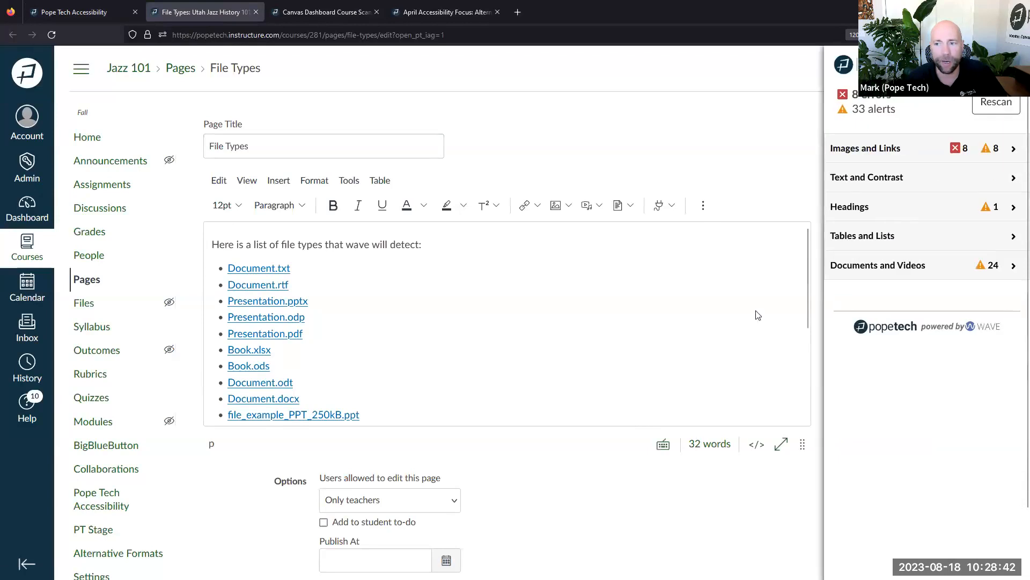
left_click(885, 149)
left_click(890, 178)
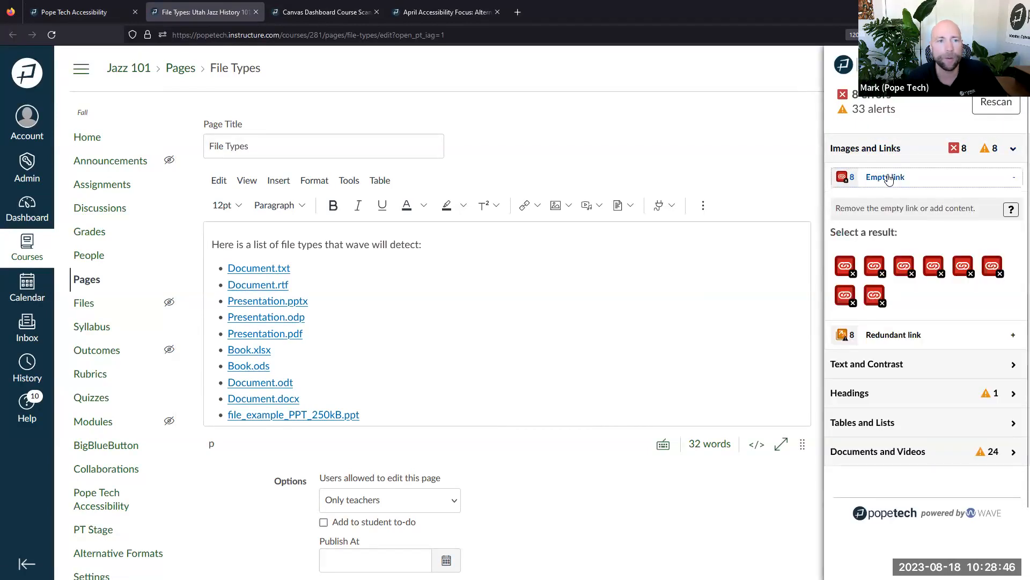
Return to the Pope Tech course dashboard listing the nine scanned content blocks
left_click(103, 15)
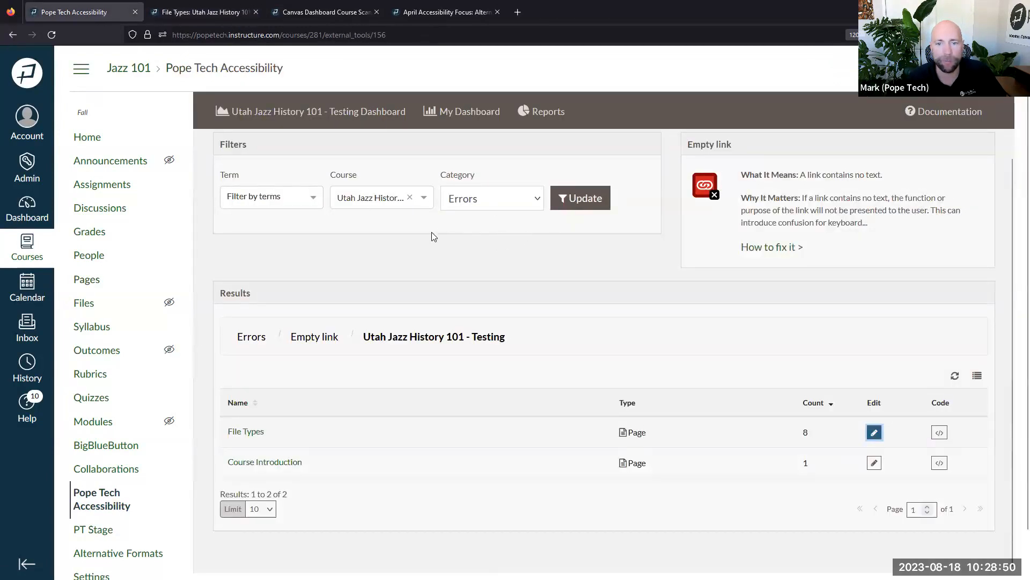
scroll(252, 209, "up", 2)
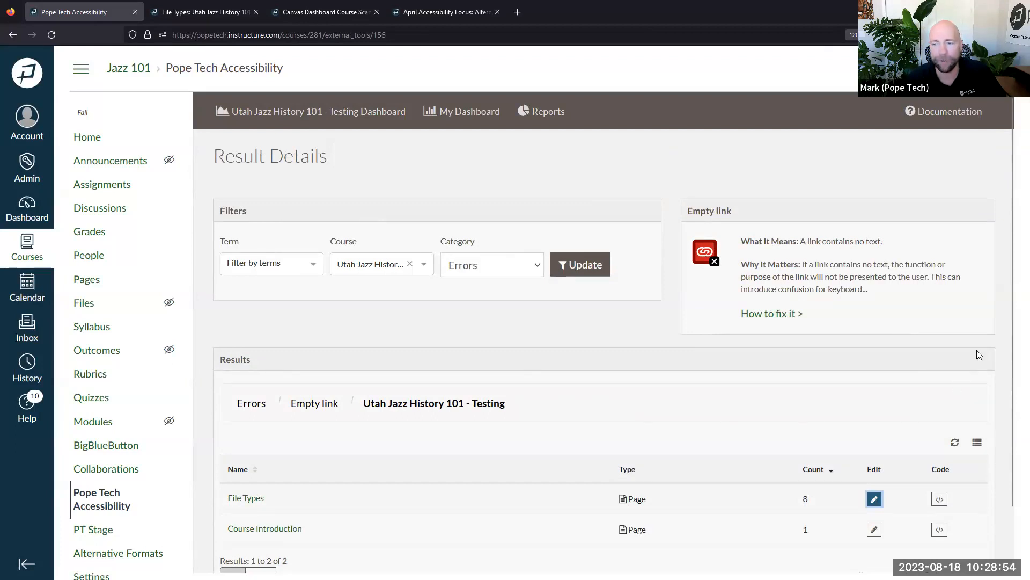
left_click(309, 111)
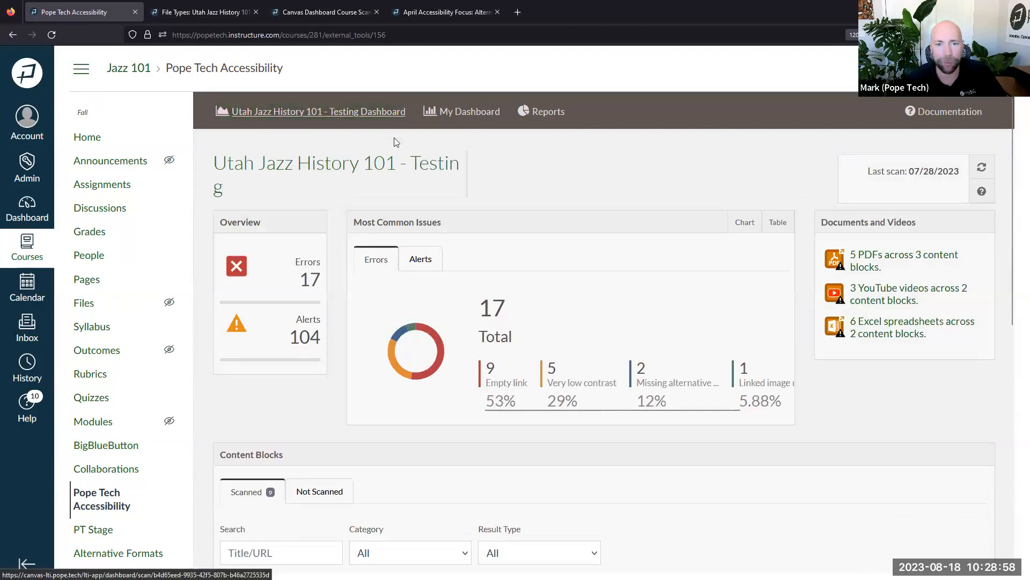
scroll(534, 281, "down", 6)
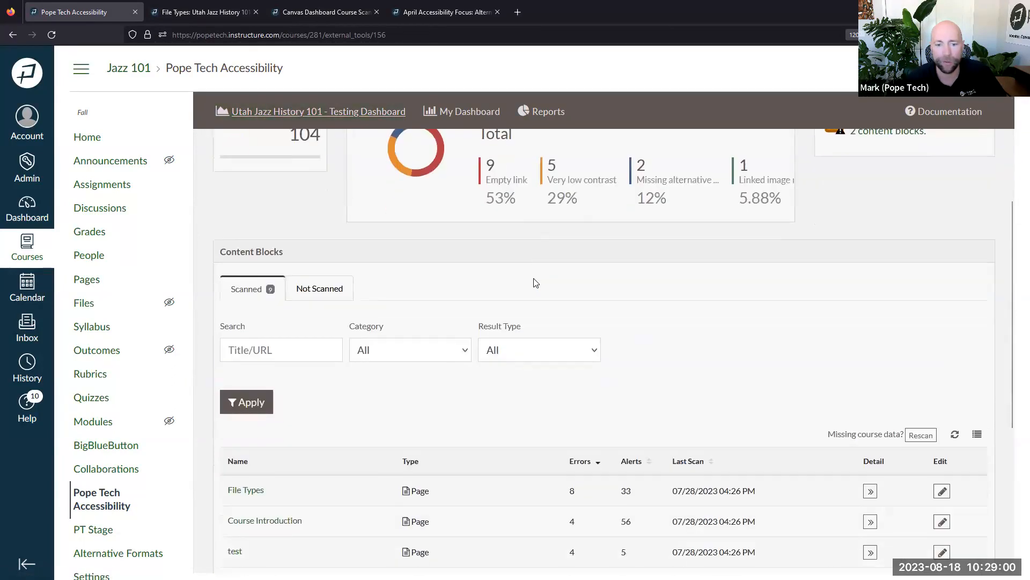
scroll(534, 282, "down", 2)
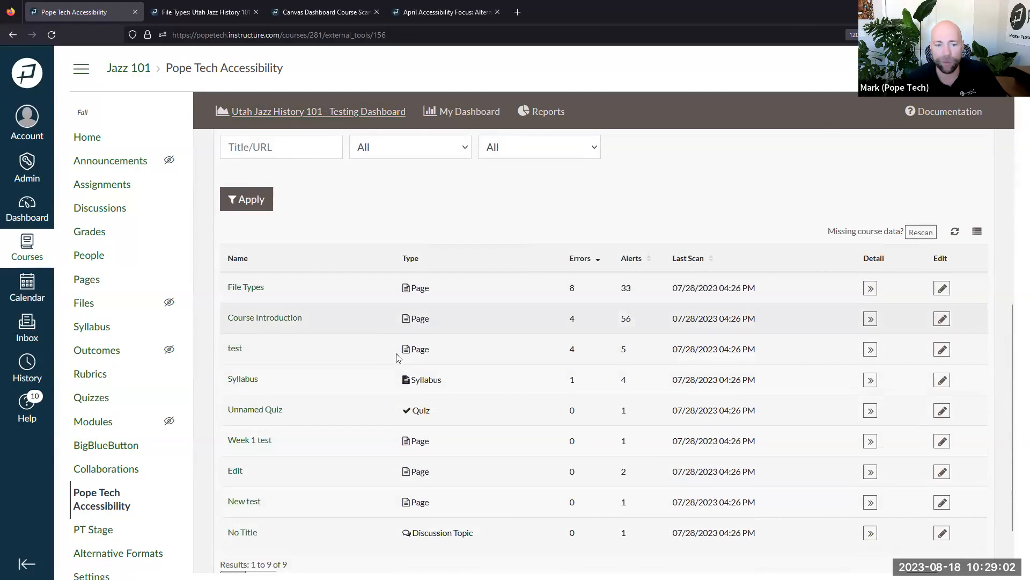
Open Course Introduction in its own editor tab, then return to the top of the Jazz course dashboard
left_click(942, 320)
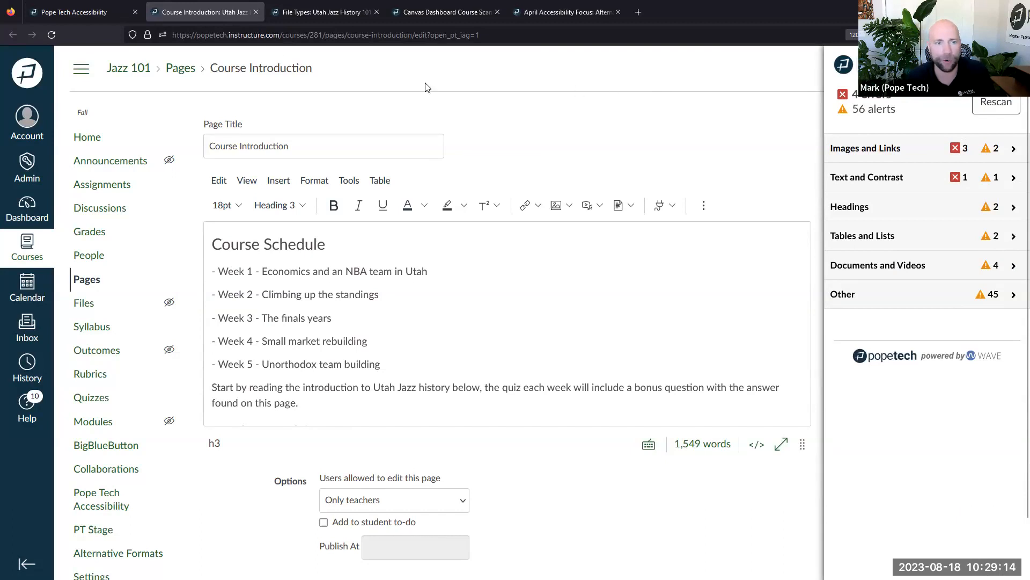
left_click(114, 12)
scroll(646, 267, "up", 8)
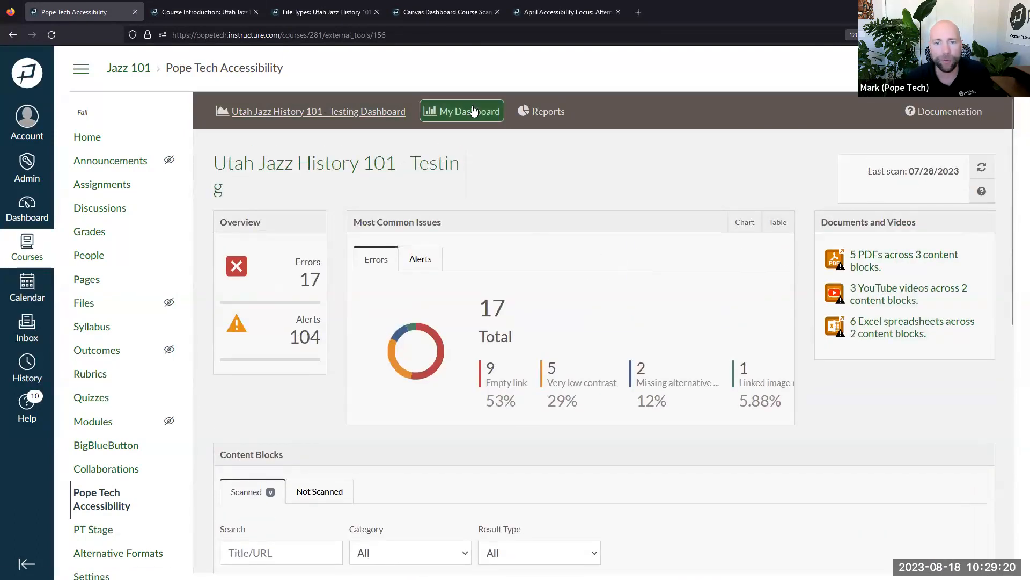
Open the personal dashboard and review the table of all courses
left_click(472, 111)
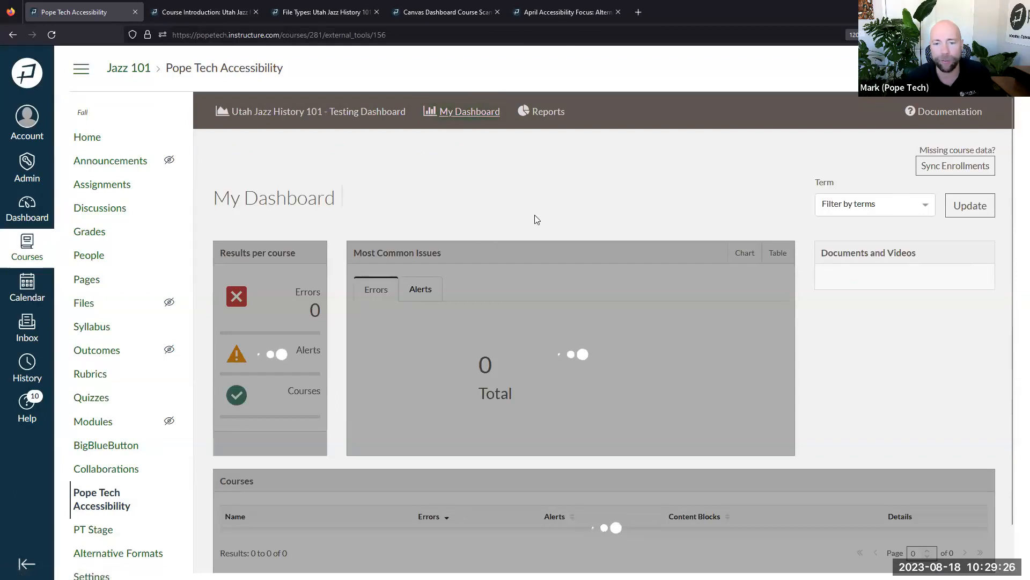
scroll(519, 230, "down", 3)
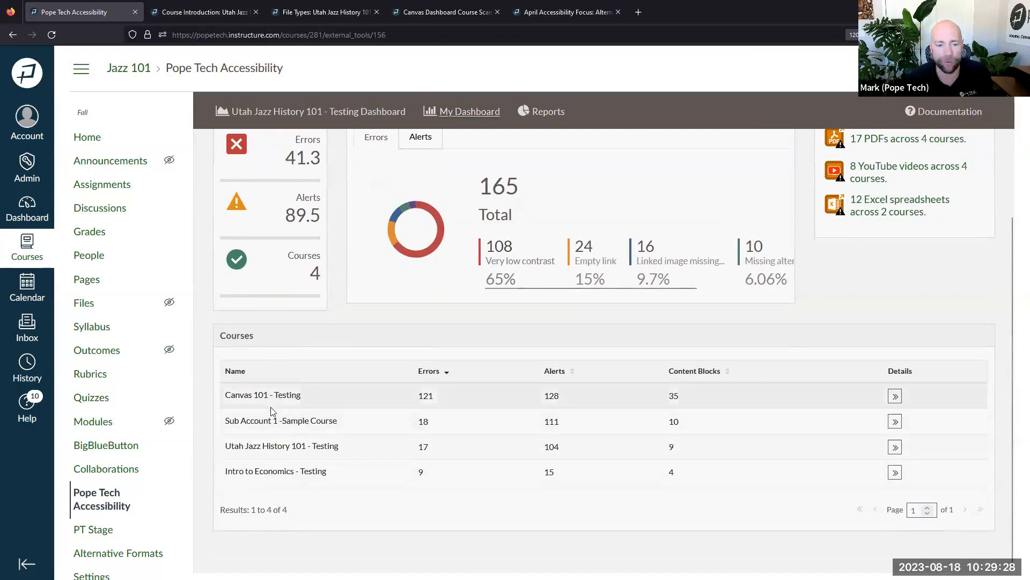
left_click_drag(388, 415, 443, 473)
left_click(444, 497)
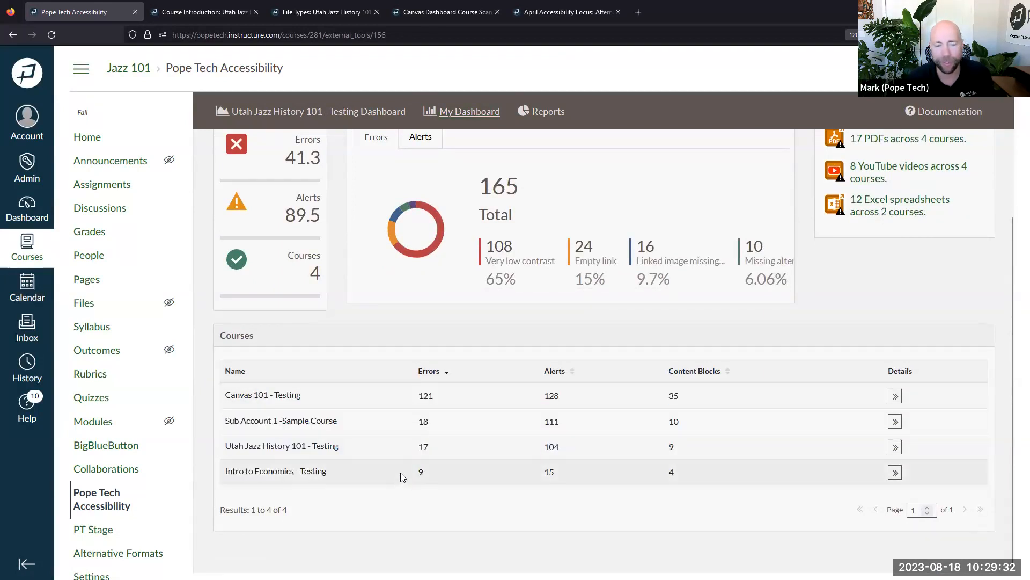
Open the Canvas 101 - Testing dashboard and edit its Other teaching and learning features page
left_click(895, 397)
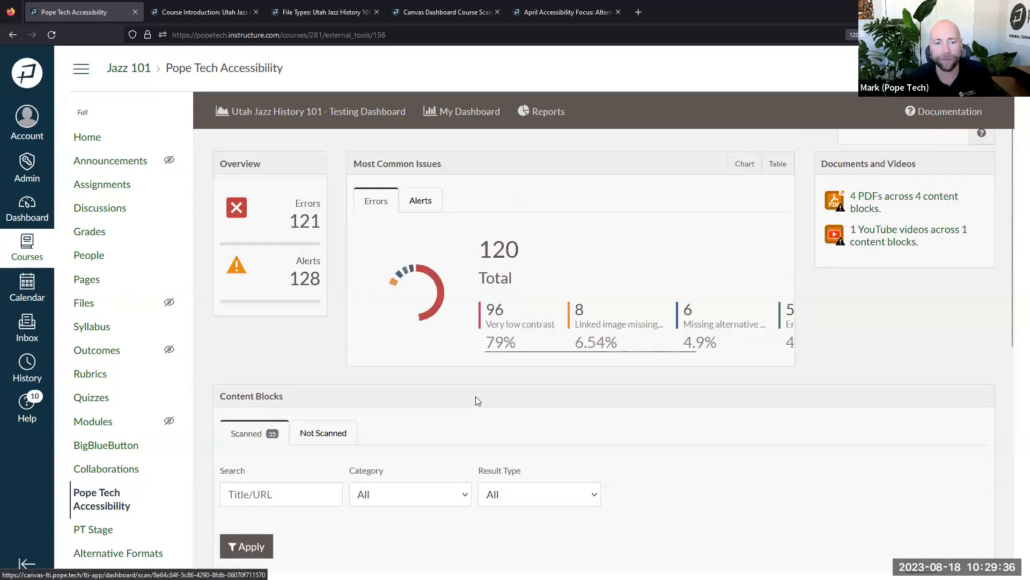
scroll(475, 396, "down", 7)
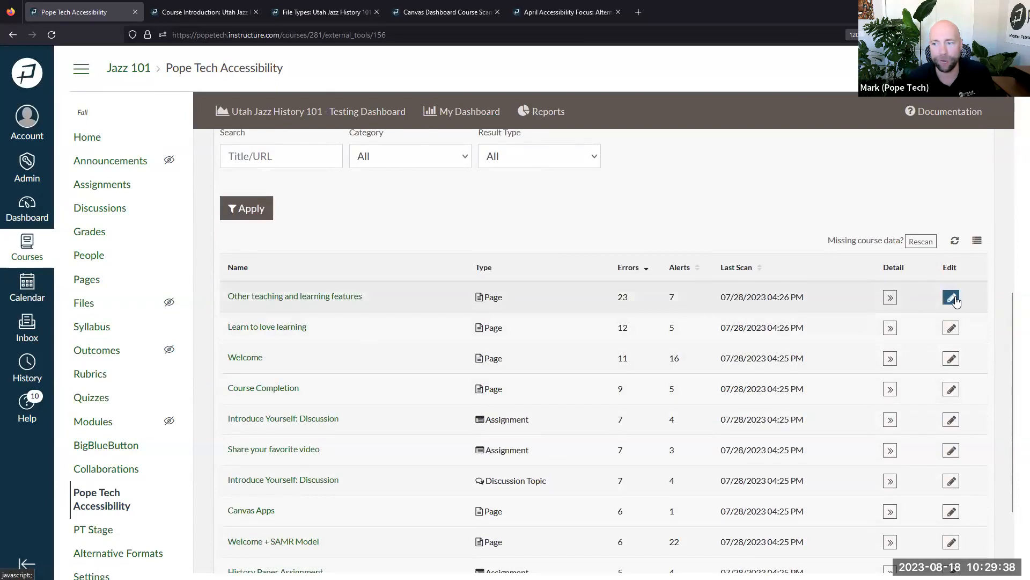
left_click(953, 298)
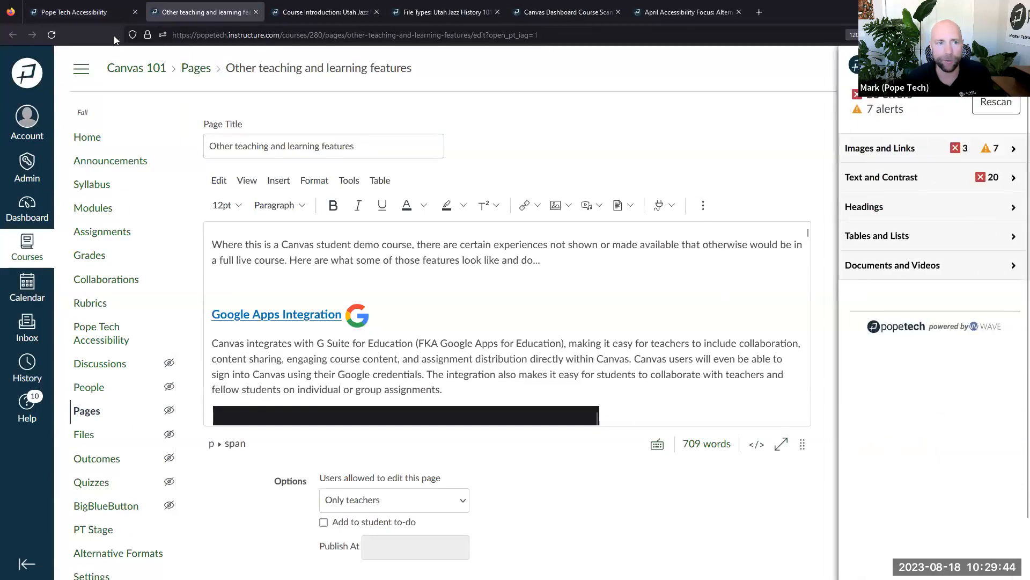
Return to Pope Tech and open the course Reports page
left_click(92, 14)
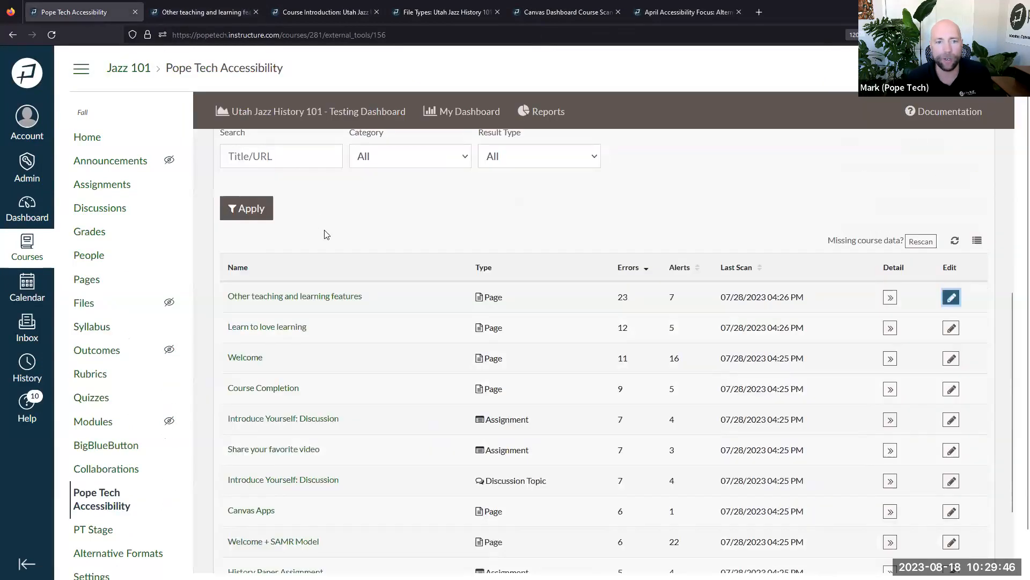
scroll(339, 271, "up", 1)
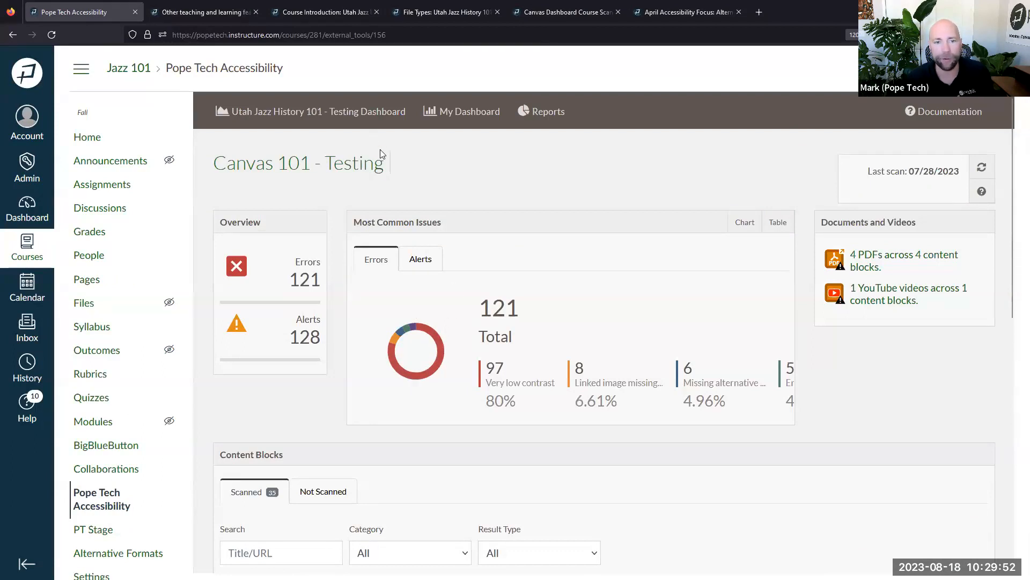
left_click(552, 119)
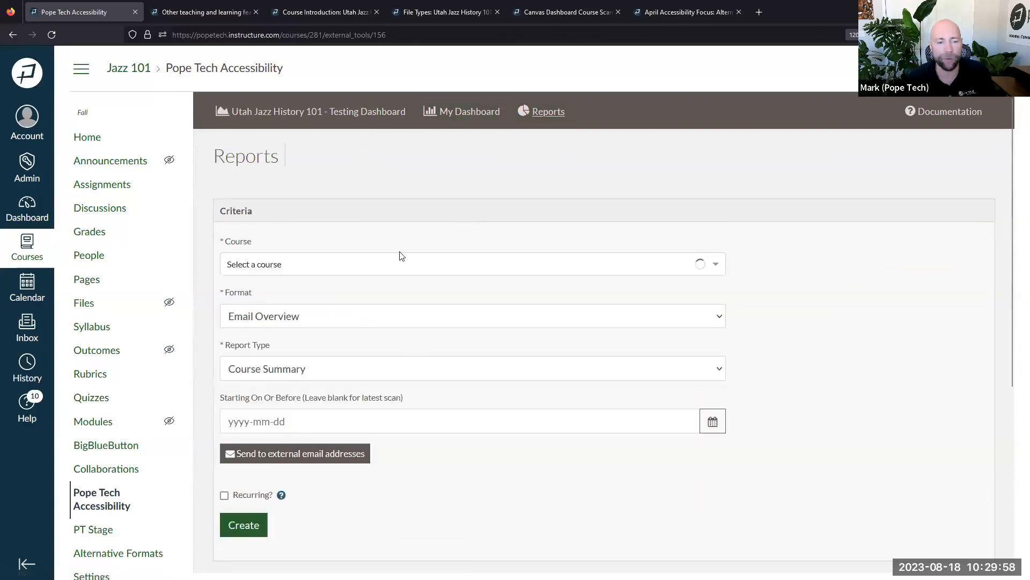
Choose Canvas 101 - Testing and make the report recur weekly
left_click(374, 272)
left_click(332, 290)
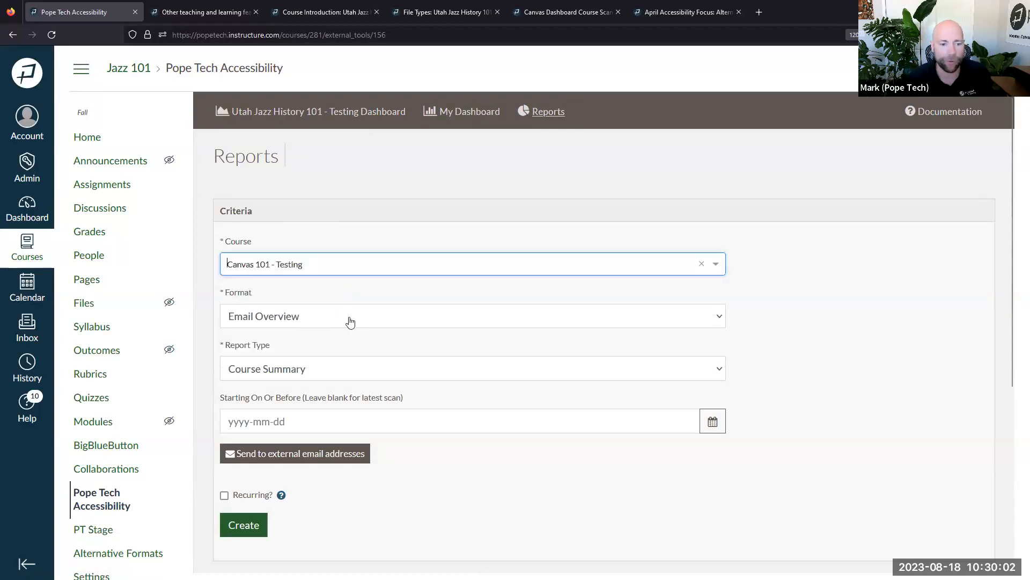
scroll(348, 300, "down", 2)
left_click(261, 428)
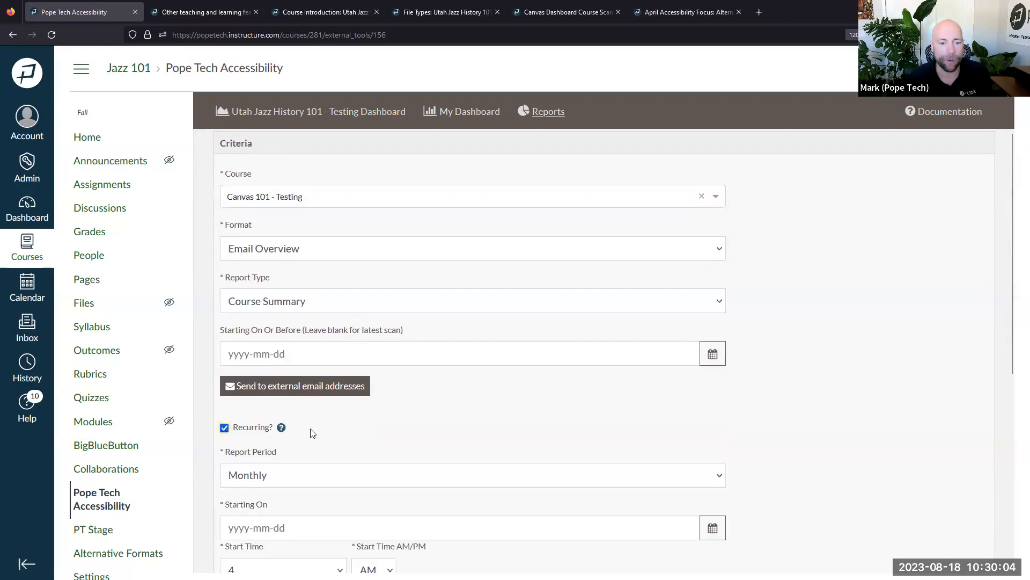
scroll(312, 433, "down", 3)
left_click(281, 348)
left_click(282, 398)
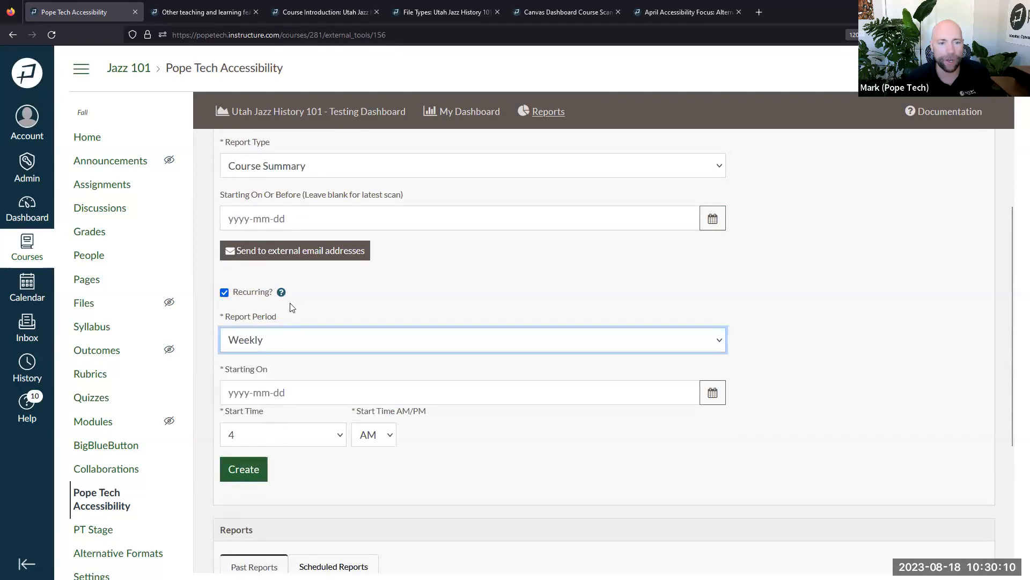
scroll(303, 313, "up", 3)
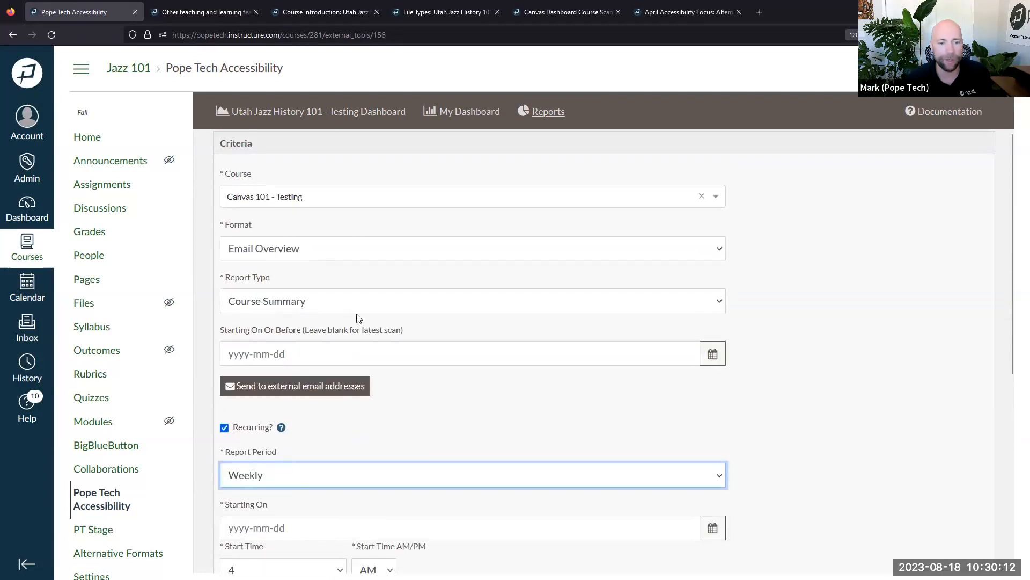
scroll(398, 322, "down", 3)
Add an external e-mail recipient for the report
left_click(325, 259)
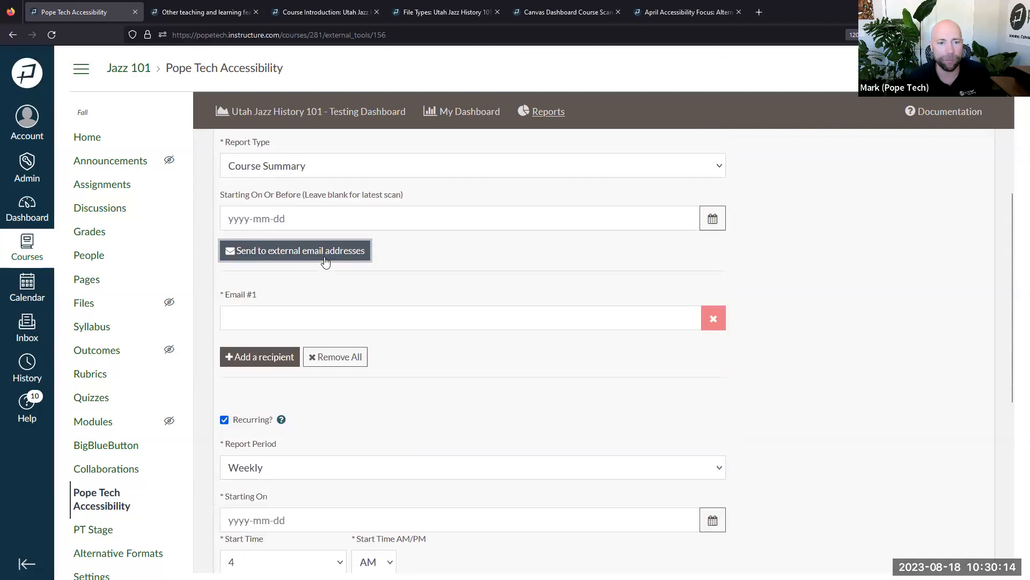
left_click(276, 320)
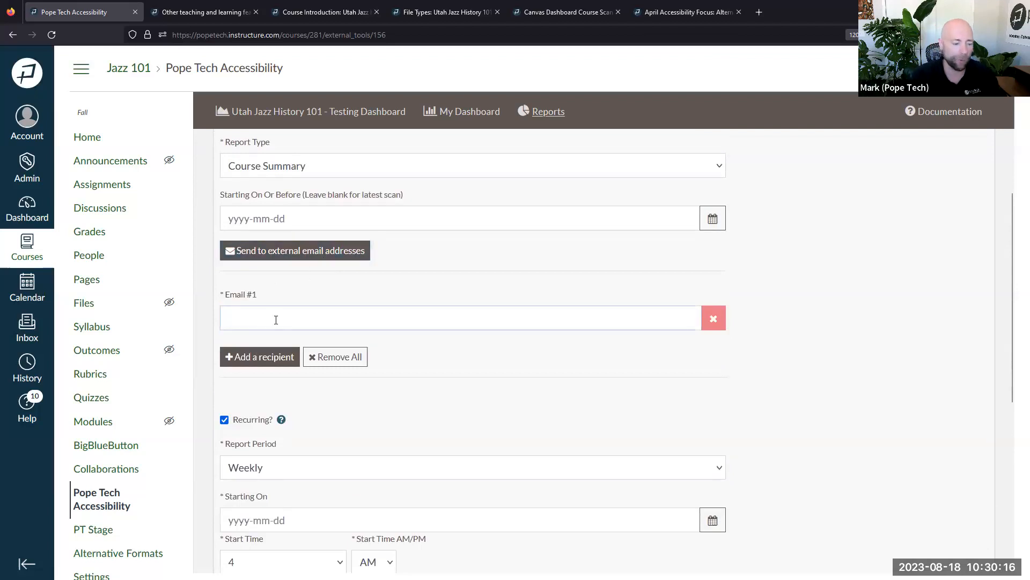
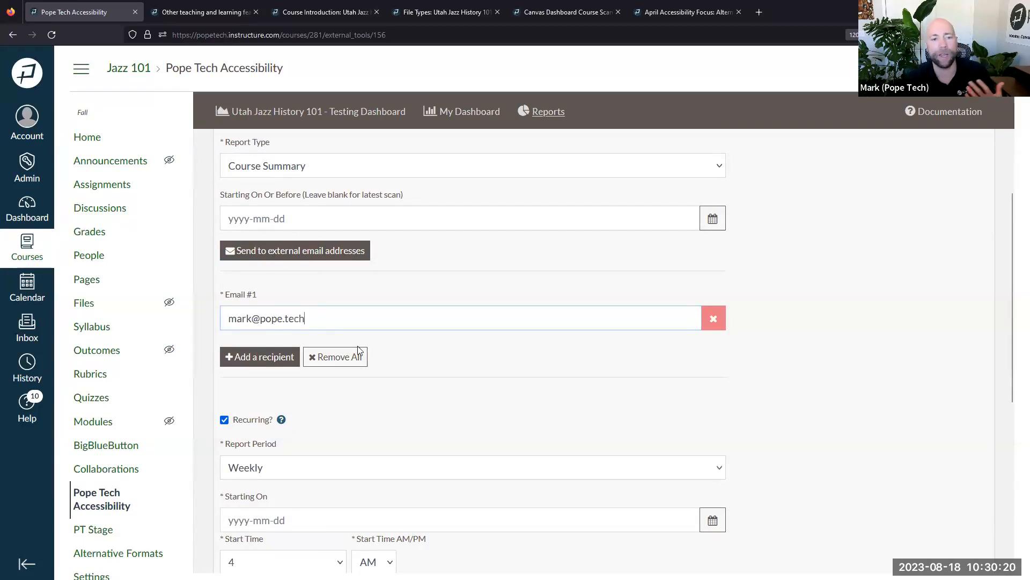
scroll(435, 351, "up", 4)
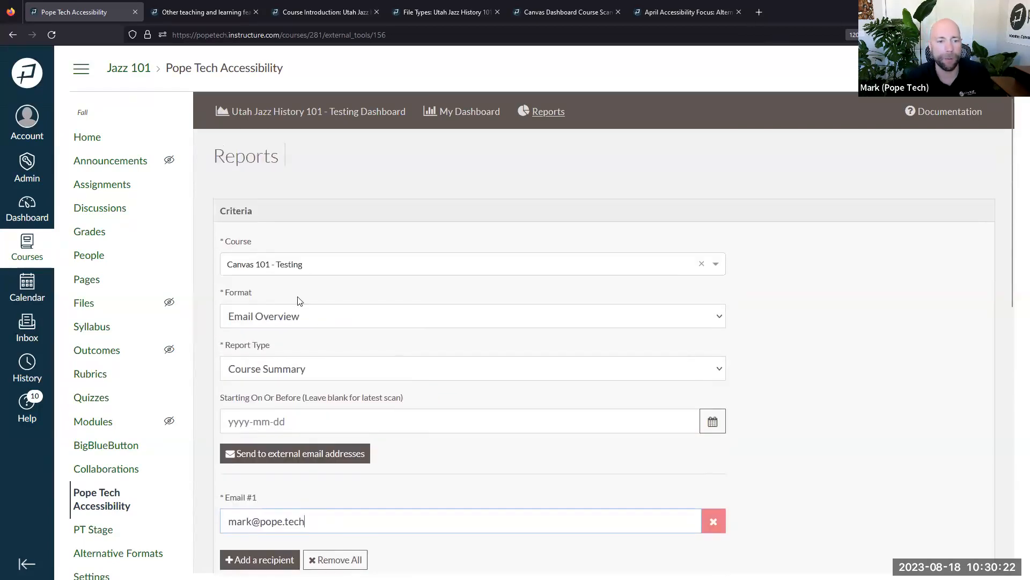
Set the report format to HTML and type to Course Detail, then open the Pope Tech documentation
left_click(310, 322)
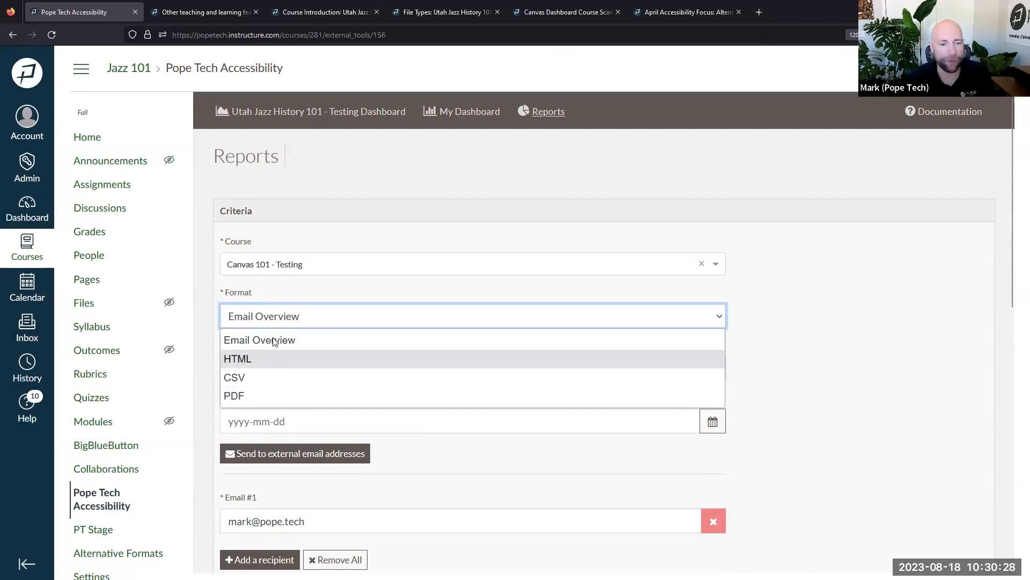
left_click(297, 291)
left_click(284, 321)
left_click(276, 357)
left_click(274, 371)
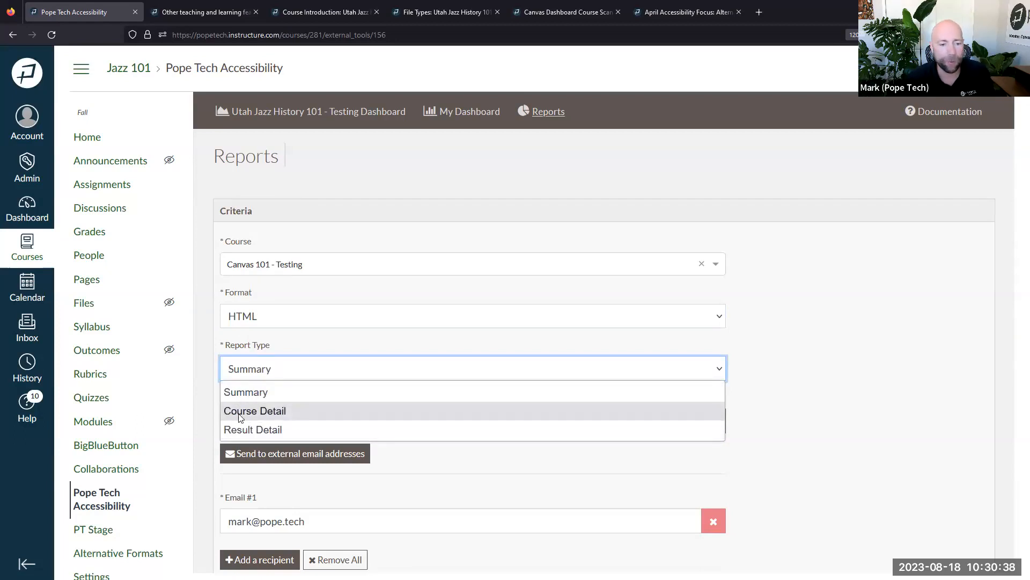
left_click(271, 411)
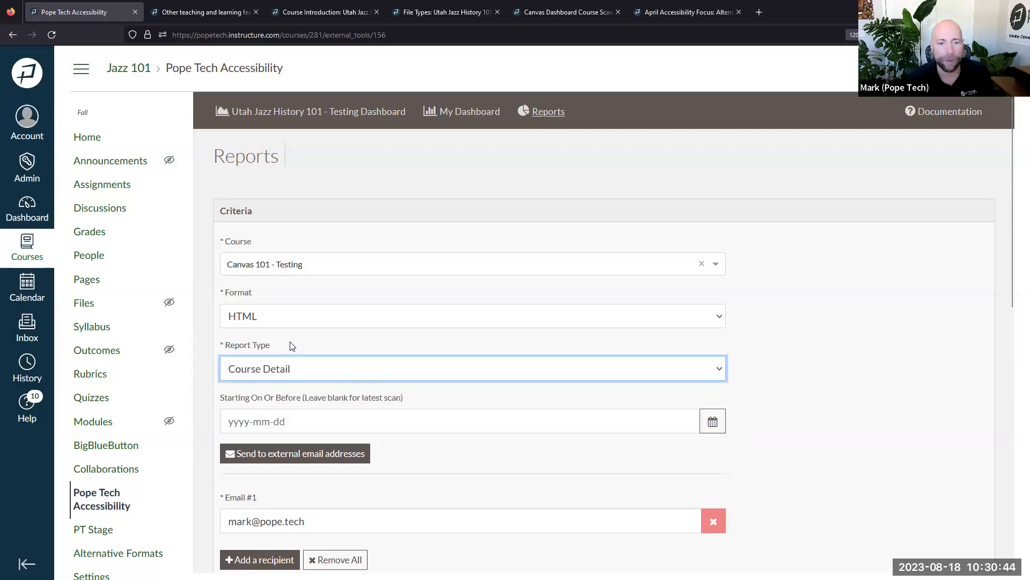
left_click(933, 114)
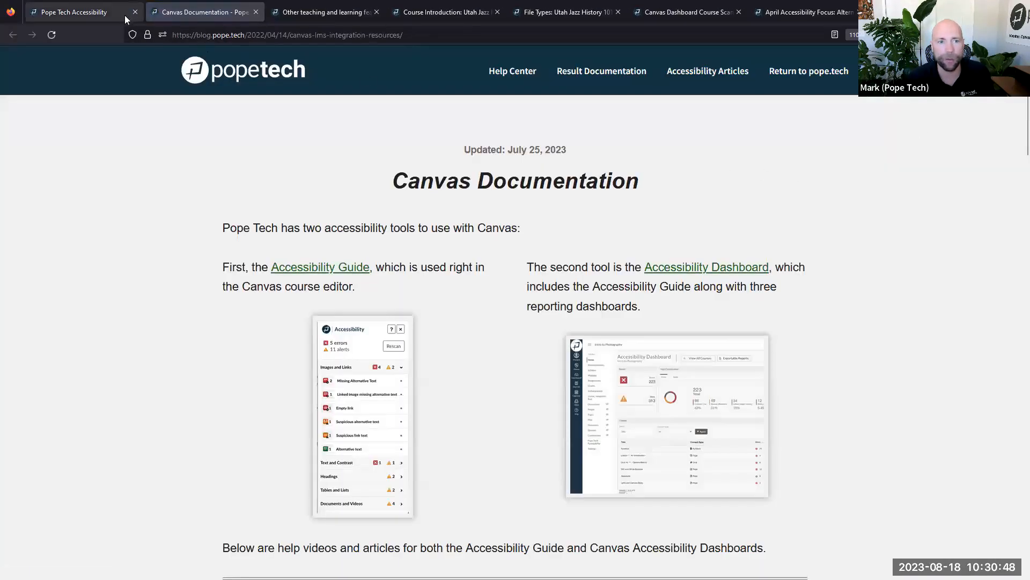
Browse the Accessibility Dashboard documentation cards, then return to the Canvas Reports form
left_click(705, 274)
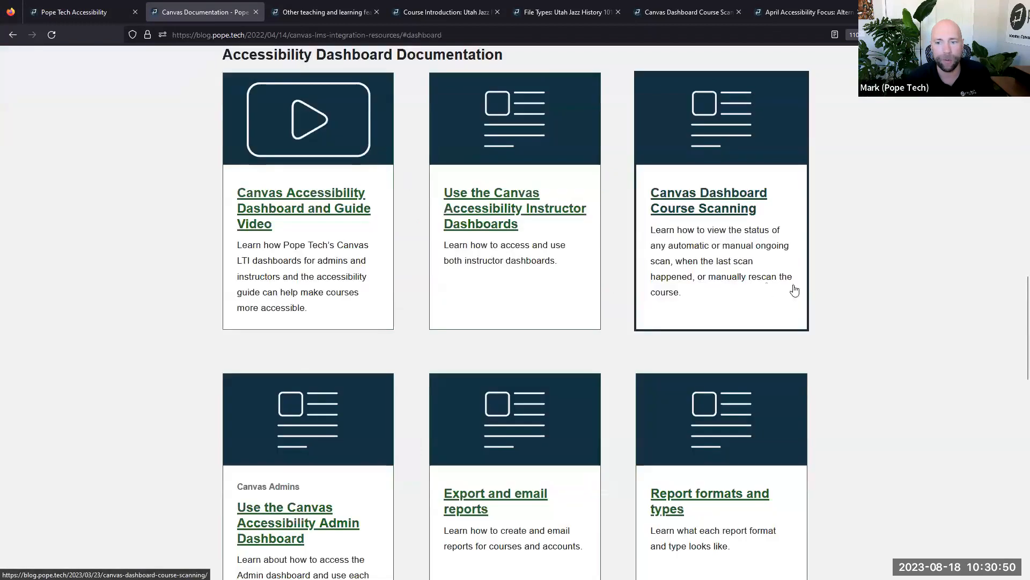
scroll(880, 295, "down", 4)
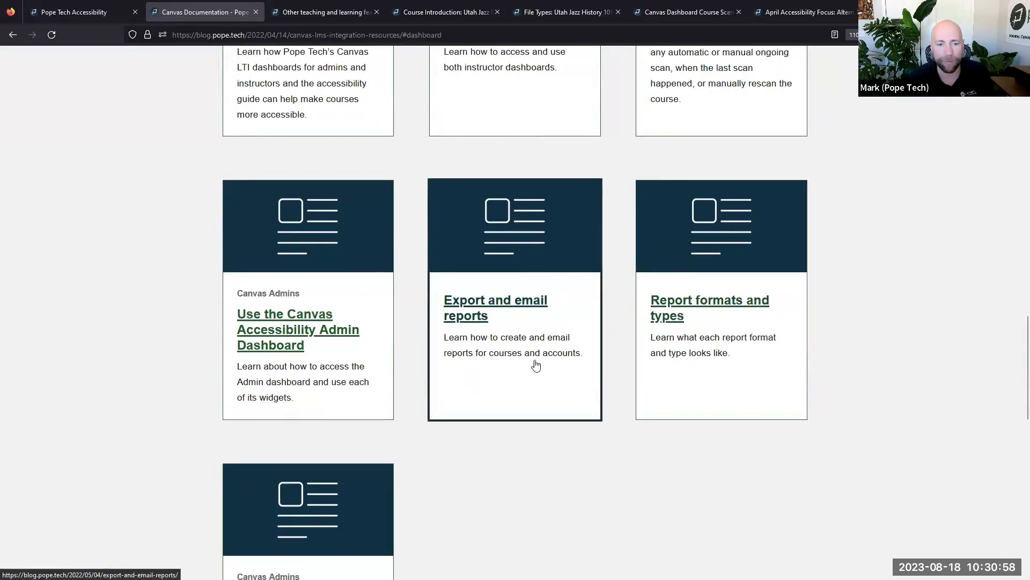
scroll(540, 370, "up", 3)
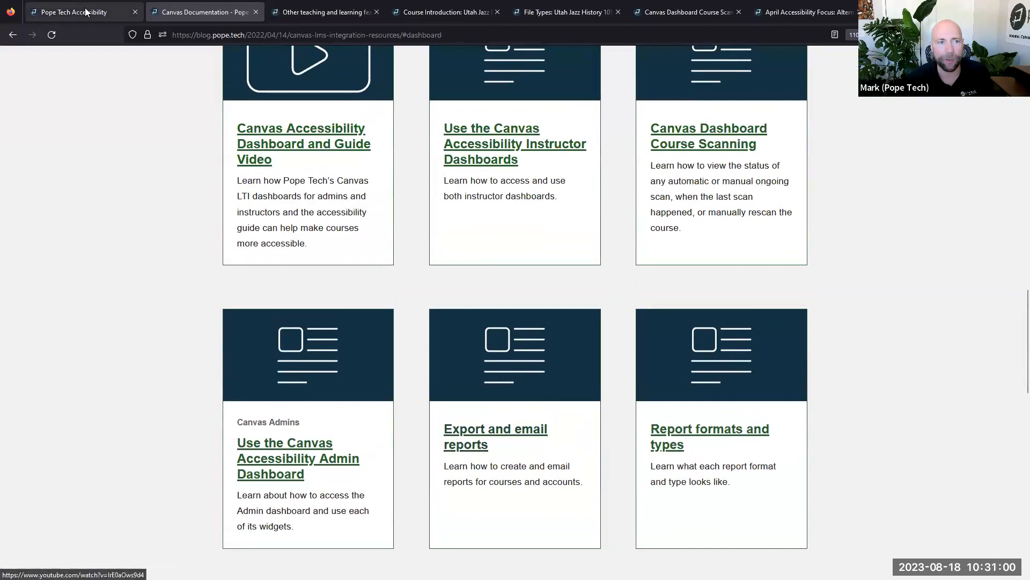
left_click(86, 12)
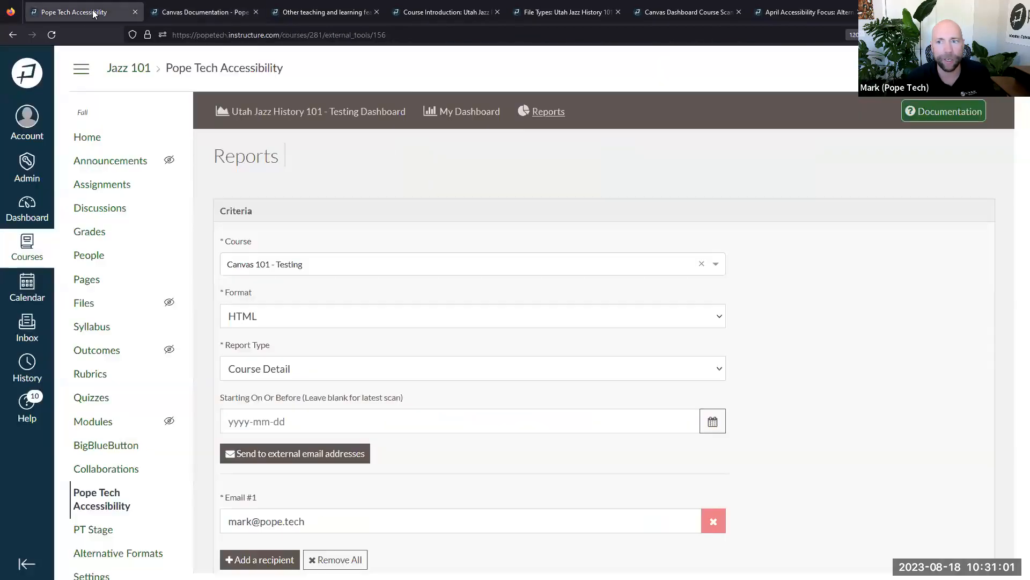
left_click(924, 114)
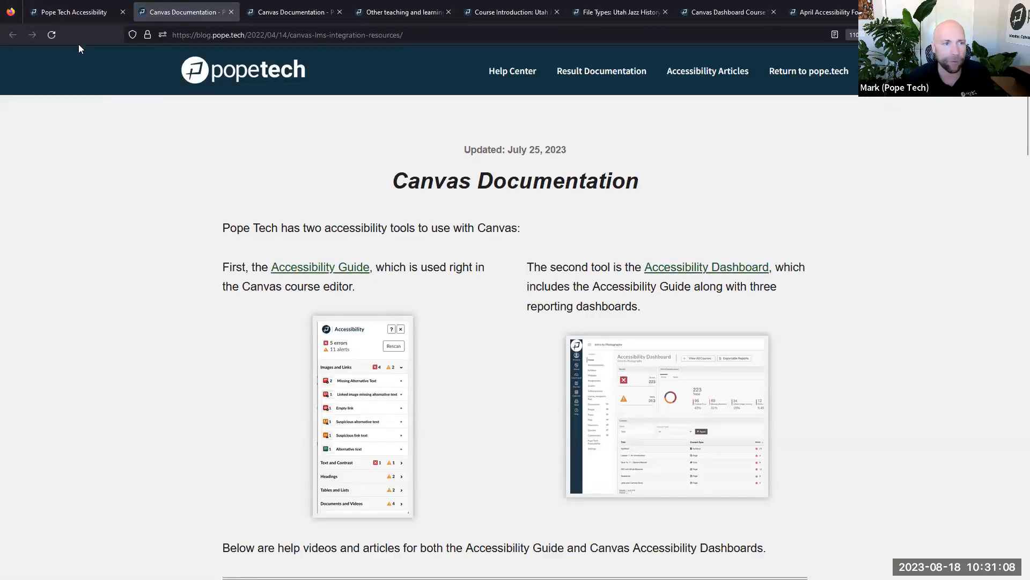
left_click(80, 11)
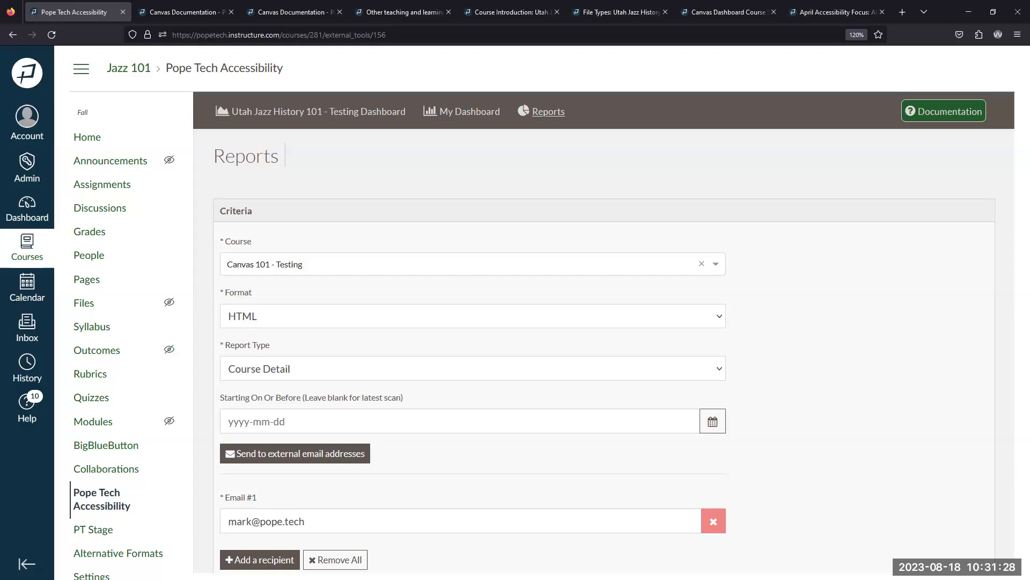
Open the Utah Jazz History 101 - Testing dashboard, review its Content Blocks, and start editing the Syllabus
left_click(303, 113)
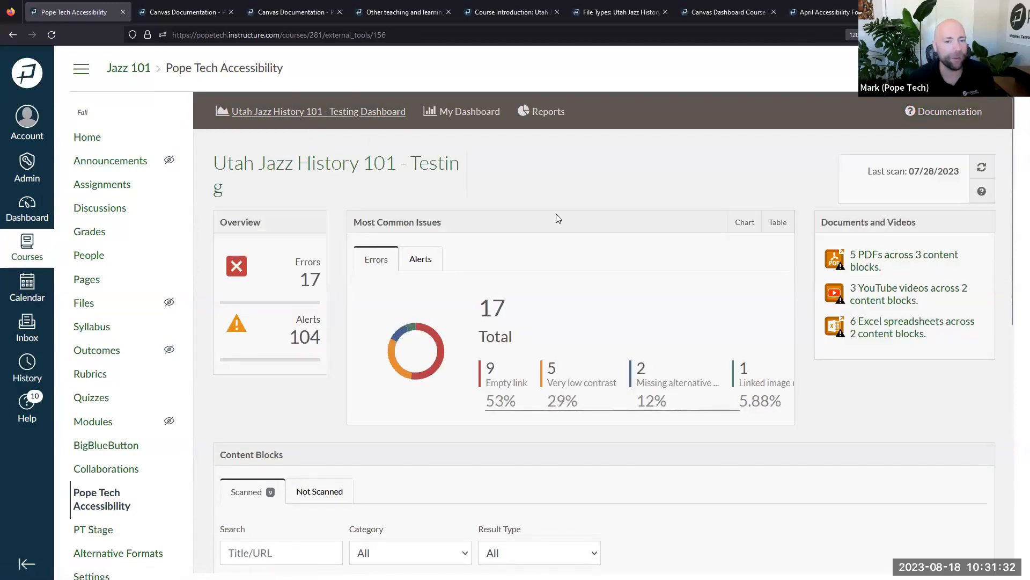
scroll(565, 223, "down", 6)
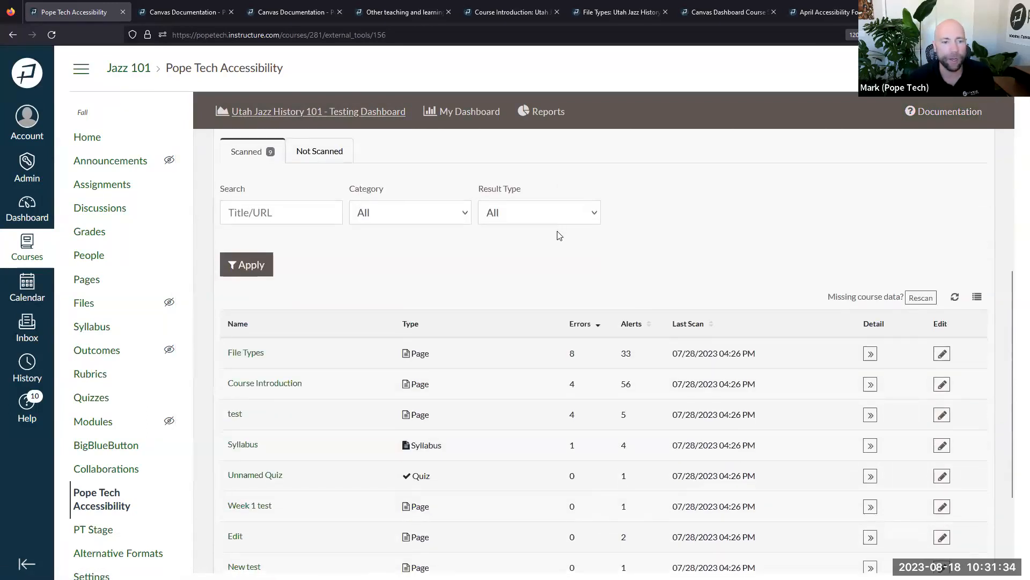
scroll(559, 235, "down", 2)
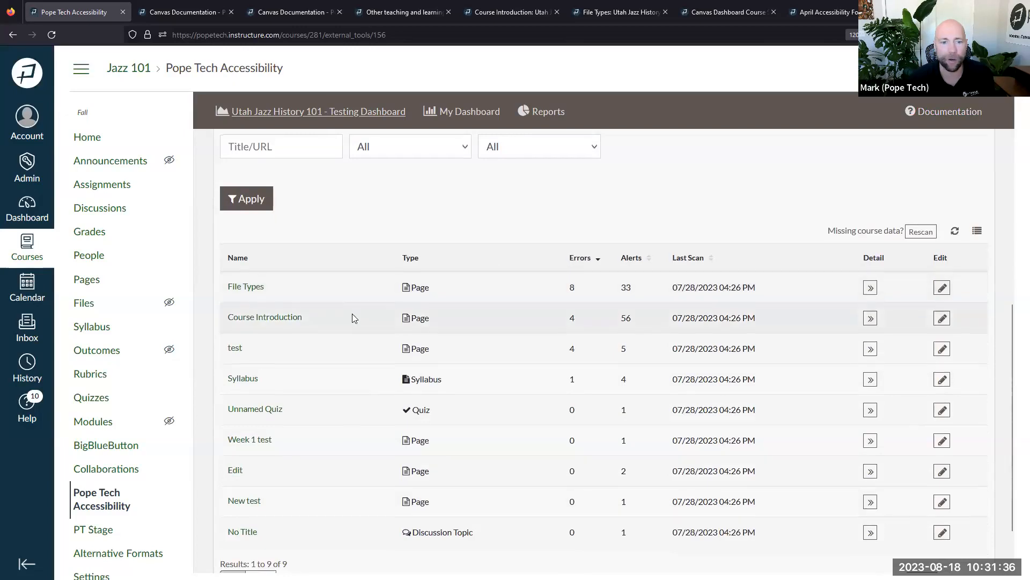
scroll(418, 237, "down", 2)
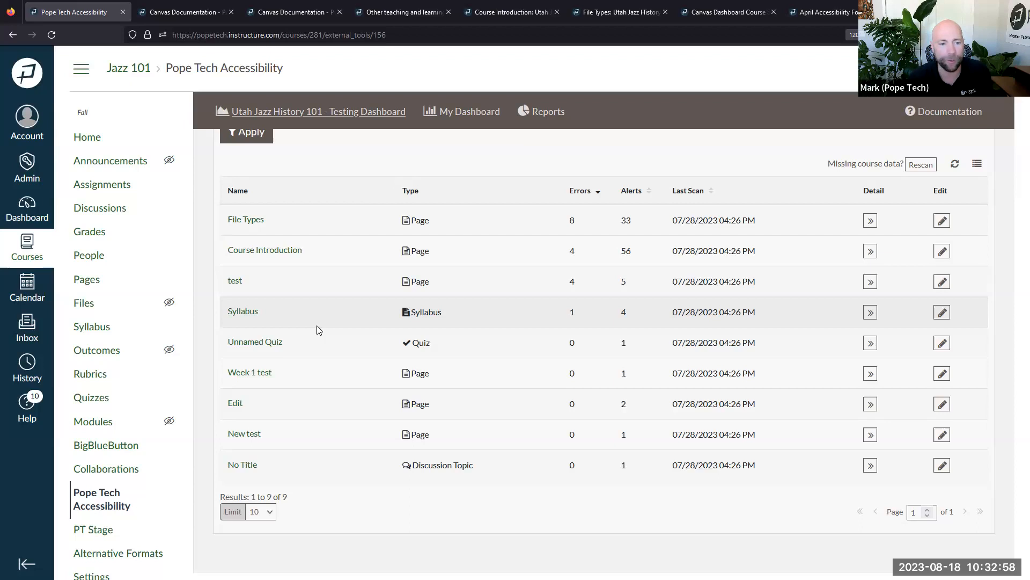
left_click(943, 316)
Open the Jazz 101 Course Syllabus in the rich content editor and scroll through its description
left_click(943, 316)
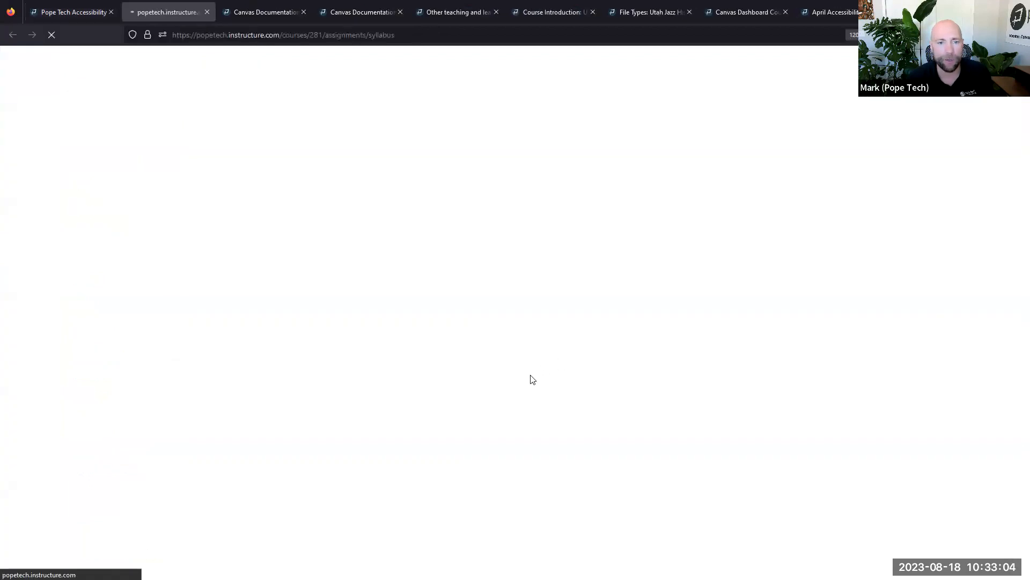
left_click(822, 125)
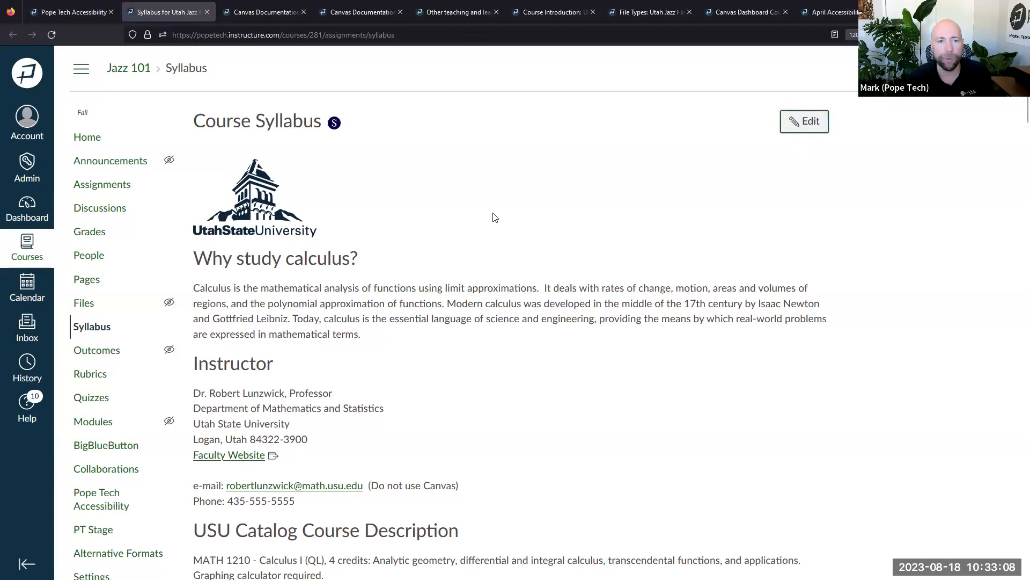
left_click(808, 123)
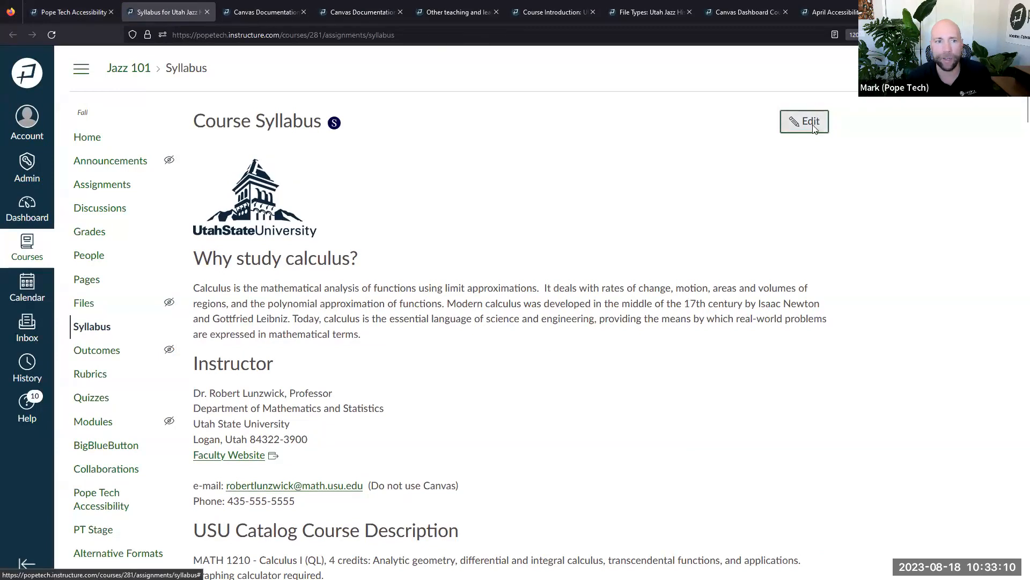
scroll(661, 298, "down", 5)
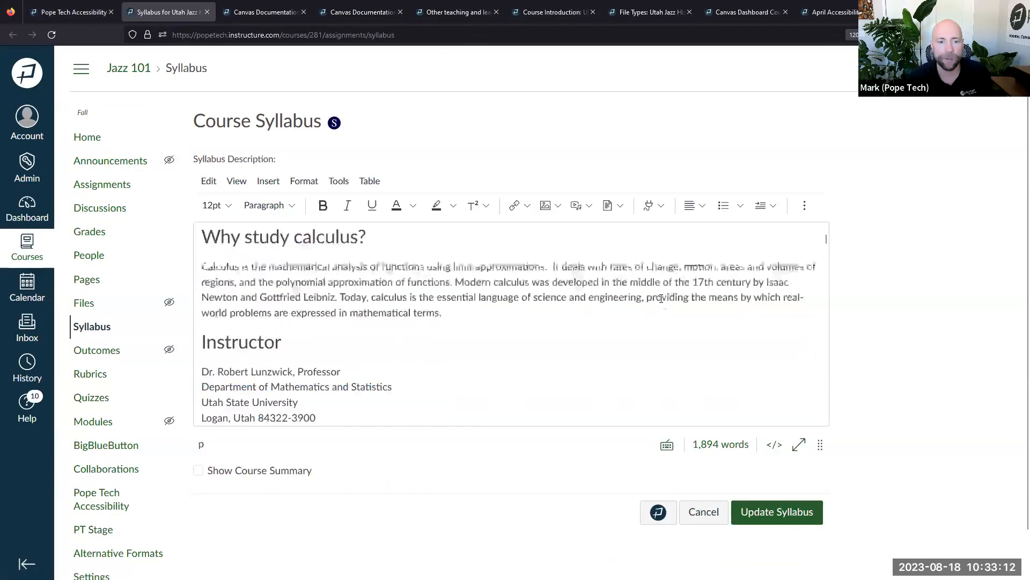
scroll(661, 299, "down", 3)
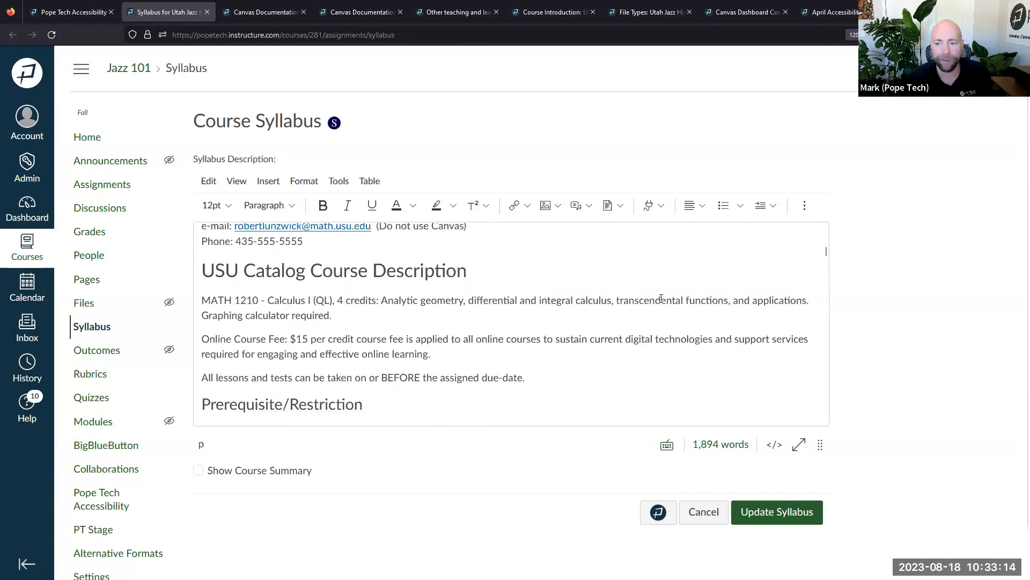
scroll(661, 299, "up", 3)
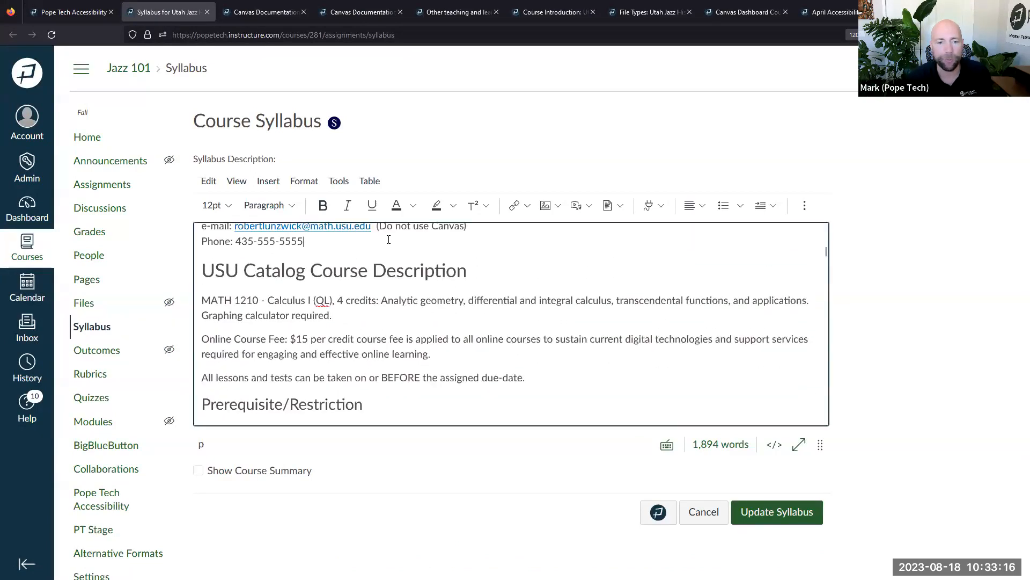
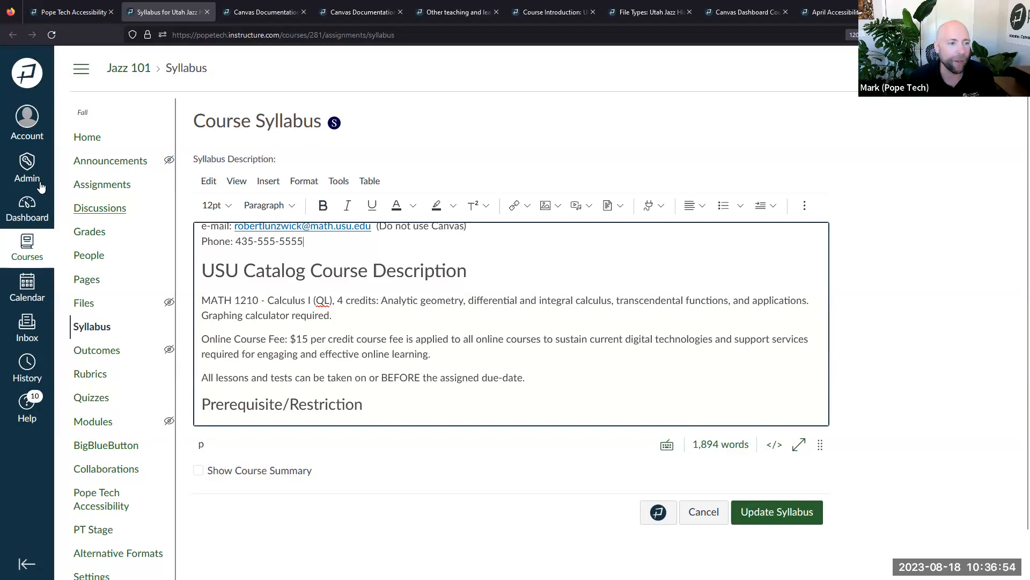
Open the Pope Tech Accessibility dashboard for the Conferences 23 account
left_click(23, 180)
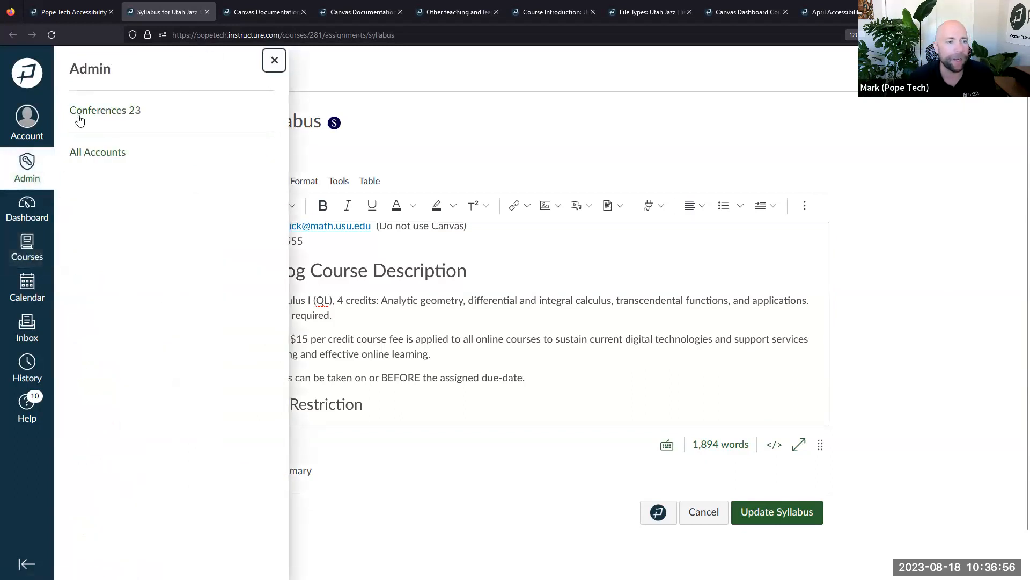
left_click(86, 116)
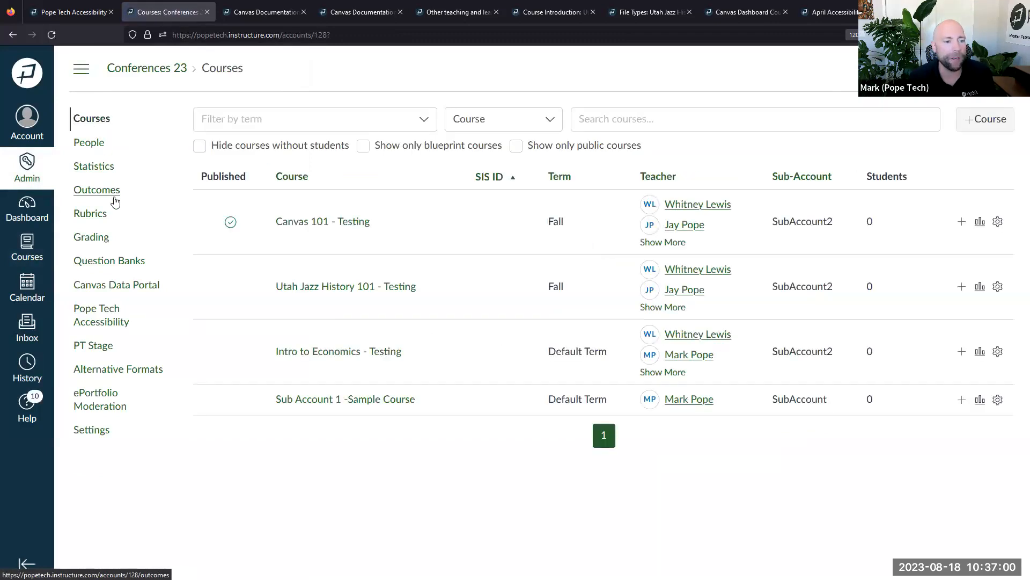
left_click(107, 321)
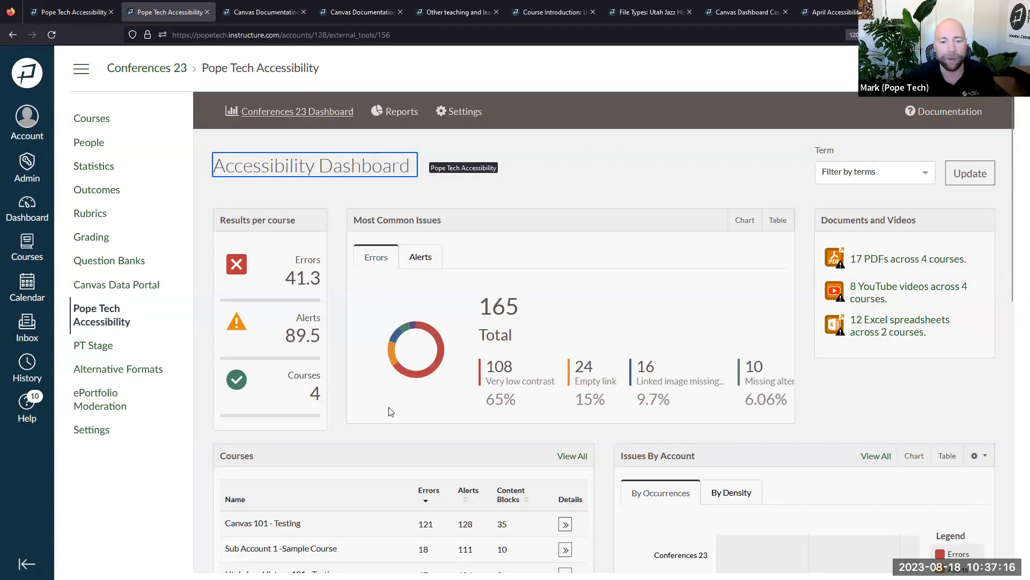
Scroll through the dashboard's summary of 165 errors across 4 courses and its charts
scroll(390, 411, "down", 5)
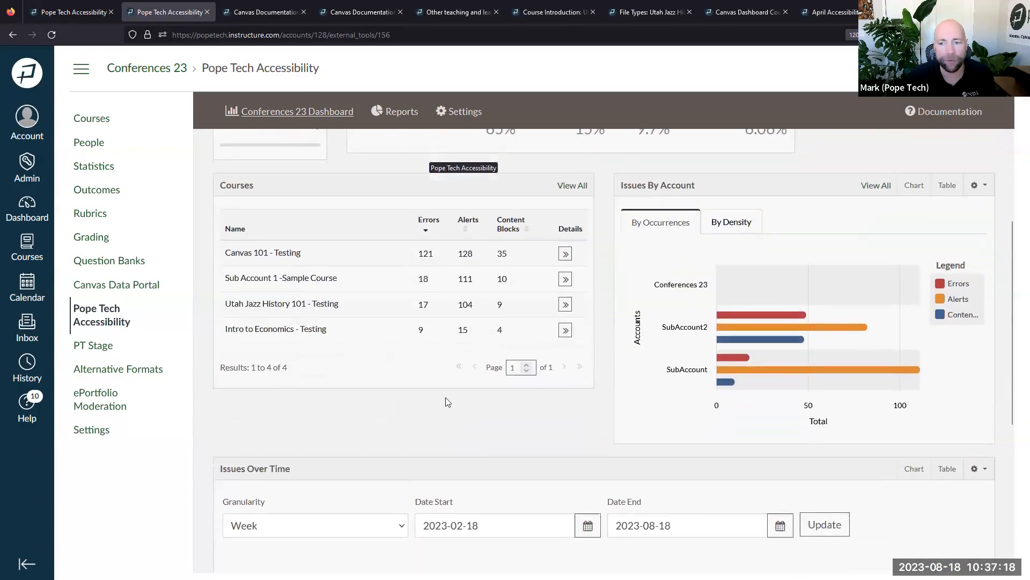
scroll(611, 387, "up", 5)
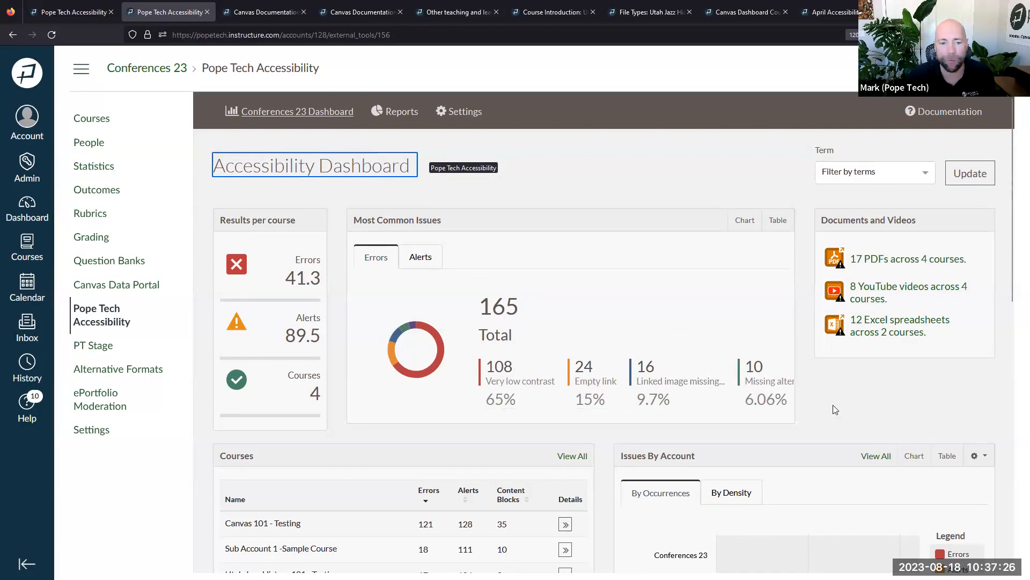
scroll(832, 404, "down", 2)
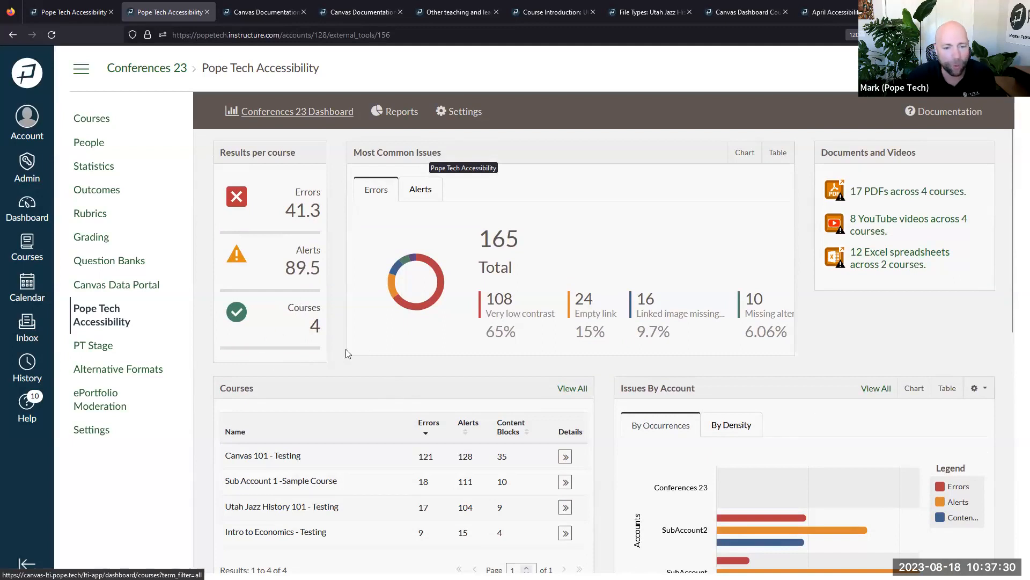
scroll(383, 380, "down", 3)
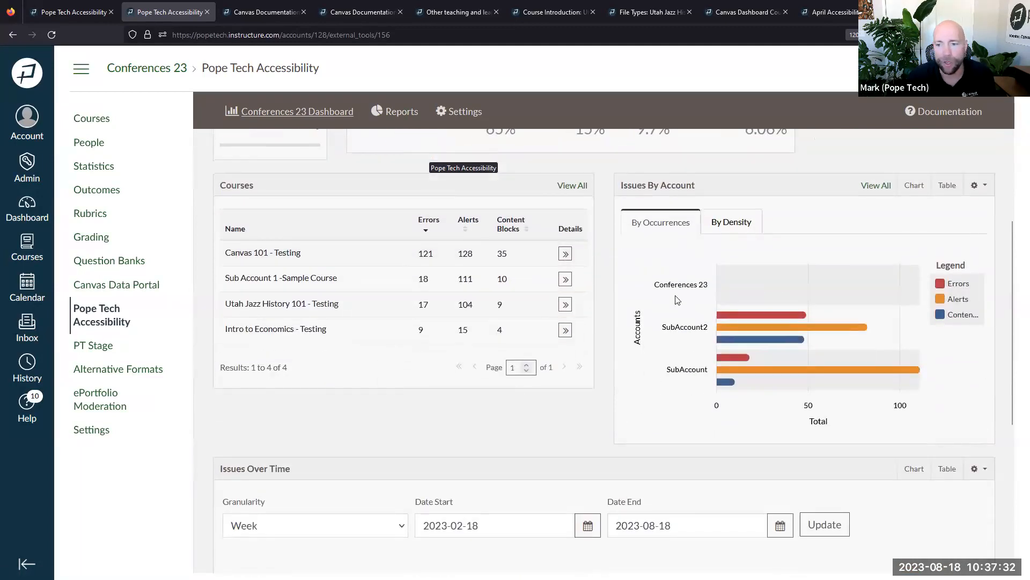
left_click_drag(671, 285, 701, 361)
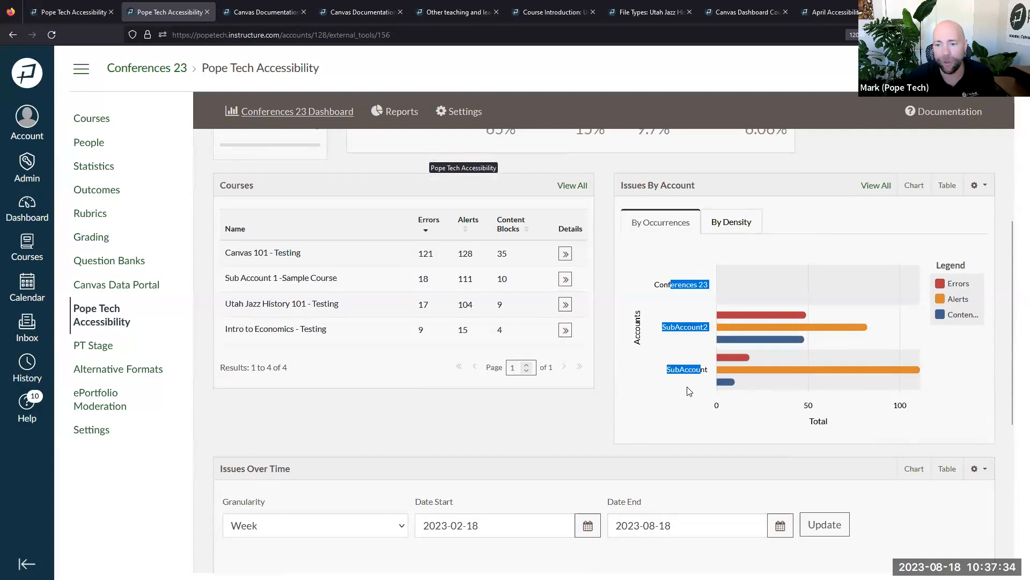
left_click(687, 387)
scroll(752, 300, "up", 1)
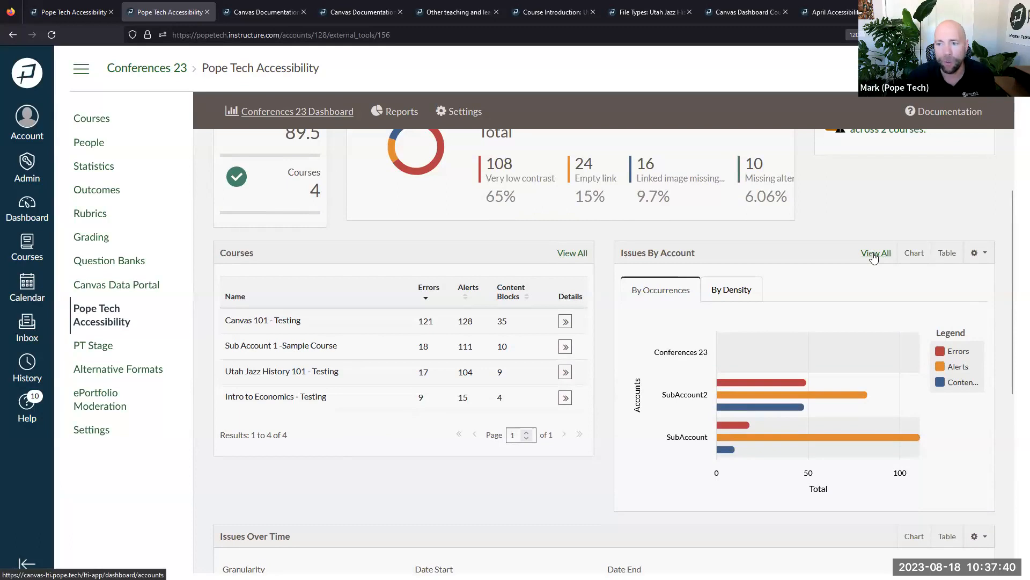
Filter the full Issues By Account report to SubAccount1 and SubAccount, dropping Conferences 23
left_click(873, 255)
left_click(333, 294)
left_click(322, 316)
left_click(346, 294)
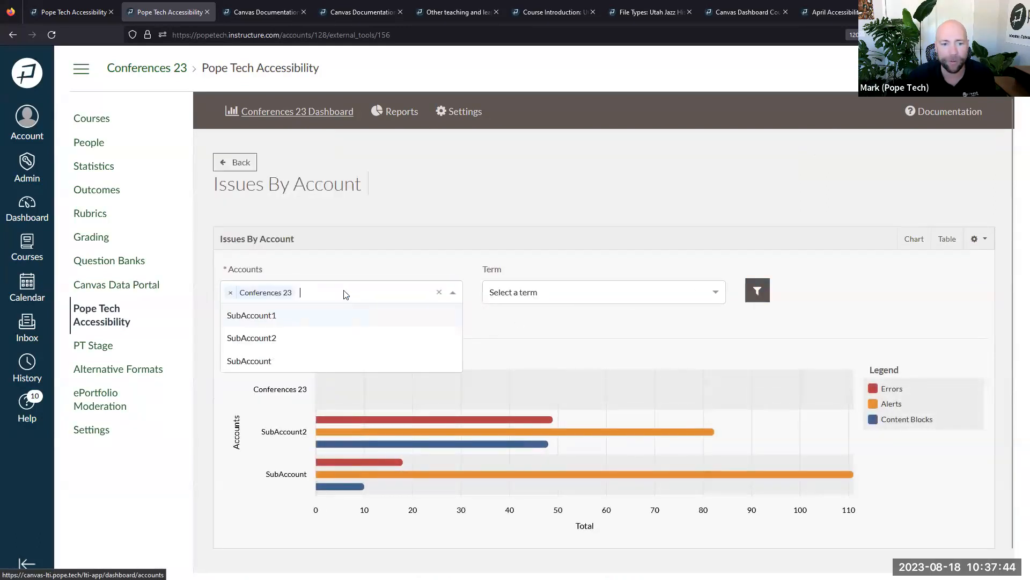
left_click(231, 292)
left_click(273, 339)
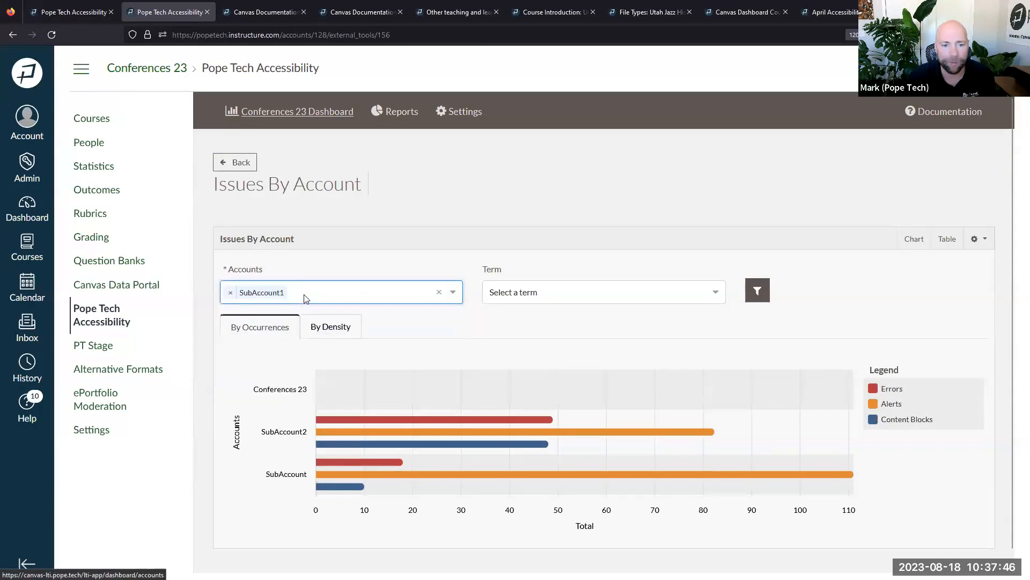
left_click(304, 299)
left_click(275, 360)
left_click(756, 295)
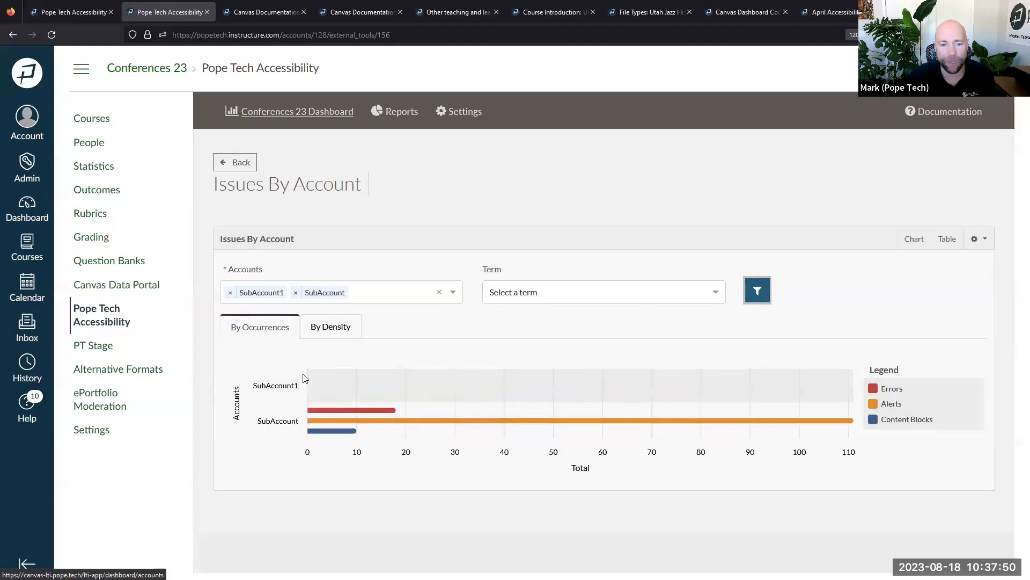
left_click_drag(294, 384, 323, 383)
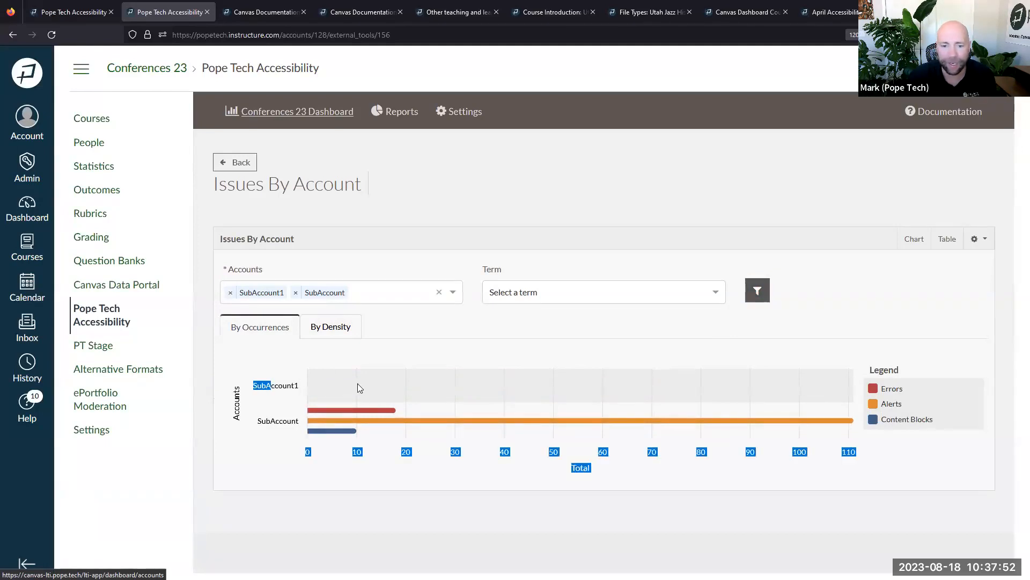
Return to the Conferences 23 dashboard and review its weekly Issues Over Time chart
left_click(327, 123)
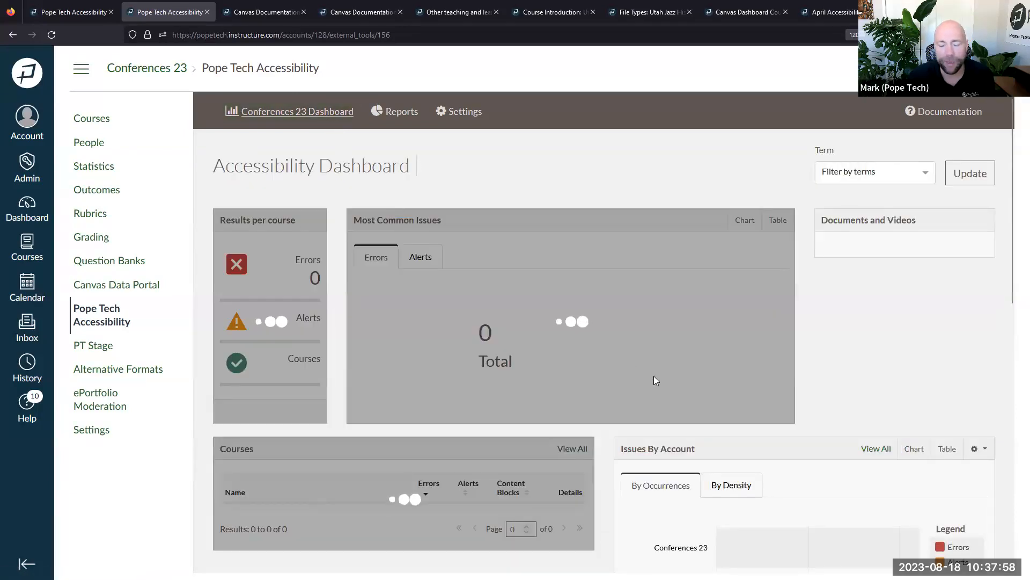
scroll(654, 376, "down", 5)
scroll(654, 380, "down", 5)
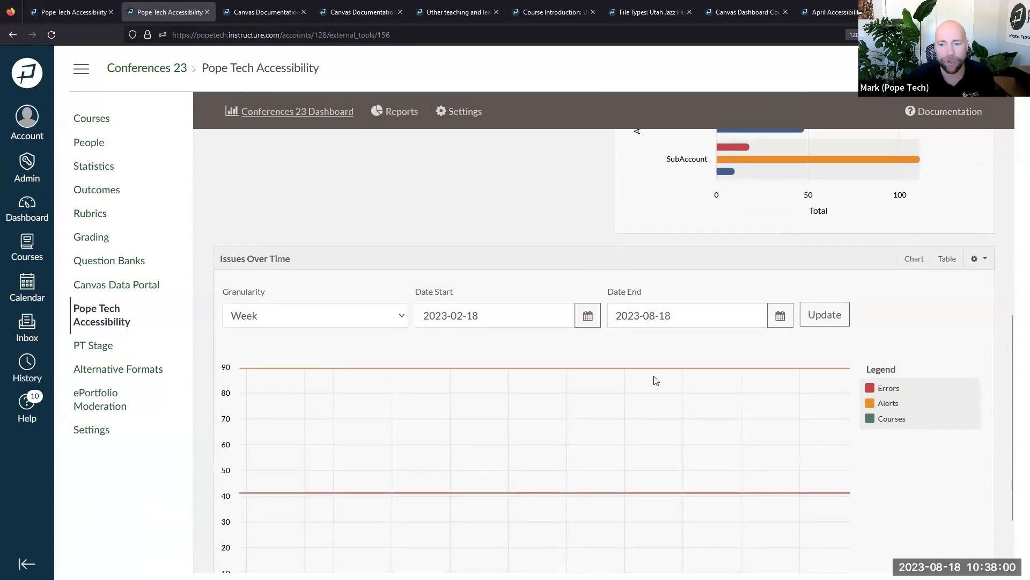
mouse_move(294, 365)
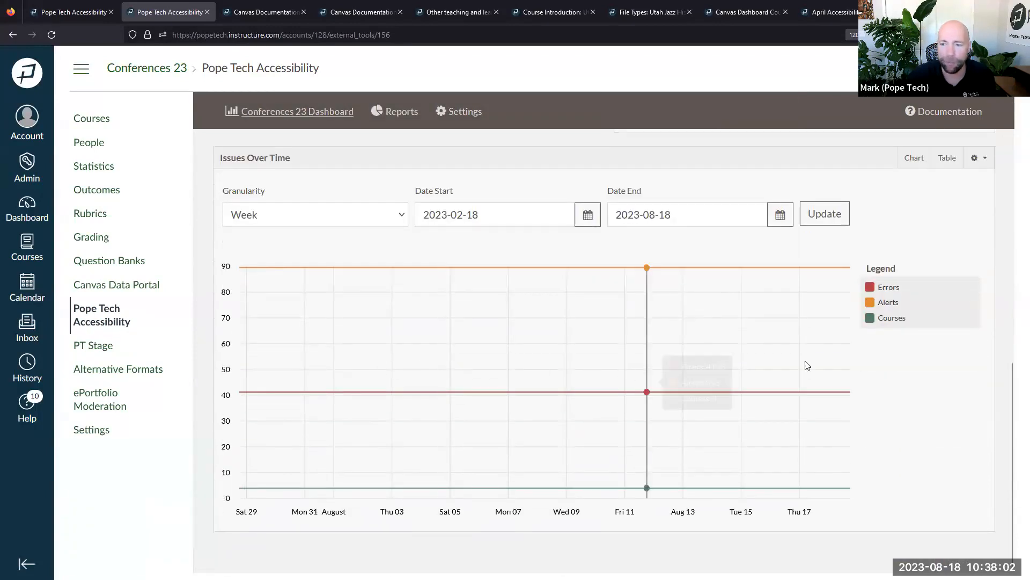
mouse_move(838, 362)
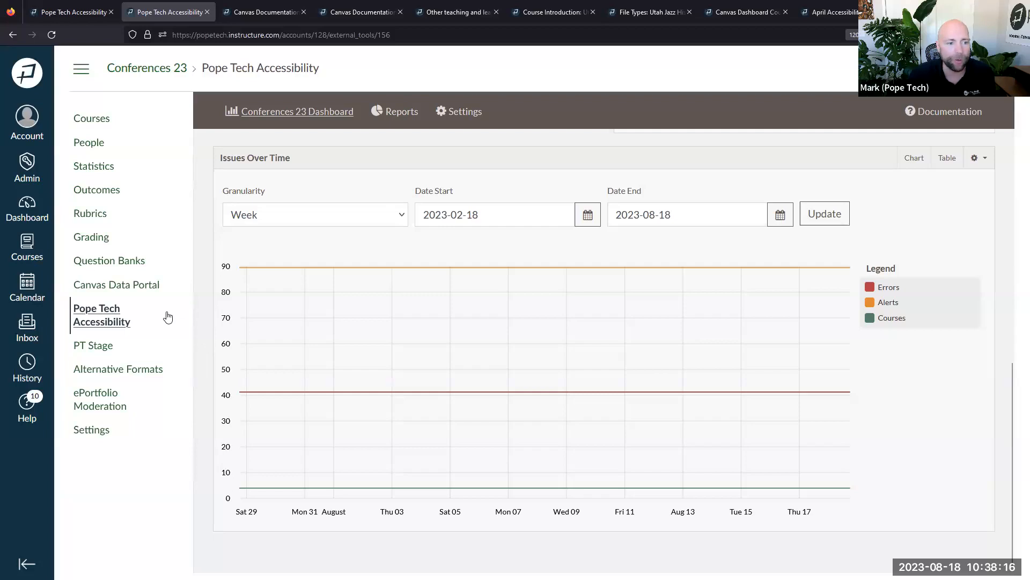
left_click(43, 155)
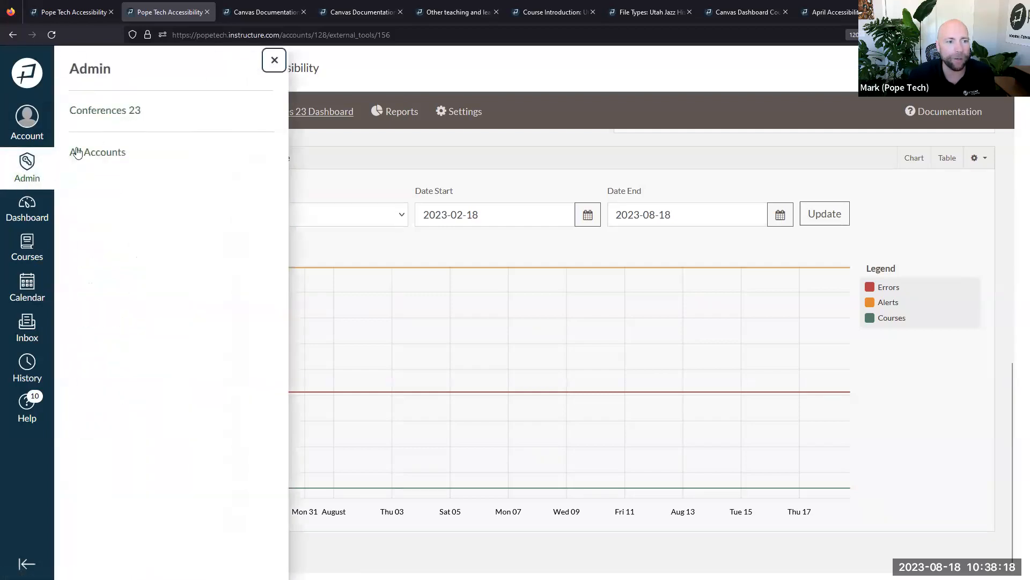
left_click(89, 115)
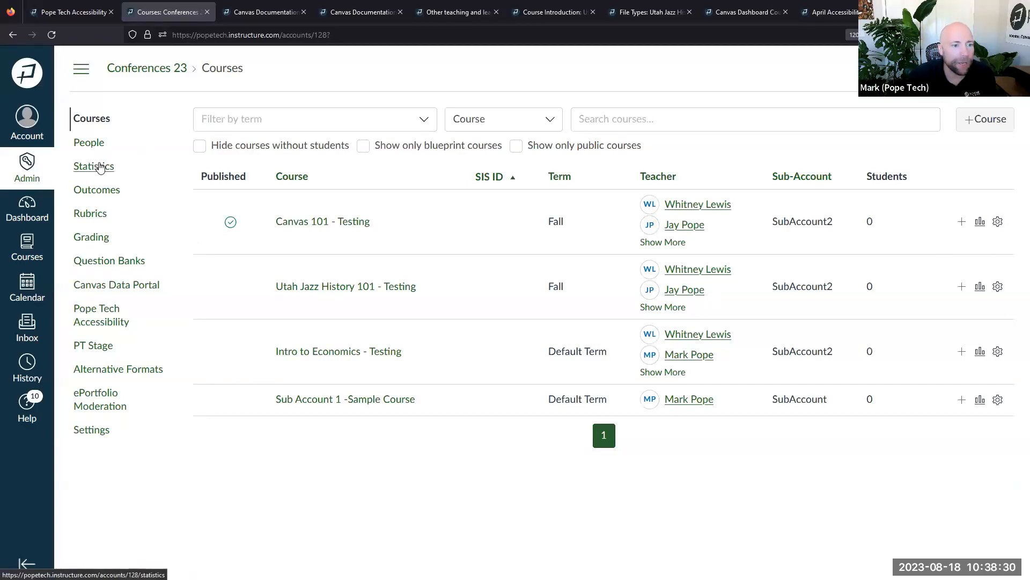
left_click(28, 177)
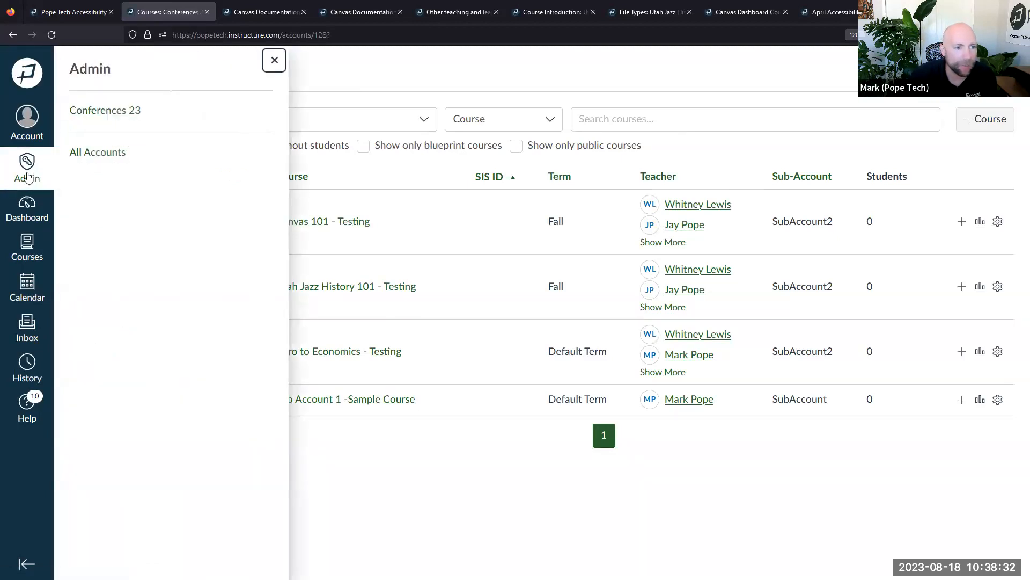
left_click(88, 152)
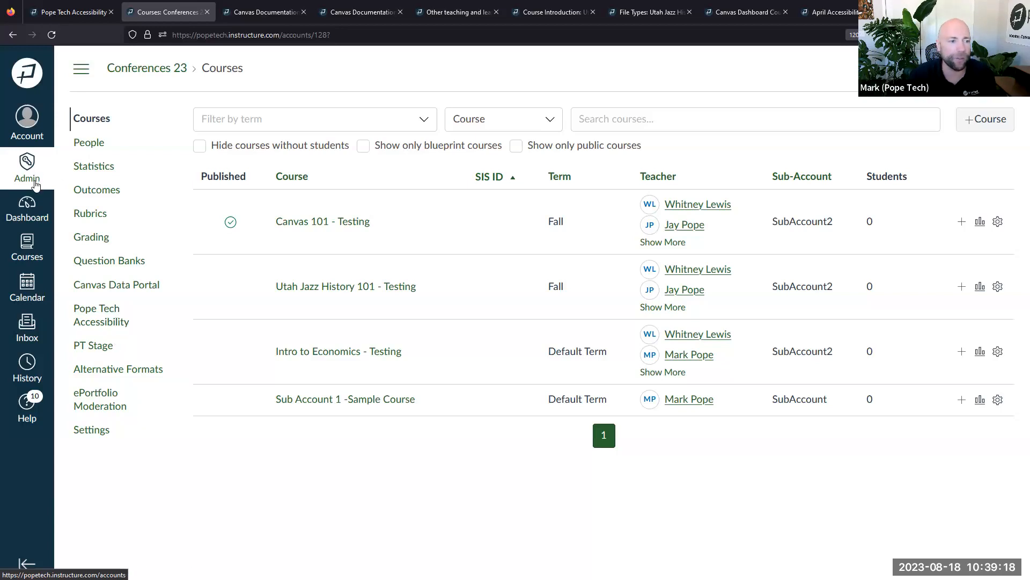
left_click(93, 310)
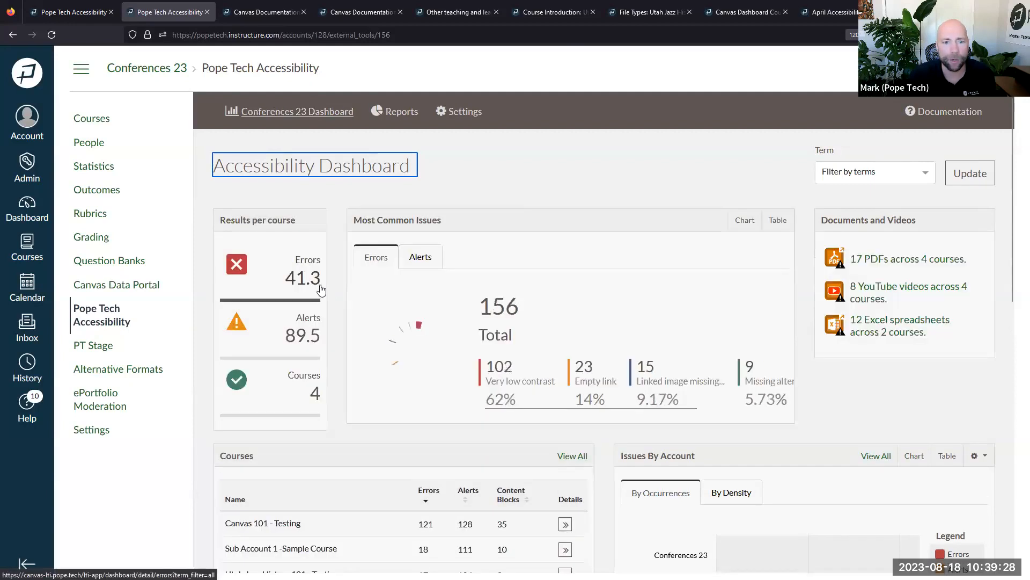
Open the detailed list of error types from the Errors card
scroll(351, 300, "down", 5)
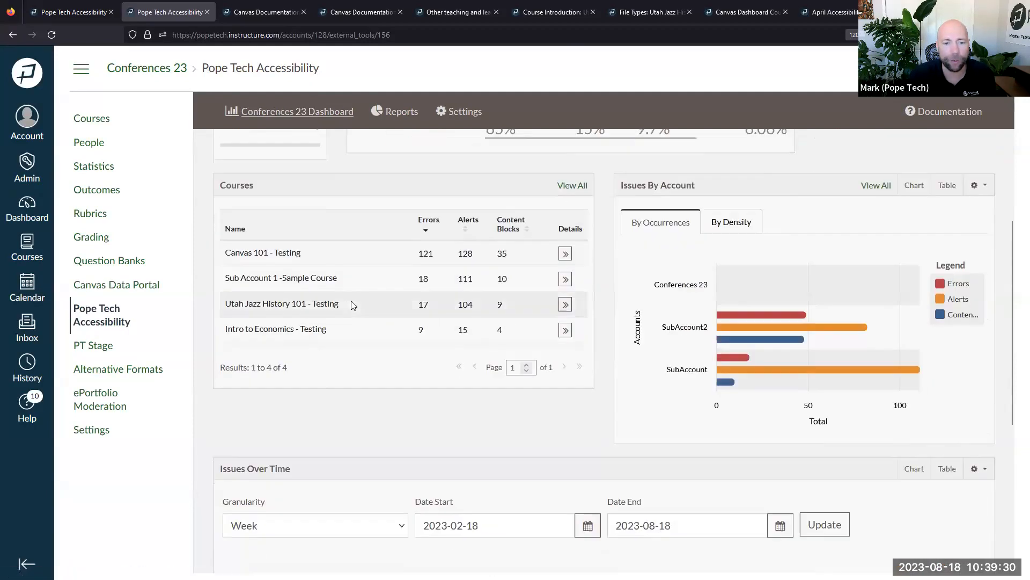
scroll(569, 263, "up", 5)
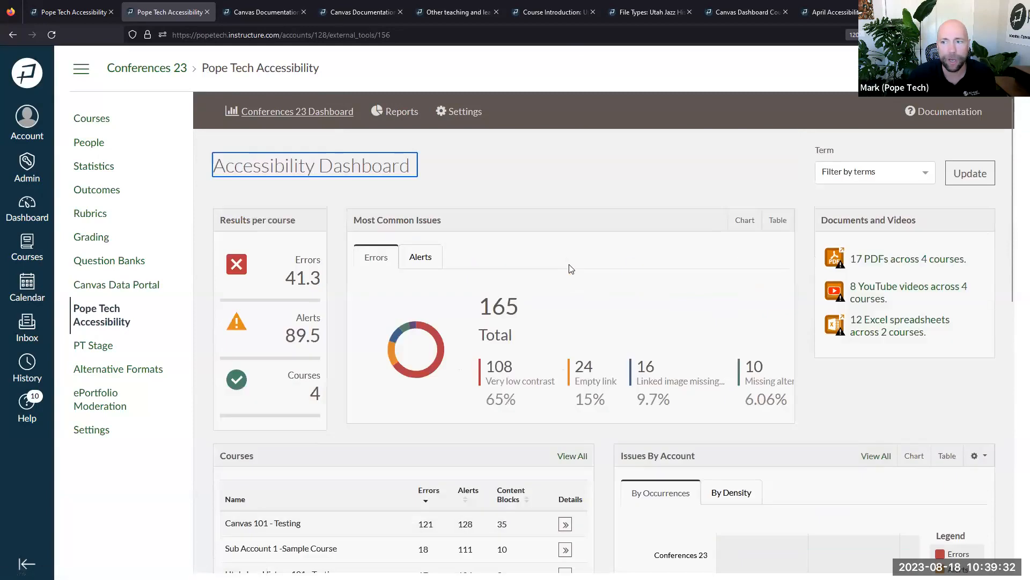
left_click(880, 173)
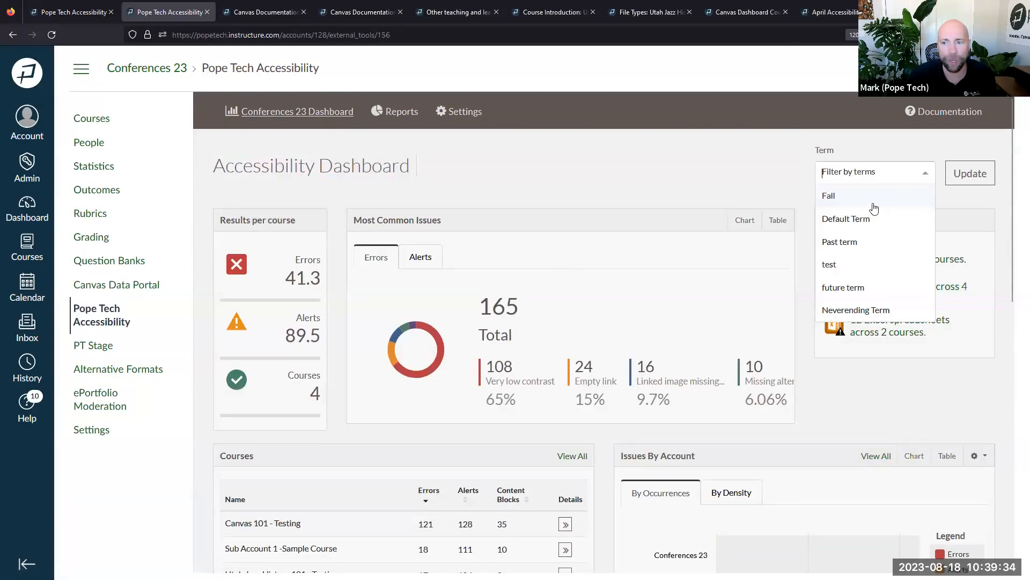
left_click(742, 182)
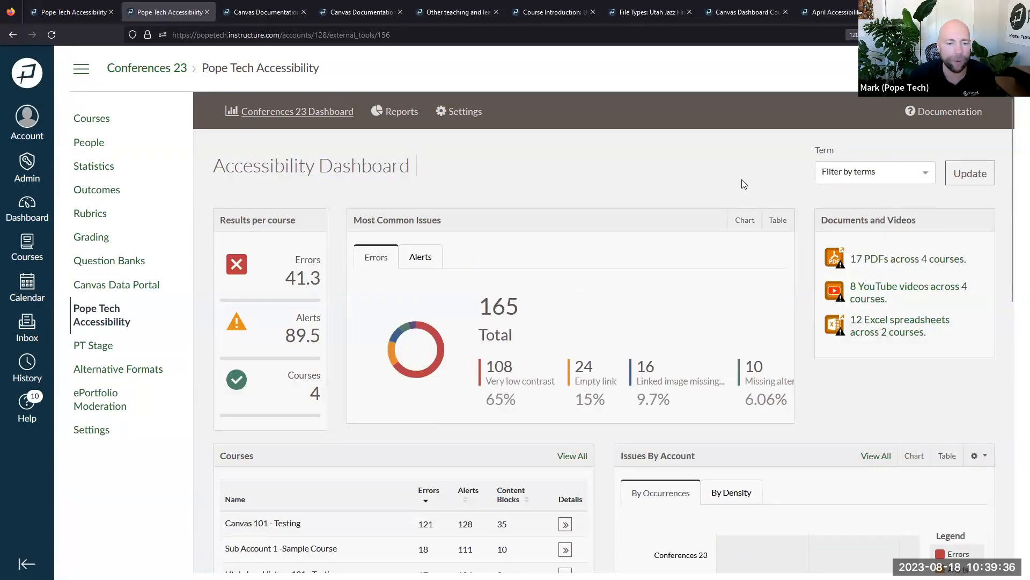
left_click(299, 290)
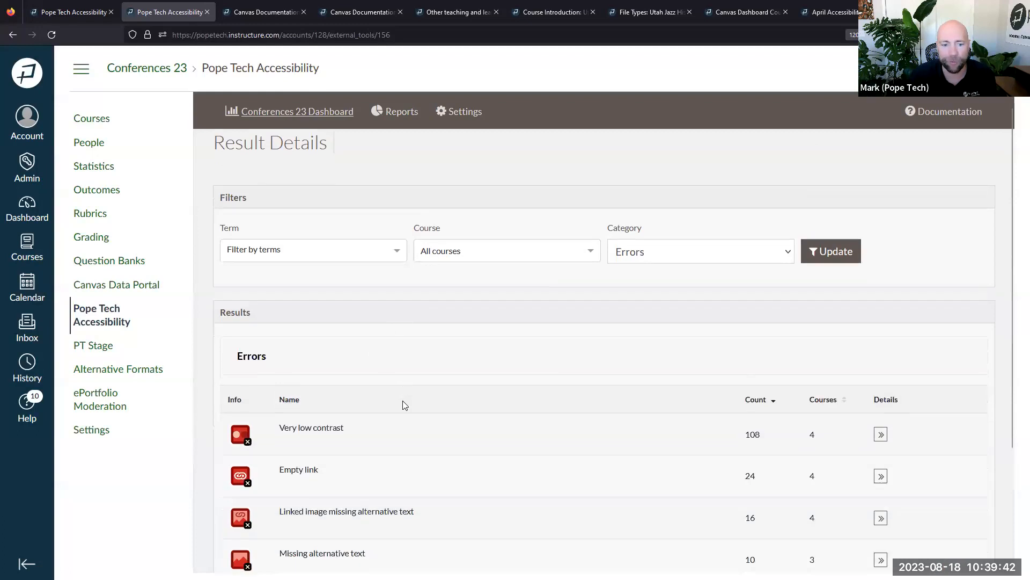
scroll(402, 405, "down", 3)
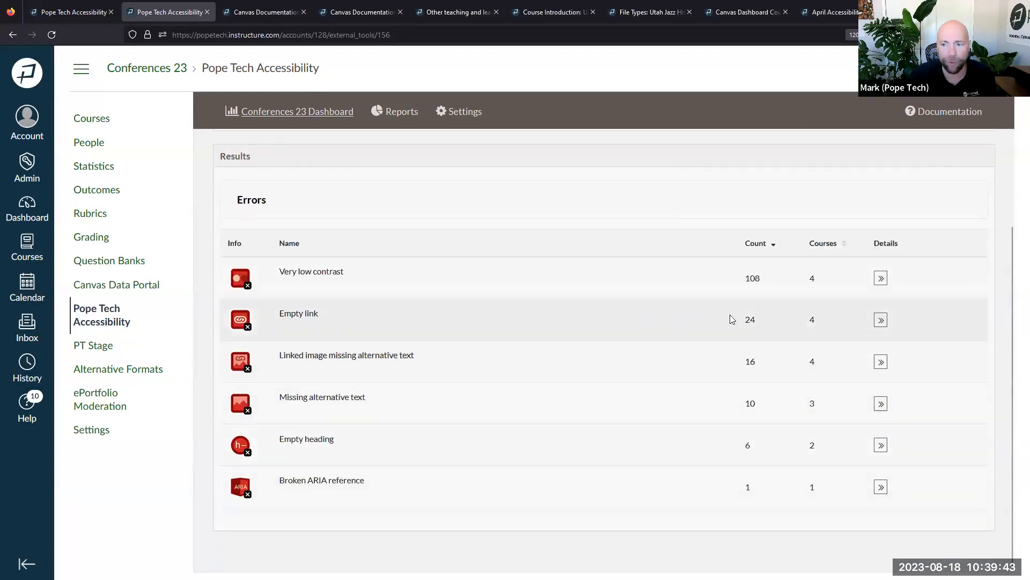
List Utah Jazz History's Empty link pages and open File Types for editing in another tab
left_click(881, 320)
scroll(658, 363, "down", 3)
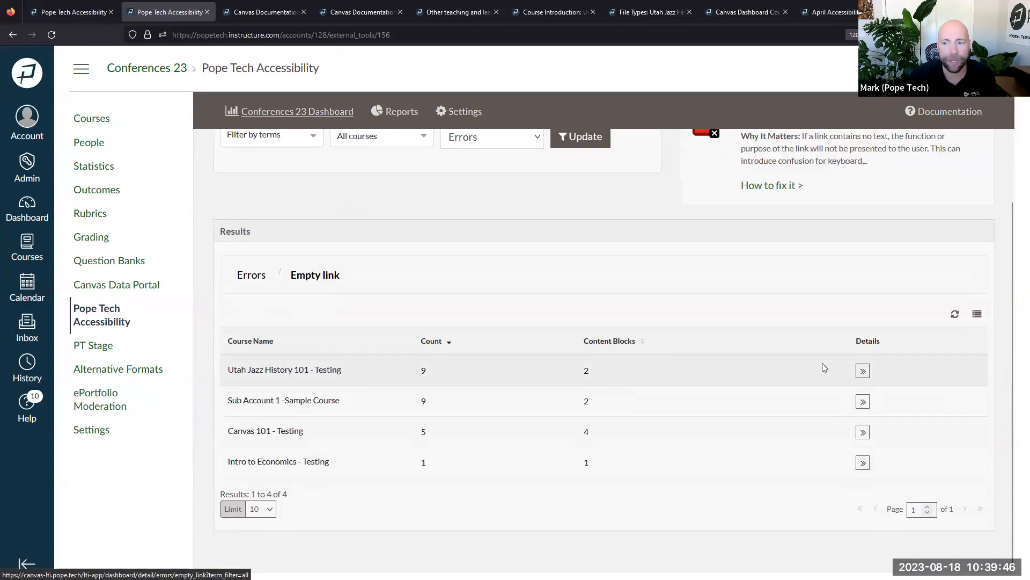
left_click(863, 372)
scroll(487, 397, "down", 2)
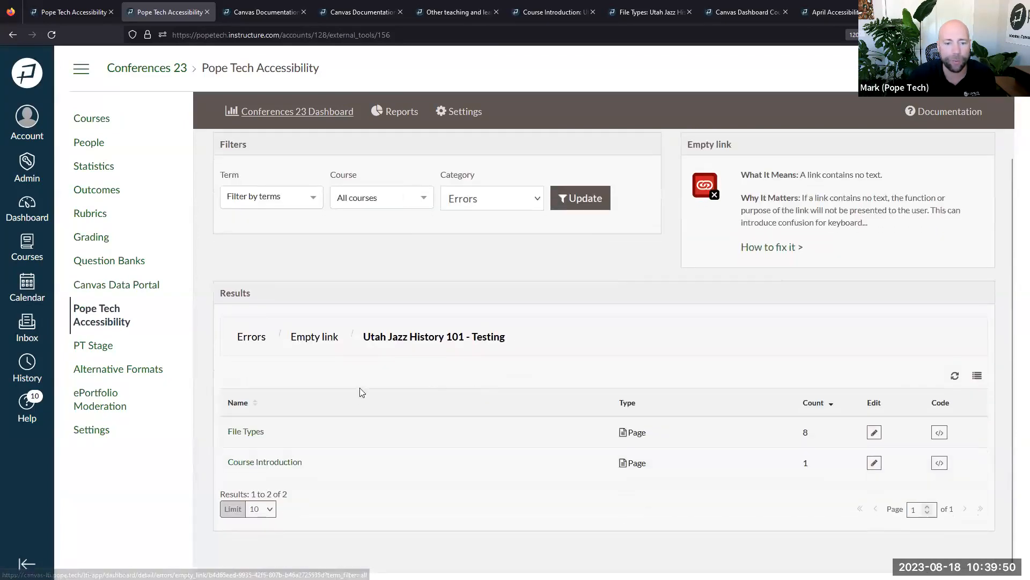
left_click(874, 432)
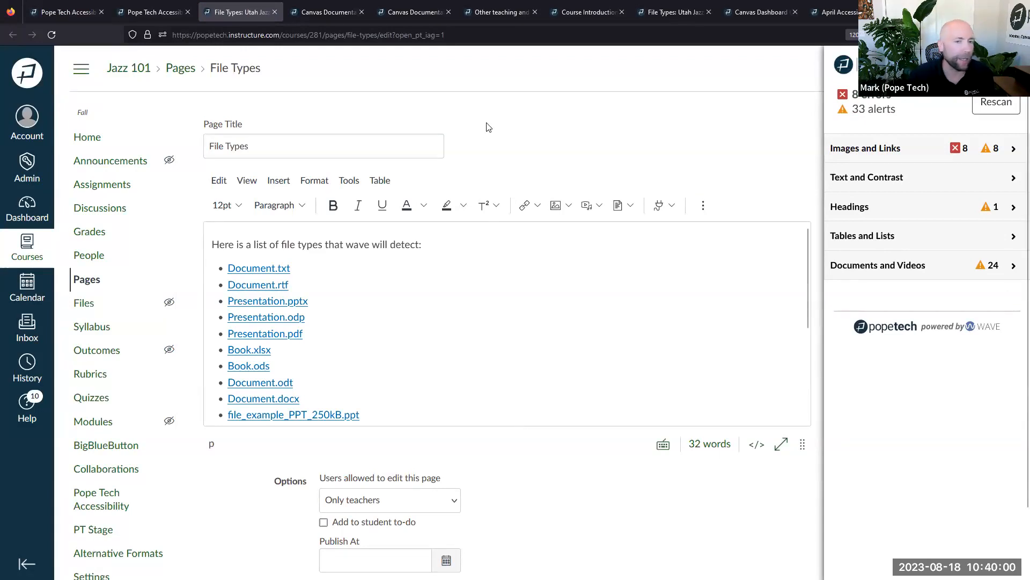
left_click(156, 12)
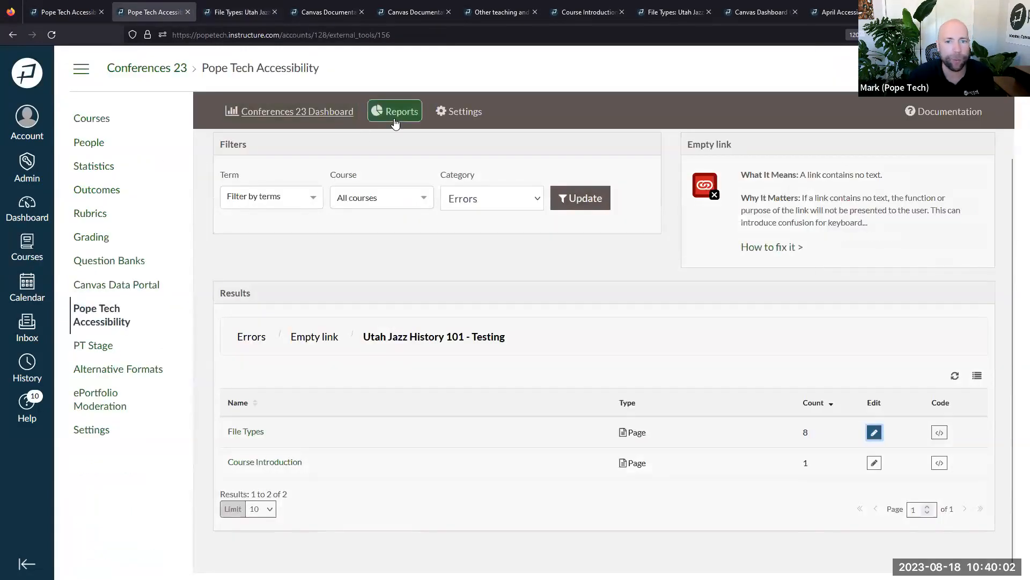
left_click(395, 122)
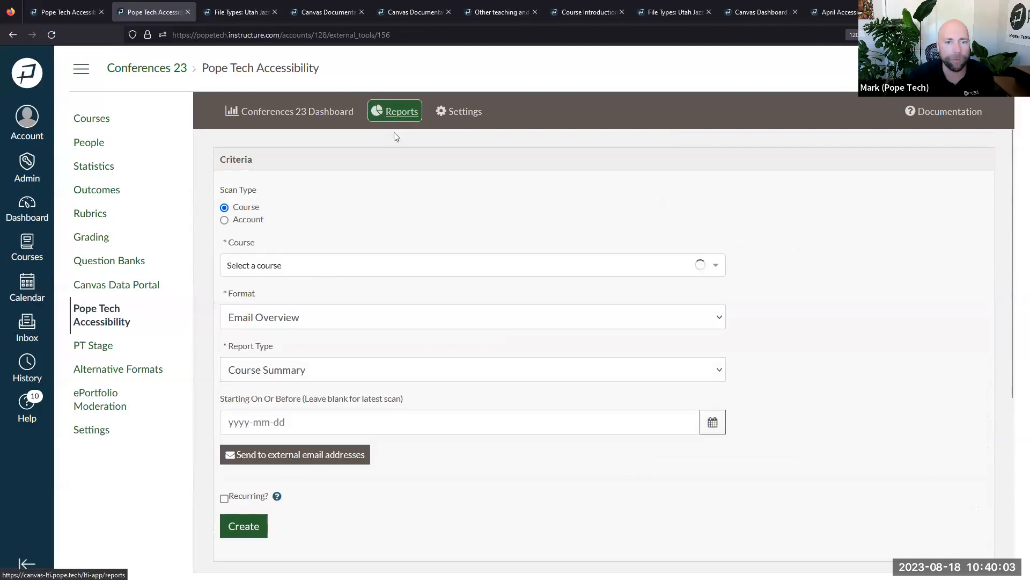
Set the report to a recurring Account scan with external email recipients added
left_click(251, 221)
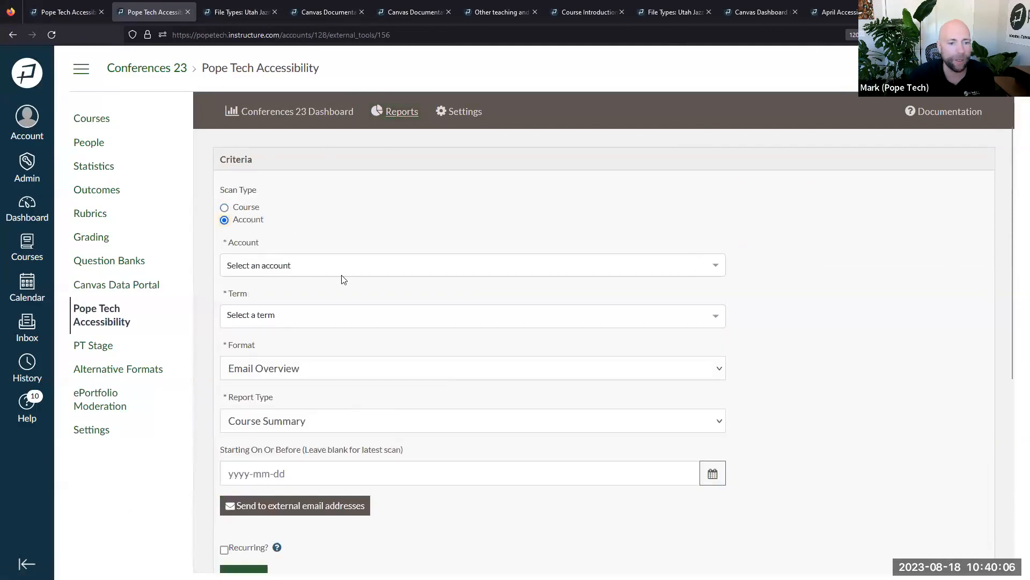
scroll(344, 279, "down", 3)
scroll(338, 260, "down", 2)
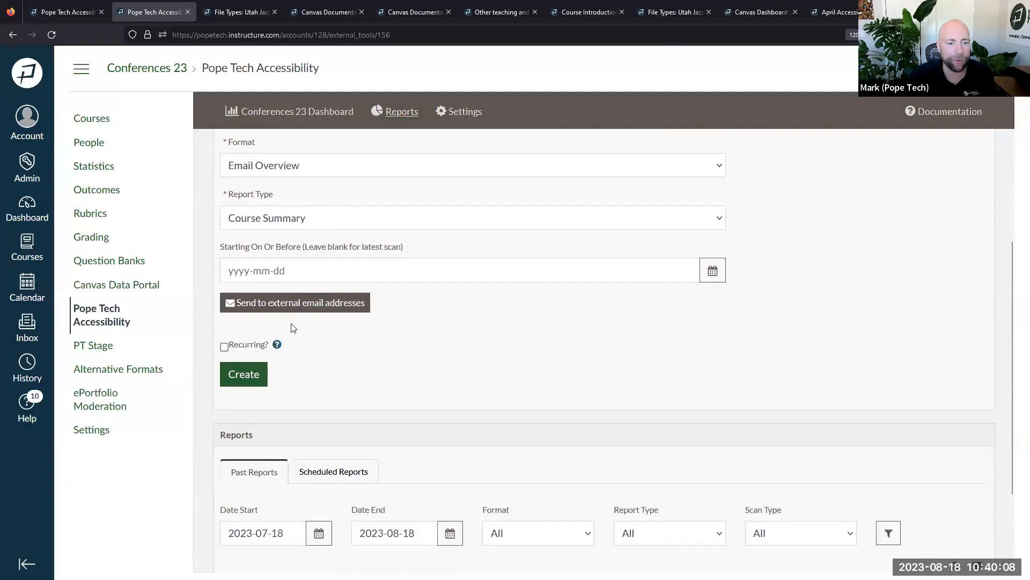
left_click(264, 346)
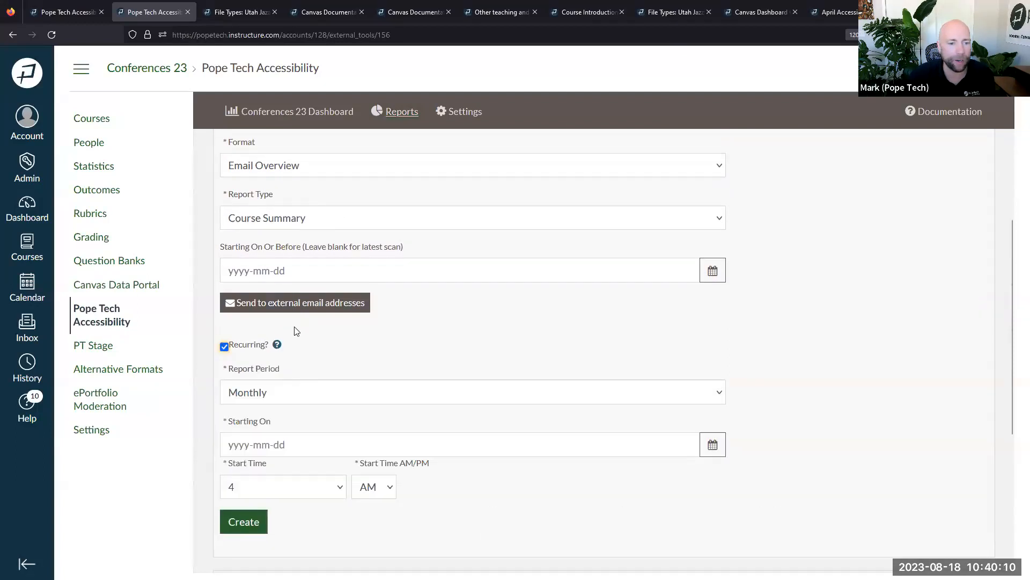
left_click(339, 311)
scroll(420, 316, "down", 3)
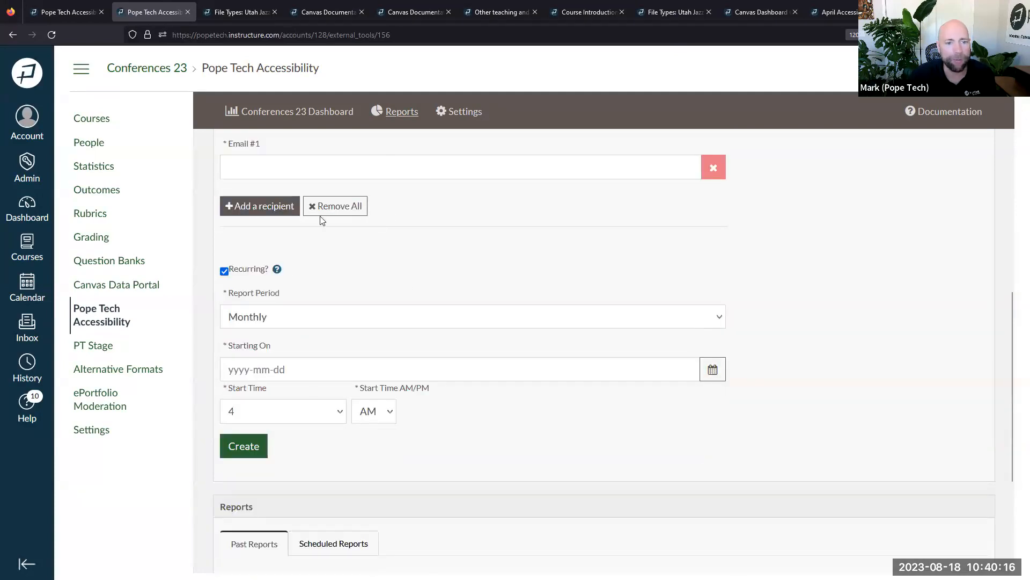
scroll(589, 269, "down", 4)
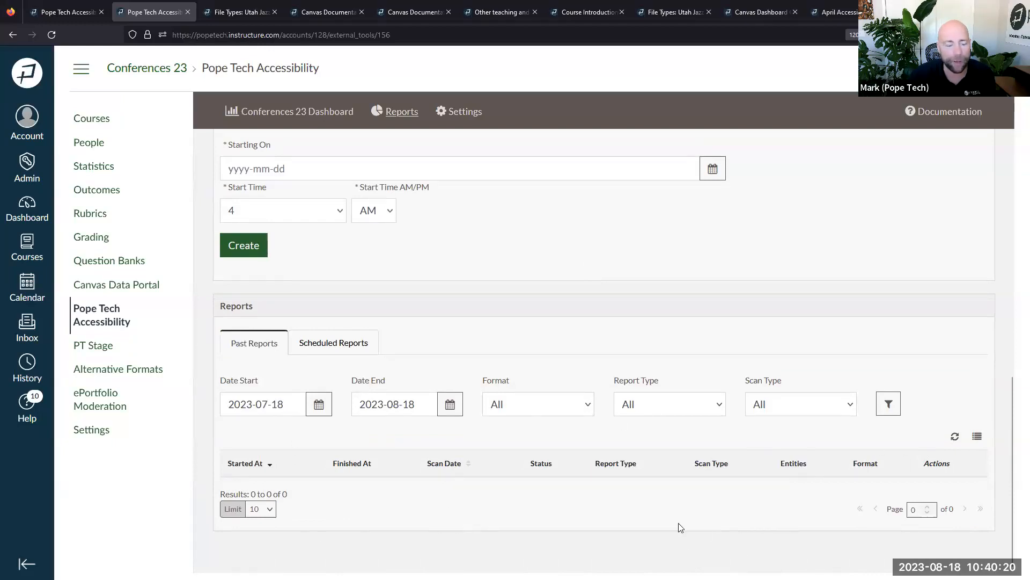
scroll(523, 449, "up", 3)
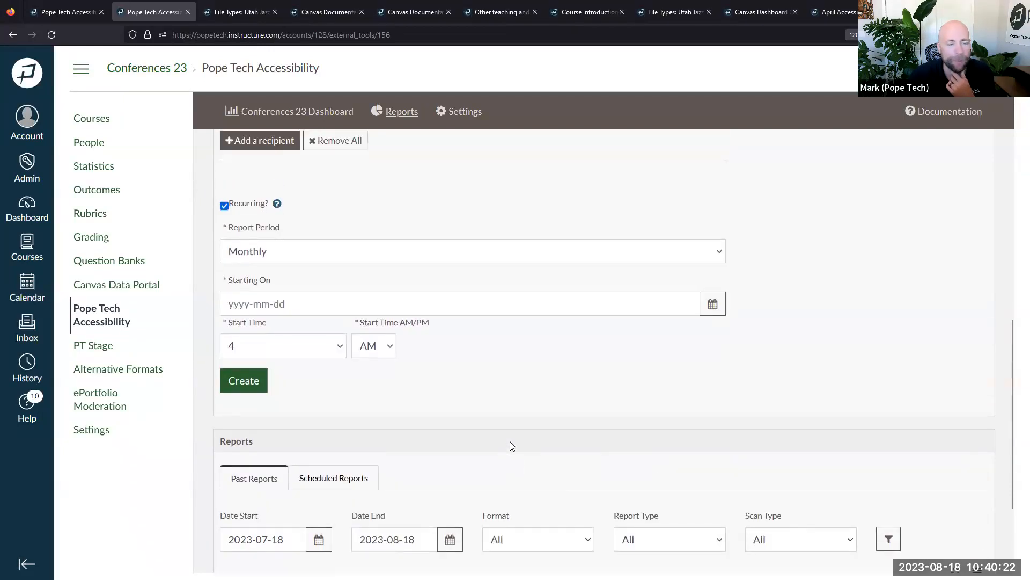
scroll(534, 441, "down", 4)
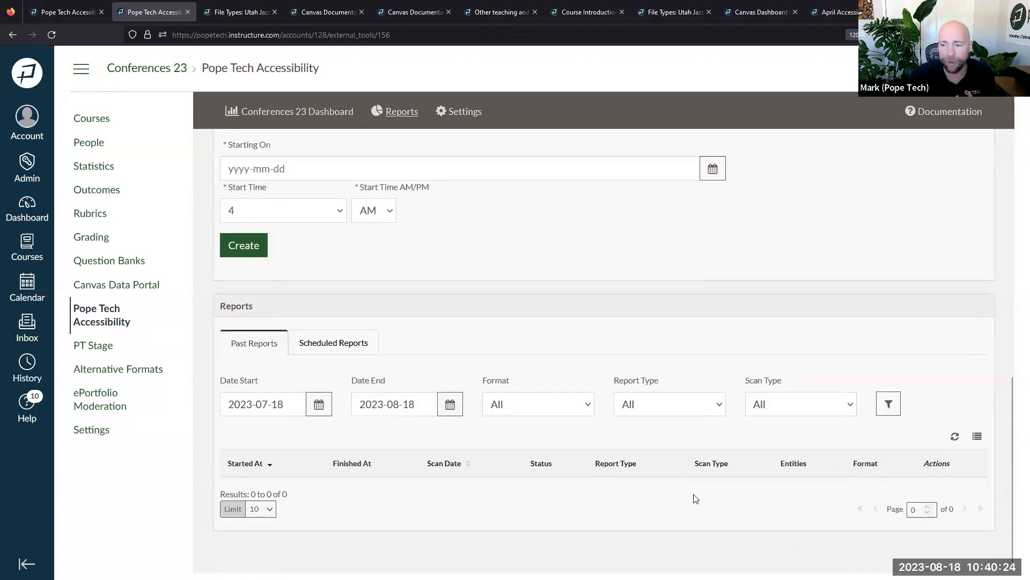
scroll(696, 498, "up", 4)
scroll(696, 499, "up", 10)
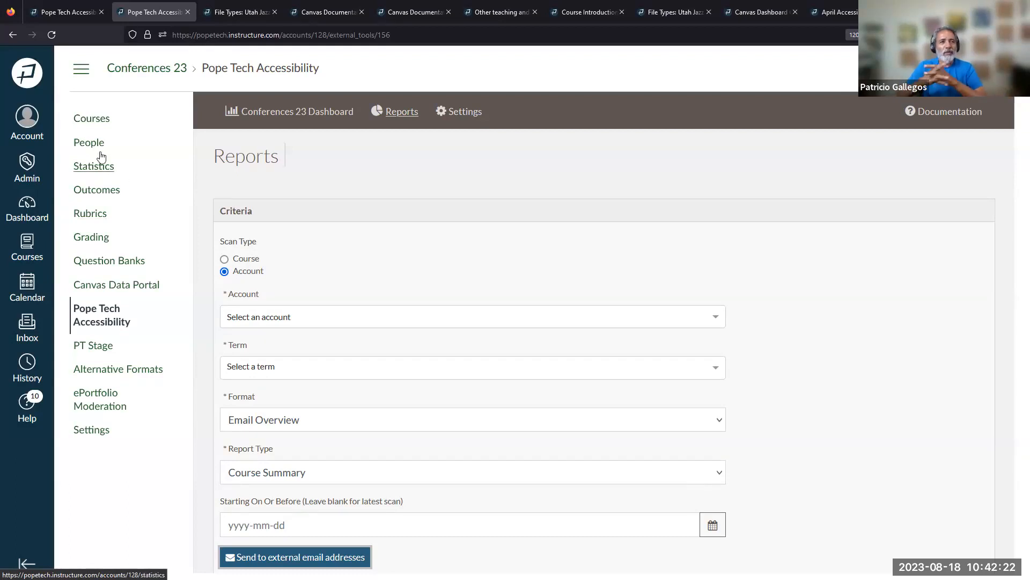
Go to the account's courses and switch to Utah Jazz History 101 - Testing
left_click(99, 119)
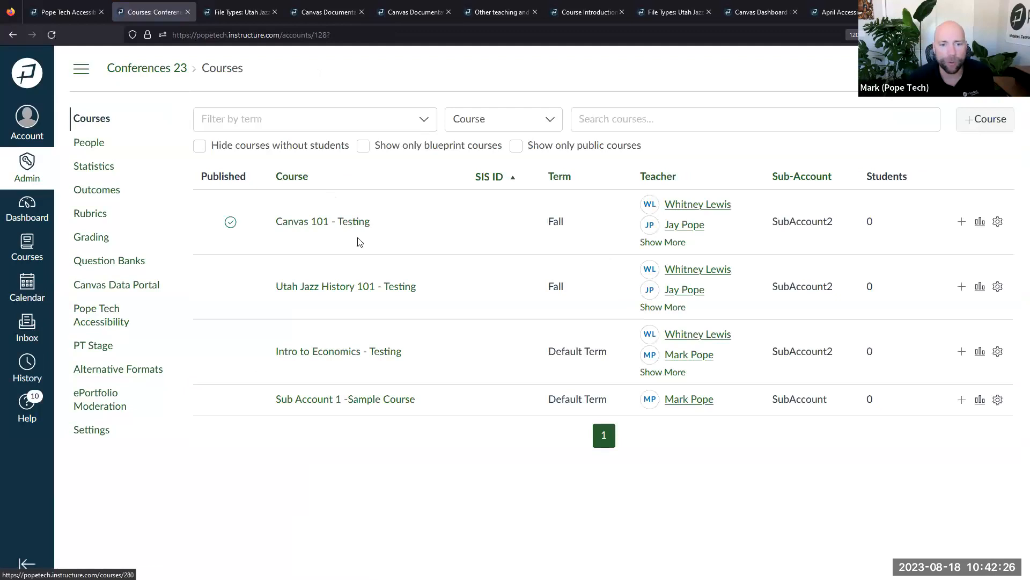
left_click(293, 221)
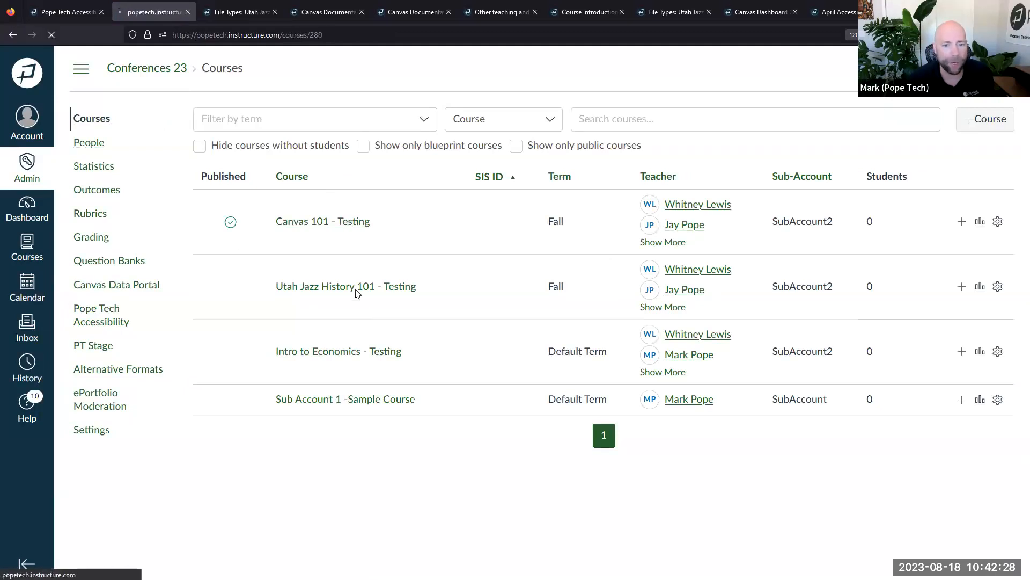
left_click(26, 246)
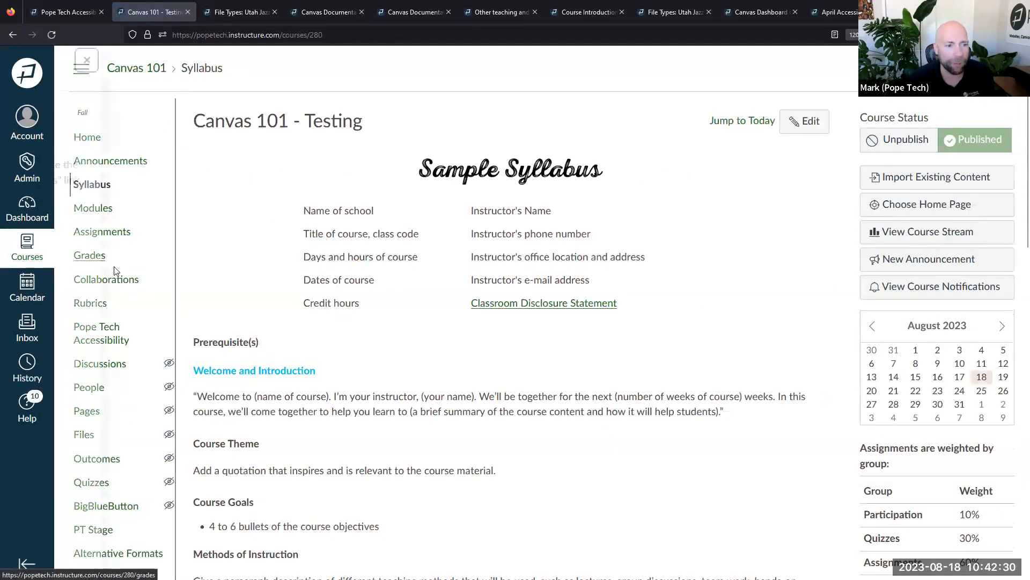
left_click(144, 230)
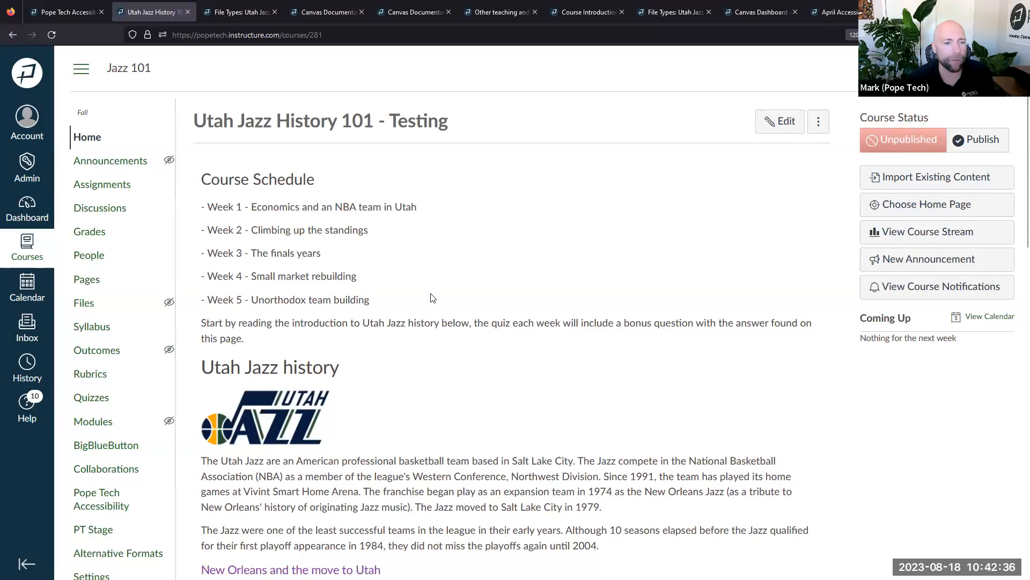
Edit the Course Introduction page, declining auto-saved content, and run the Pope Tech checker
left_click(780, 121)
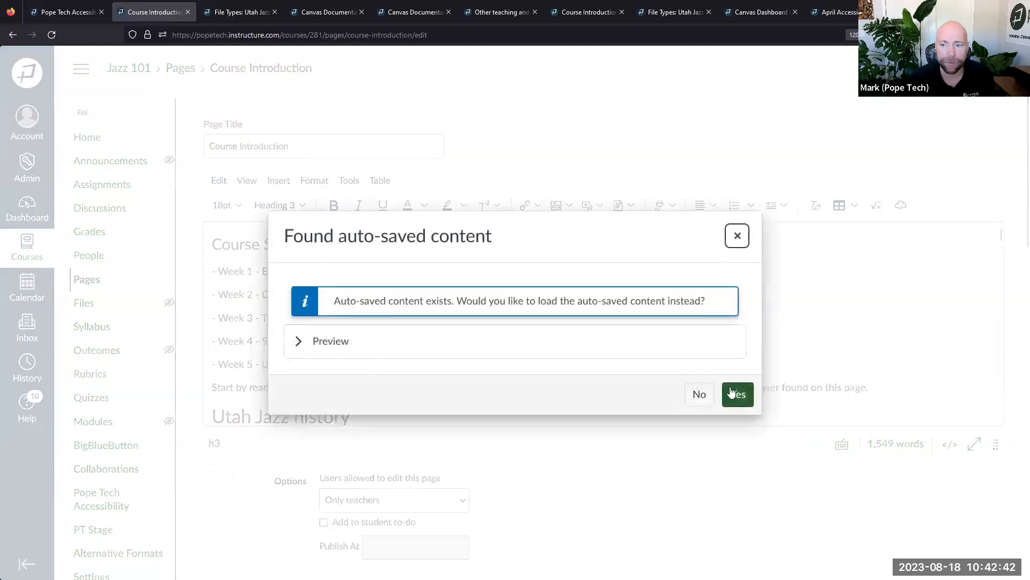
left_click(698, 395)
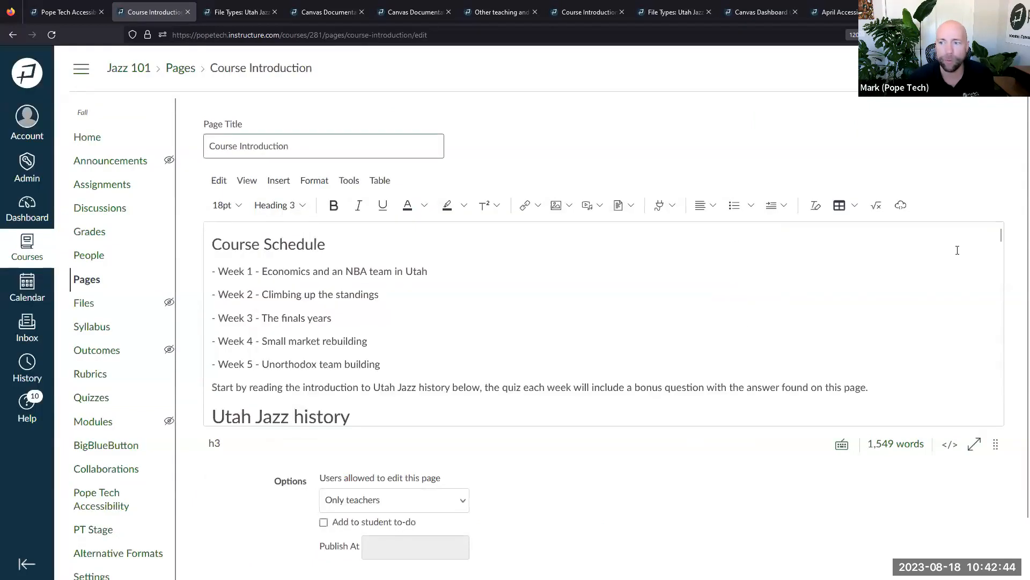
scroll(868, 449, "down", 2)
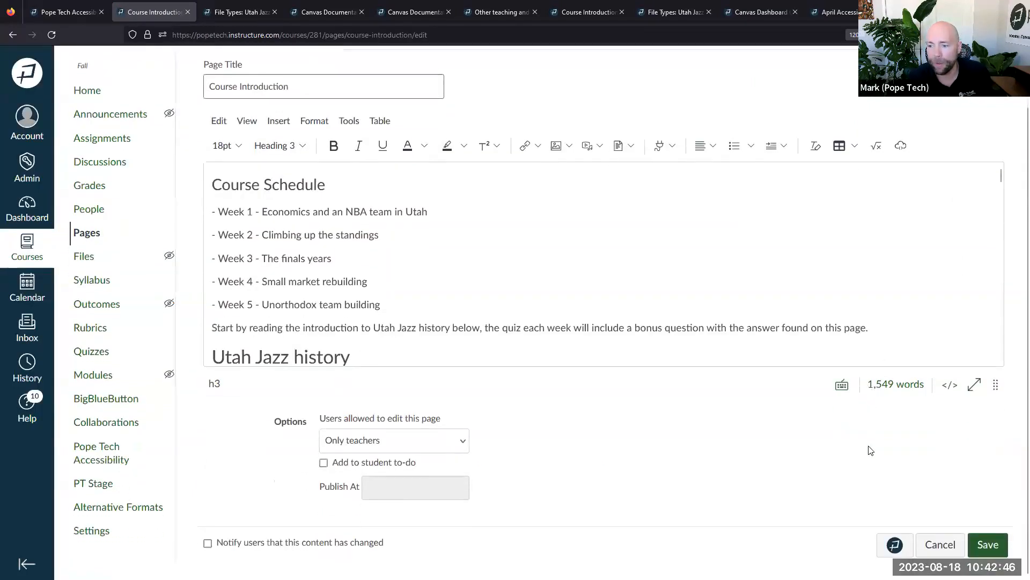
left_click(883, 545)
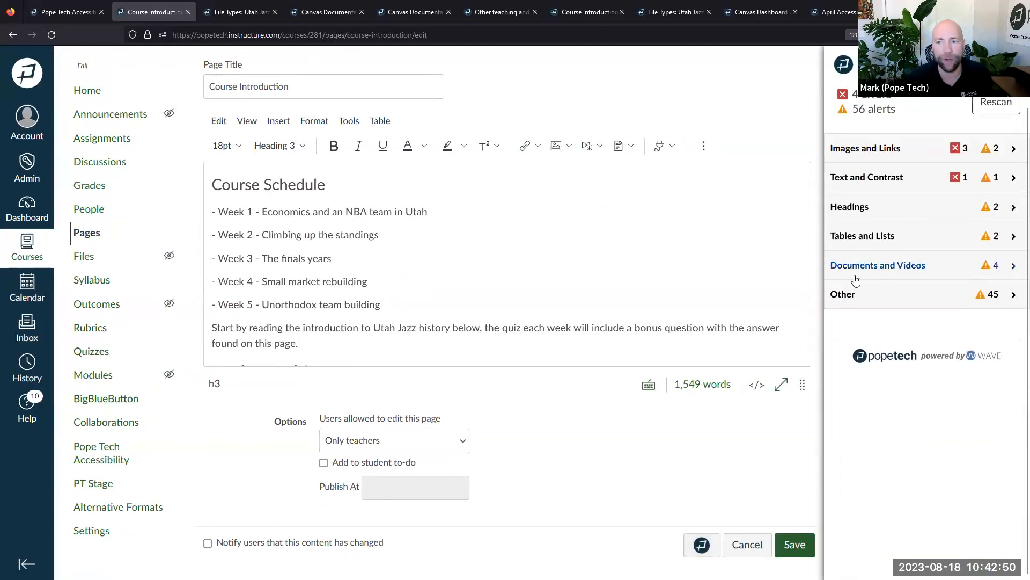
left_click(885, 178)
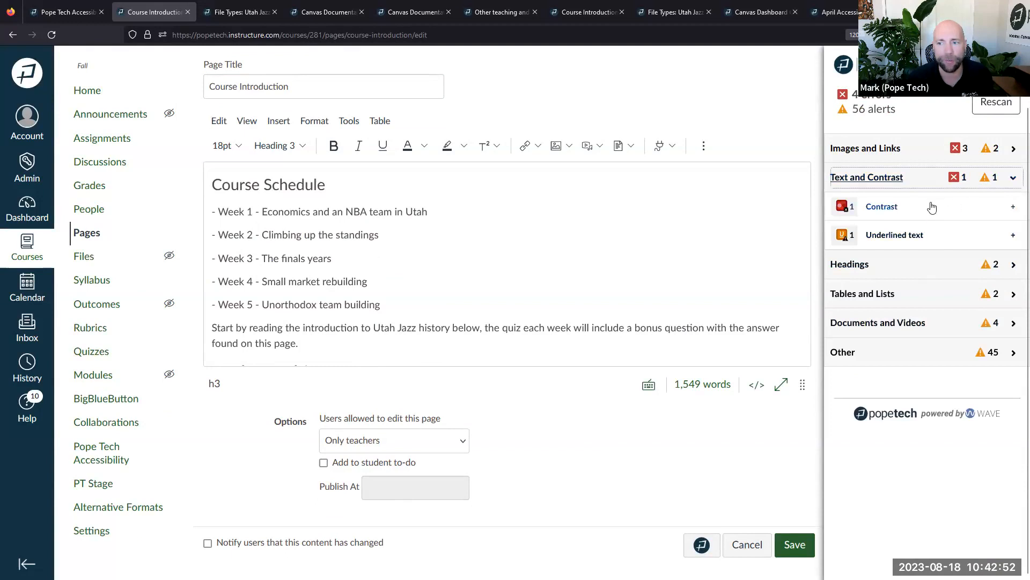
left_click(886, 211)
left_click(886, 209)
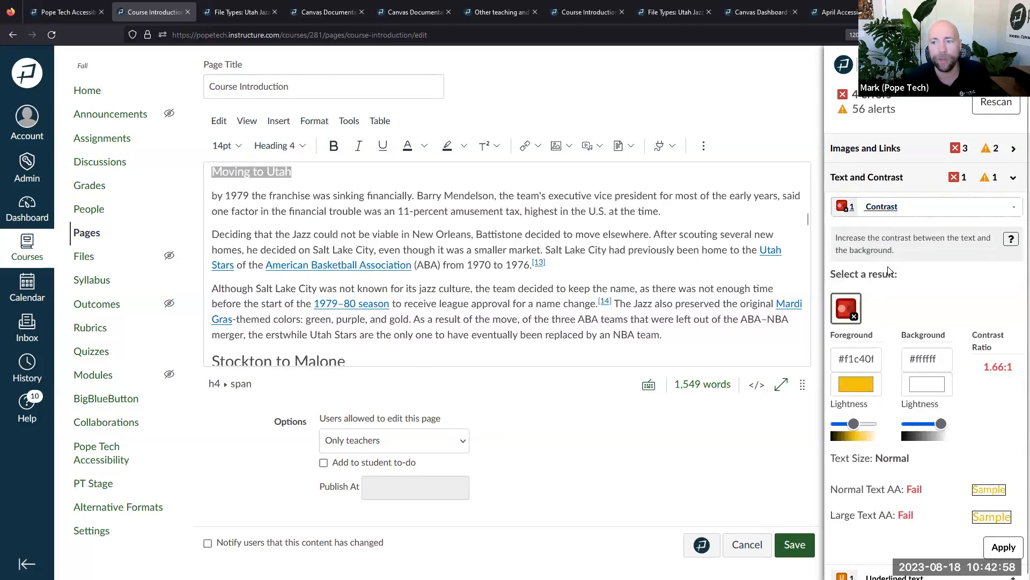
left_click(348, 170)
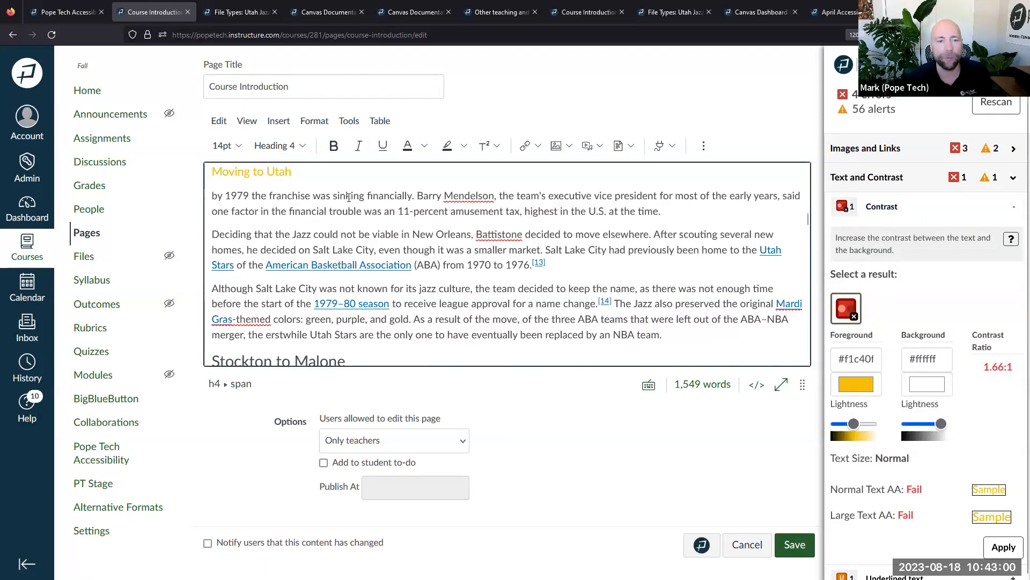
scroll(298, 220, "up", 2)
left_click_drag(293, 239, 212, 239)
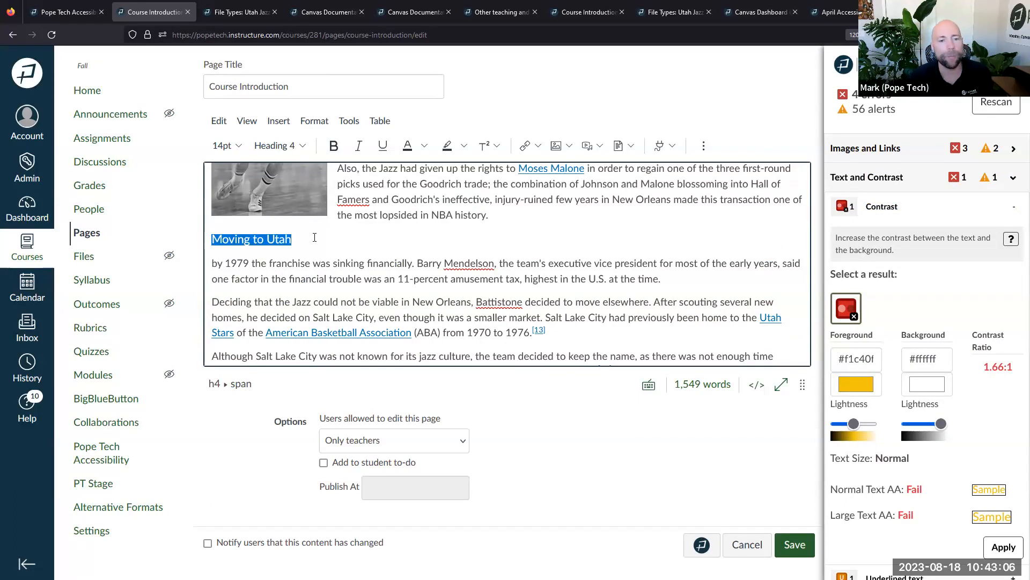
left_click(312, 237)
left_click_drag(293, 240, 212, 239)
left_click(300, 243)
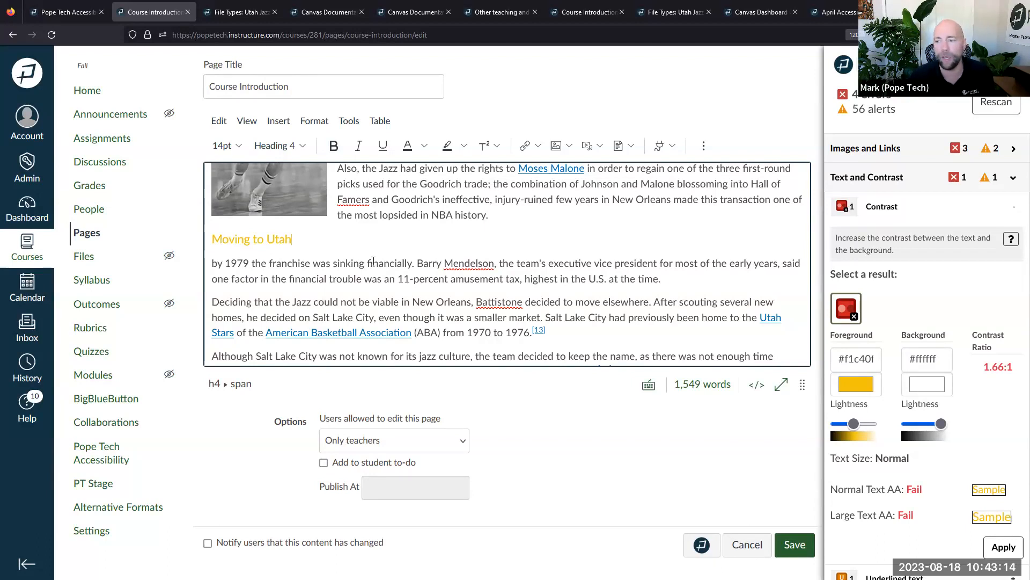
scroll(987, 252, "down", 3)
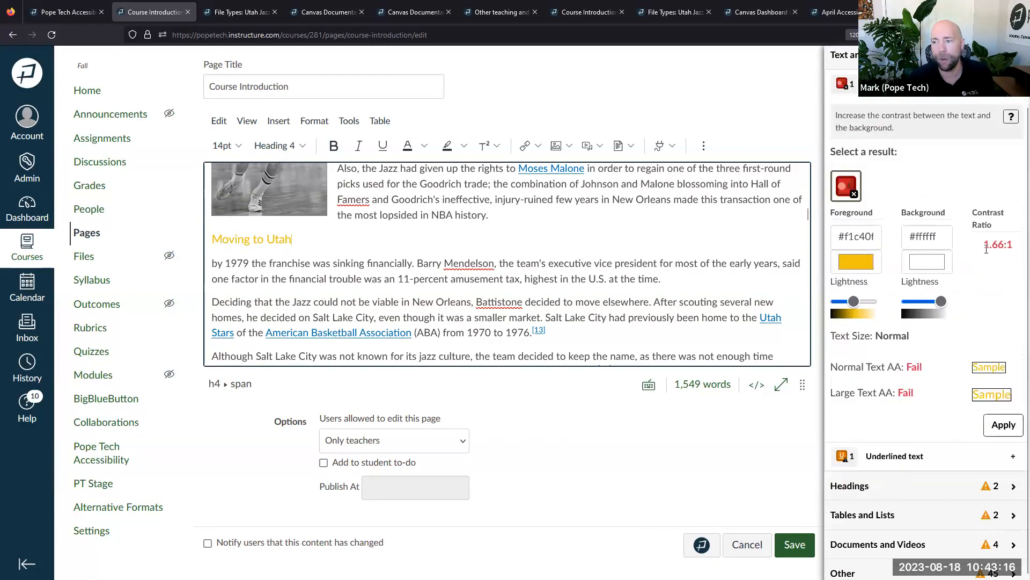
triple_click(1014, 240)
left_click(1001, 264)
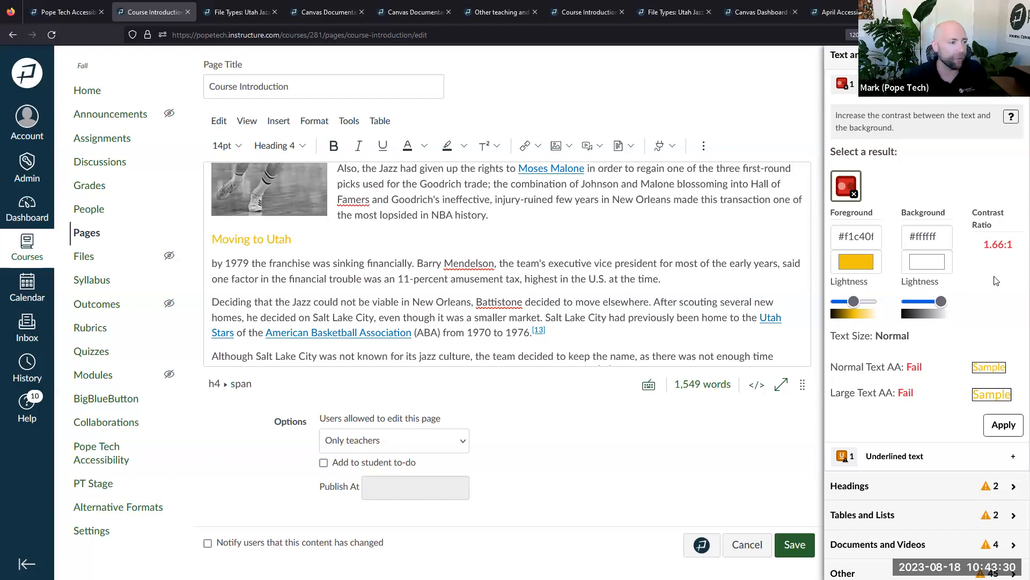
left_click(306, 231)
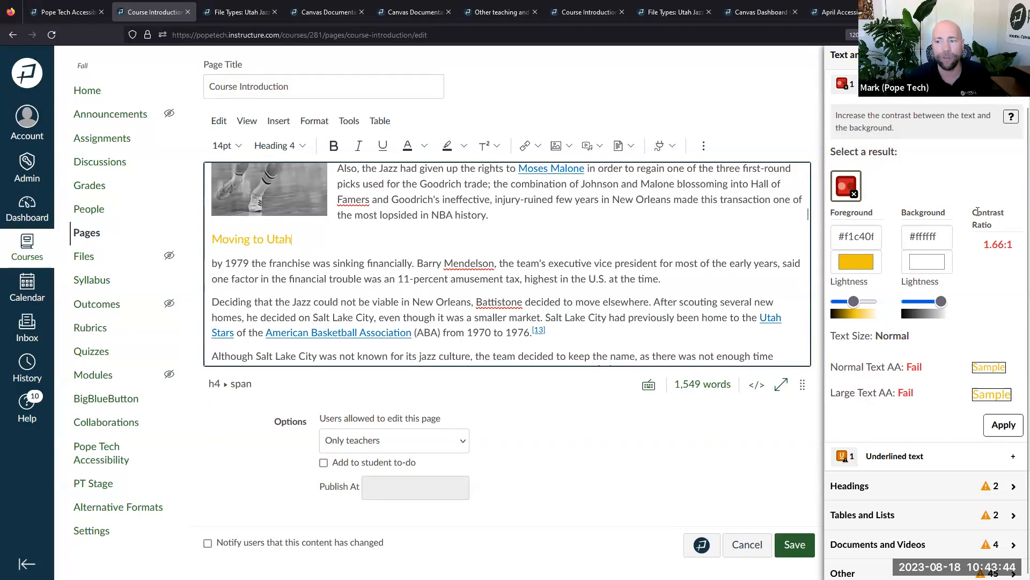
left_click(985, 249)
double_click(988, 245)
left_click_drag(987, 246, 1016, 248)
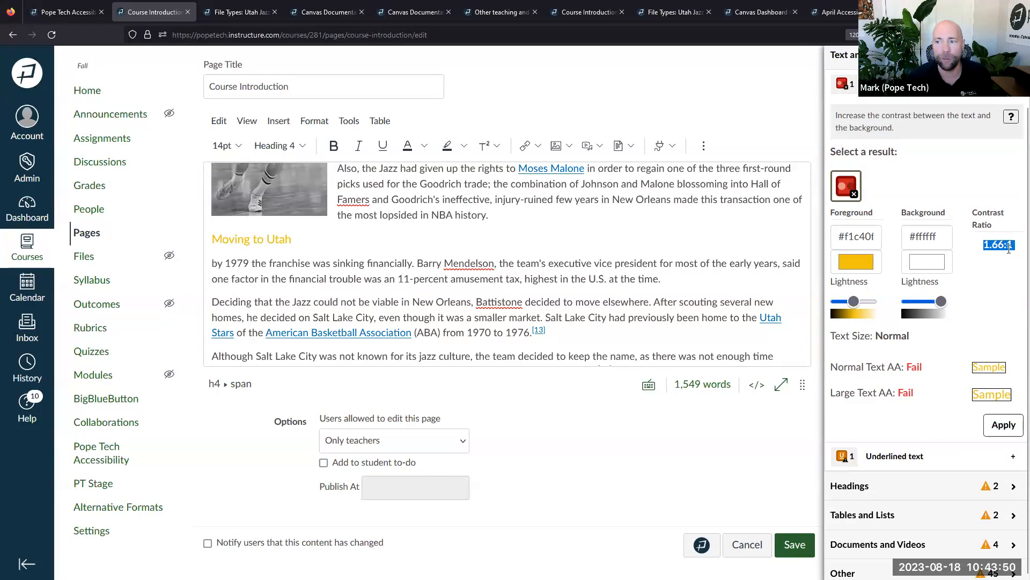
left_click(1016, 252)
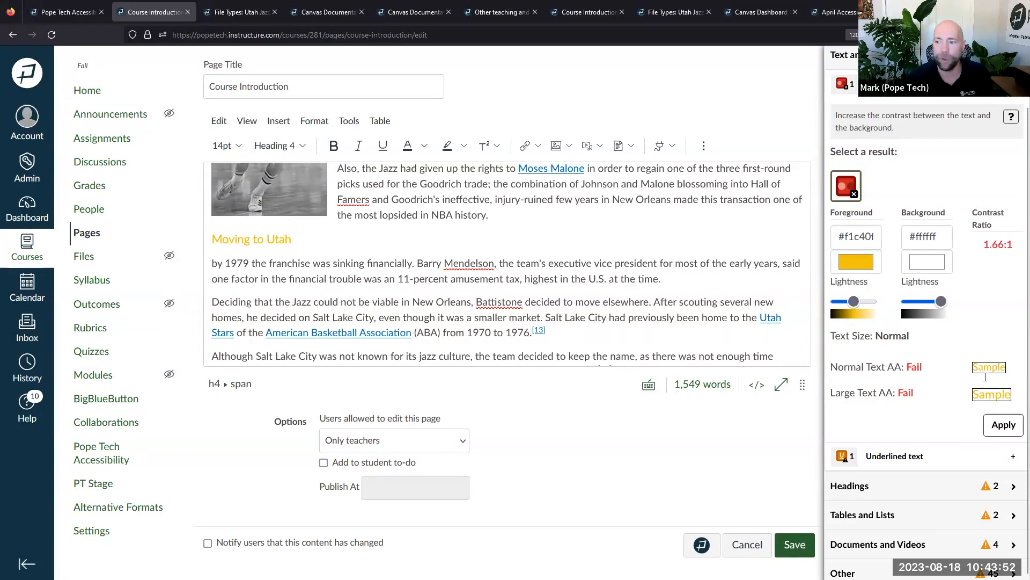
left_click_drag(831, 367, 927, 368)
left_click(918, 368)
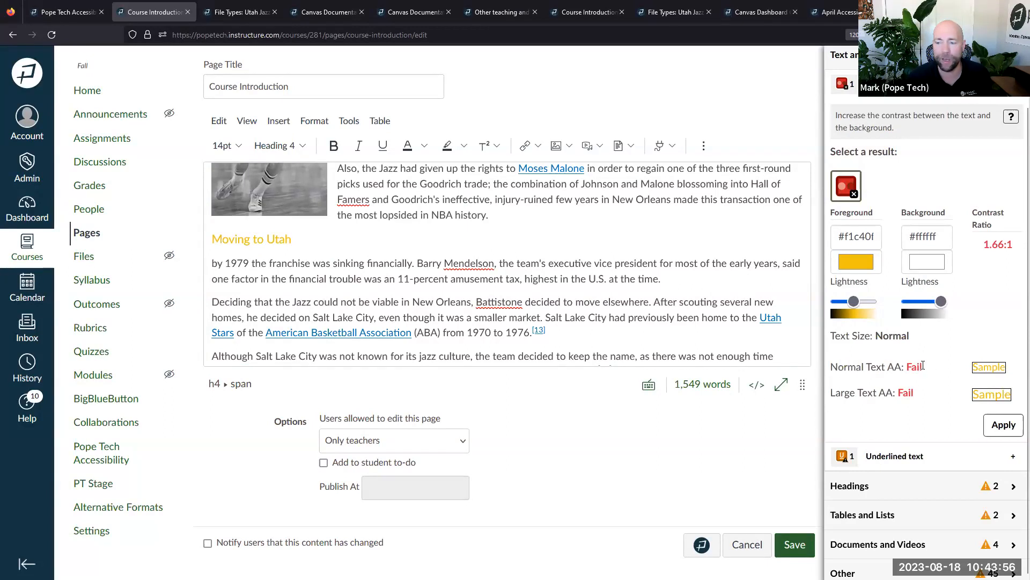
double_click(914, 367)
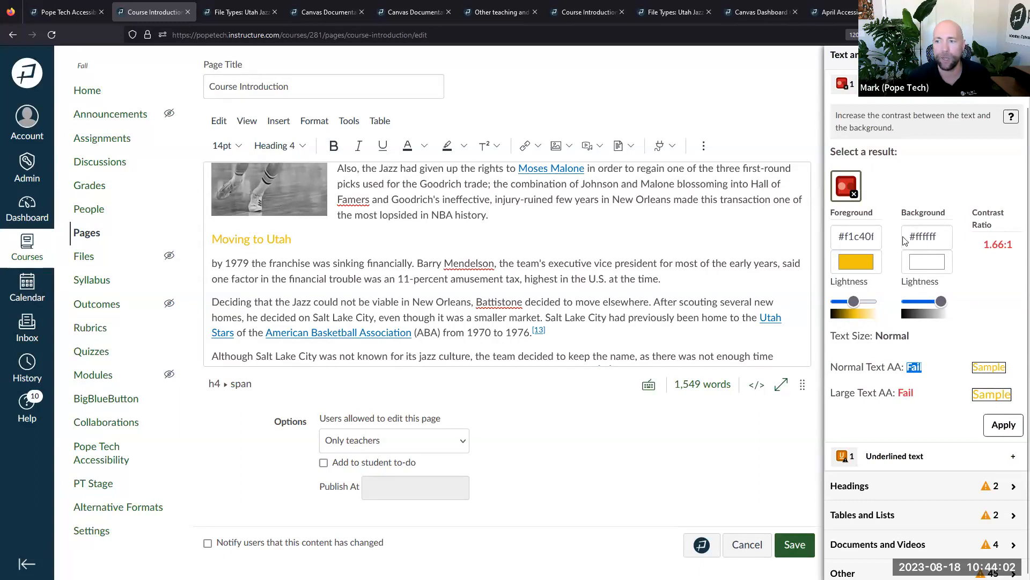
left_click(999, 246)
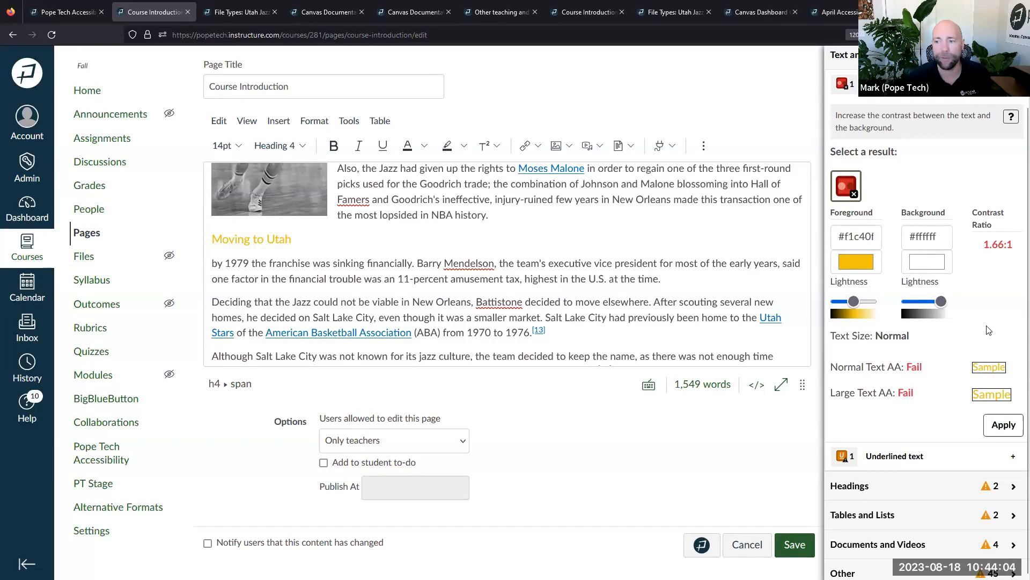
Change the heading's foreground to dark green, reaching 5.76:1 contrast that passes AA
left_click_drag(854, 302, 847, 302)
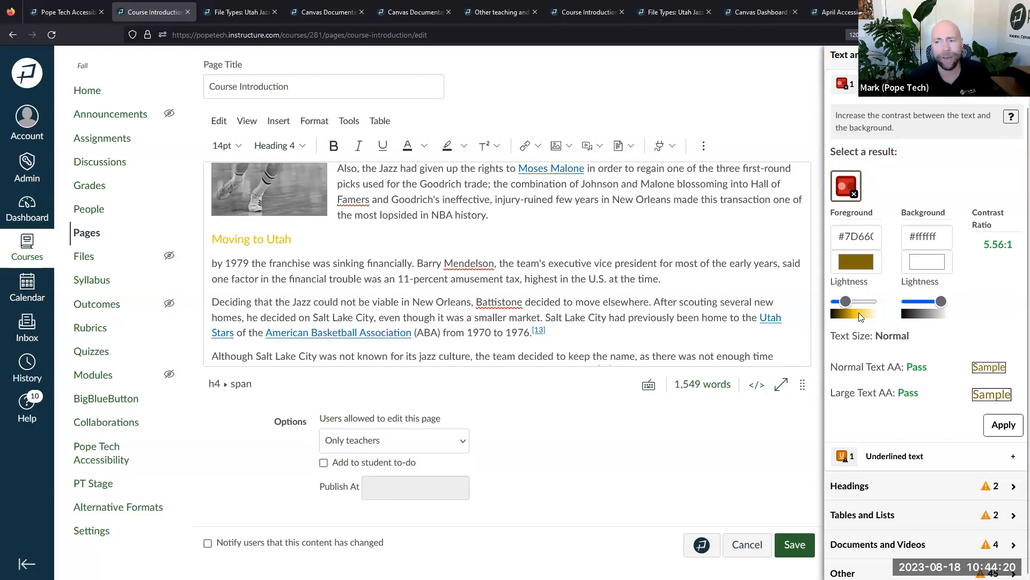
left_click(865, 268)
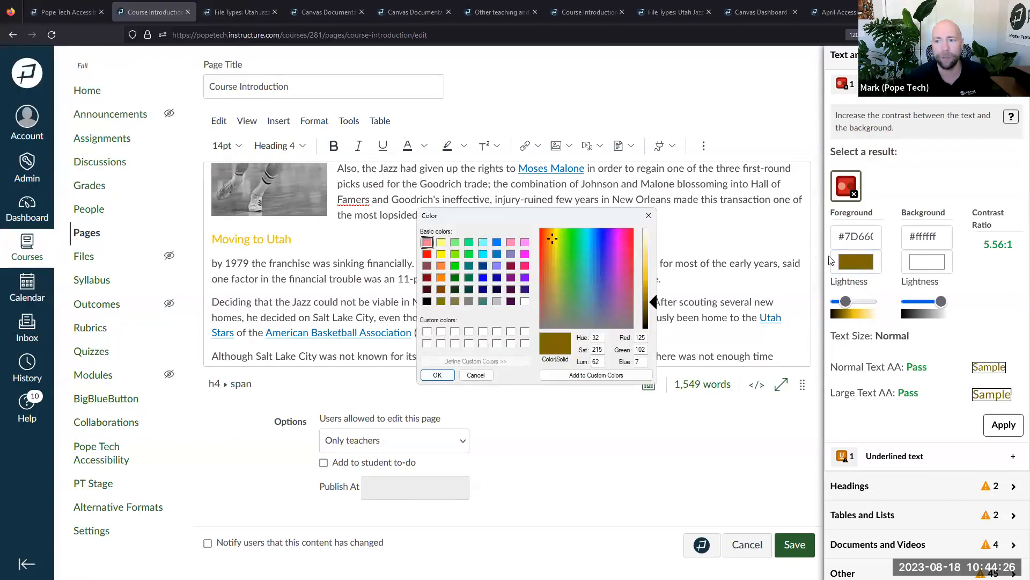
left_click(580, 260)
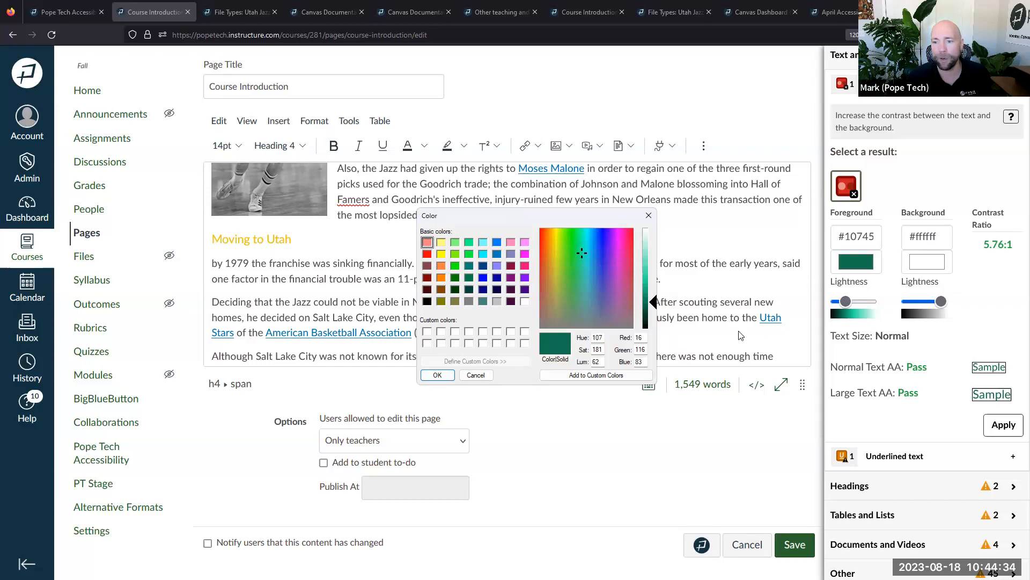
Apply the dark green to the Moving to Utah heading, then expand the Headings issues
left_click(437, 375)
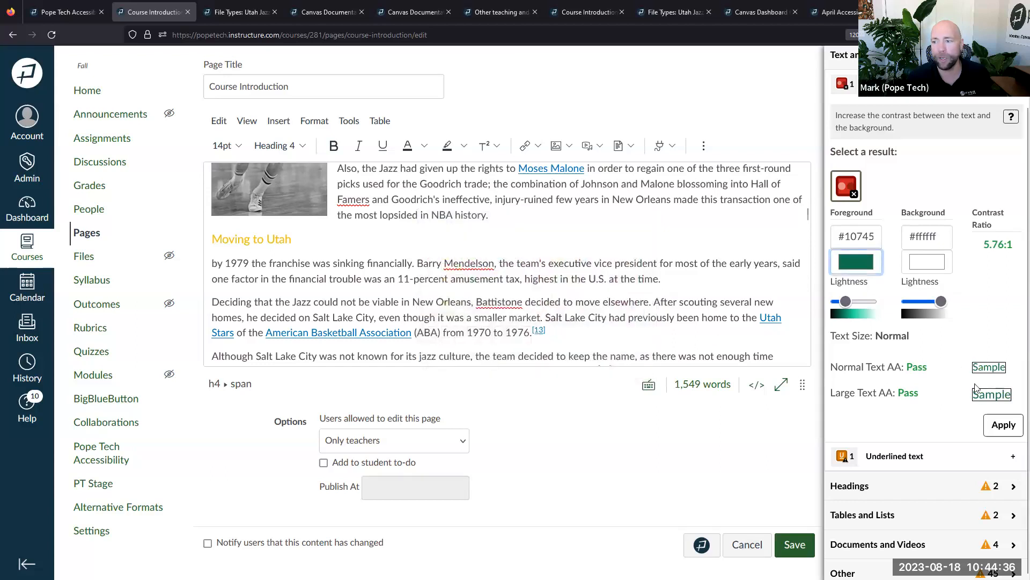
left_click(1008, 427)
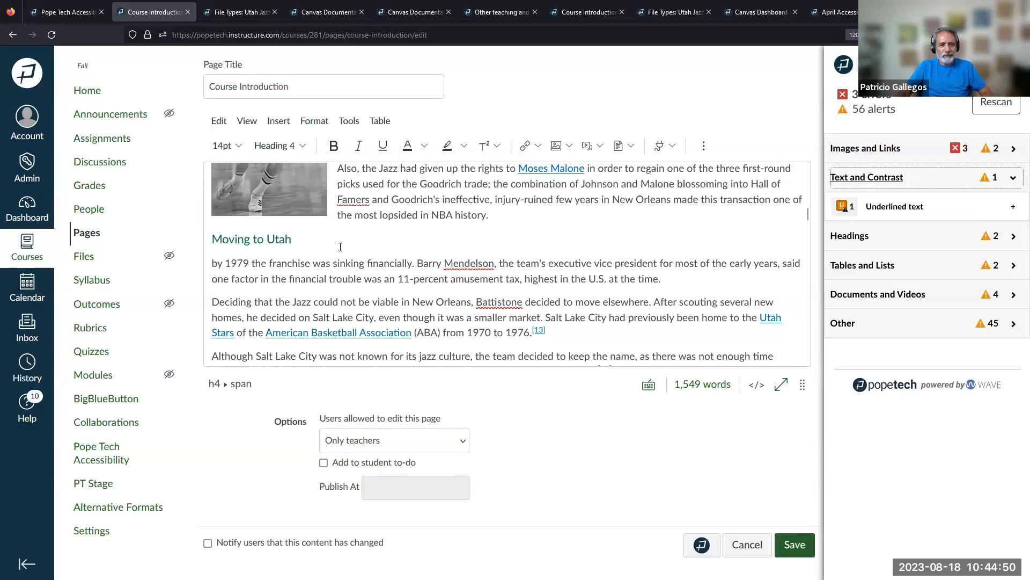
scroll(340, 247, "up", 2)
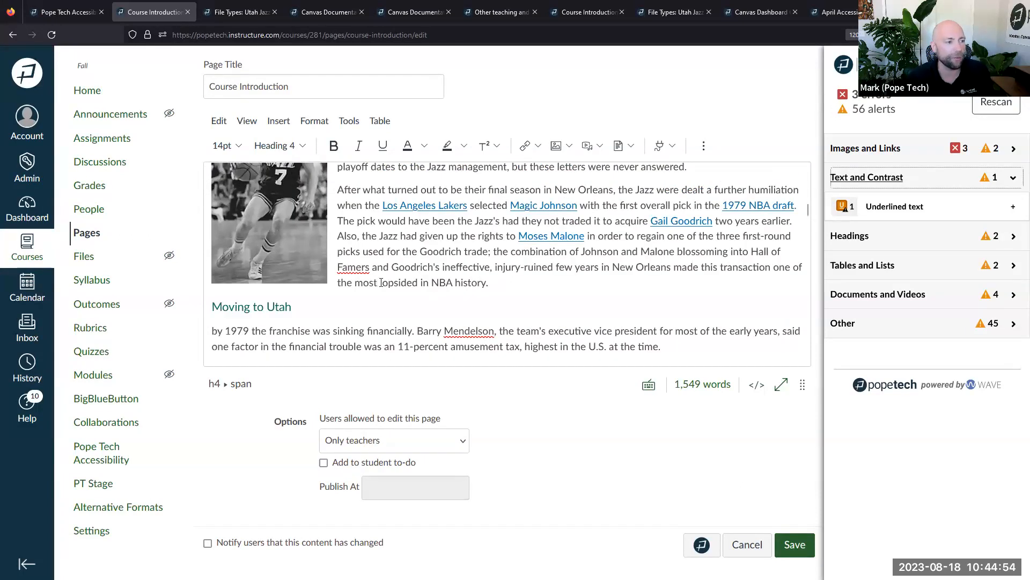
scroll(416, 282, "down", 2)
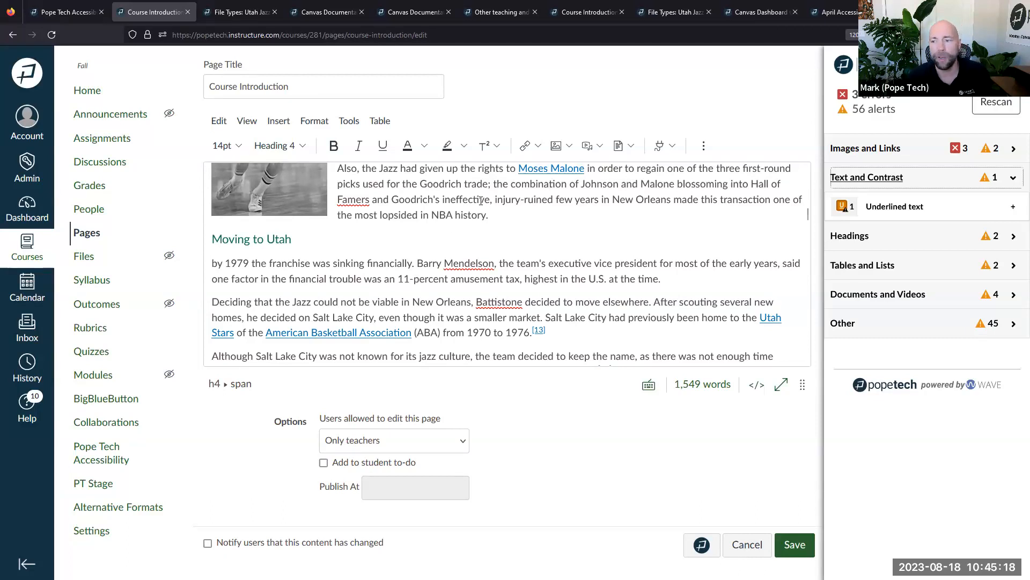
left_click(847, 237)
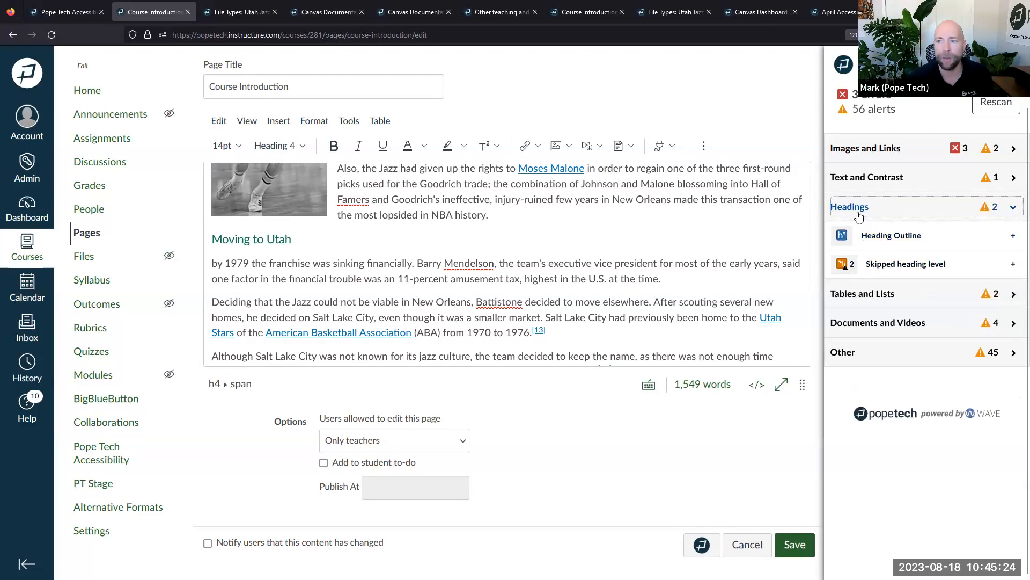
Expand the Heading Outline showing each heading's H2, H3 or H4 level
left_click(891, 236)
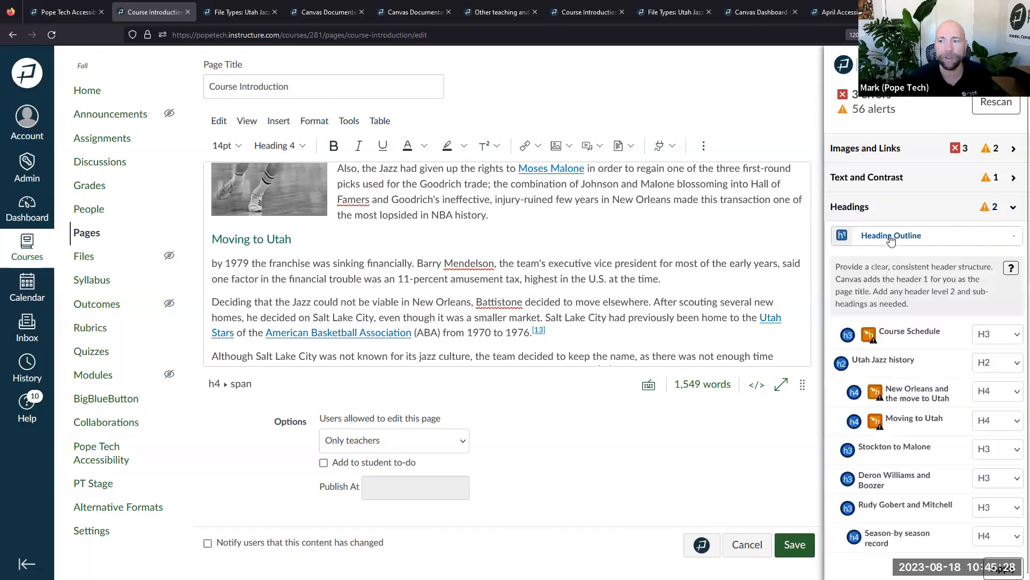
left_click(890, 236)
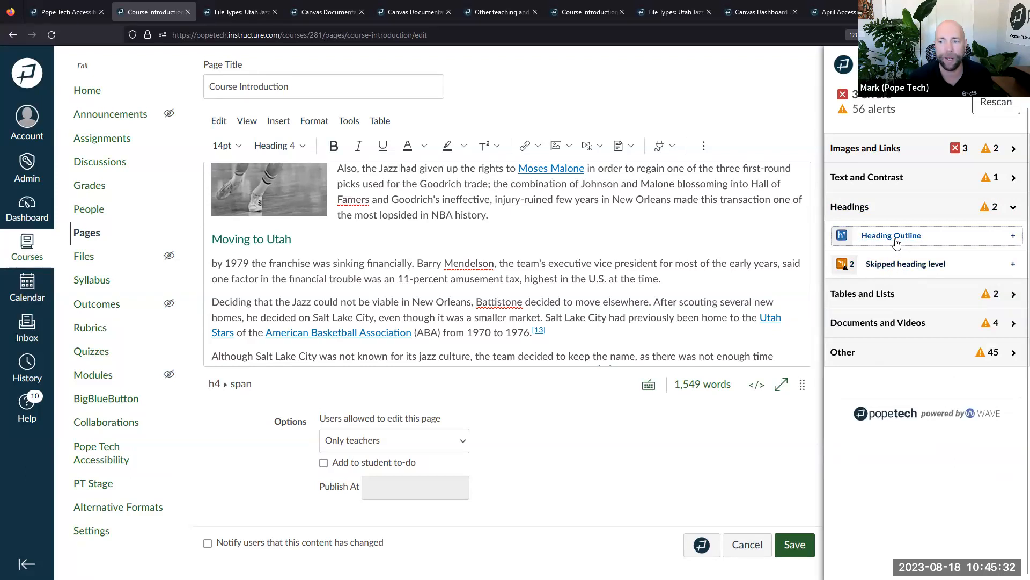
left_click(896, 244)
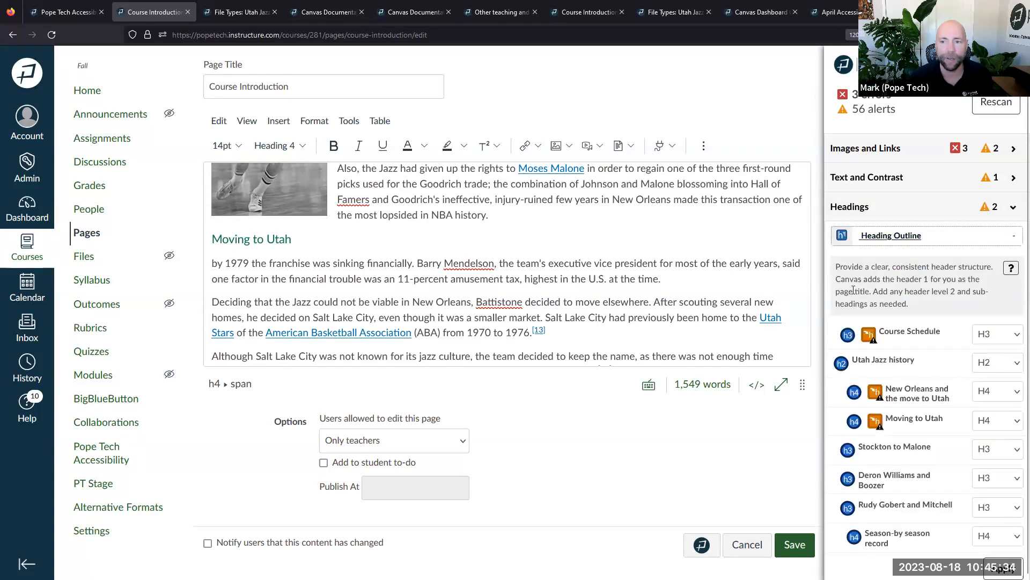
left_click(571, 278)
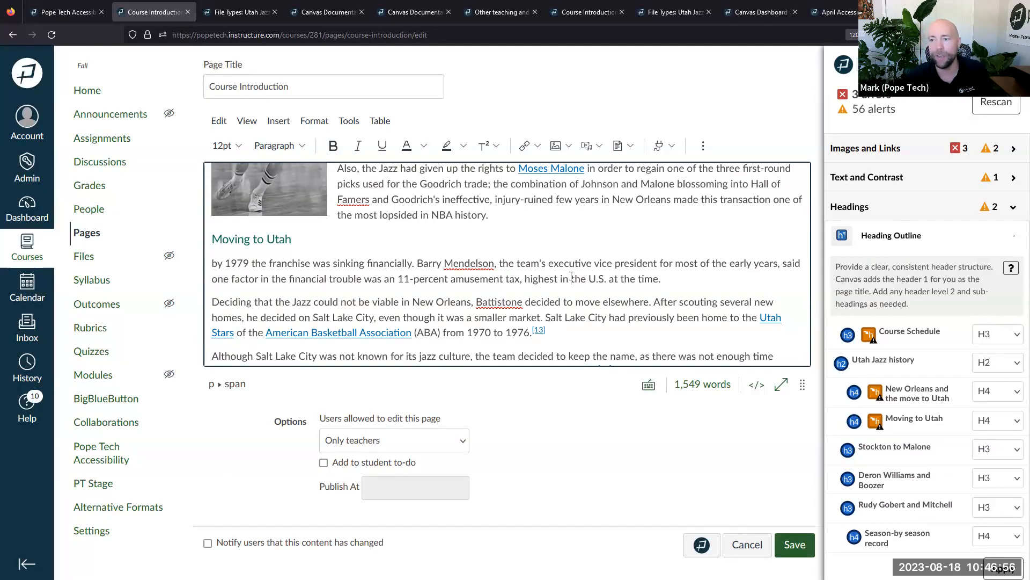
Highlight the outline advice noting that Canvas supplies the heading 1
left_click_drag(840, 266, 952, 268)
left_click(944, 293)
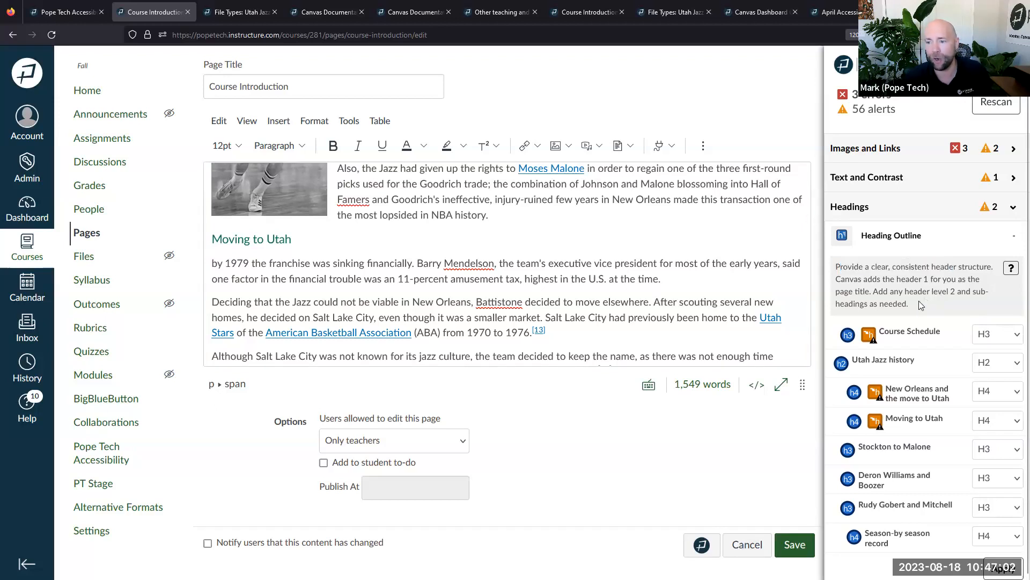
mouse_move(858, 279)
left_mouse_down()
mouse_move(974, 285)
mouse_move(875, 290)
left_mouse_up()
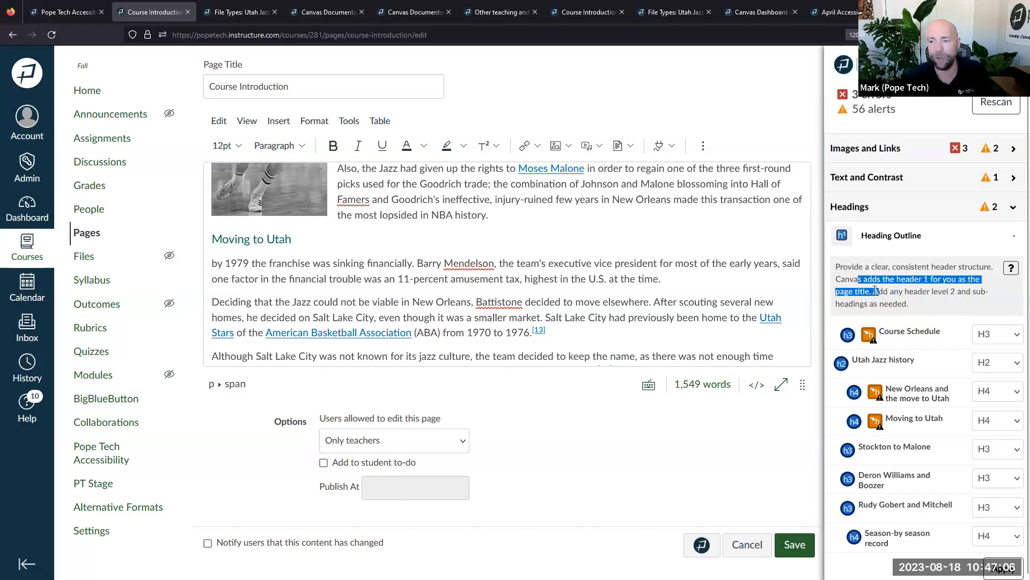
Place the cursor in the Course Schedule heading and bring the full outline into view
scroll(489, 248, "up", 15)
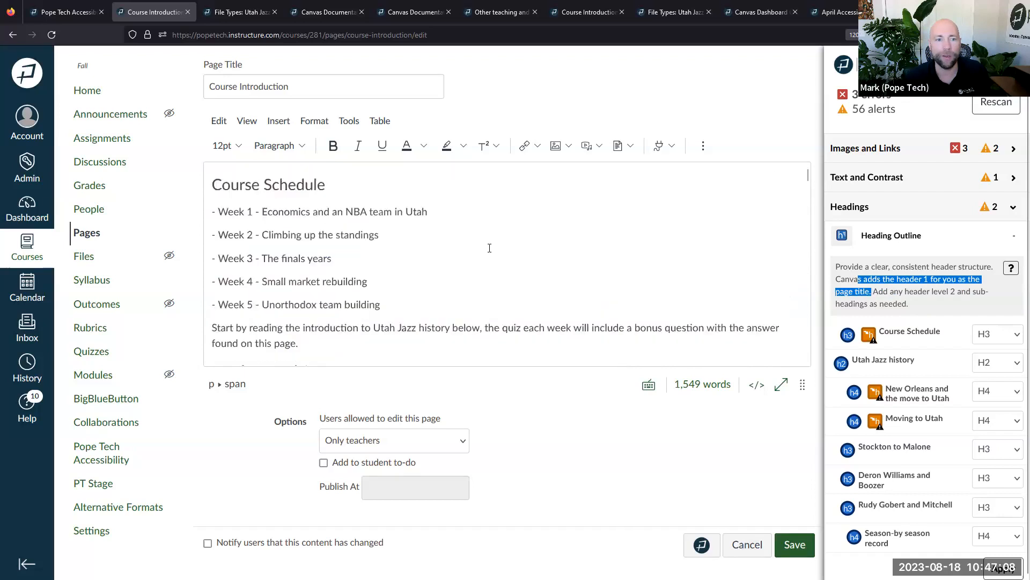
scroll(287, 141, "up", 2)
left_click_drag(290, 146, 194, 146)
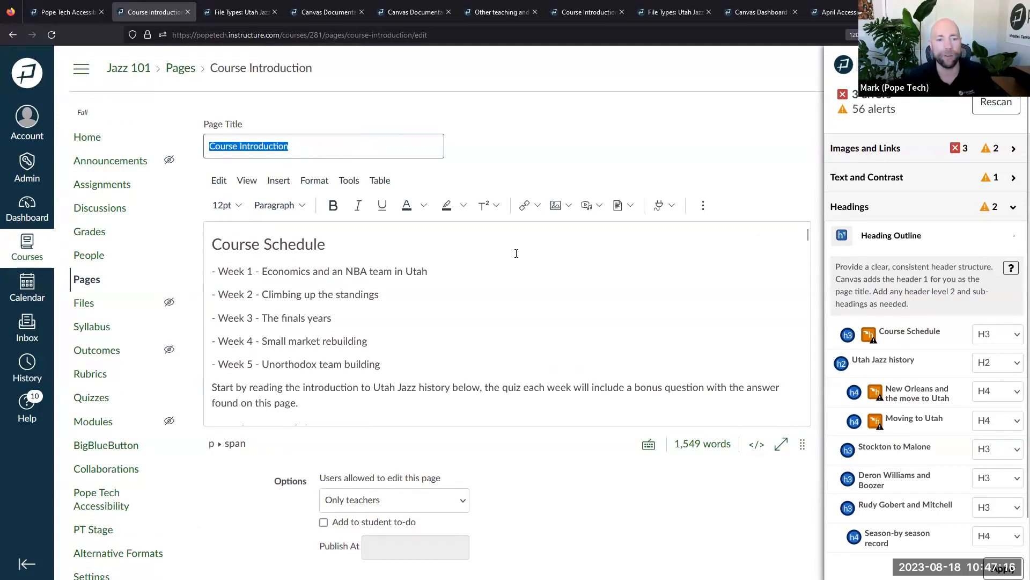
left_click(253, 248)
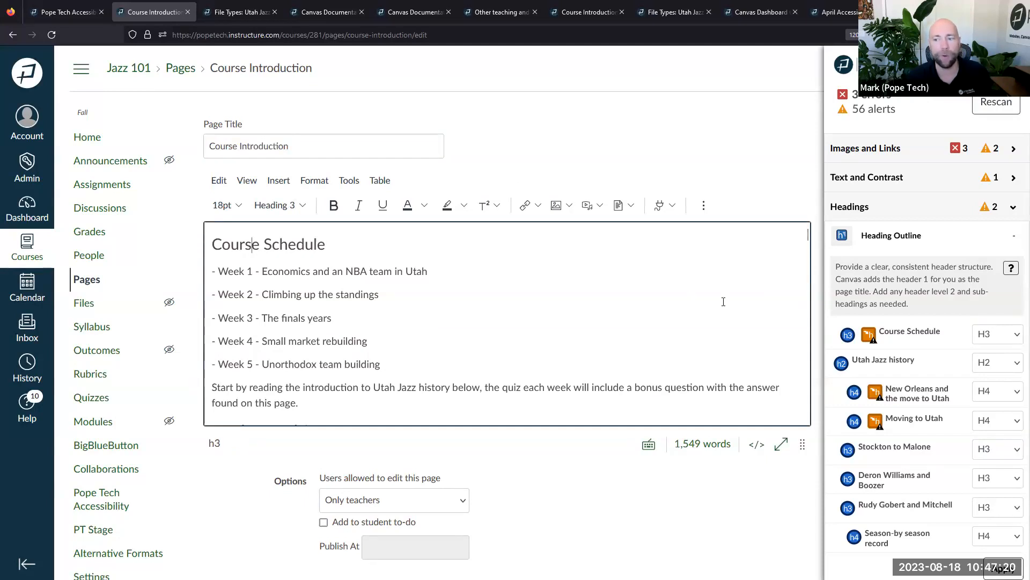
scroll(920, 279, "down", 3)
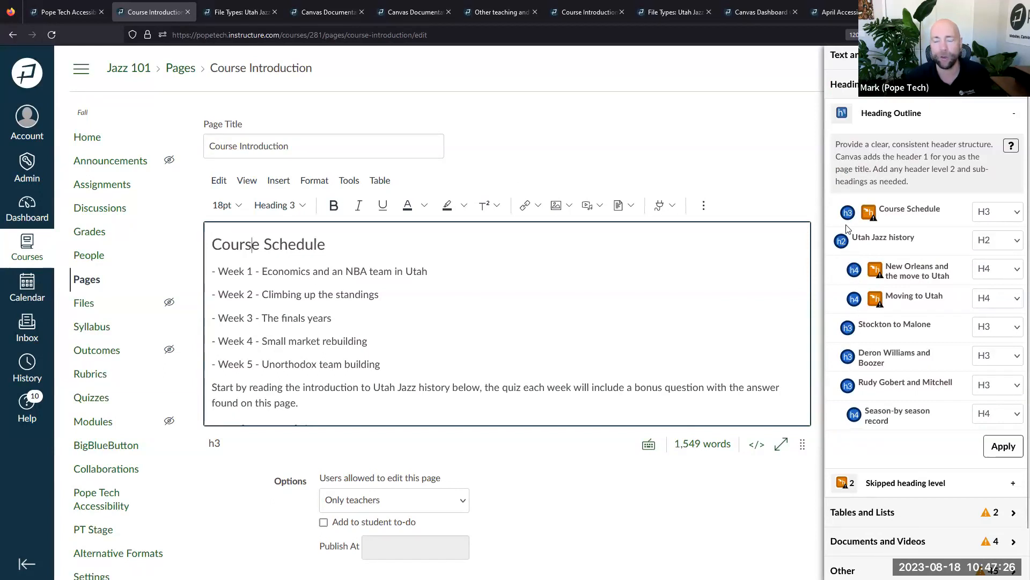
Change the Course Schedule heading level to H2 and apply it
left_click(986, 213)
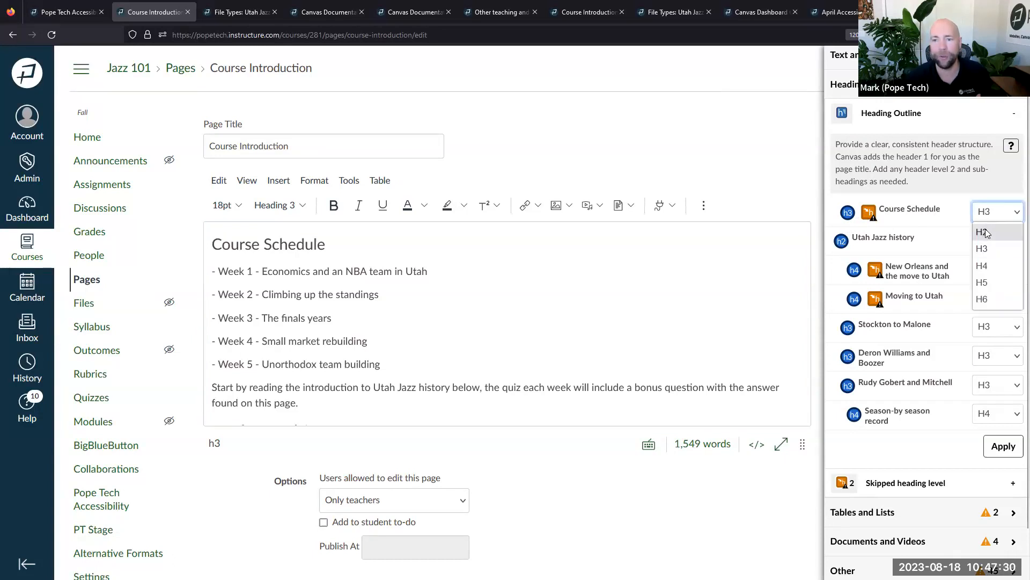
left_click(986, 232)
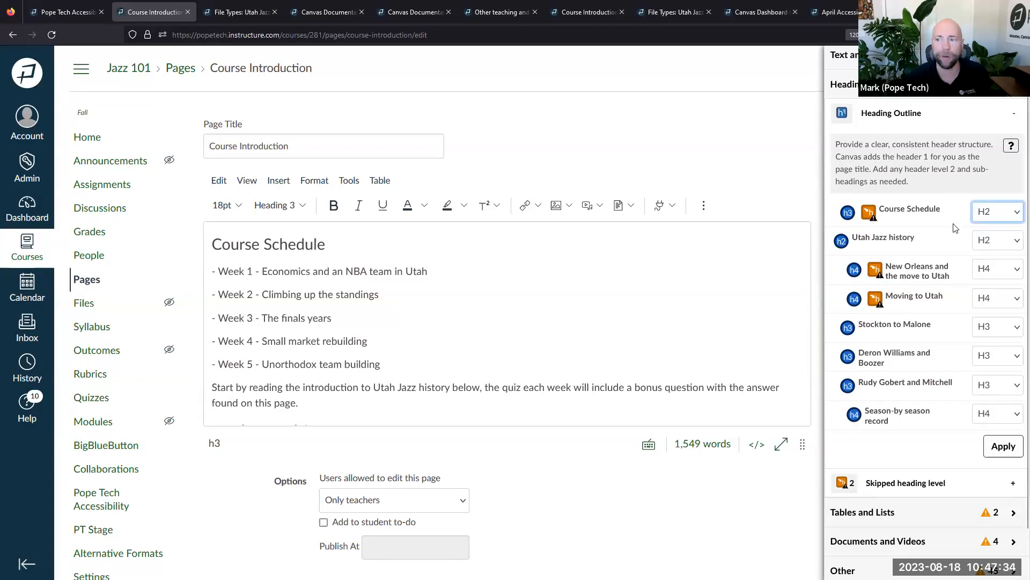
left_click(1001, 448)
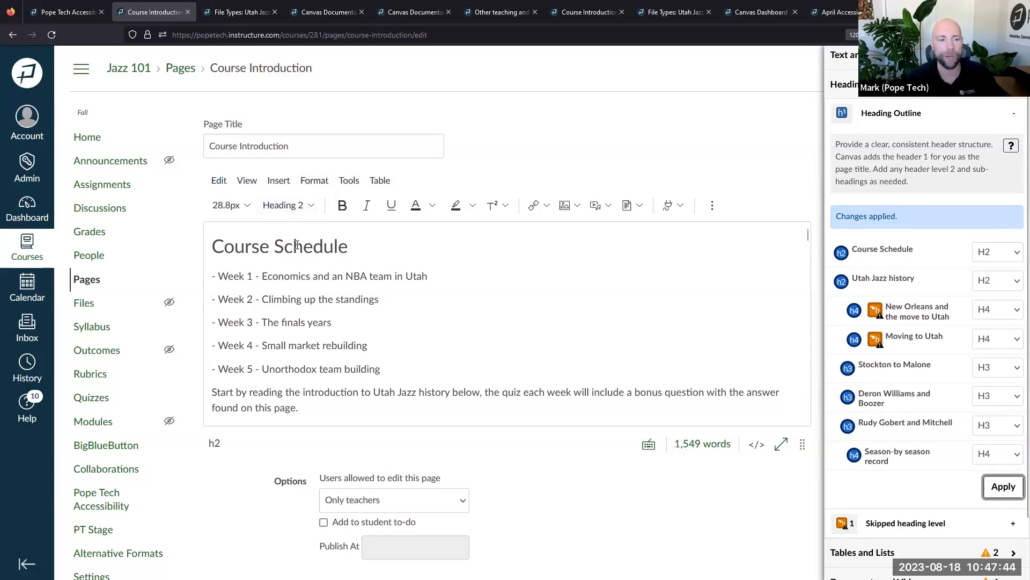
Review the outline headings from Course Schedule down to Season-by-season record
left_click(842, 253)
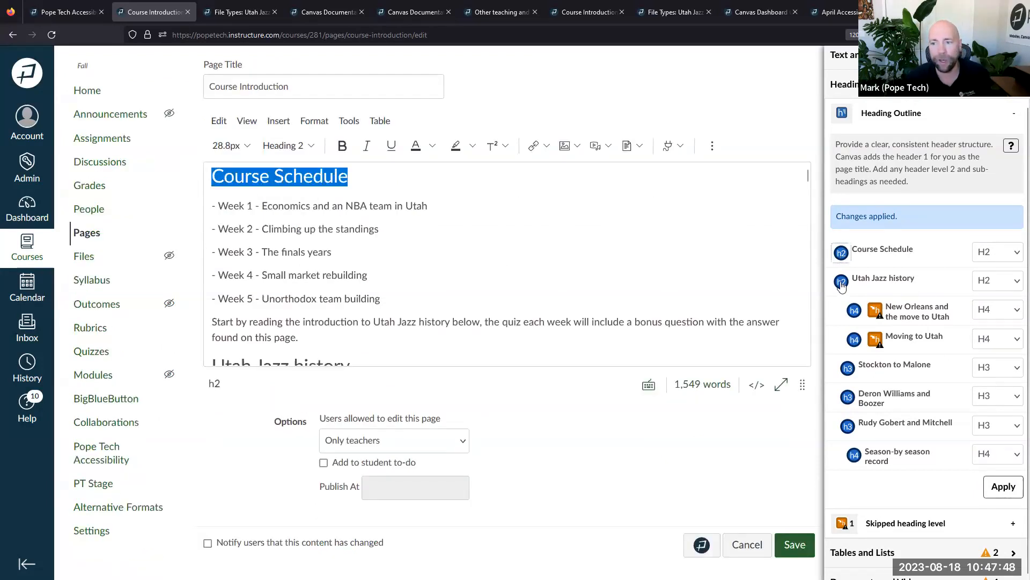
left_click(841, 283)
left_click(854, 310)
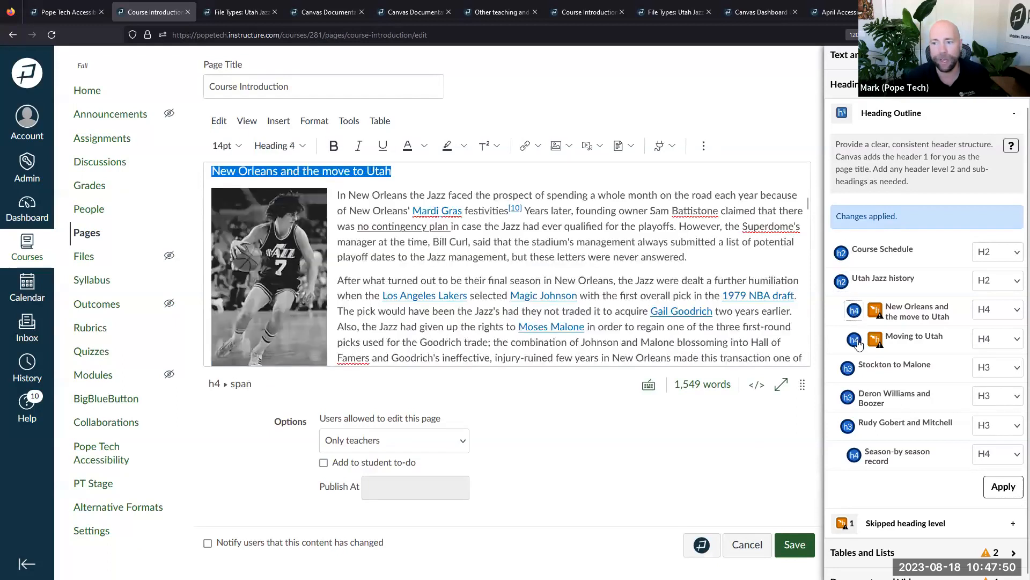
left_click(854, 339)
left_click(848, 368)
left_click(848, 398)
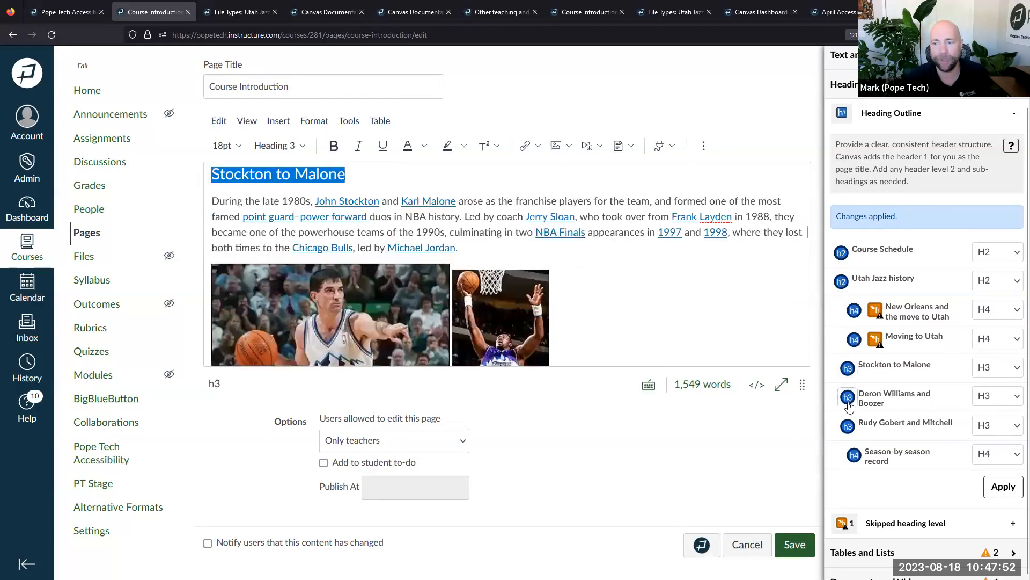
left_click(853, 425)
left_click(855, 460)
left_click(848, 425)
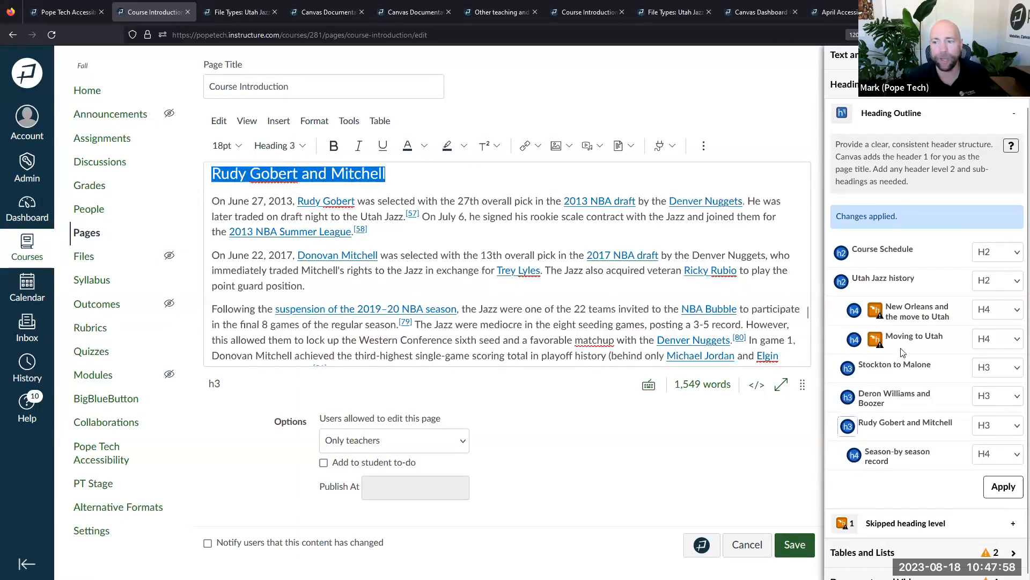
Set the New Orleans and the move to Utah heading to H3 and apply it
left_click(855, 311)
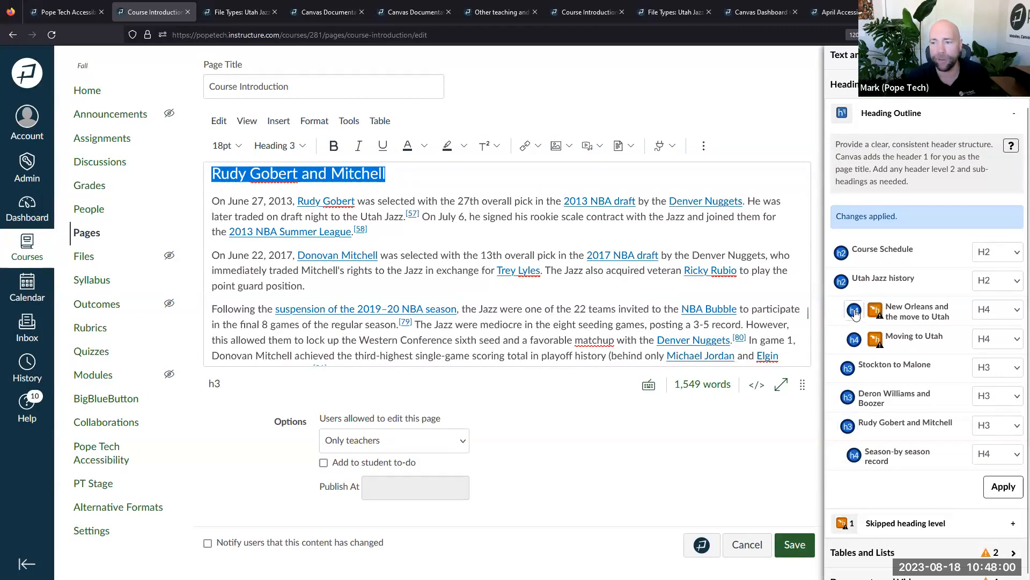
left_click(993, 311)
left_click(993, 346)
left_click(1004, 487)
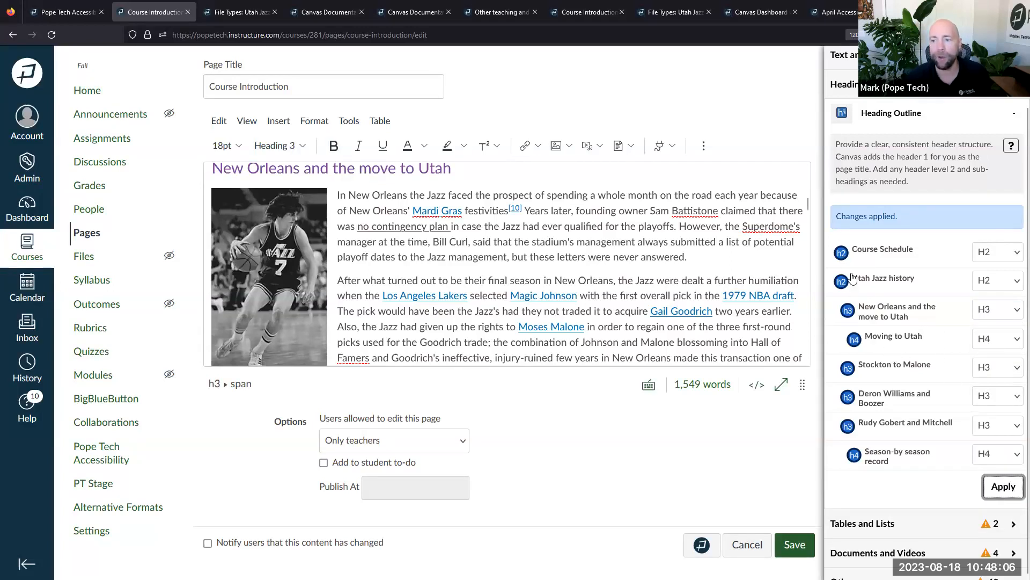
scroll(889, 467, "down", 1)
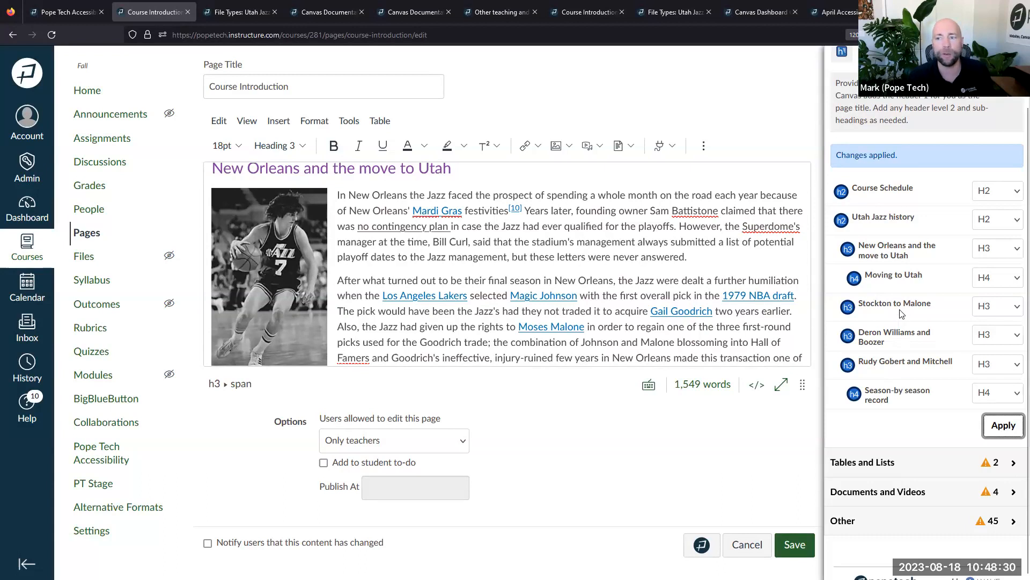
left_click(840, 192)
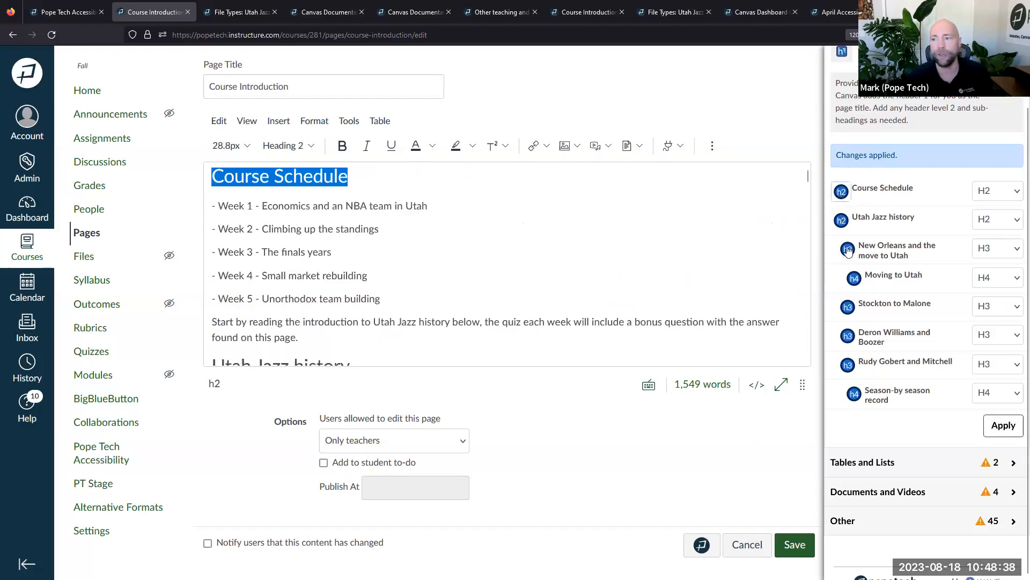
left_click(842, 222)
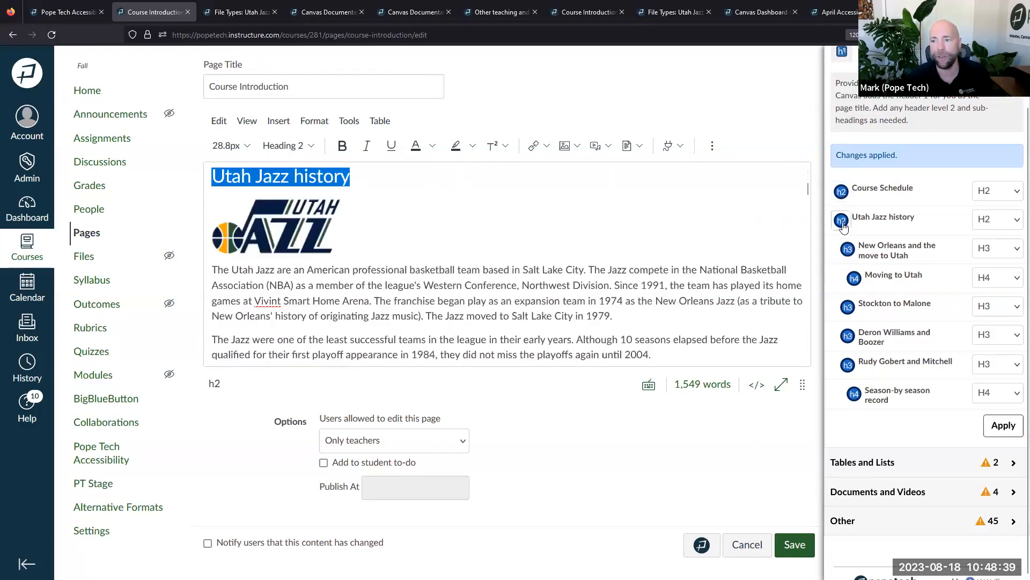
left_click(849, 250)
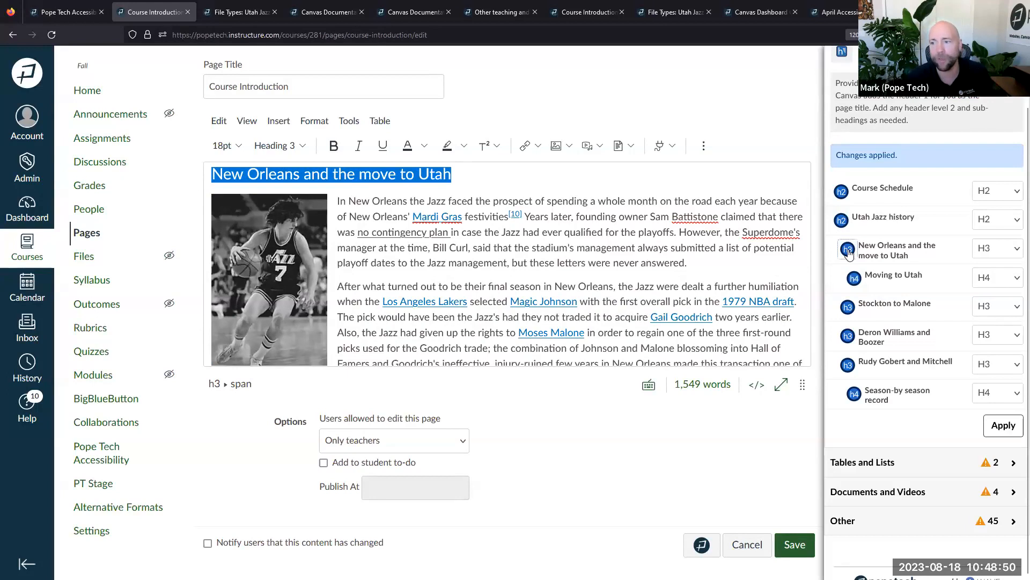
left_click(854, 278)
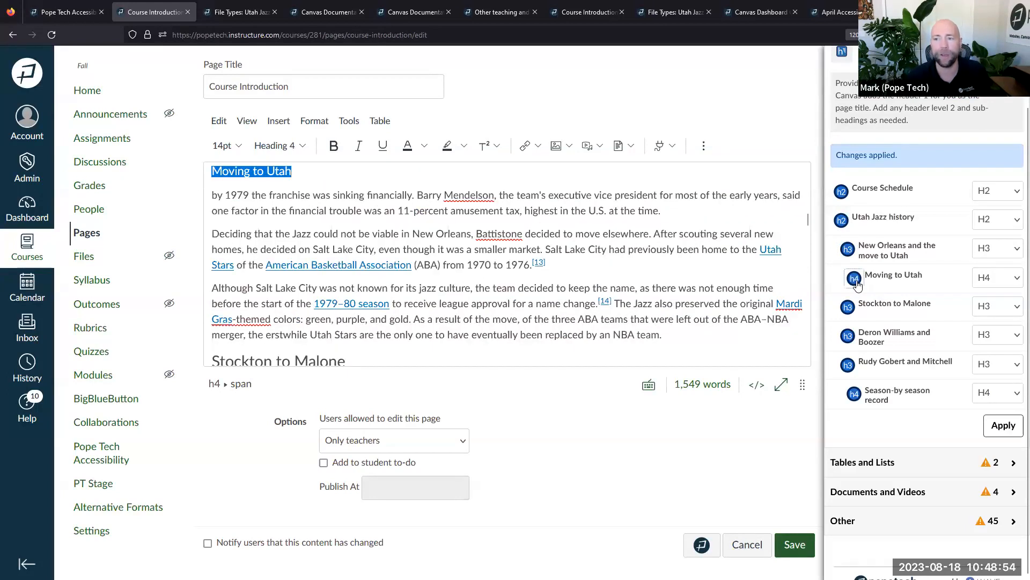
Check the Stockton to Malone heading, then collapse the Heading Outline and return to the page body
left_click(848, 308)
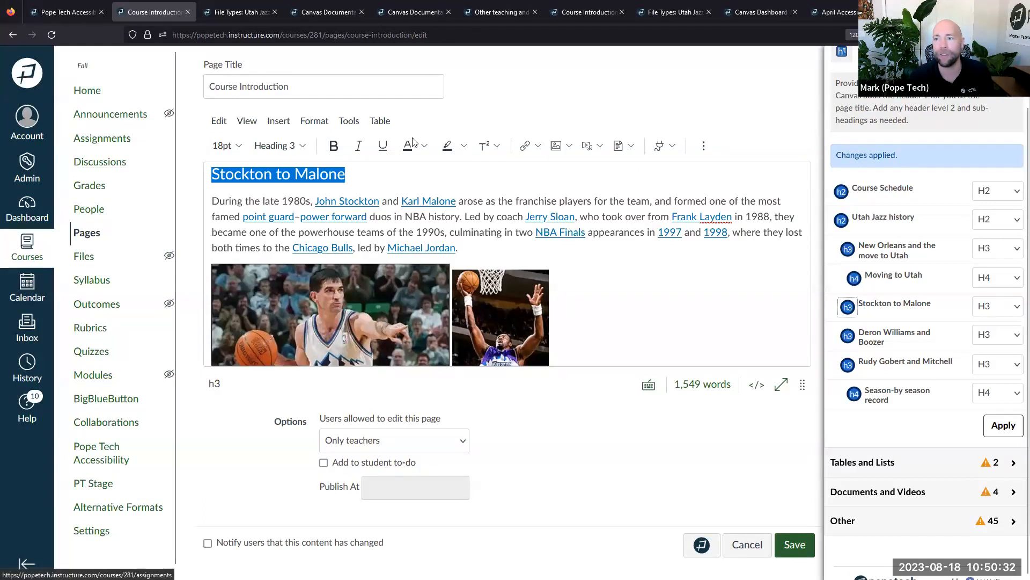
scroll(907, 186, "up", 5)
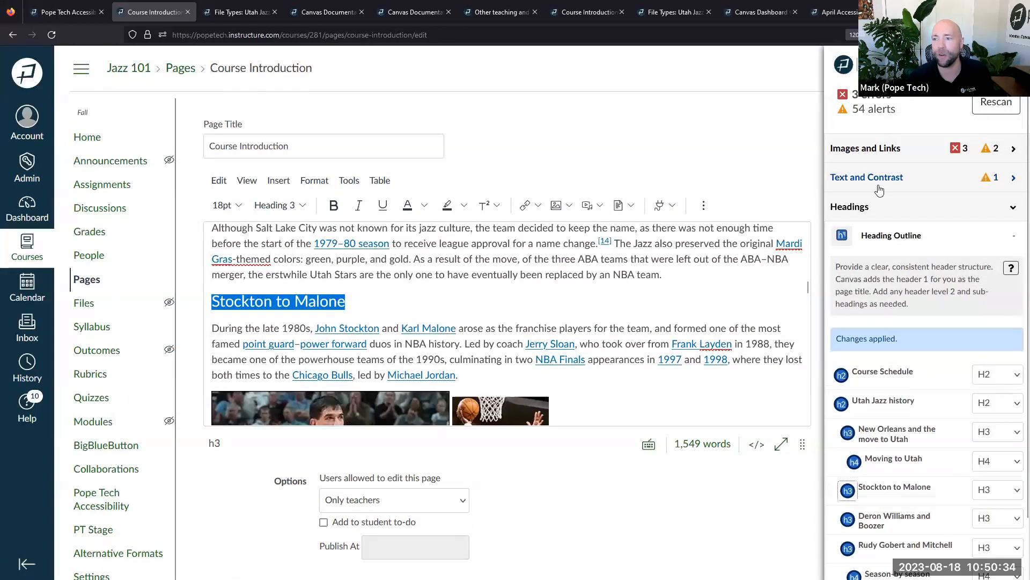
left_click(882, 236)
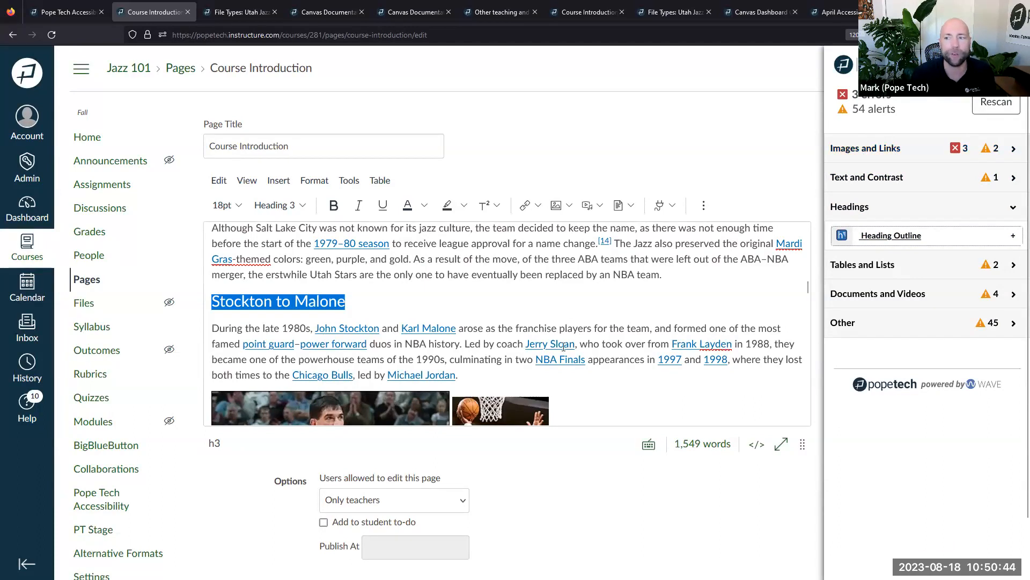
left_click(527, 301)
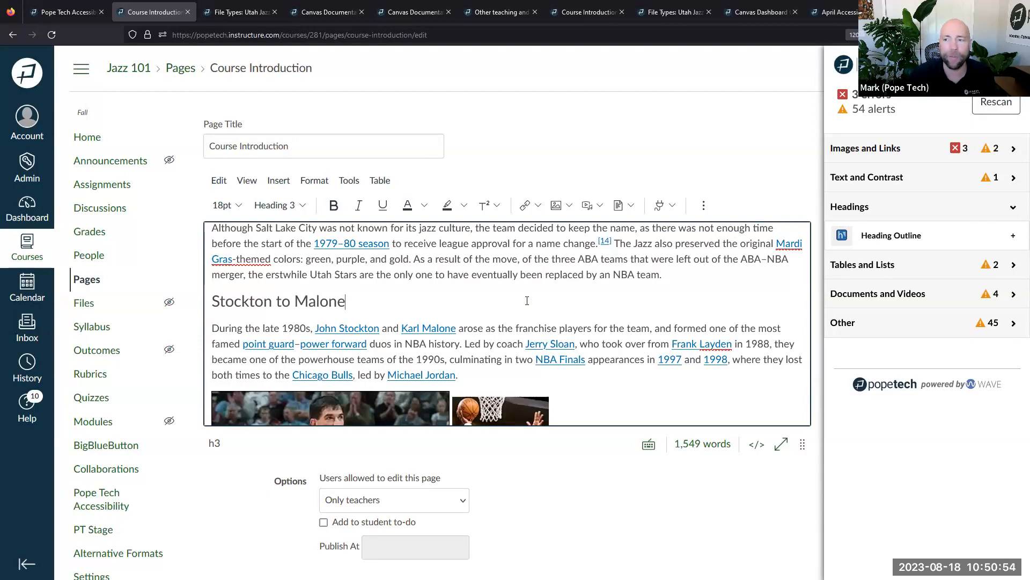
left_click(875, 148)
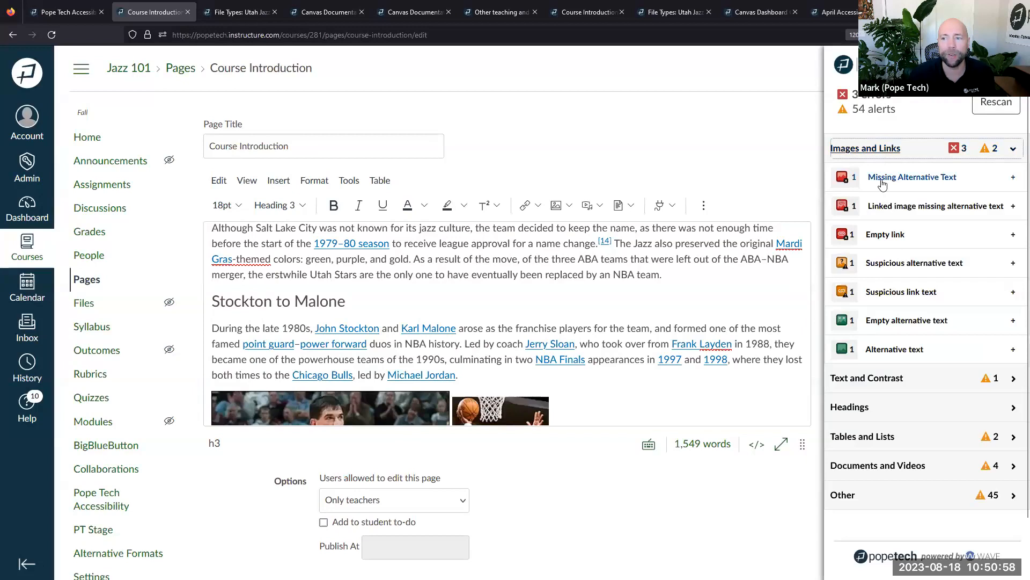
left_click(885, 236)
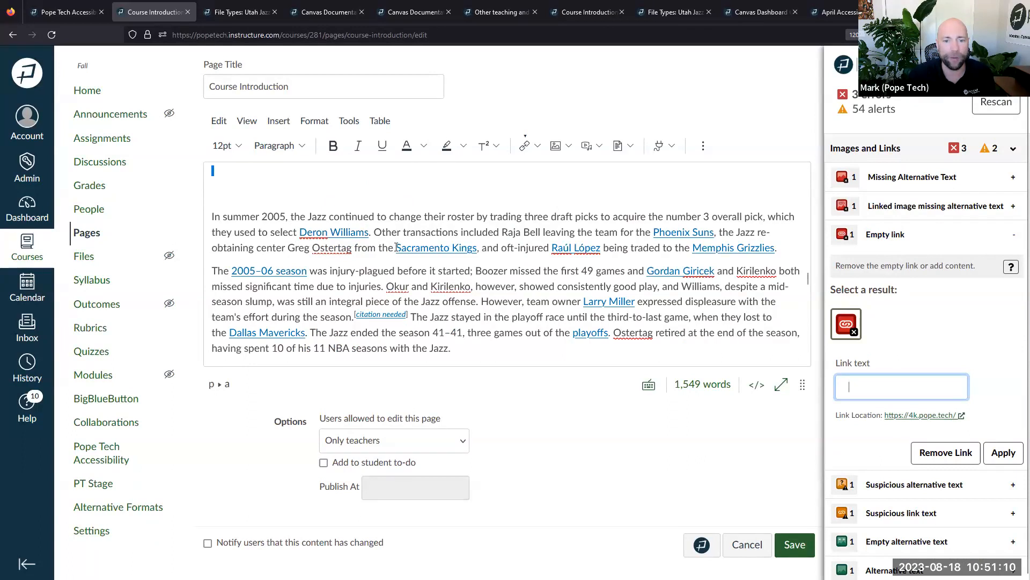
left_click_drag(396, 248, 478, 248)
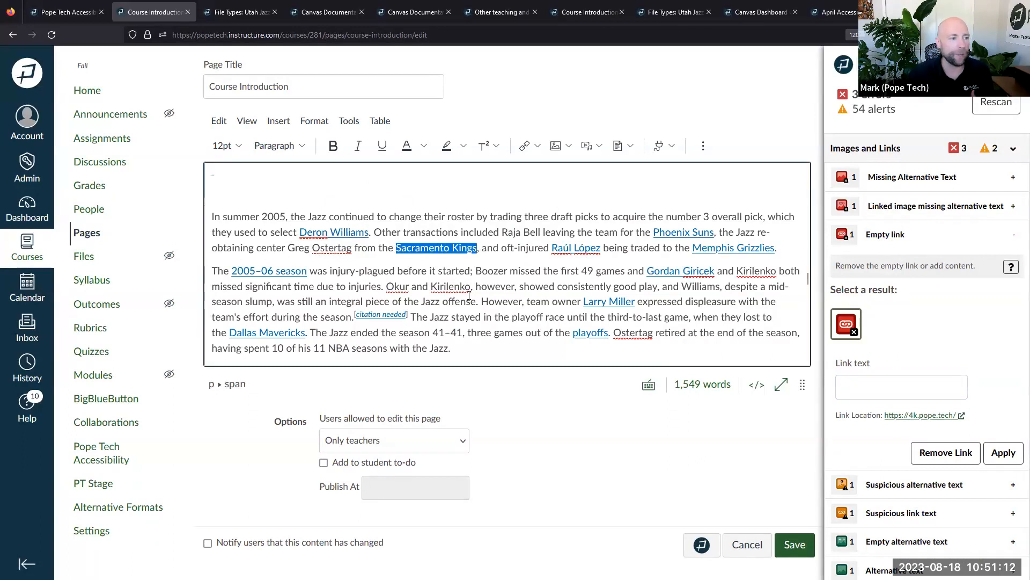
left_click(478, 248)
left_click_drag(478, 248, 397, 245)
left_click(398, 268)
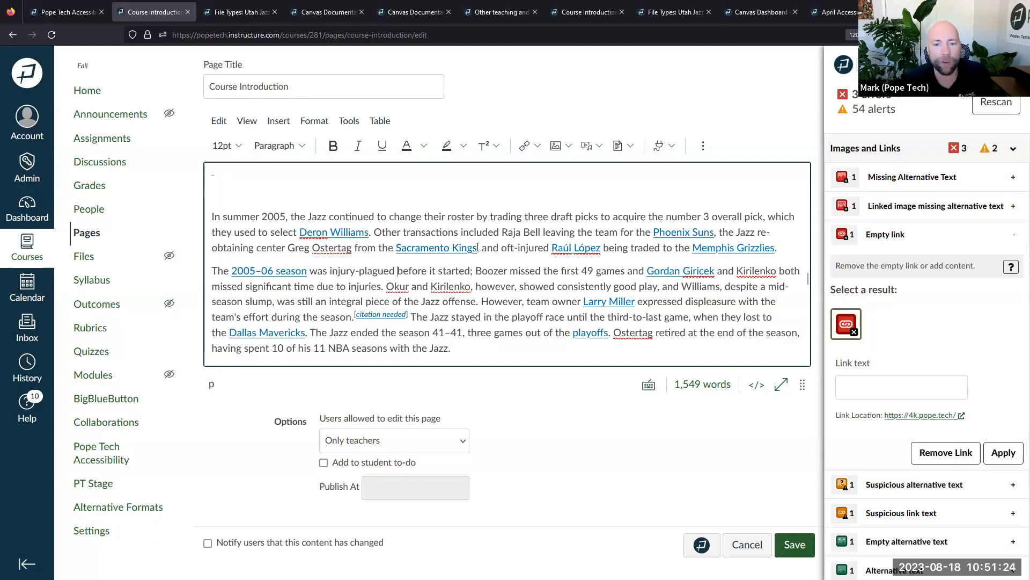
left_click_drag(477, 247, 397, 248)
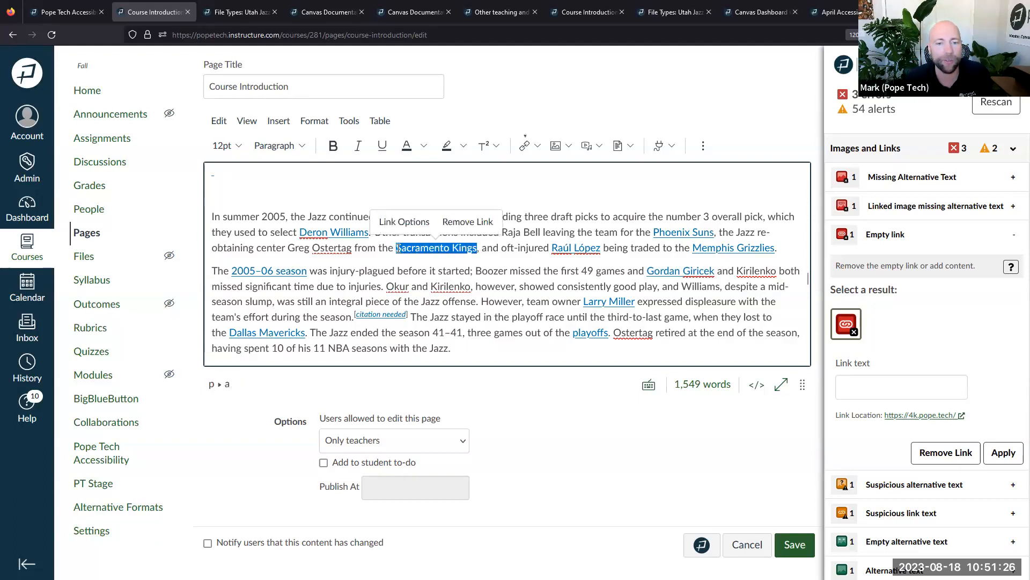
left_click(403, 261)
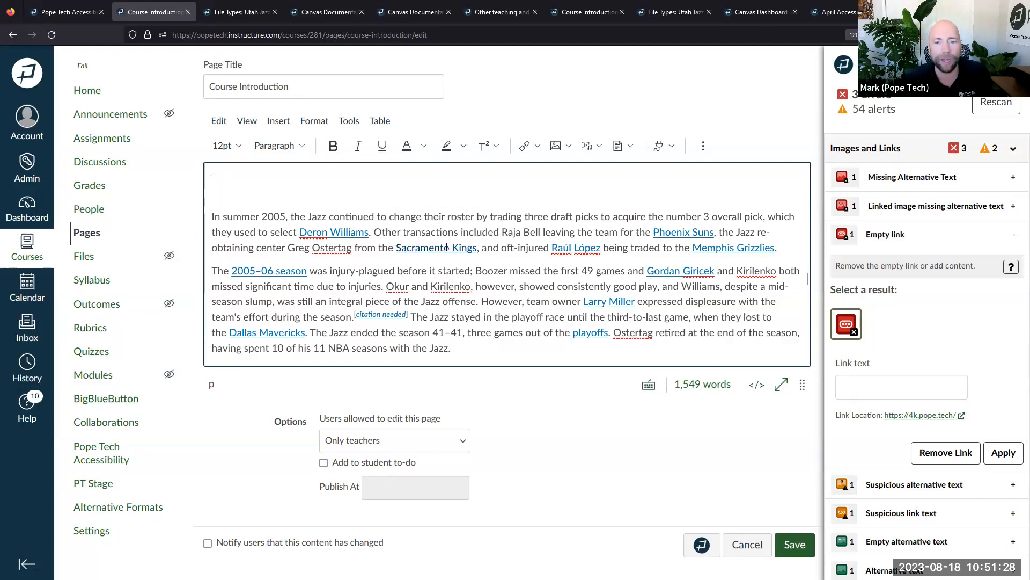
left_click_drag(478, 248, 396, 248)
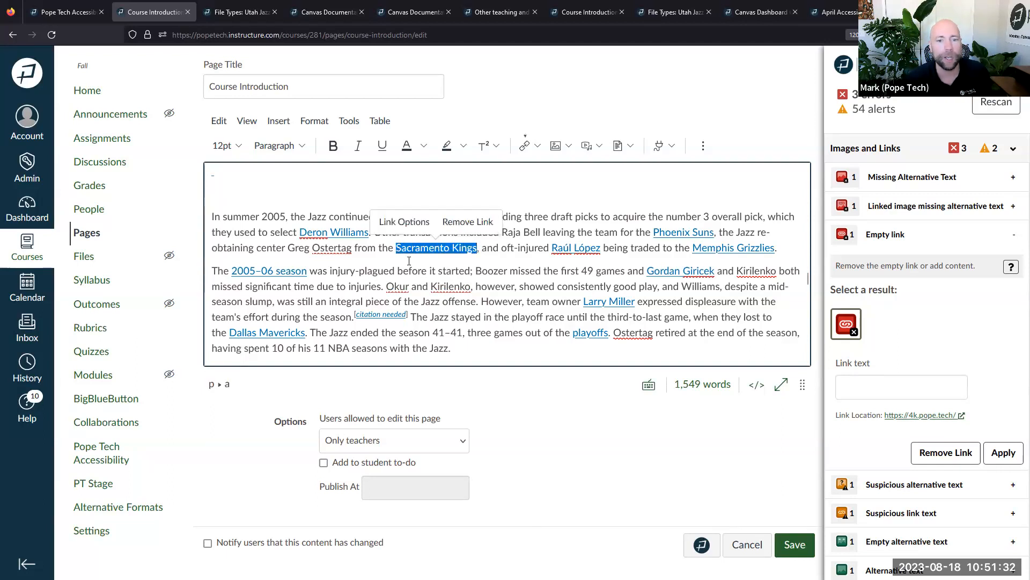
left_click(409, 261)
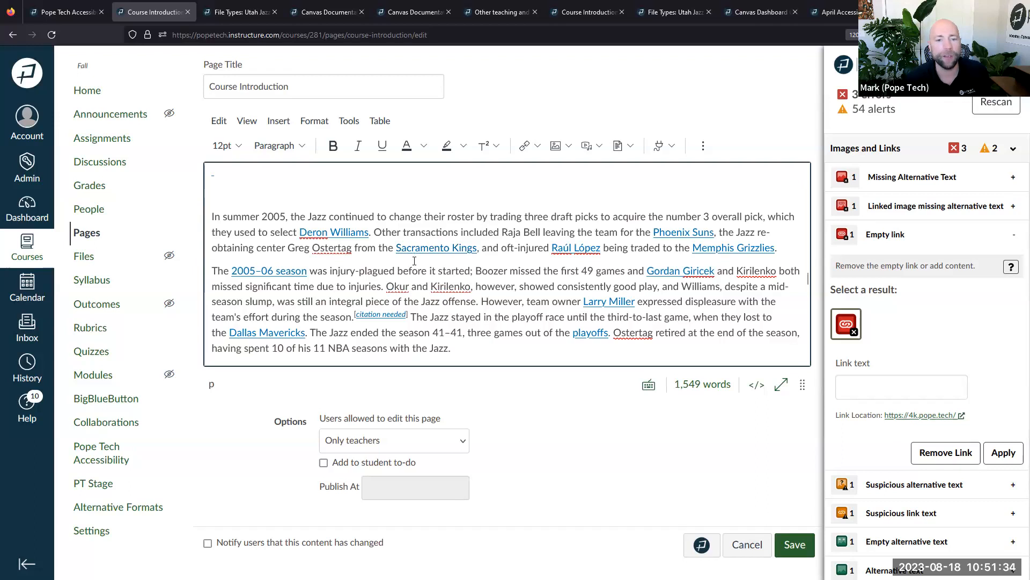
left_click(356, 198)
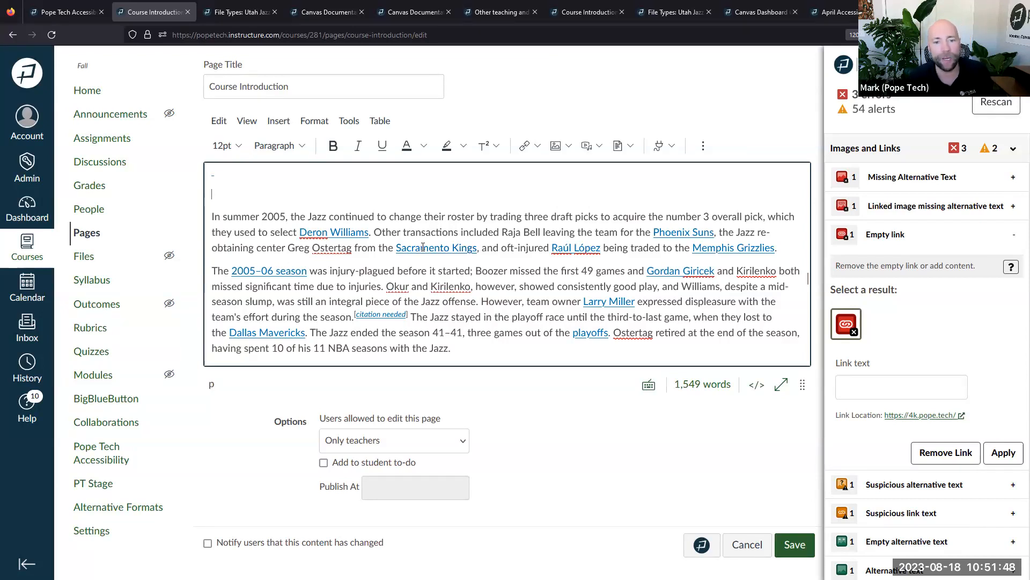
left_click_drag(396, 248, 478, 250)
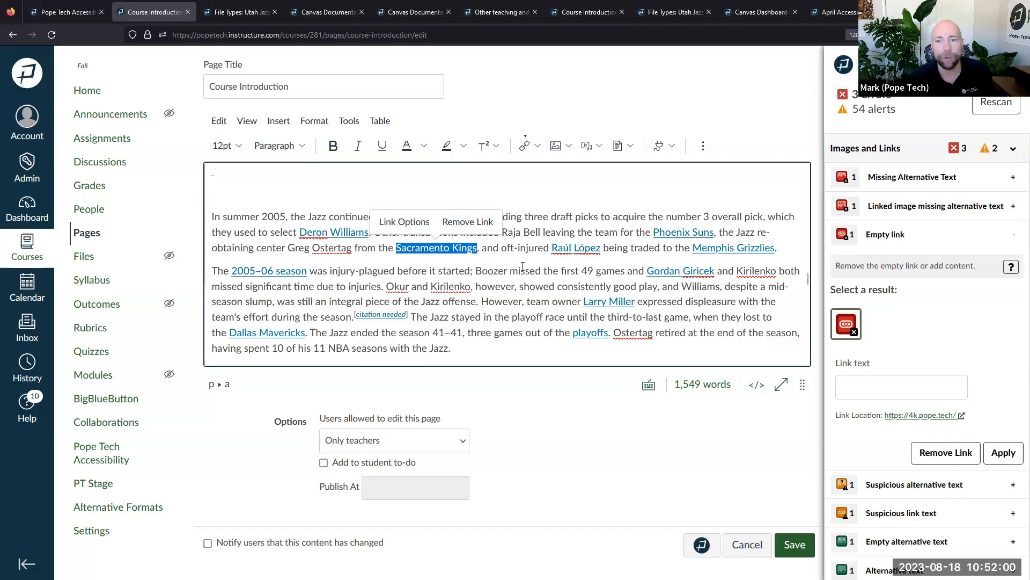
left_click(589, 249)
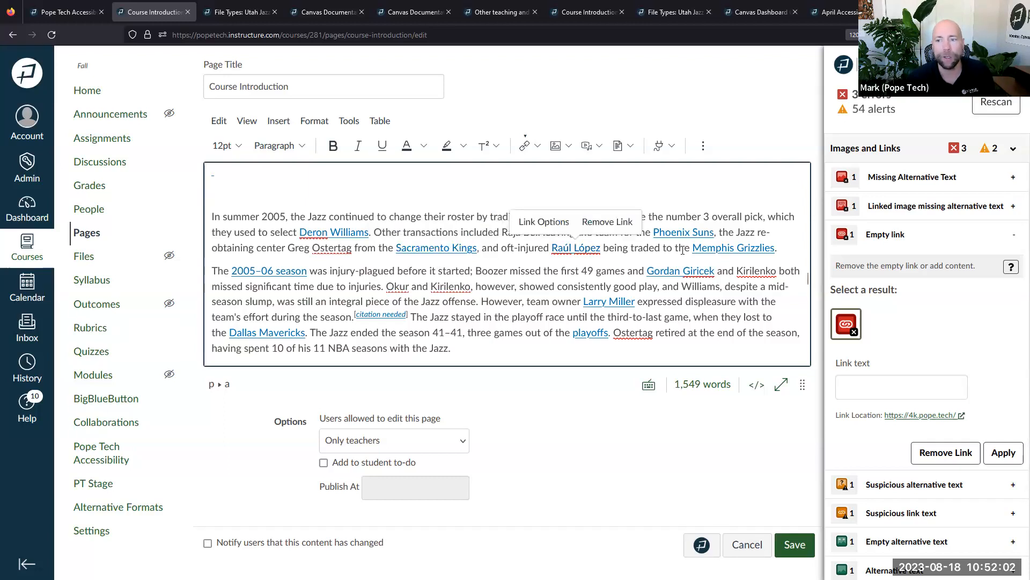
left_click(730, 248)
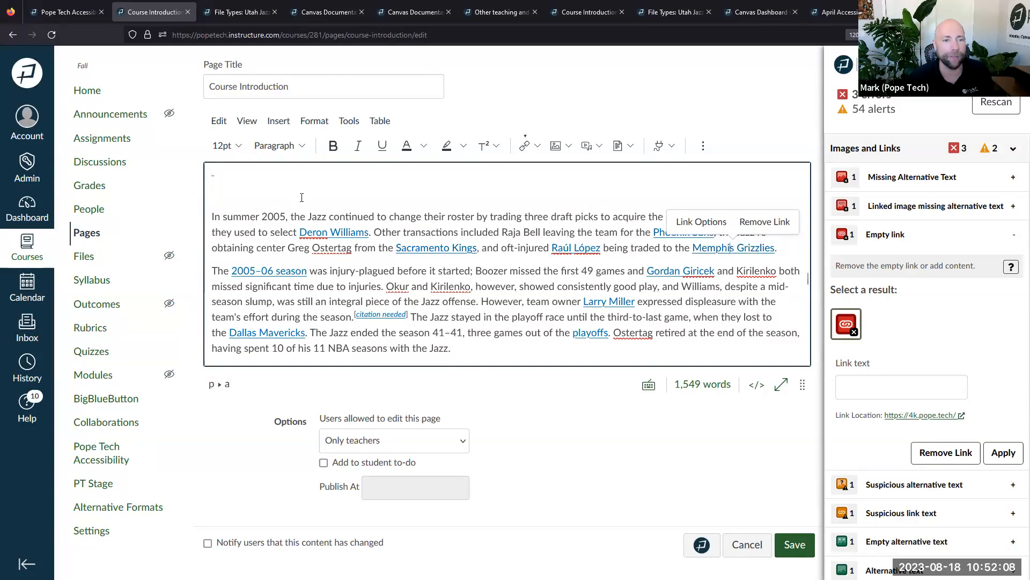
left_click(212, 173)
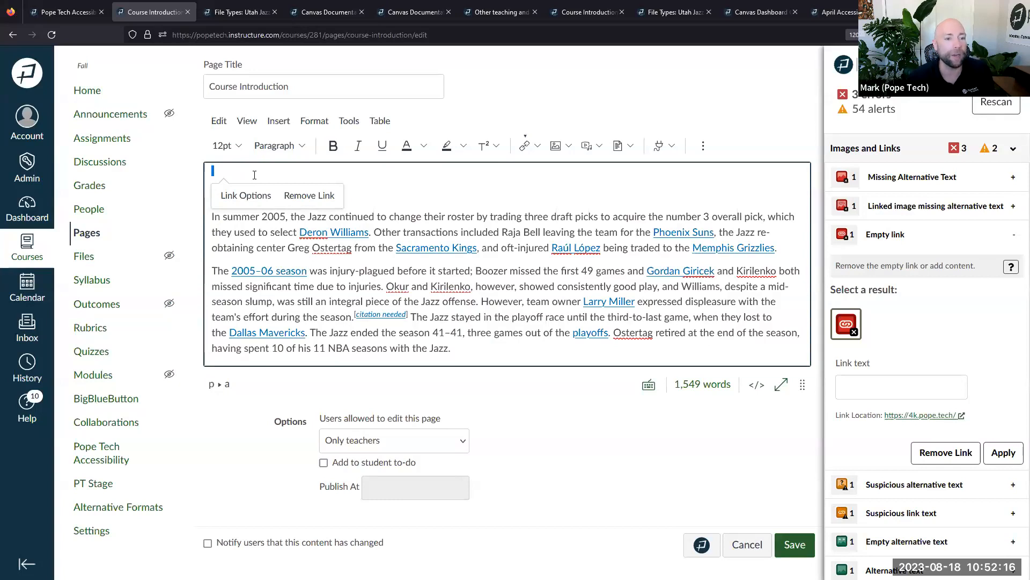
left_click_drag(976, 421, 884, 433)
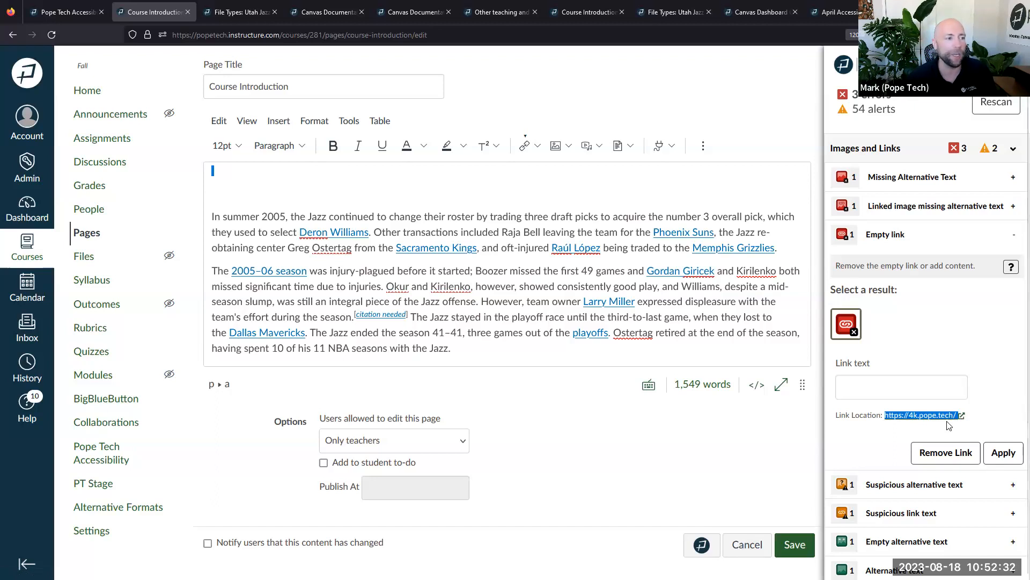
left_click(978, 416)
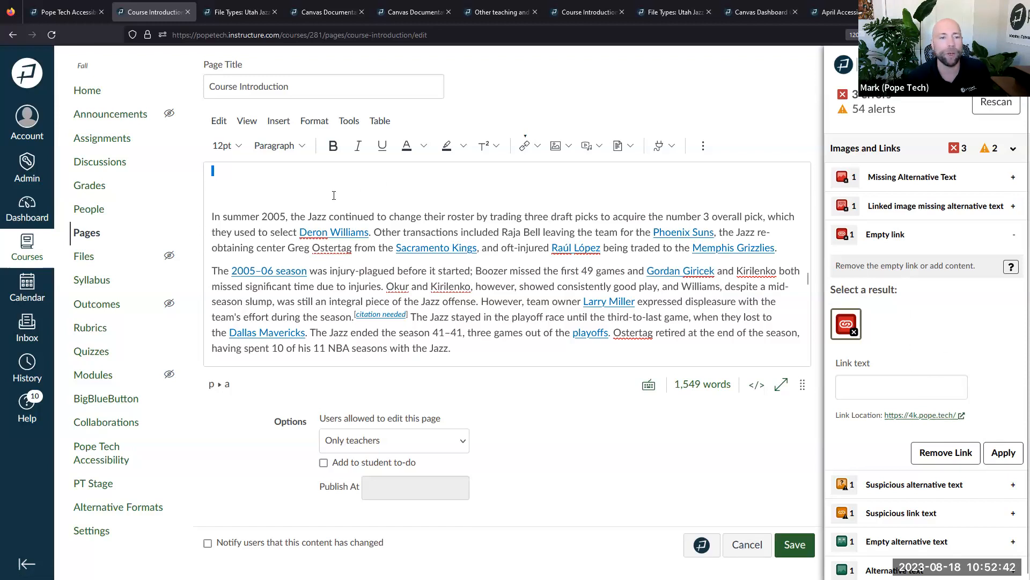
left_click_drag(369, 232, 301, 233)
key("ctrl+c")
key("BackSpace")
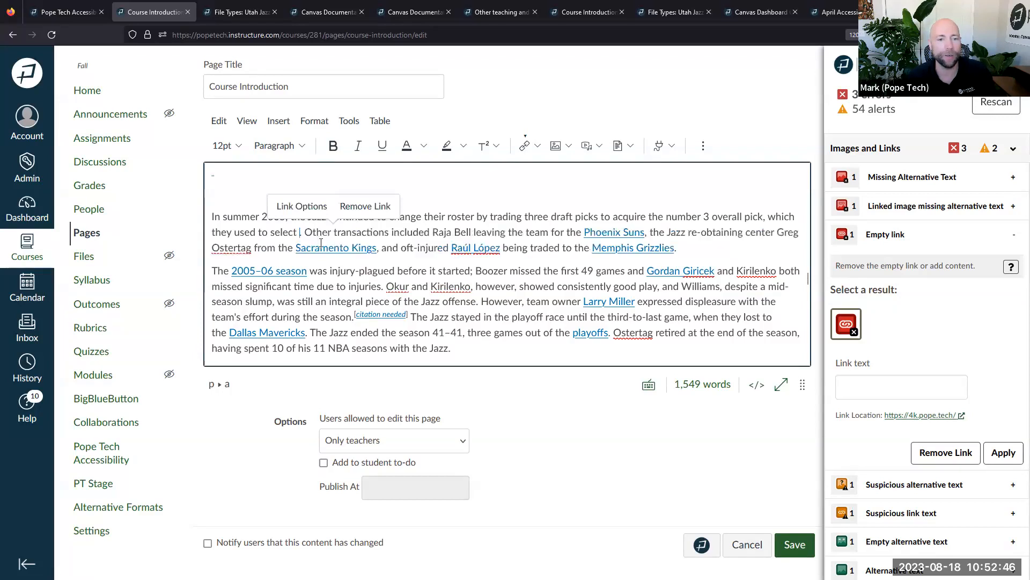
left_click(211, 172)
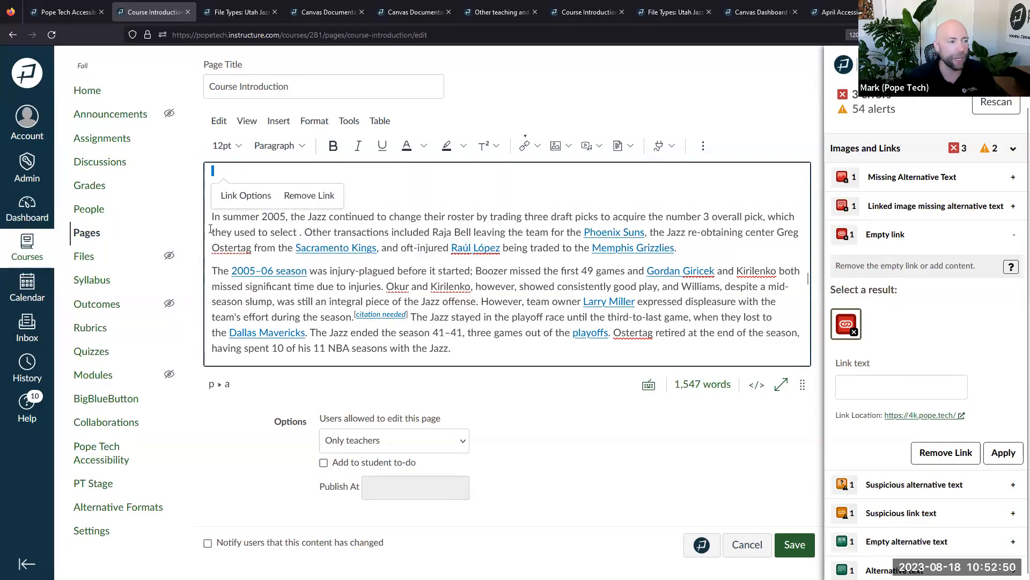
left_click(305, 231)
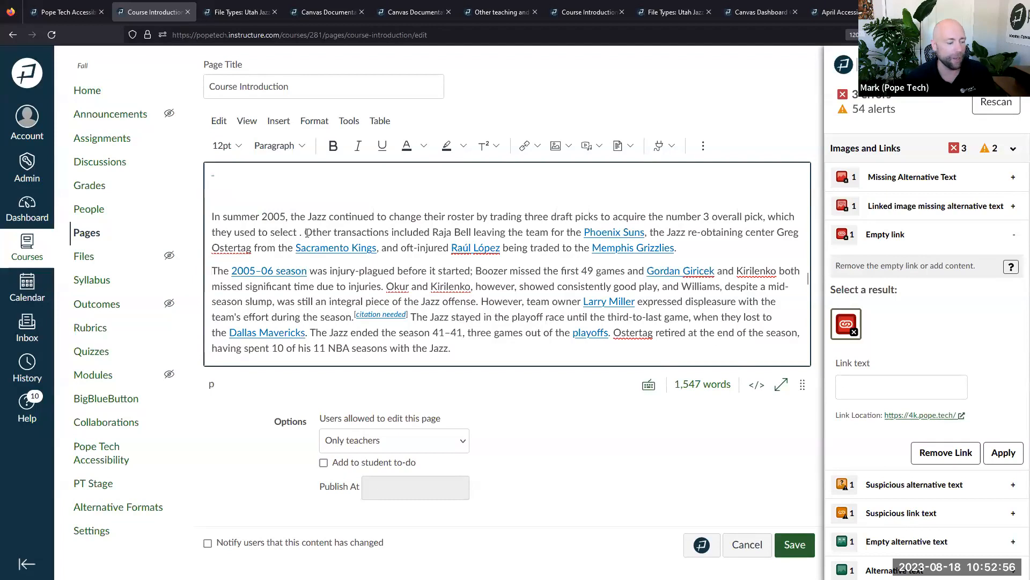
key("ctrl+v")
left_click(374, 232)
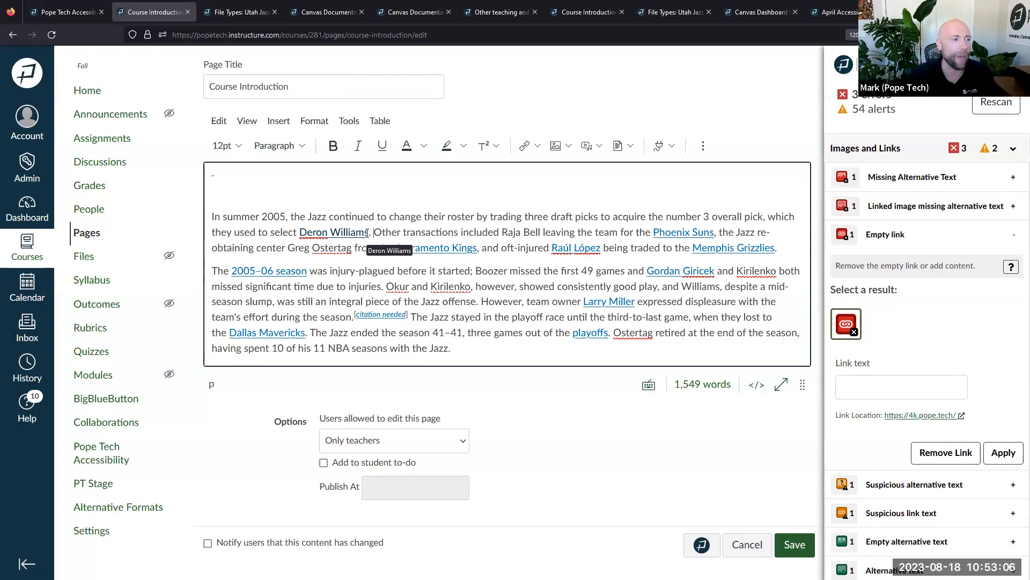
left_click(218, 174)
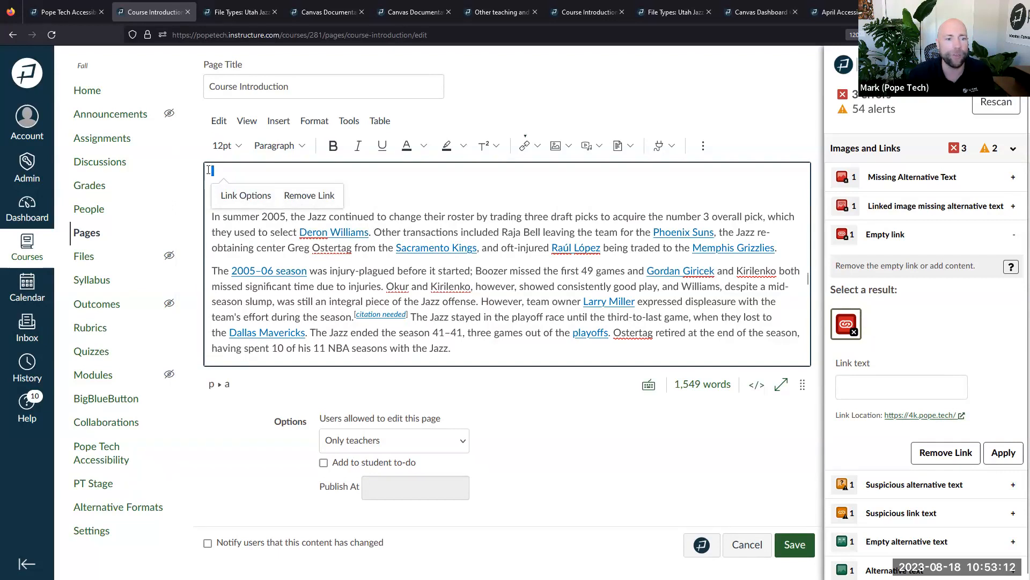
left_click_drag(972, 417, 837, 418)
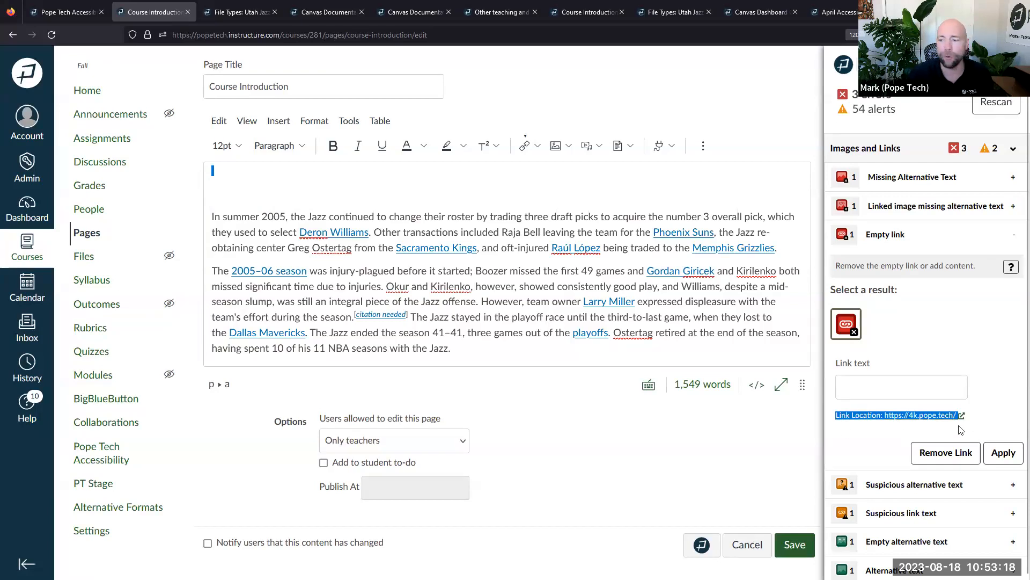
Remove the empty link at the top of the Course Introduction page instead of giving it text
left_click(874, 390)
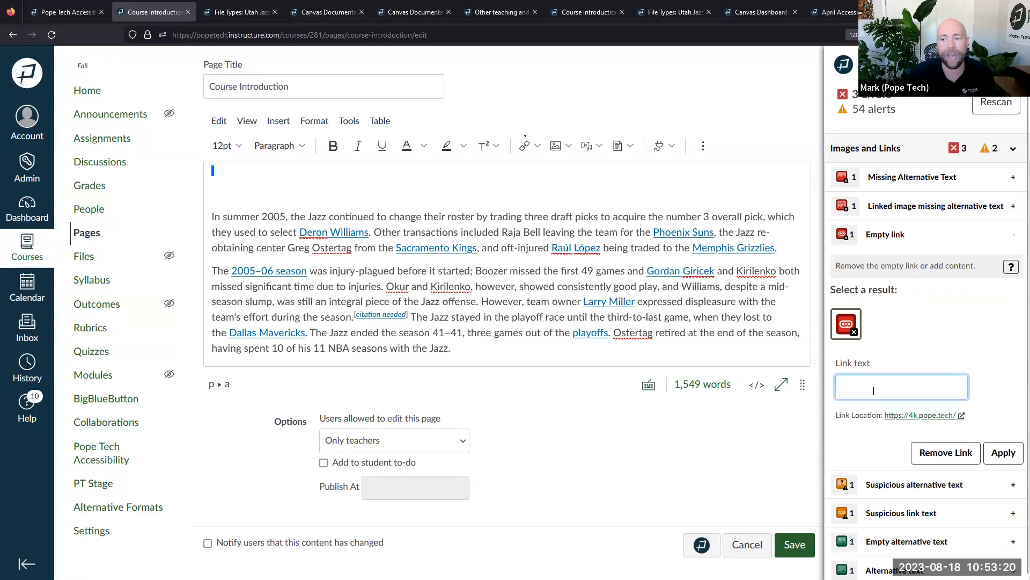
type("ad")
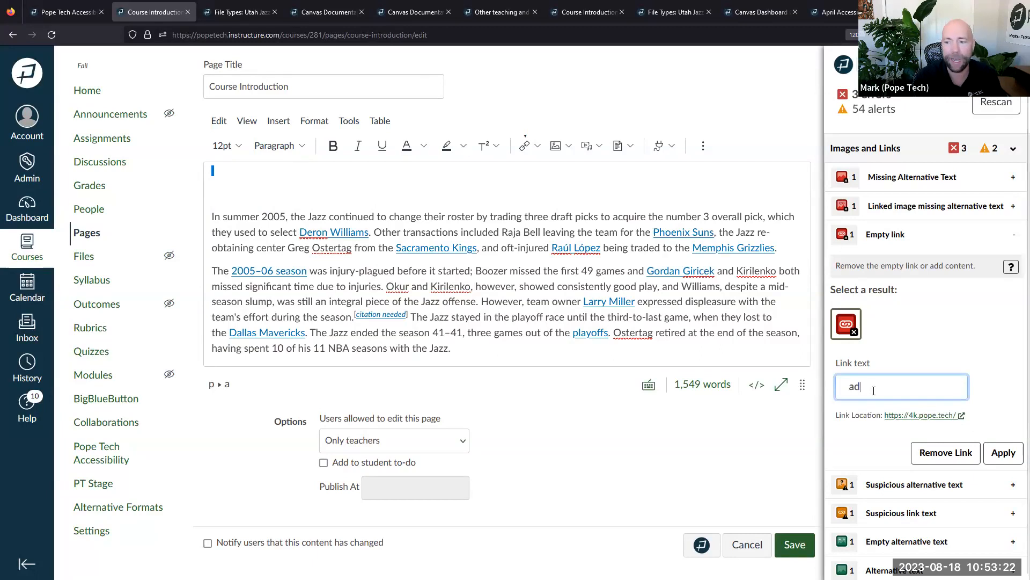
type("d link text")
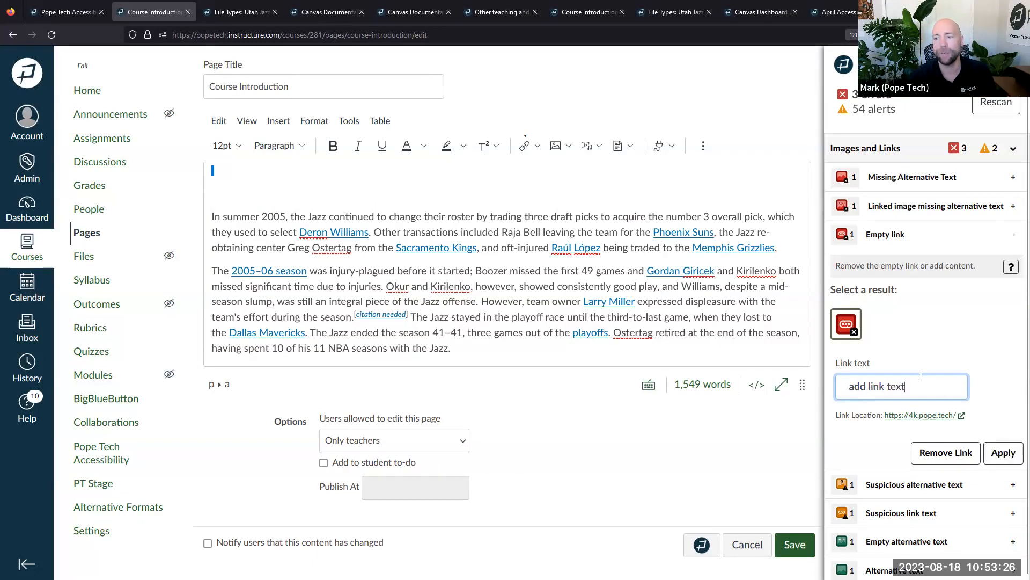
key("ctrl+a")
key("BackSpace")
left_click(947, 454)
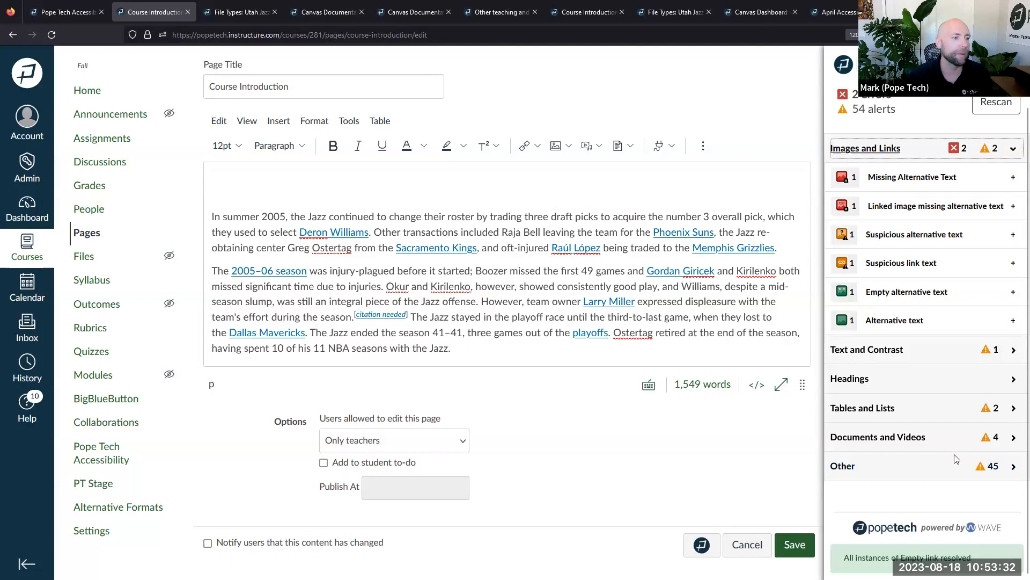
left_click(312, 189)
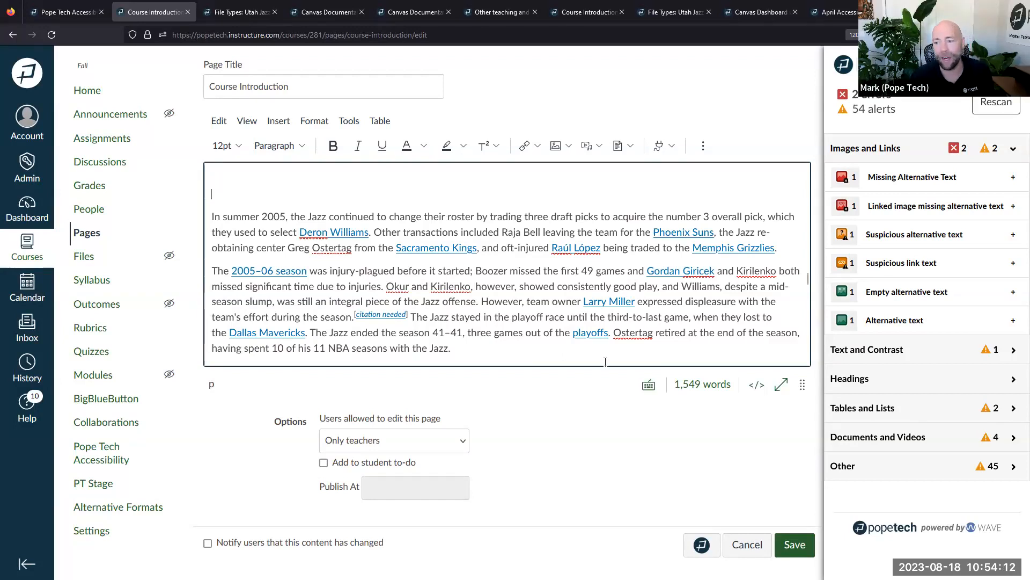
Expand the Documents and Videos category to list the PDF link and YouTube alerts
left_click(893, 436)
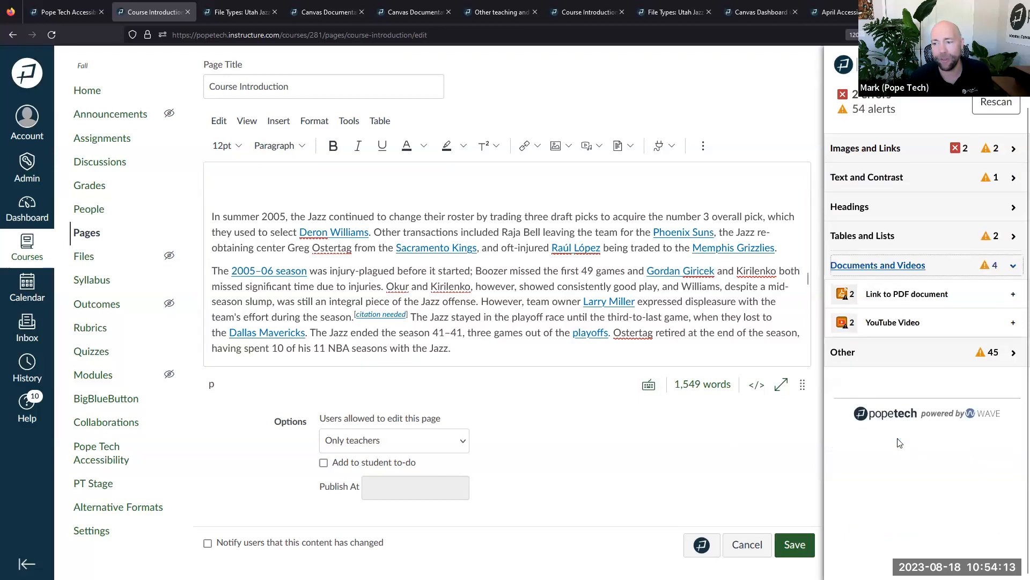
Open the Link to PDF document issue and review the 'Jordan Push-off? (PDF)' link text
left_click(904, 294)
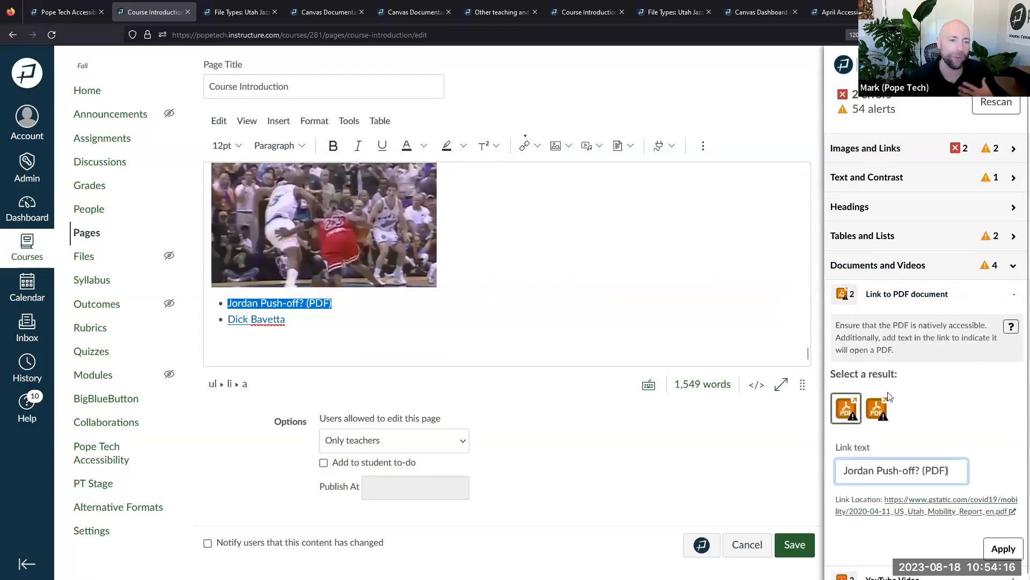
left_click(339, 325)
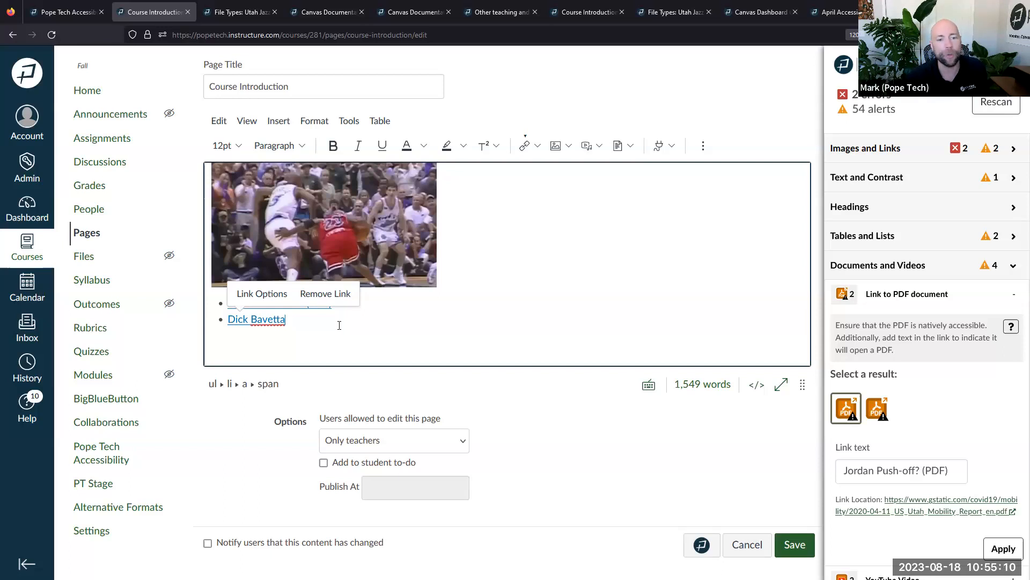
left_click(340, 345)
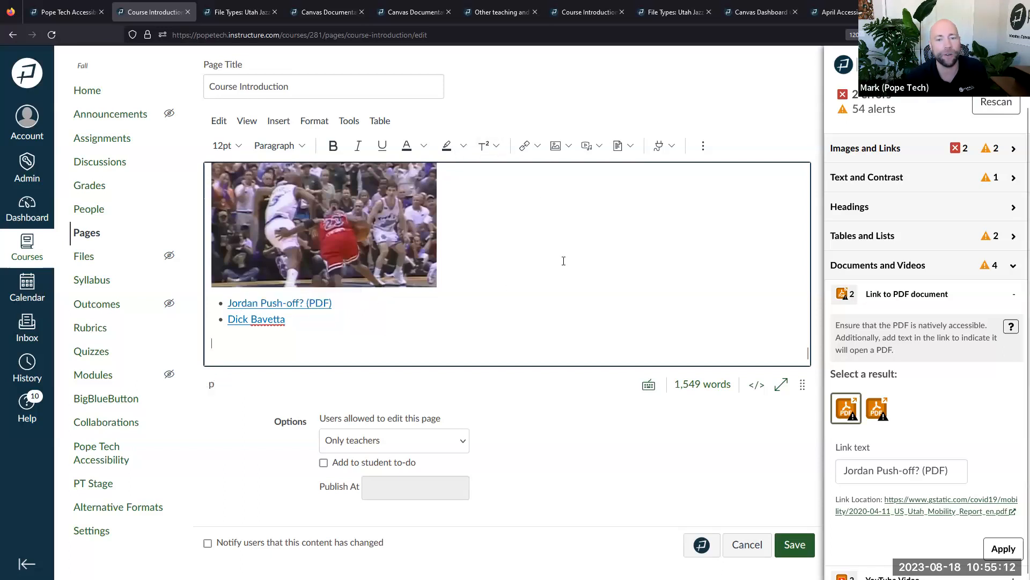